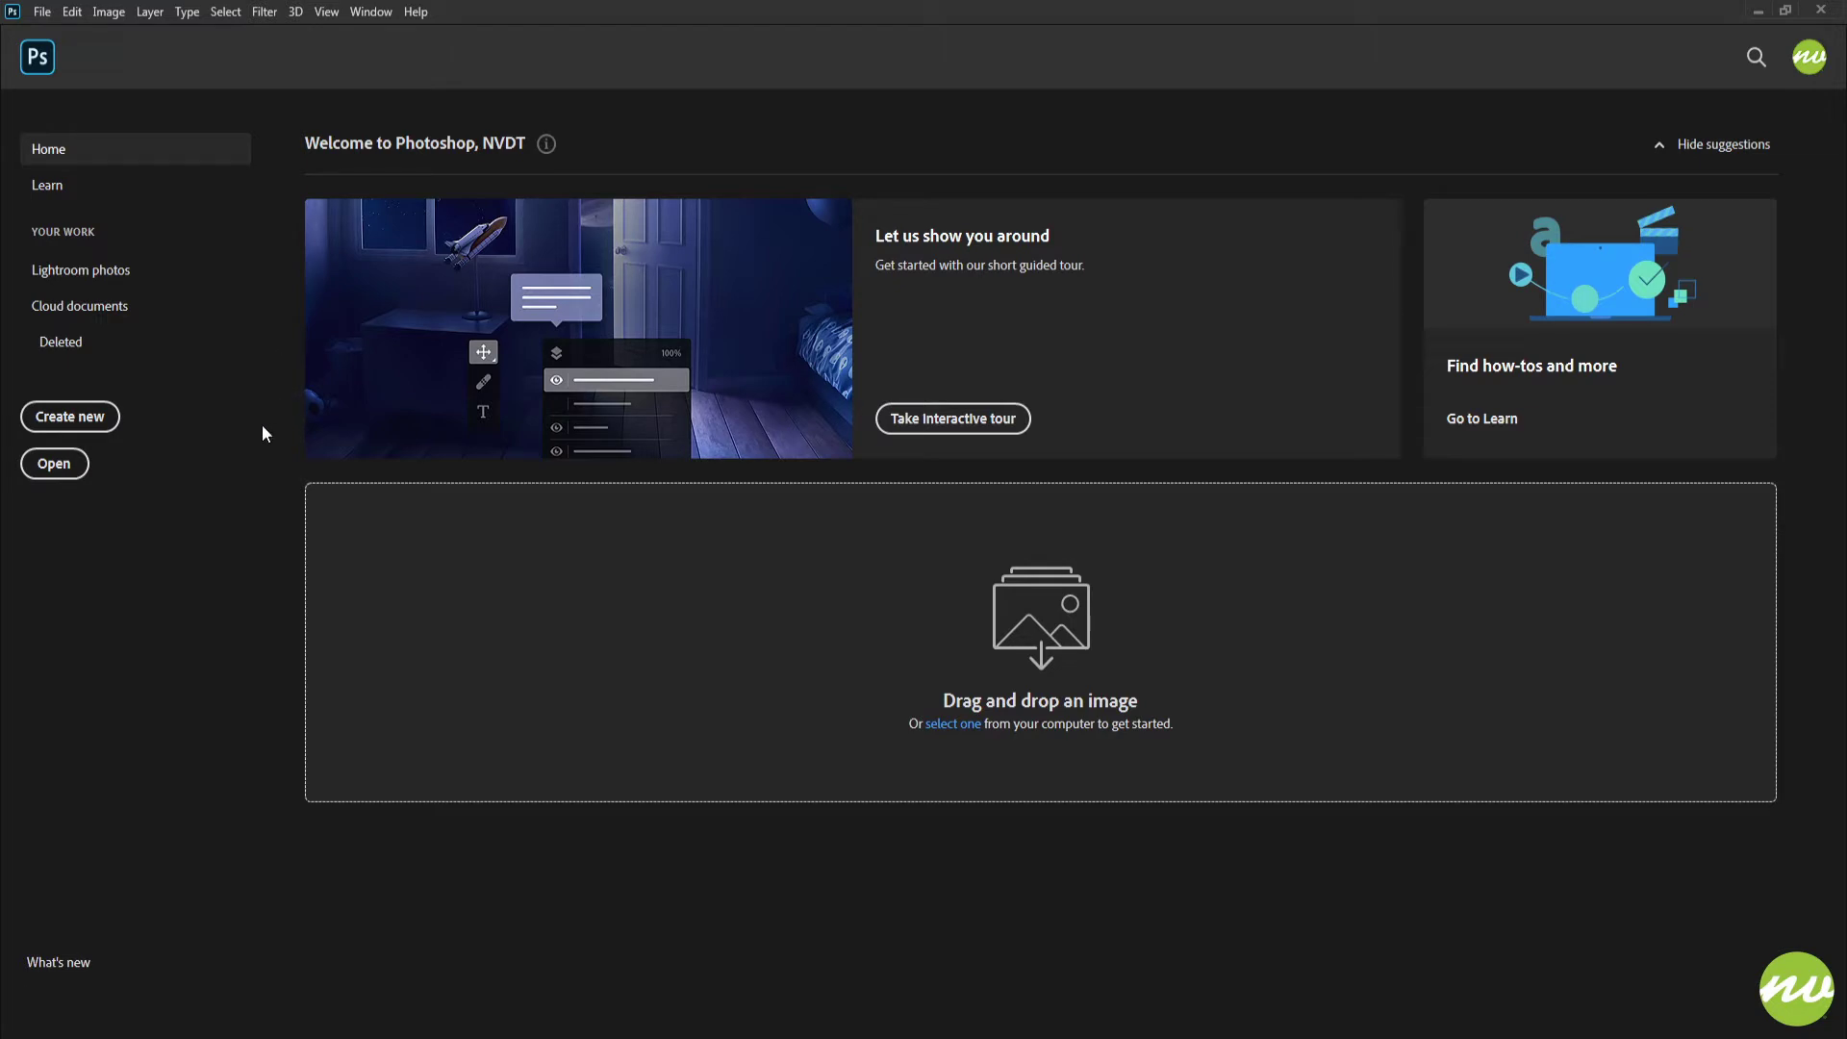
Step: Open the image MyFirstVignette.jpg from the Previews folder
{"action": "left_click", "coordinate": [55, 463]}
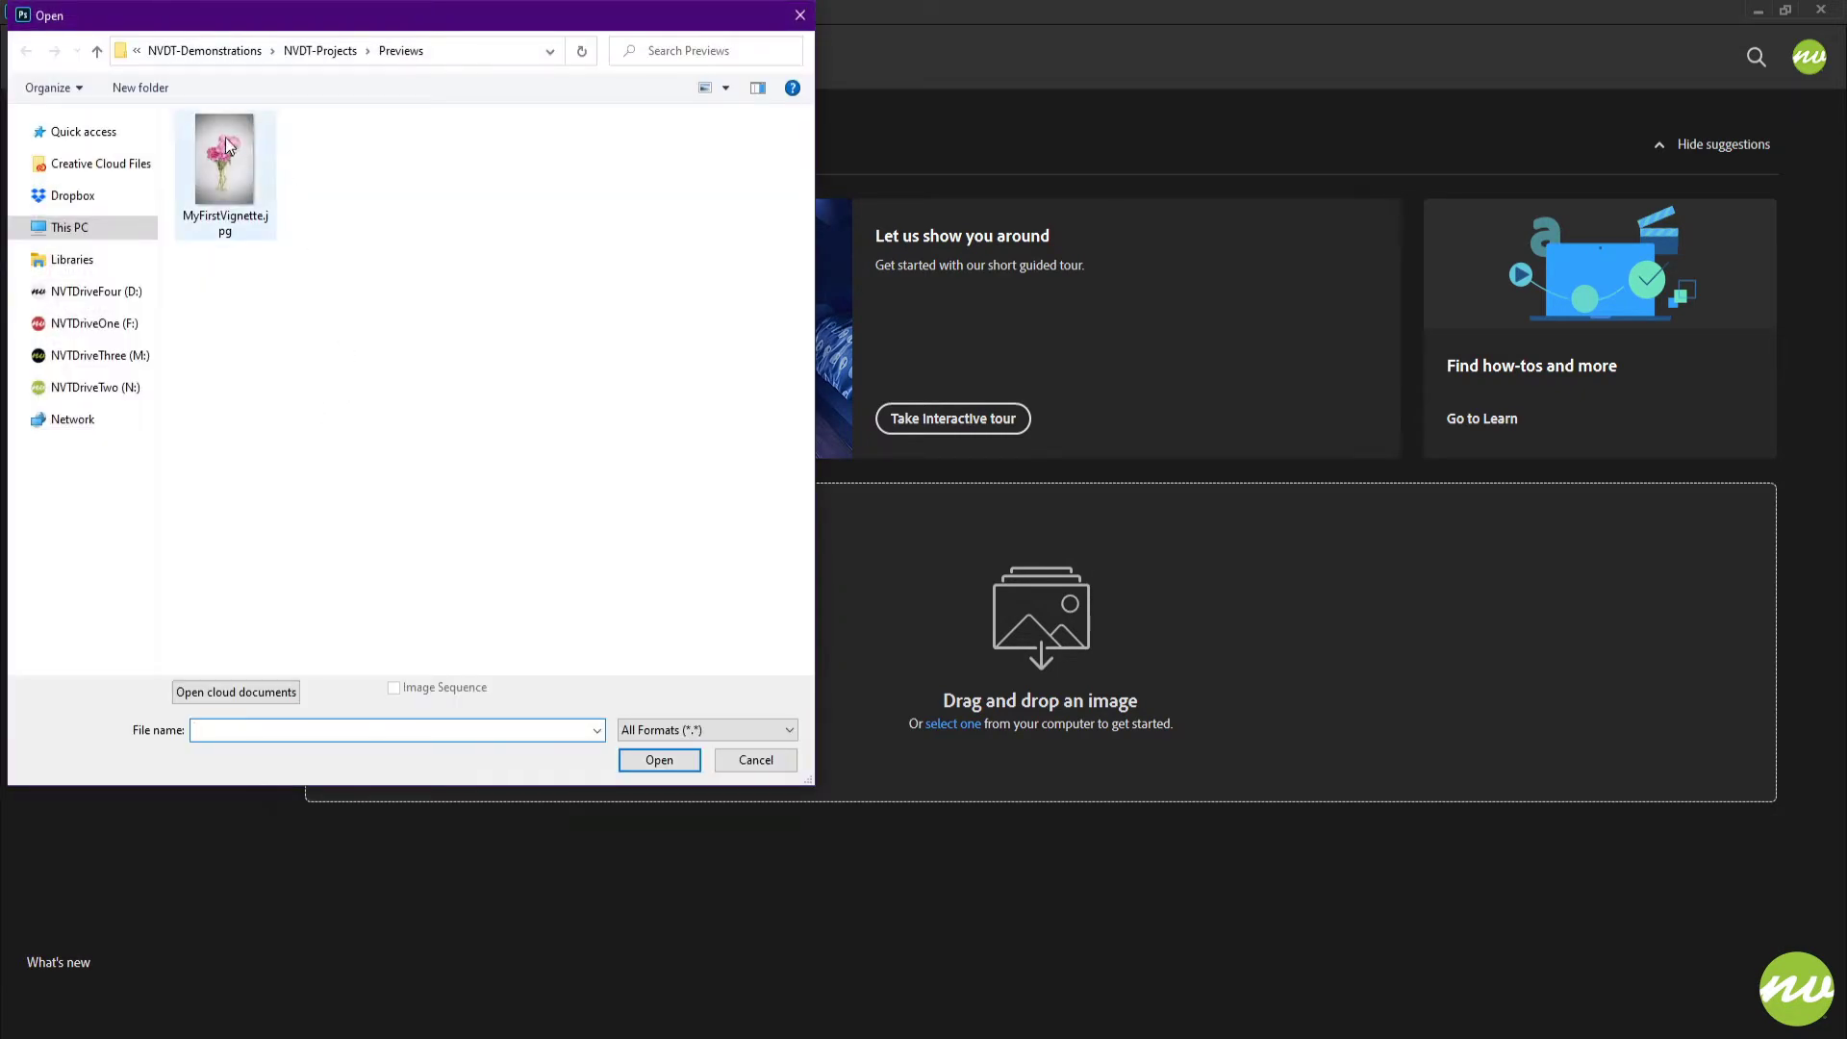
{"action": "left_click", "coordinate": [240, 175]}
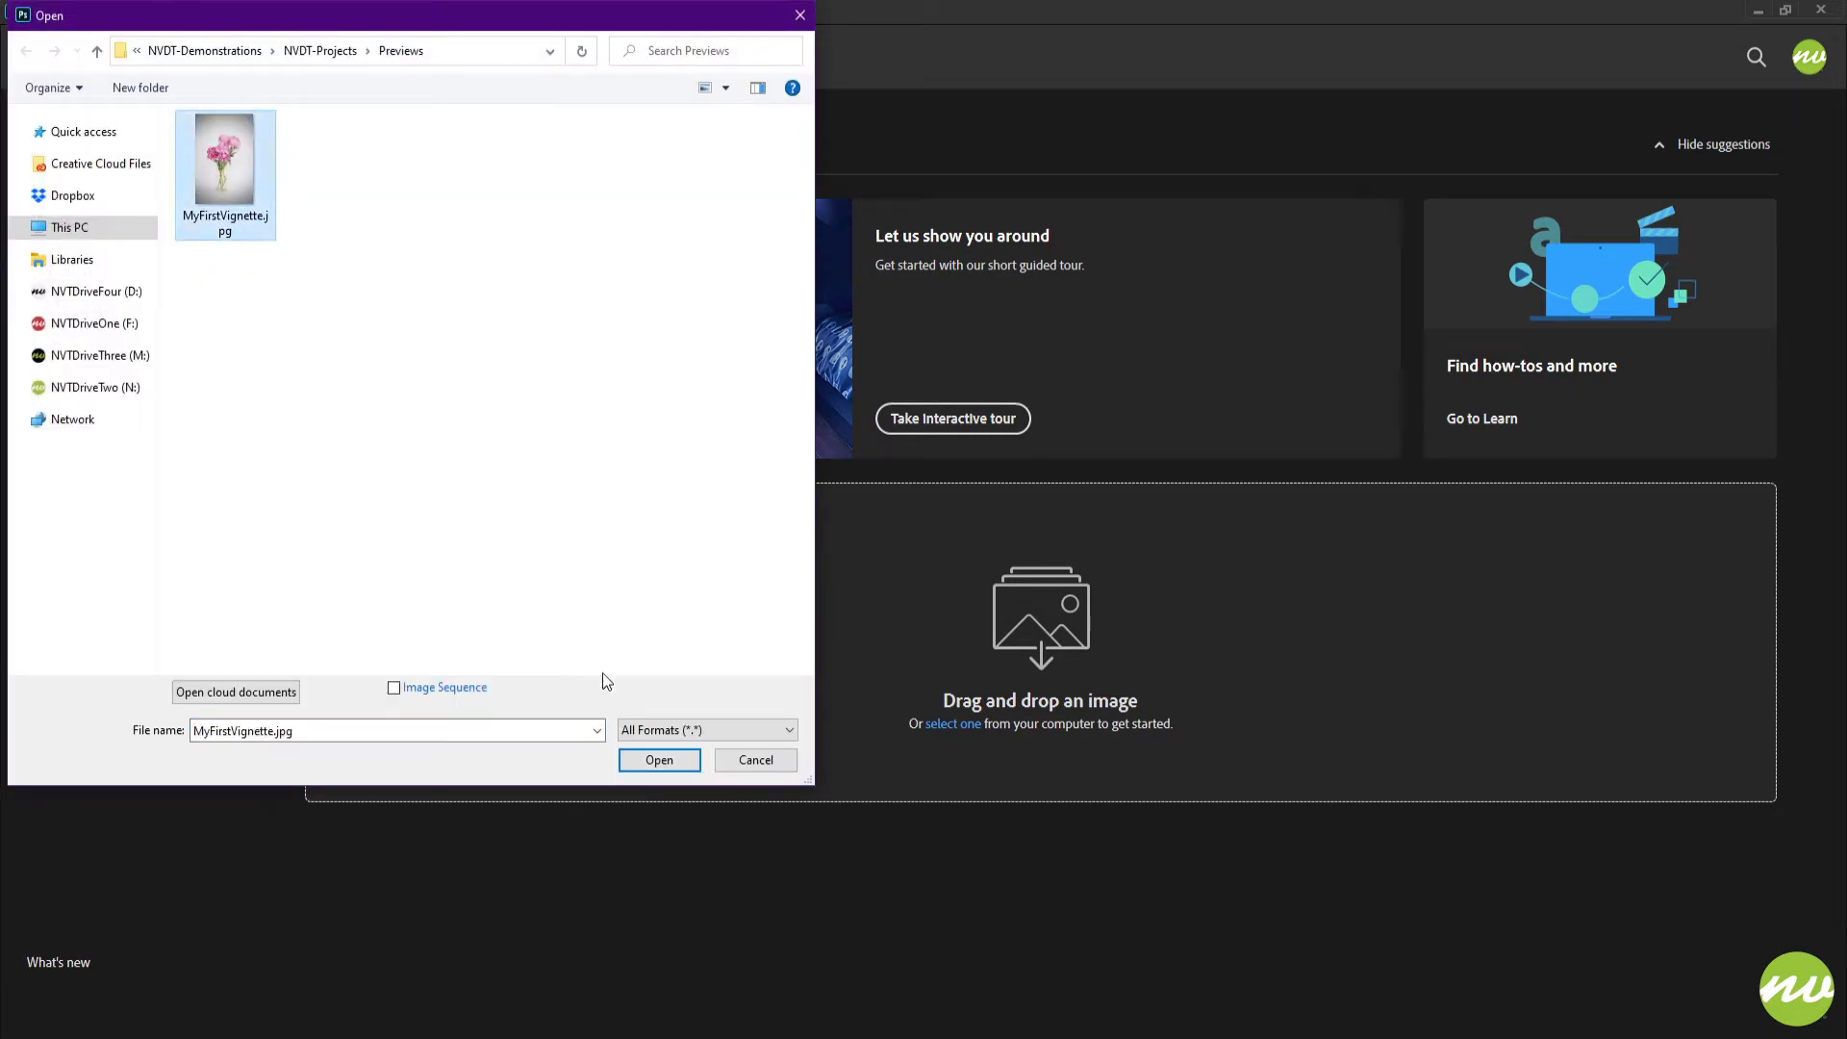
{"action": "left_click", "coordinate": [657, 767]}
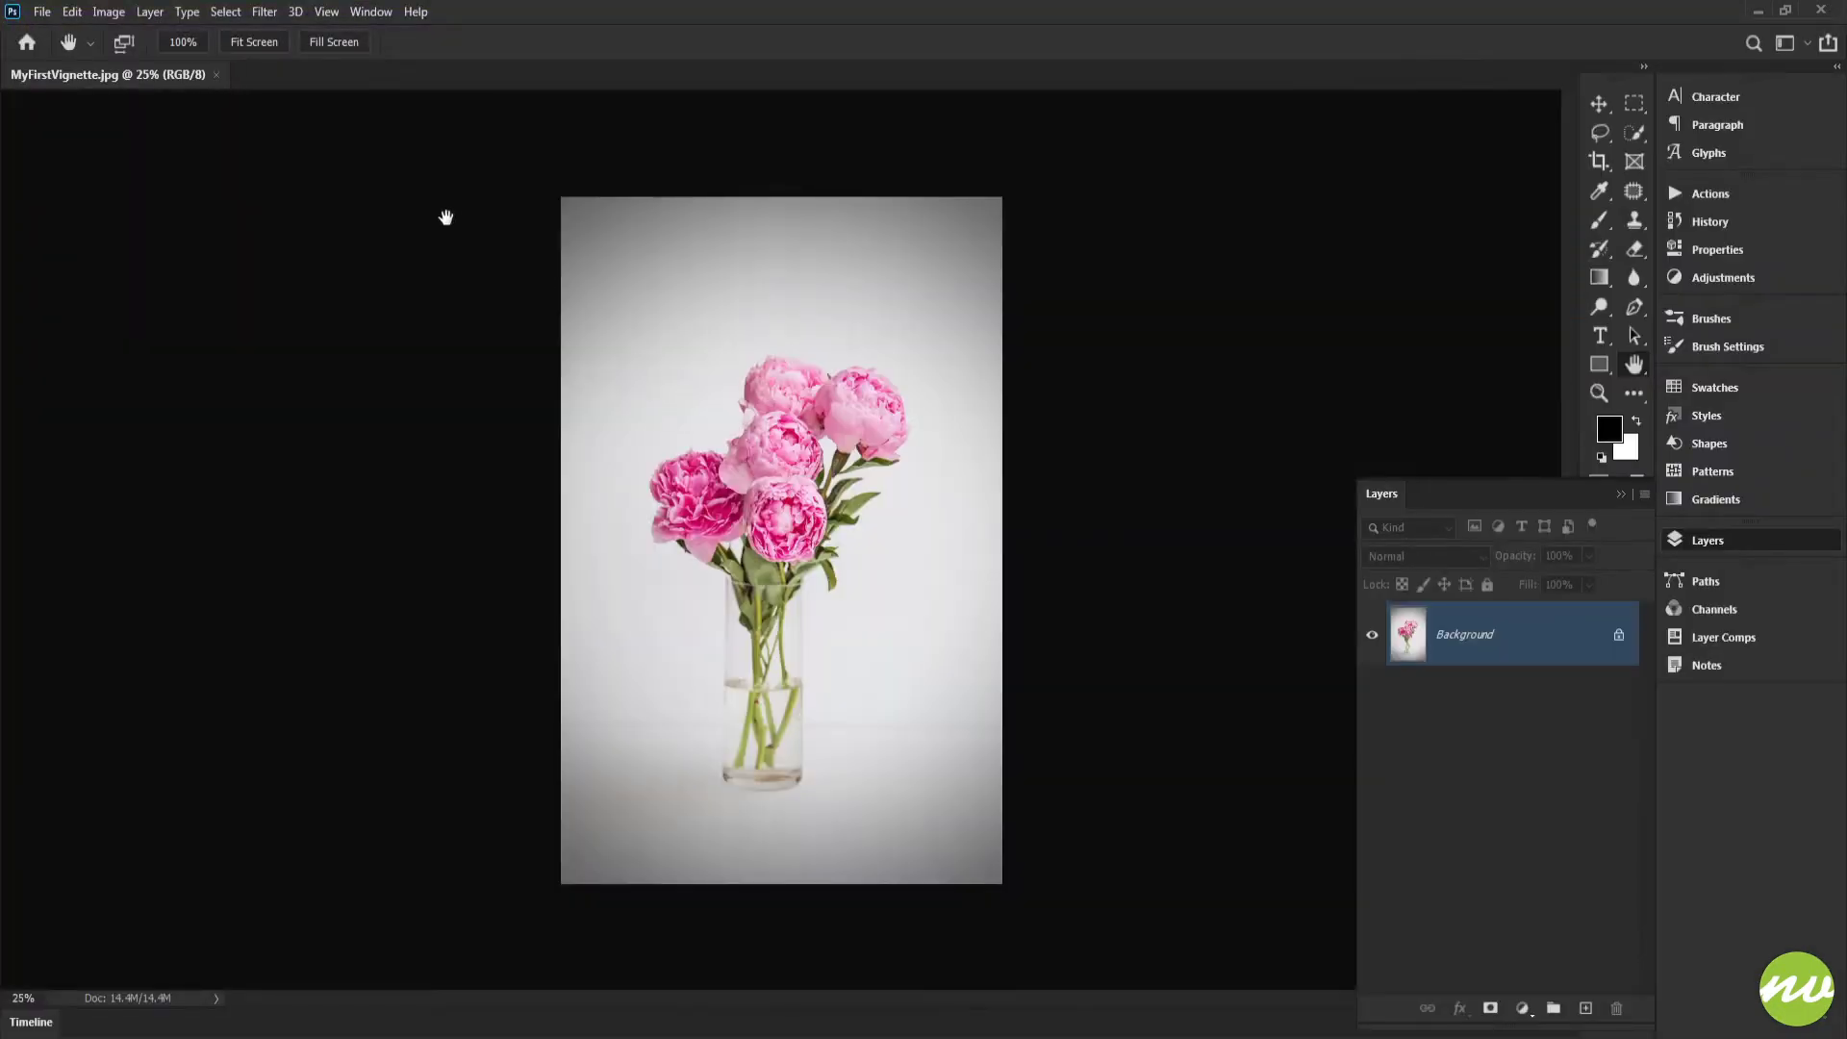
{"action": "left_click", "coordinate": [280, 50]}
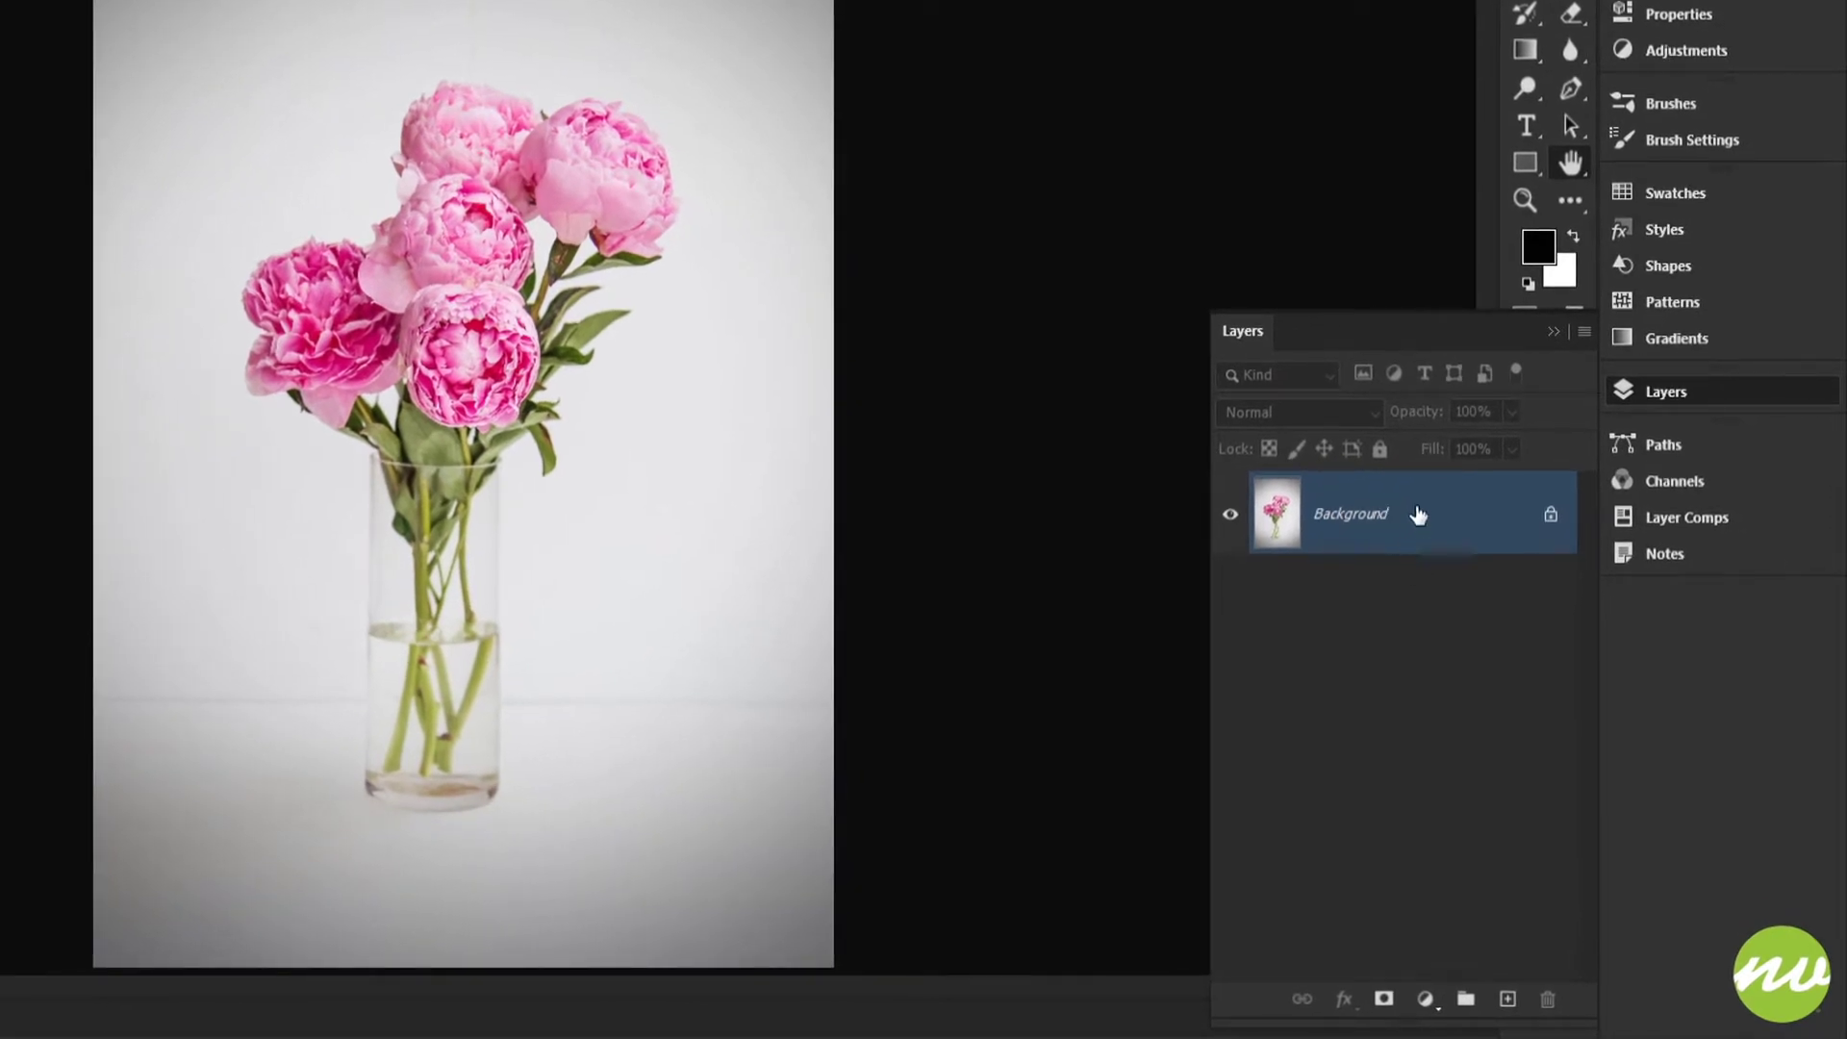
Step: Duplicate the Background layer and rename the copy Layer Mask
{"action": "left_click_drag", "start_coordinate": [1415, 516], "coordinate": [1507, 998]}
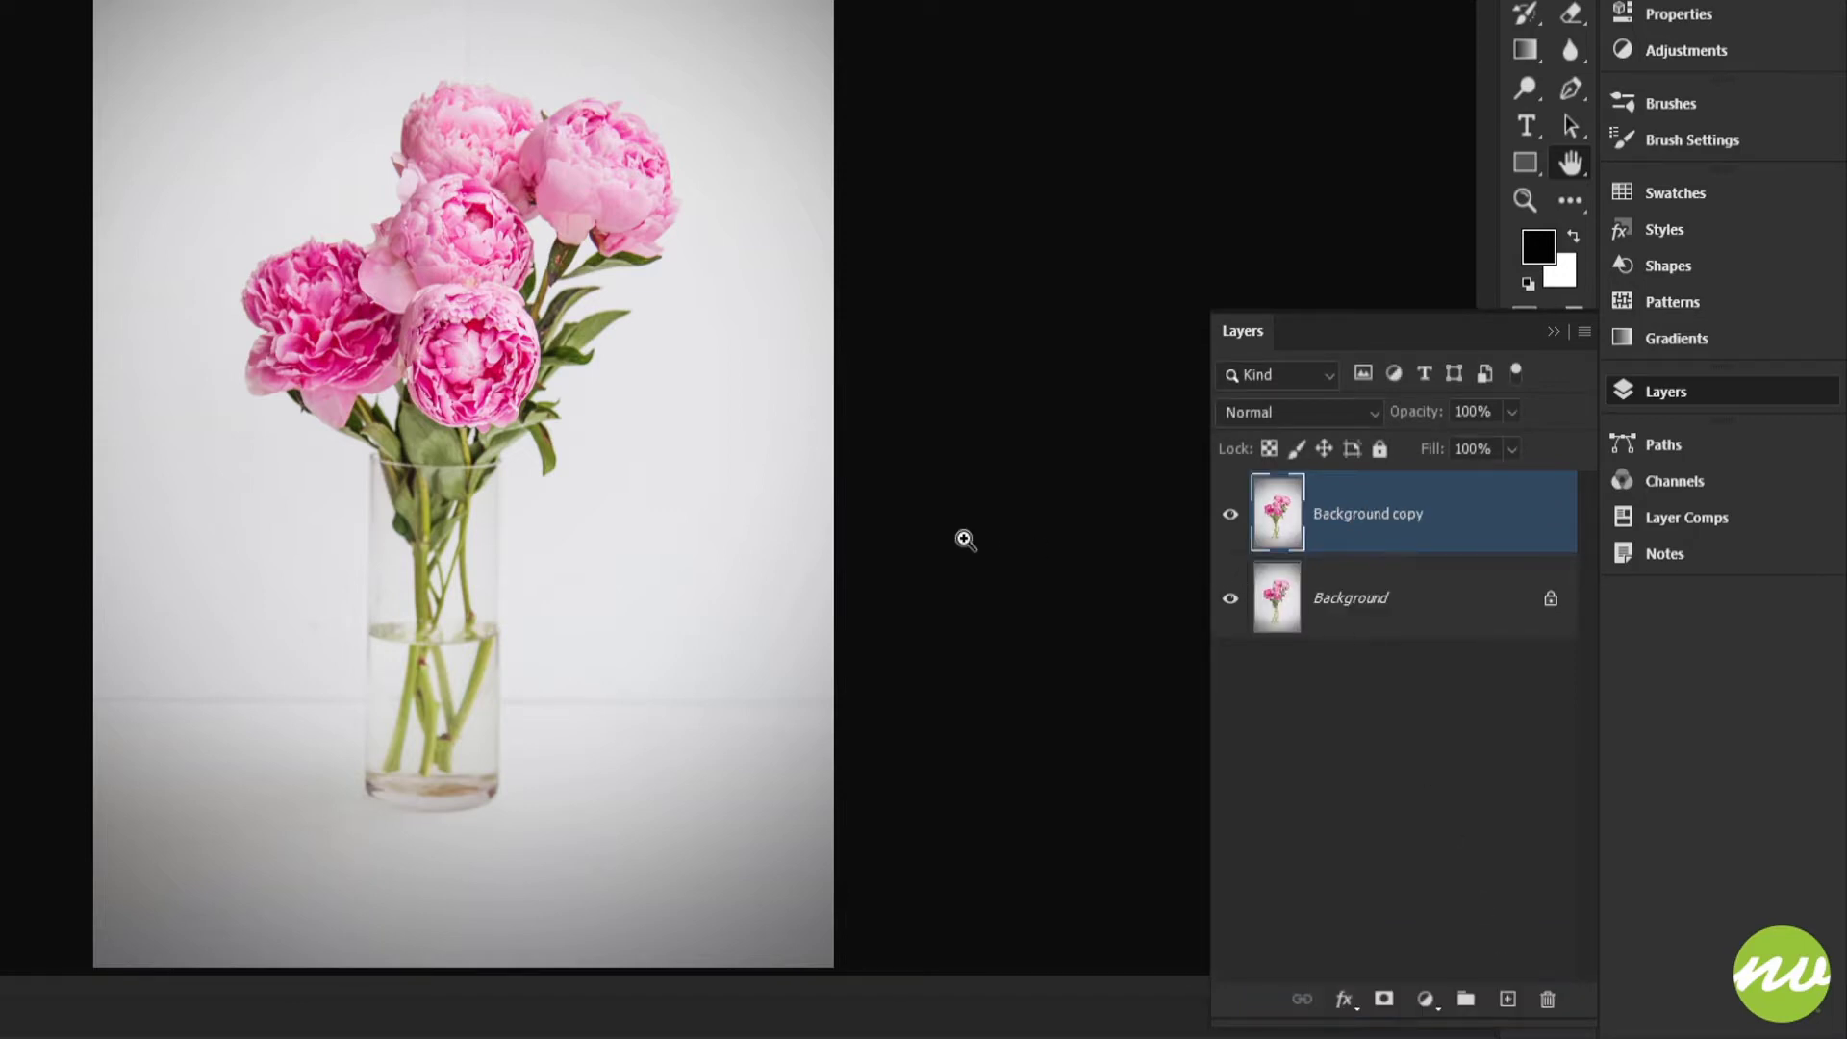
{"action": "key", "text": "ctrl+z"}
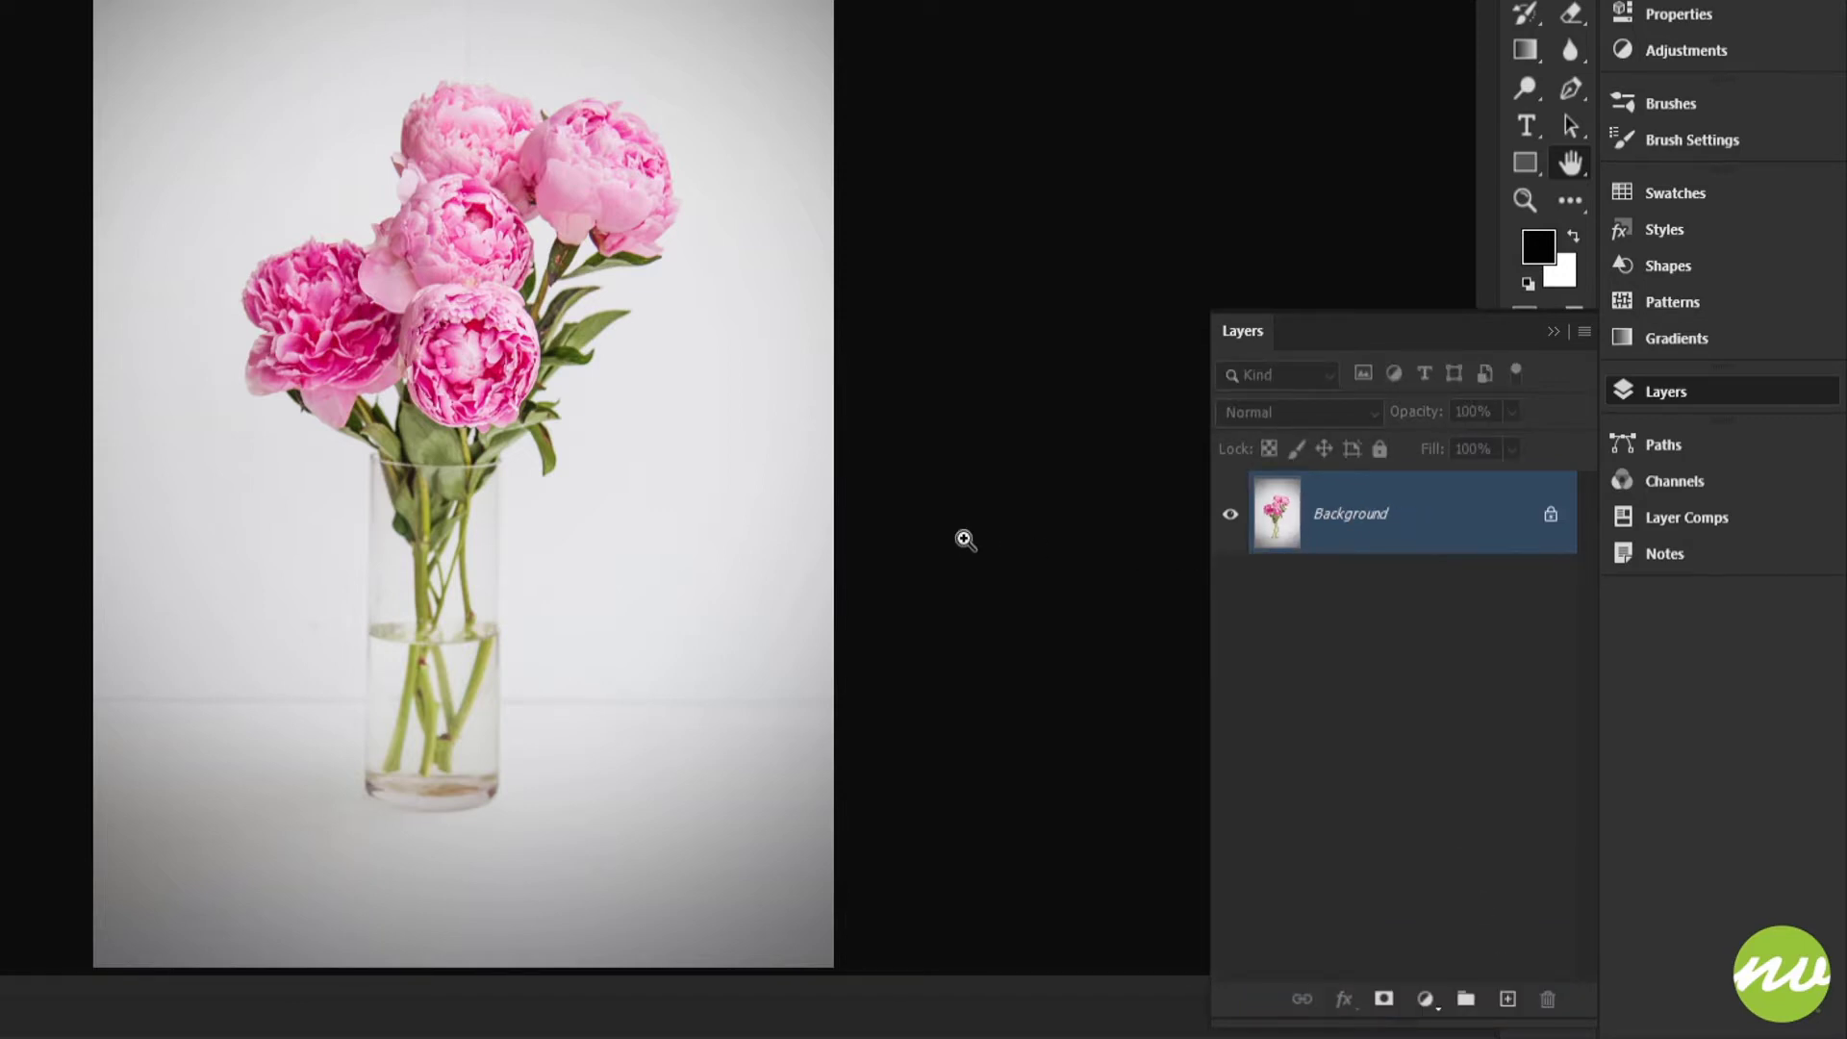
{"action": "key", "text": "ctrl+j"}
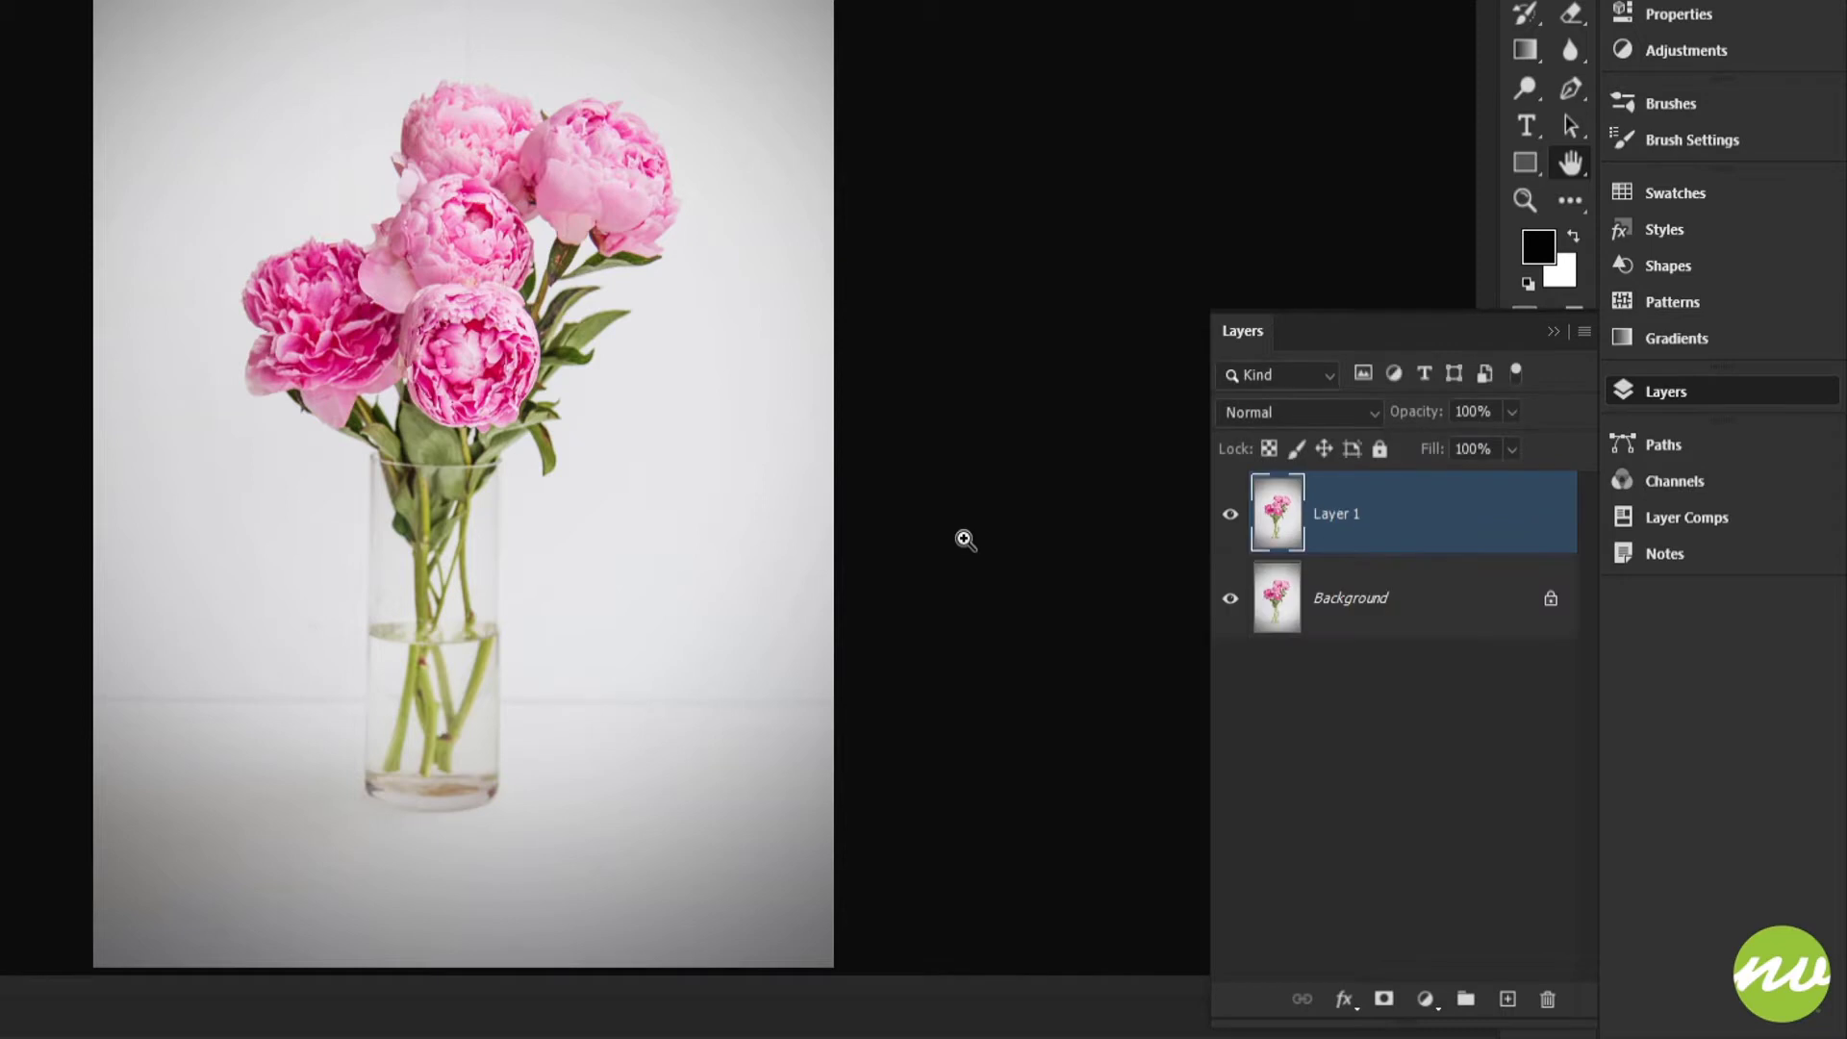
{"action": "double_click", "coordinate": [1344, 516]}
{"action": "type", "text": "L"}
{"action": "key", "text": "Return"}
Step: Put the duplicated layer into a group named Layer Mask, collapse the group, and select the Background layer
{"action": "left_click", "coordinate": [1464, 1002], "text": "alt"}
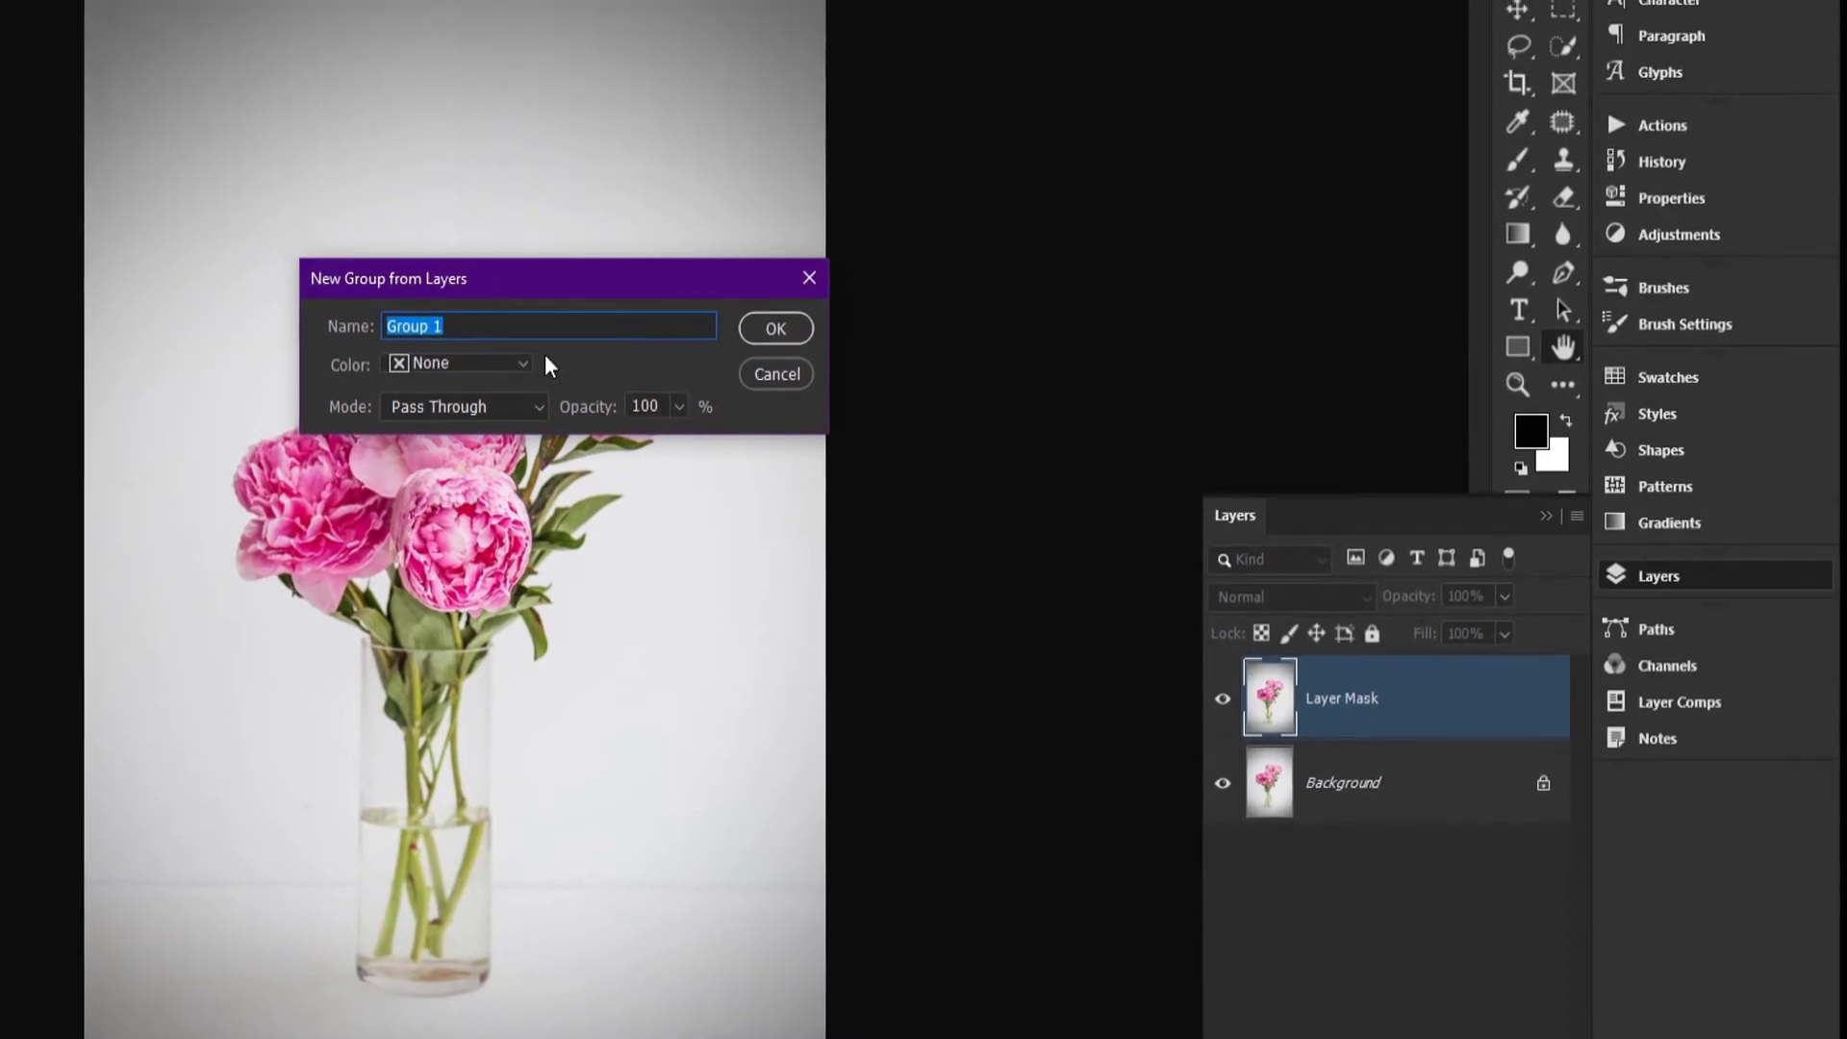
{"action": "type", "text": "Layer Mask"}
{"action": "key", "text": "Return"}
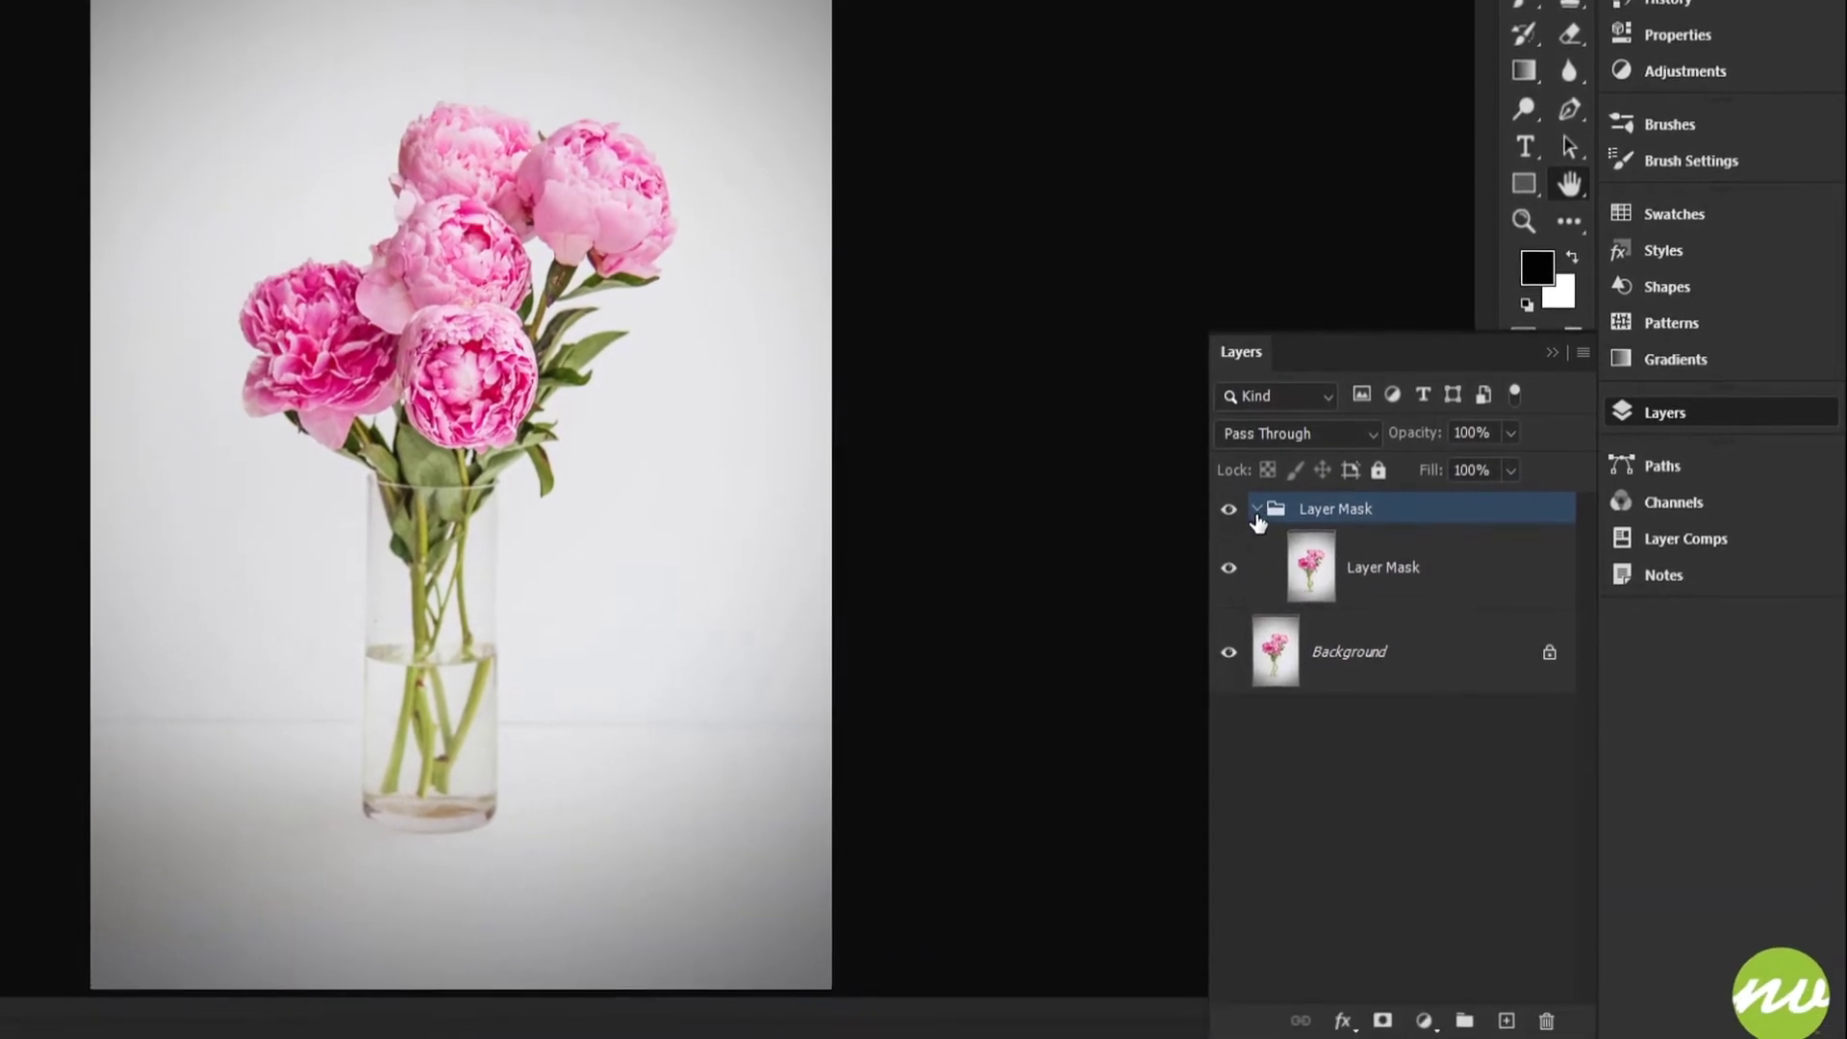
{"action": "left_click", "coordinate": [1257, 488]}
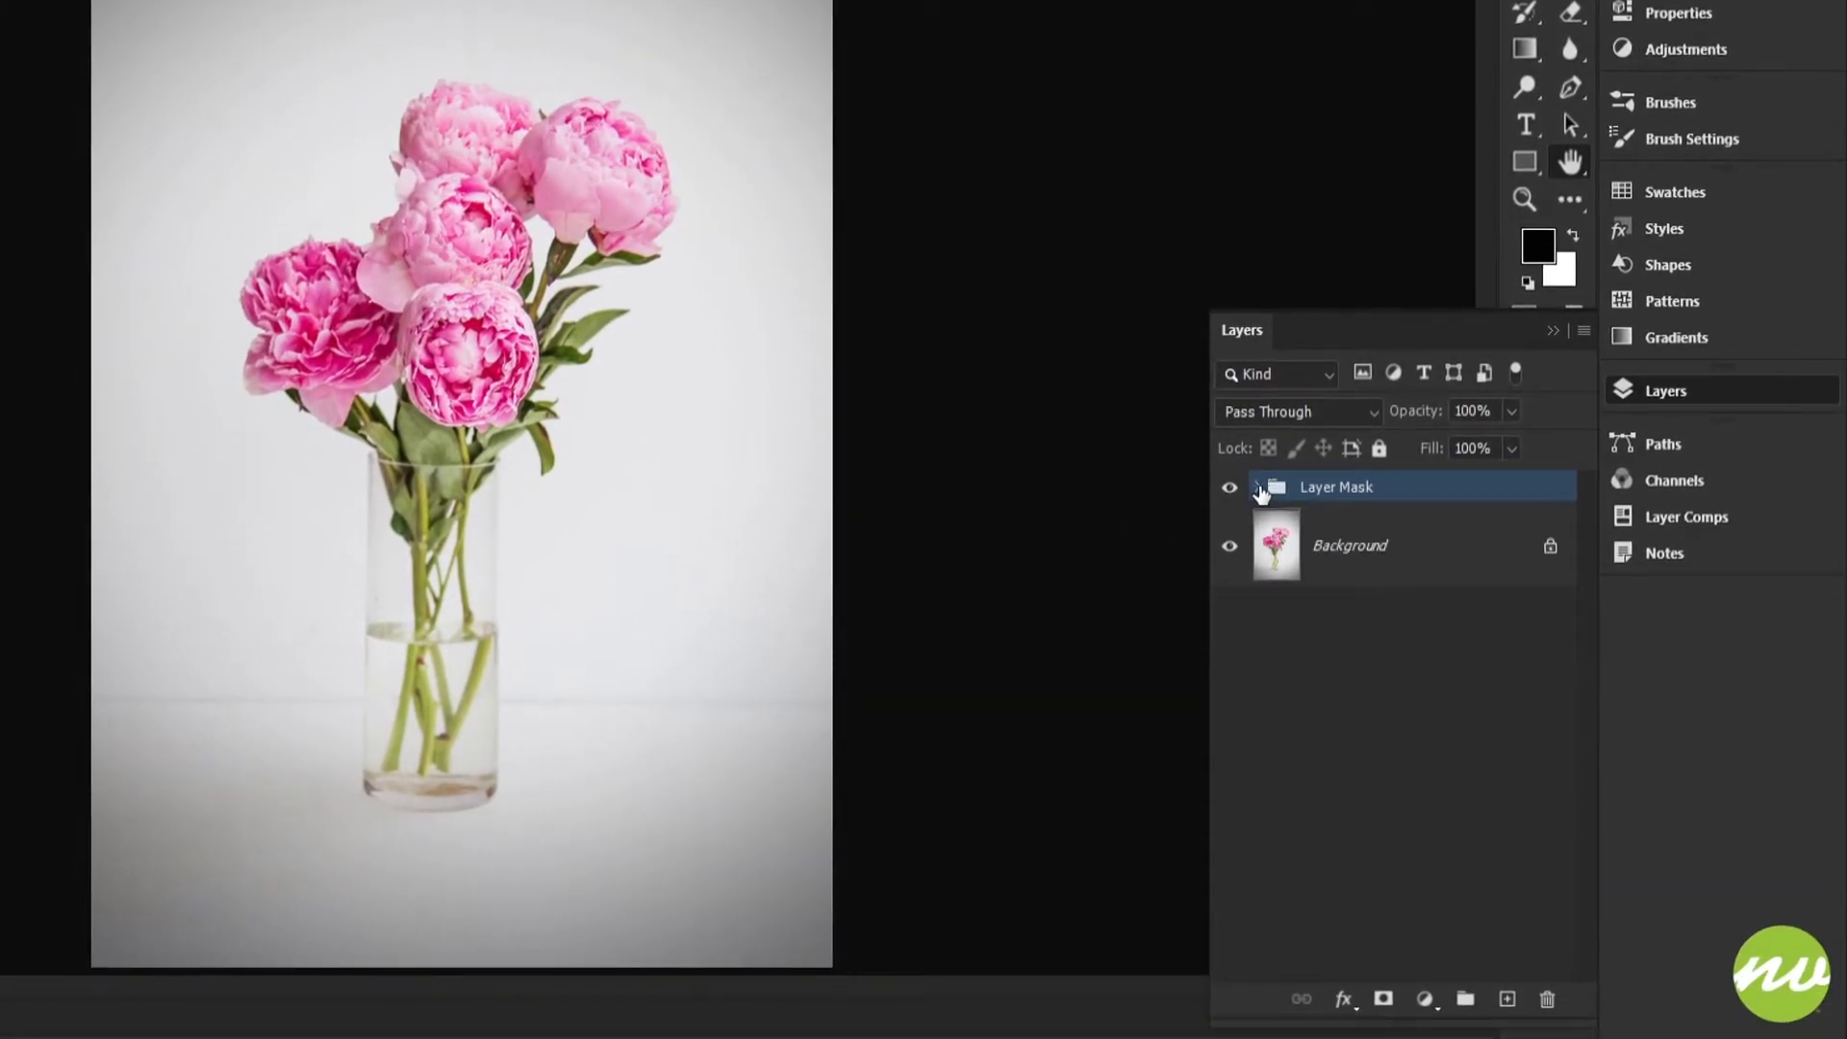
{"action": "left_click", "coordinate": [1325, 537]}
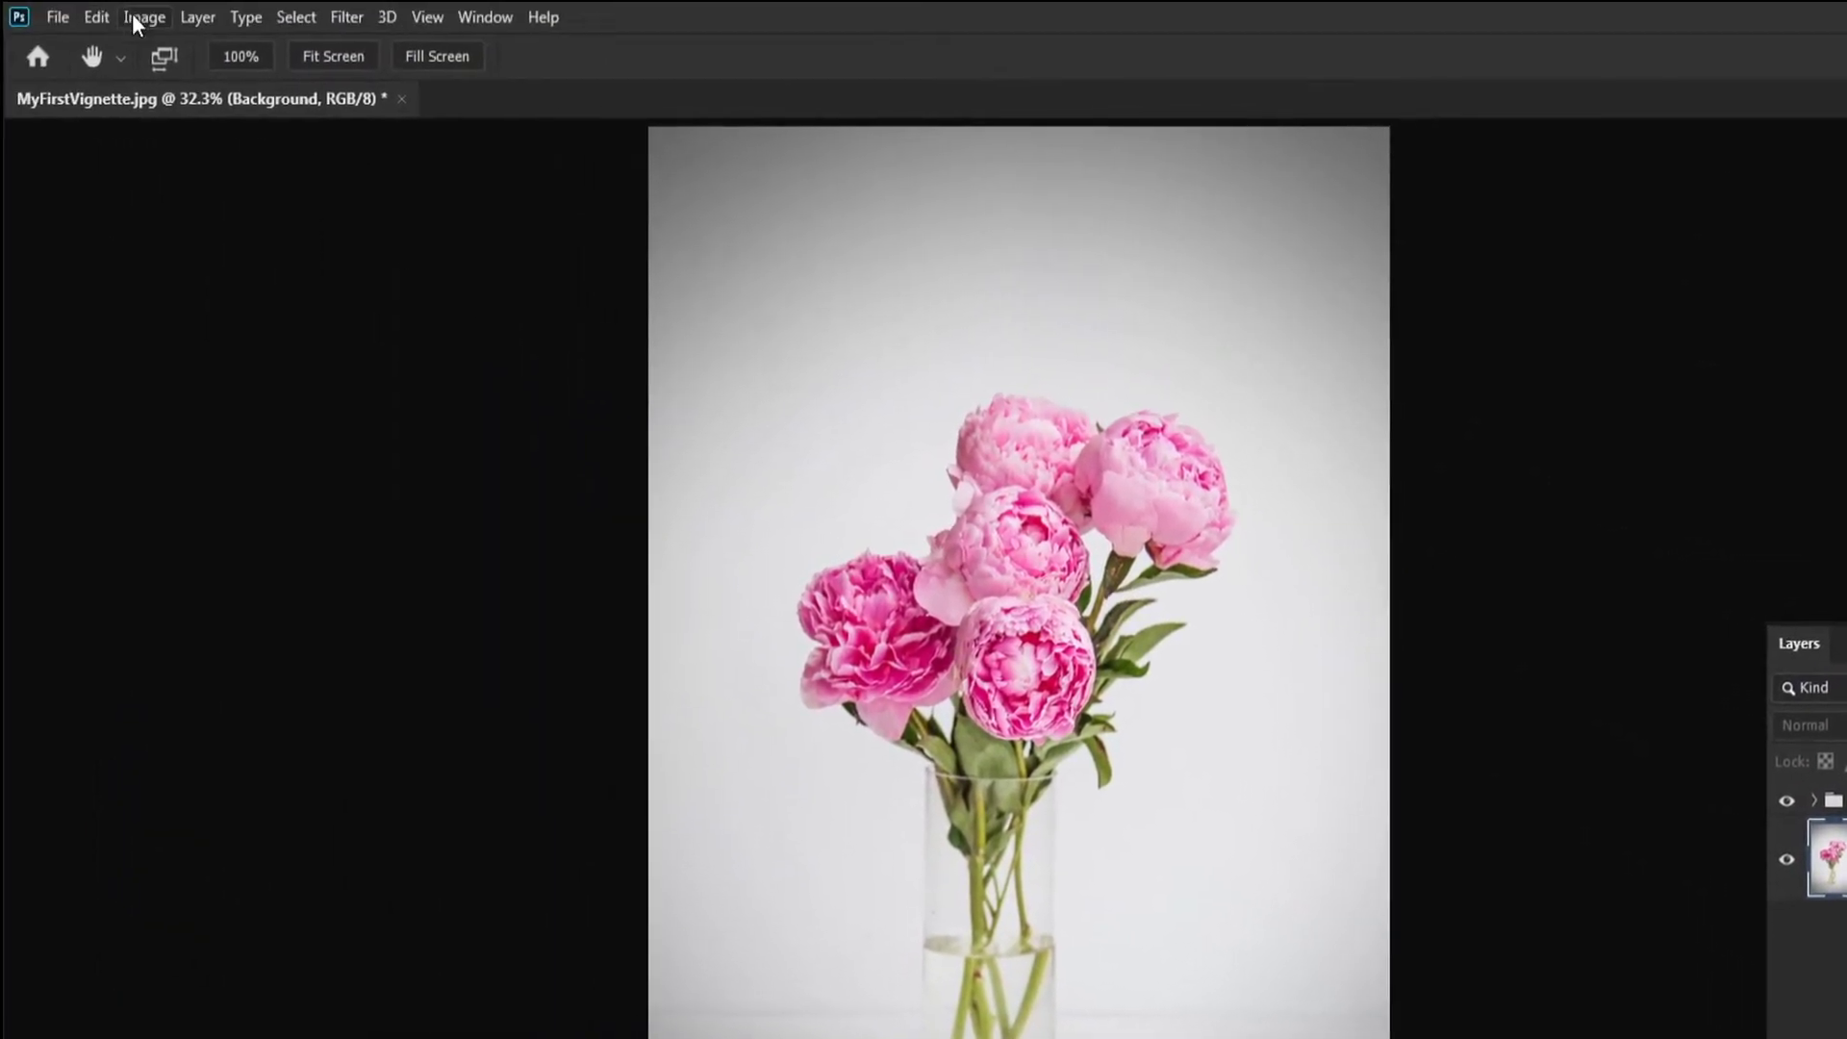
{"action": "left_click", "coordinate": [135, 17]}
{"action": "mouse_move", "coordinate": [325, 89]}
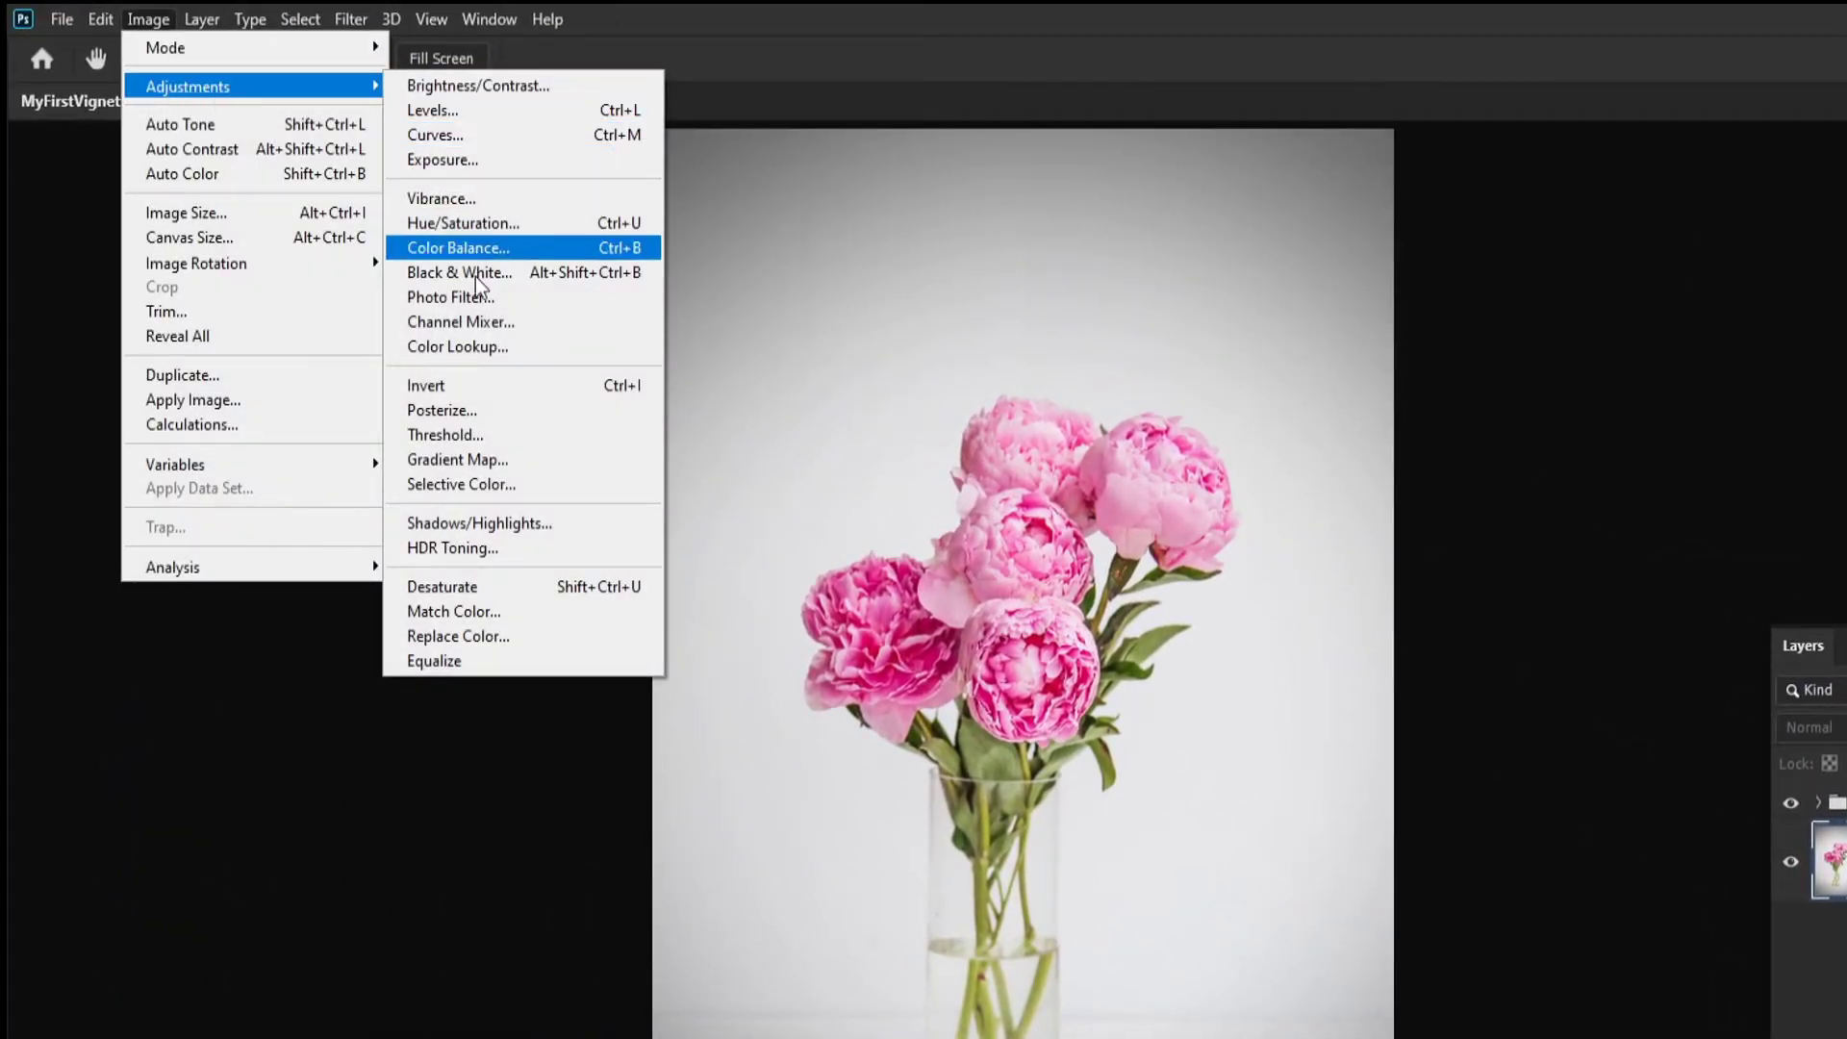
{"action": "left_click", "coordinate": [782, 541]}
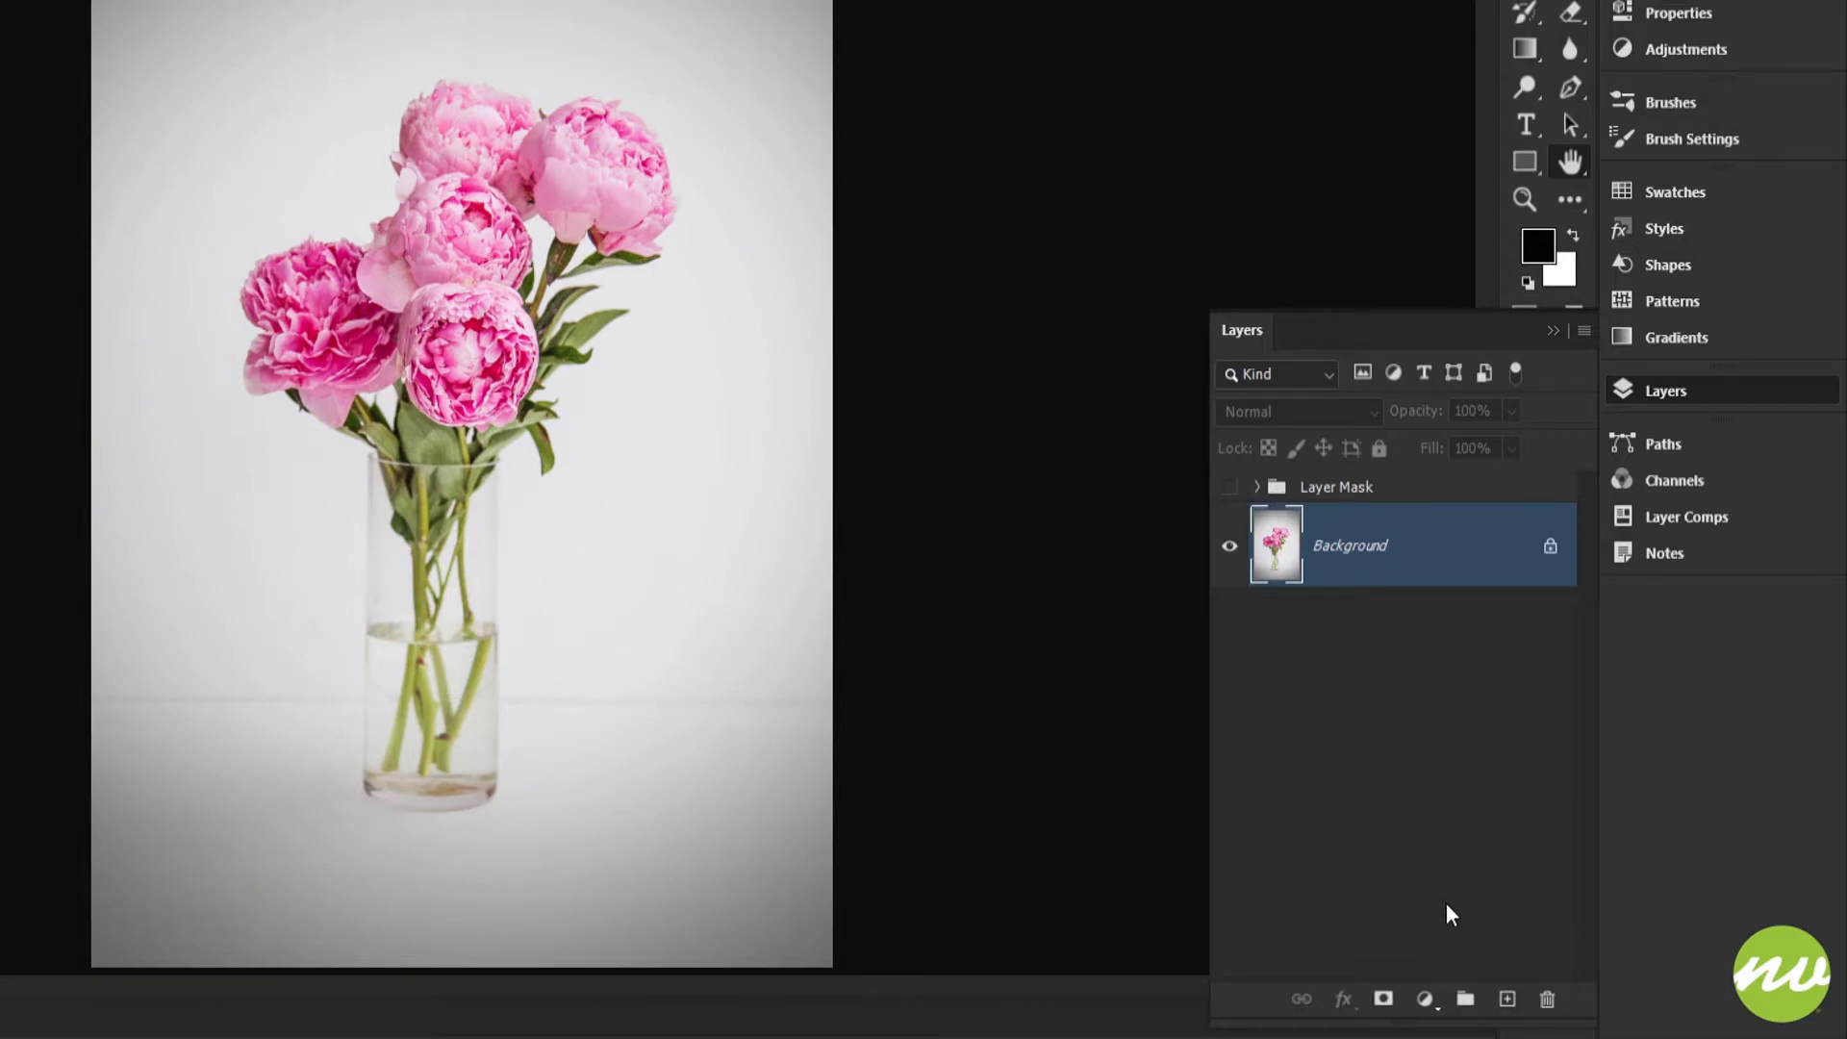
Step: Create a group named Gradient Map above the Background layer and add a Gradient Map adjustment layer inside it
{"action": "left_click", "coordinate": [1466, 1002], "text": "alt"}
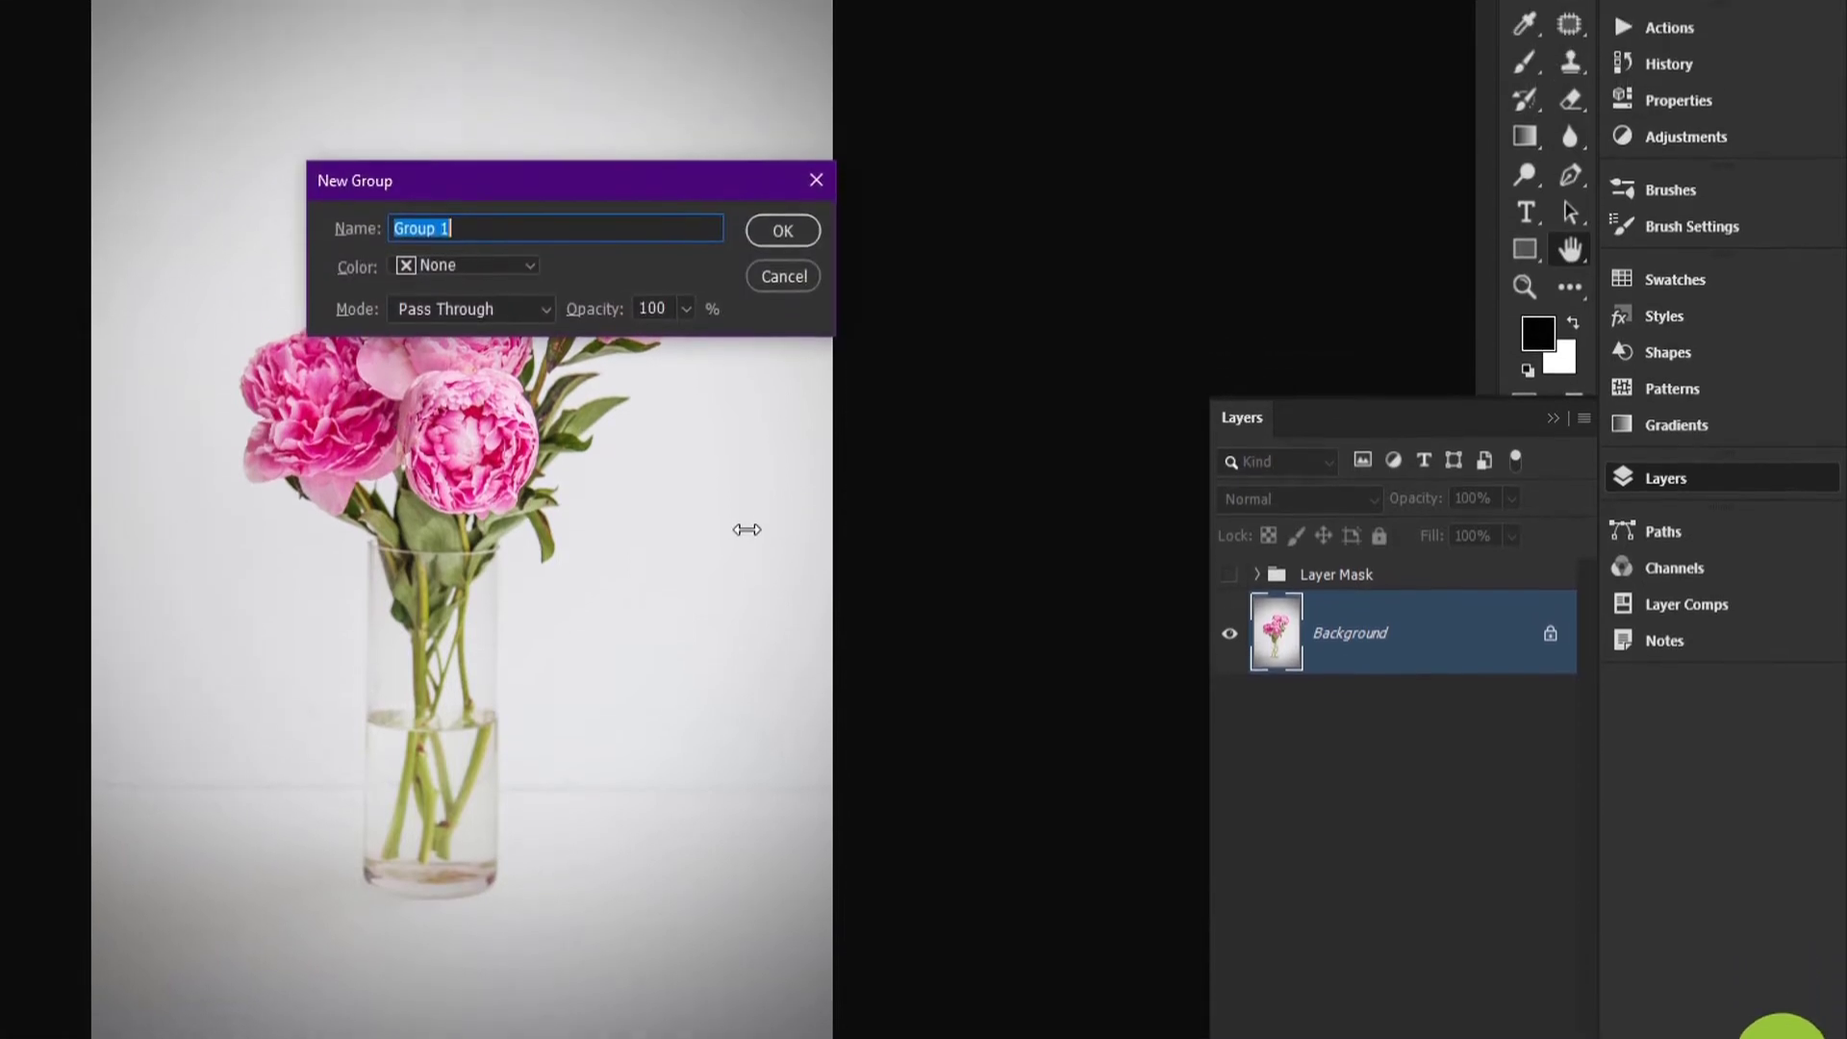
{"action": "type", "text": "Gradient Map"}
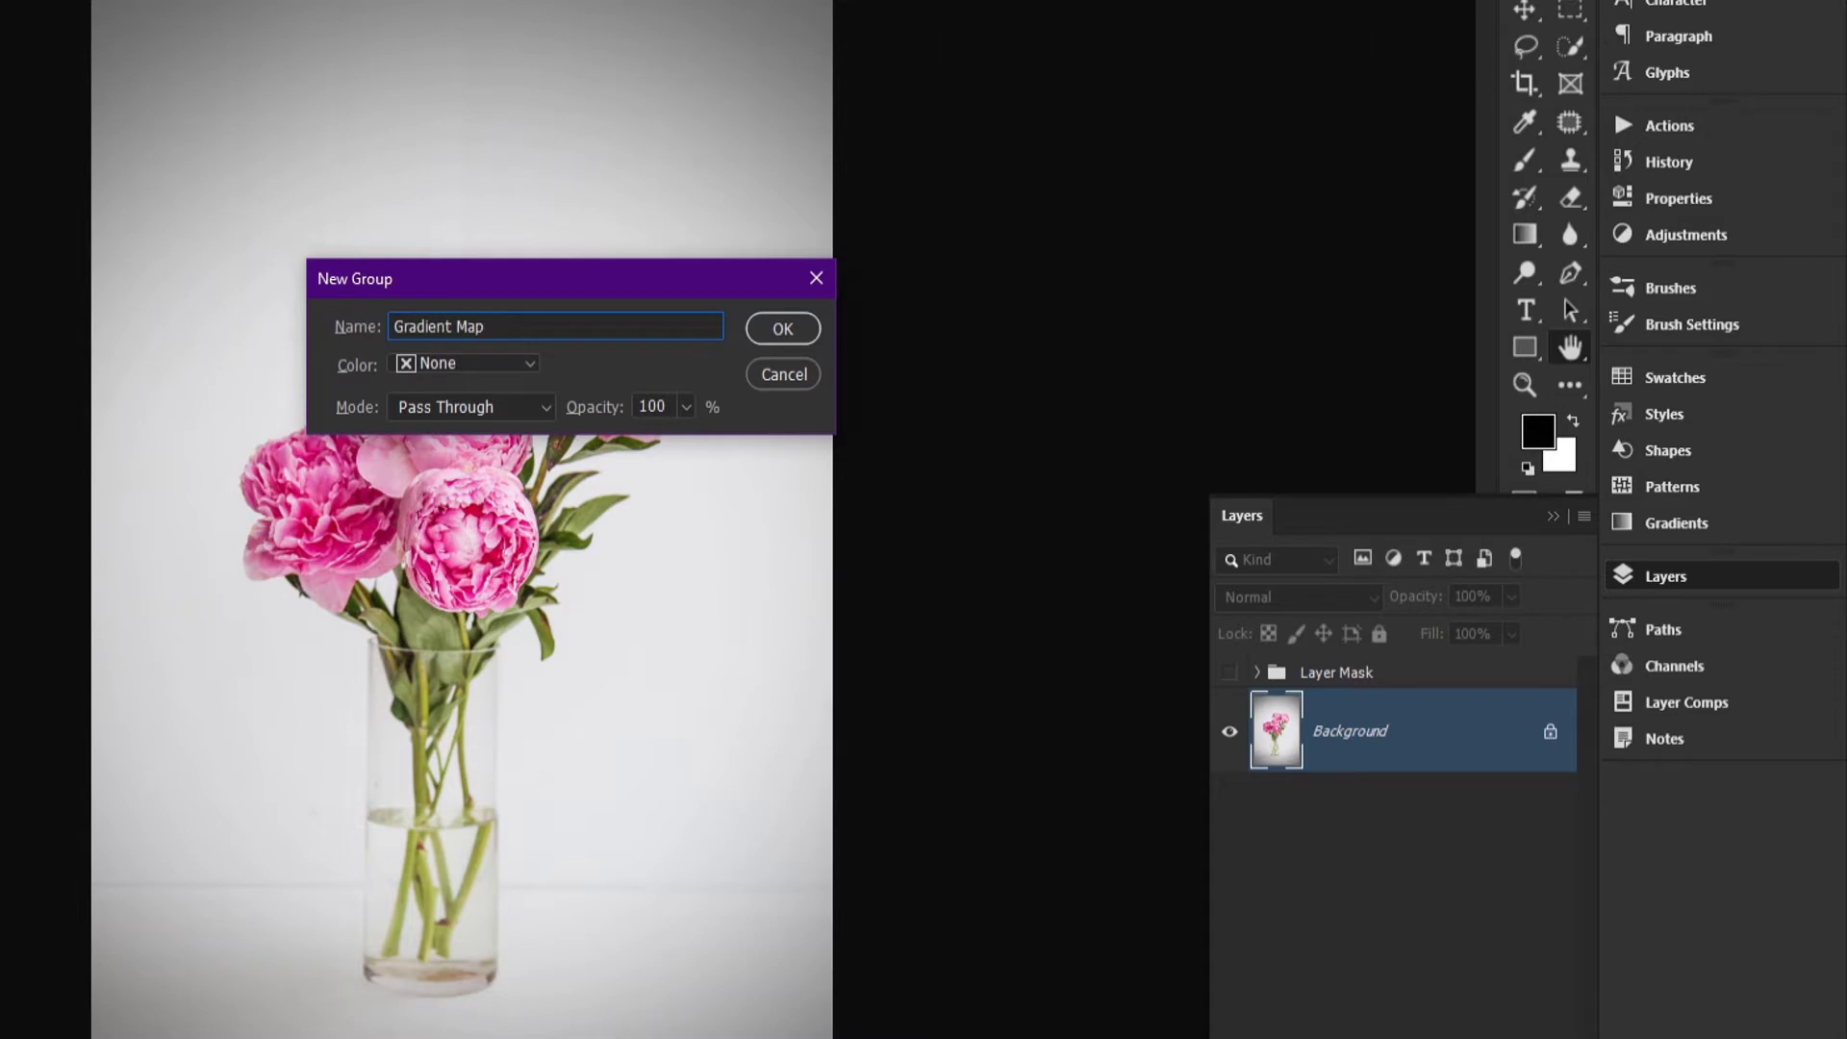
{"action": "key", "text": "Return"}
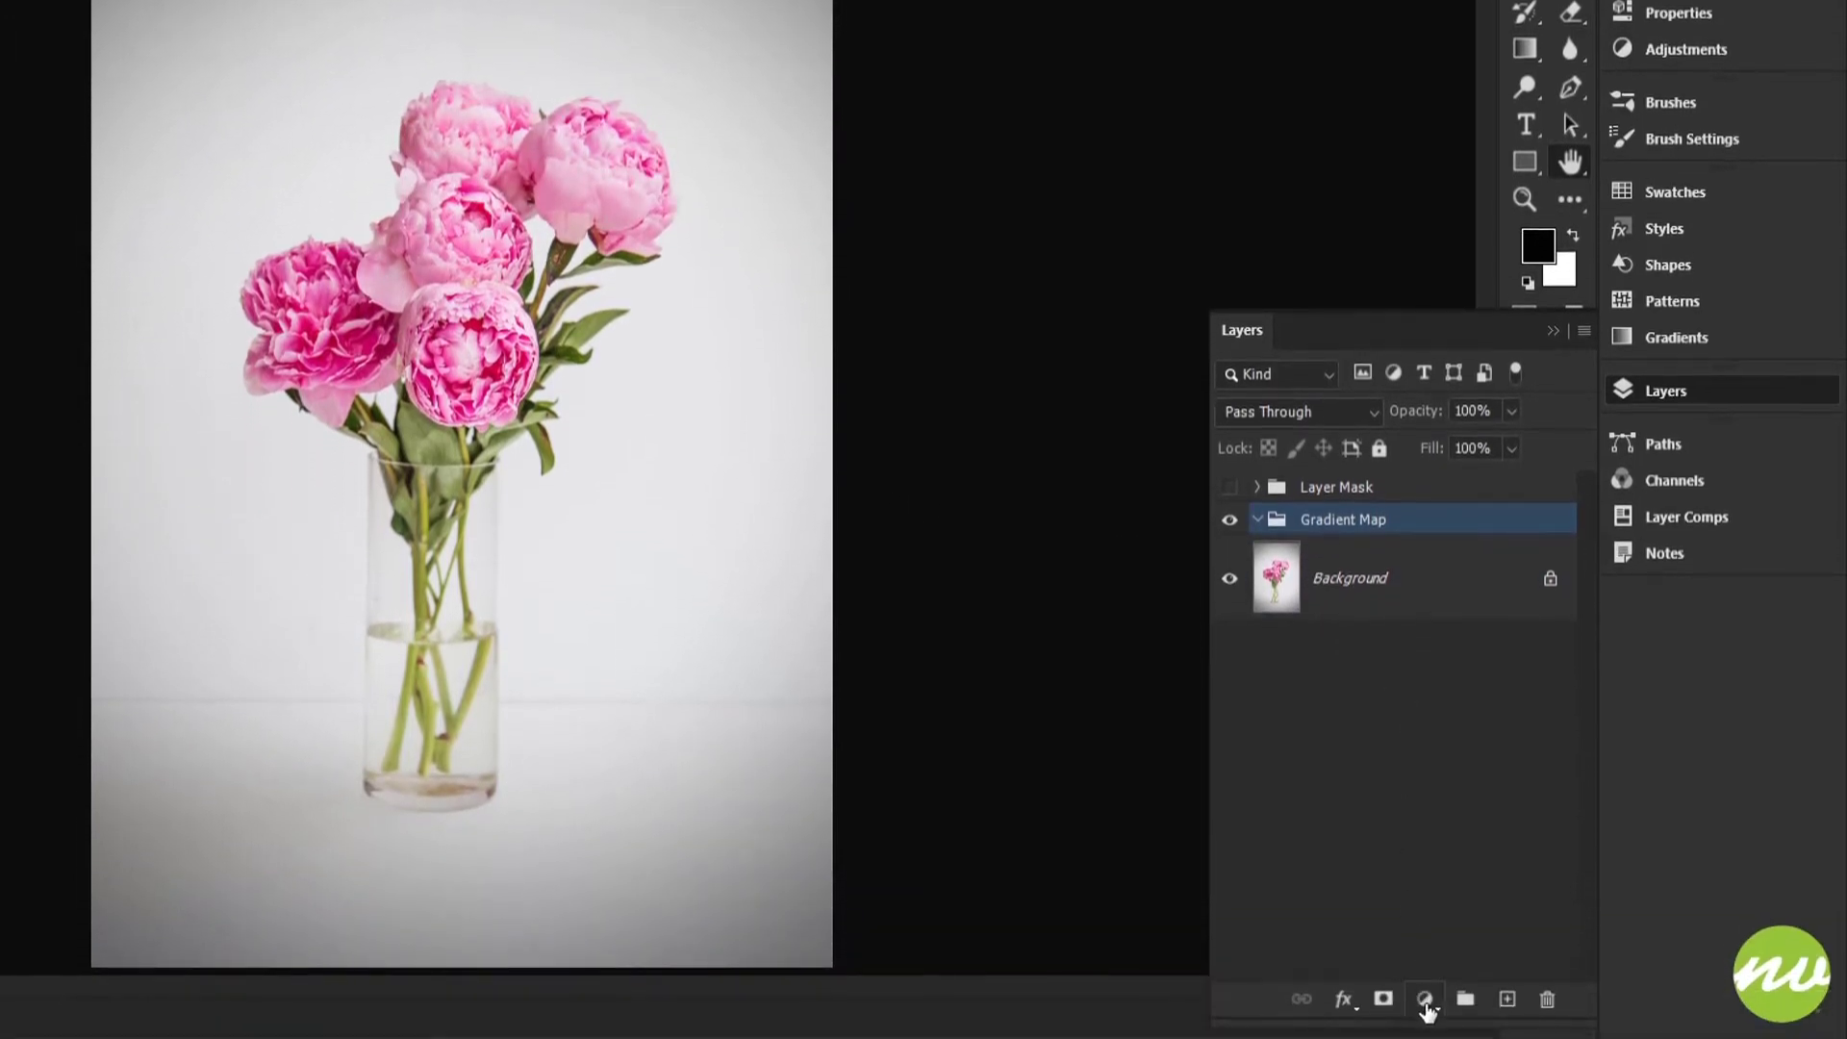
{"action": "left_click", "coordinate": [1425, 1029]}
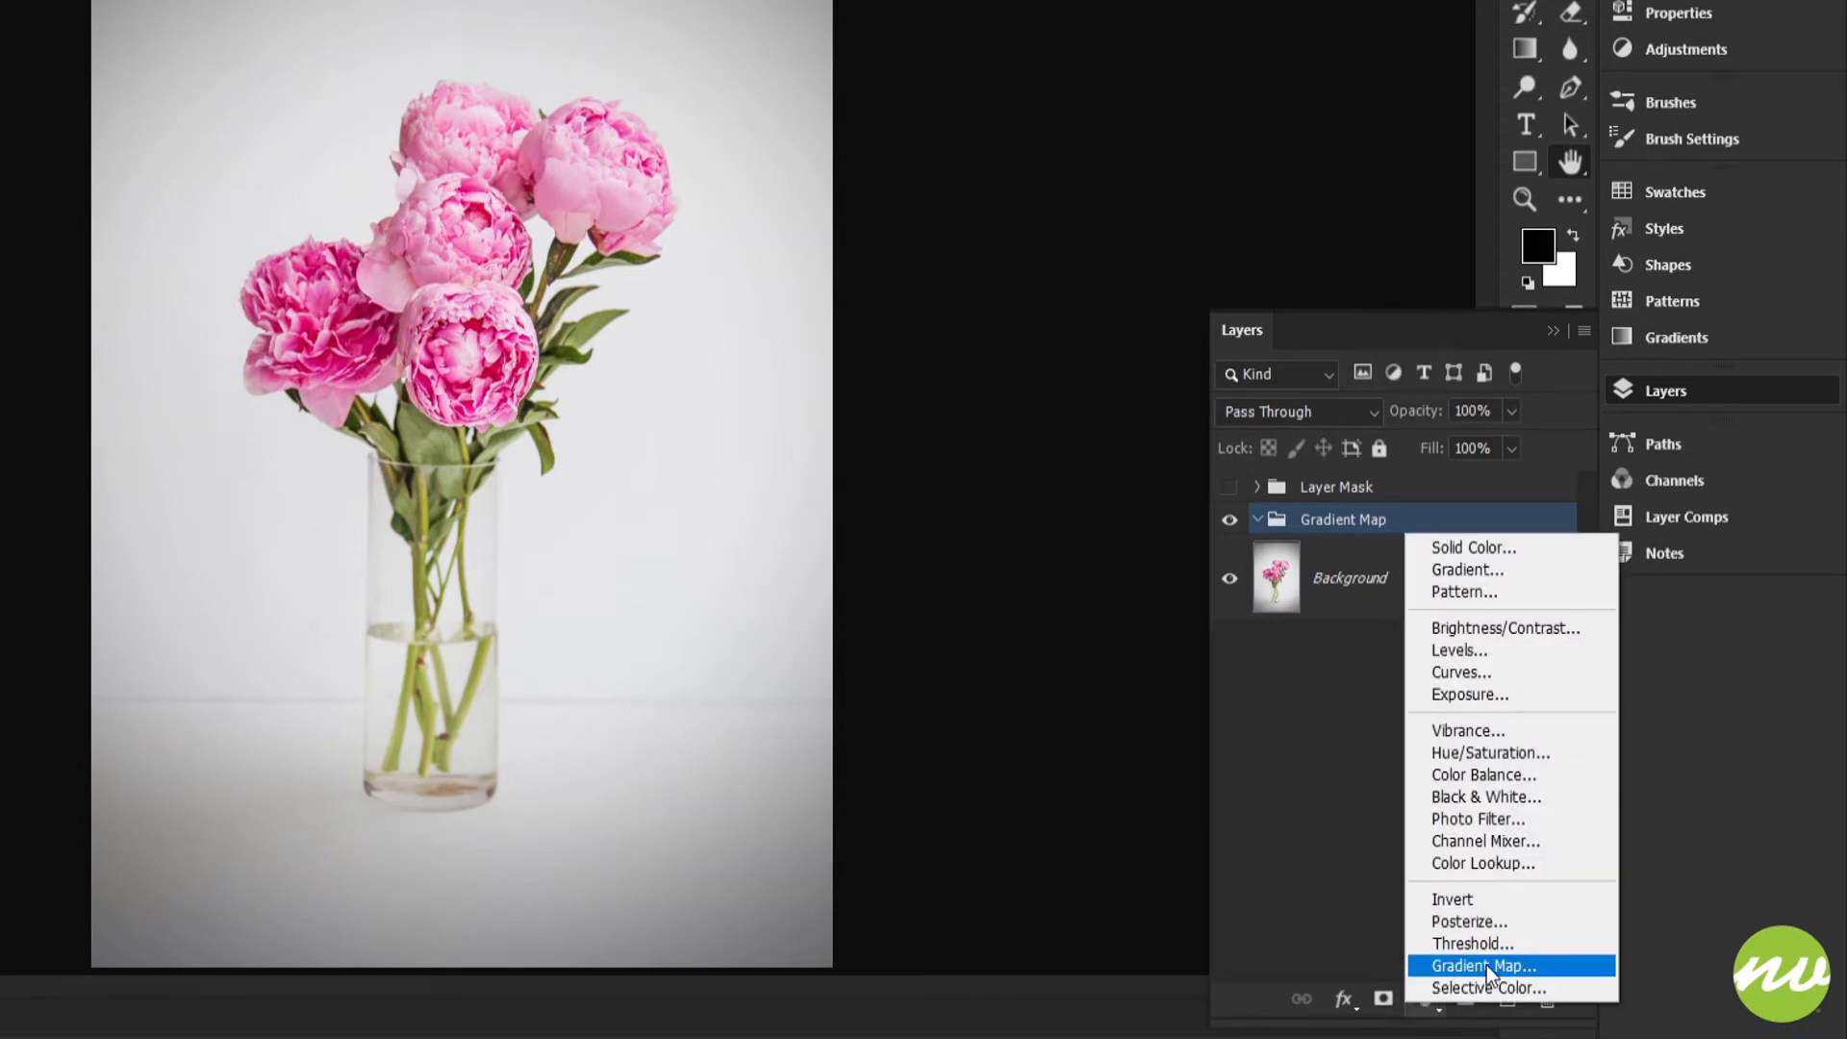
{"action": "left_click", "coordinate": [1487, 966]}
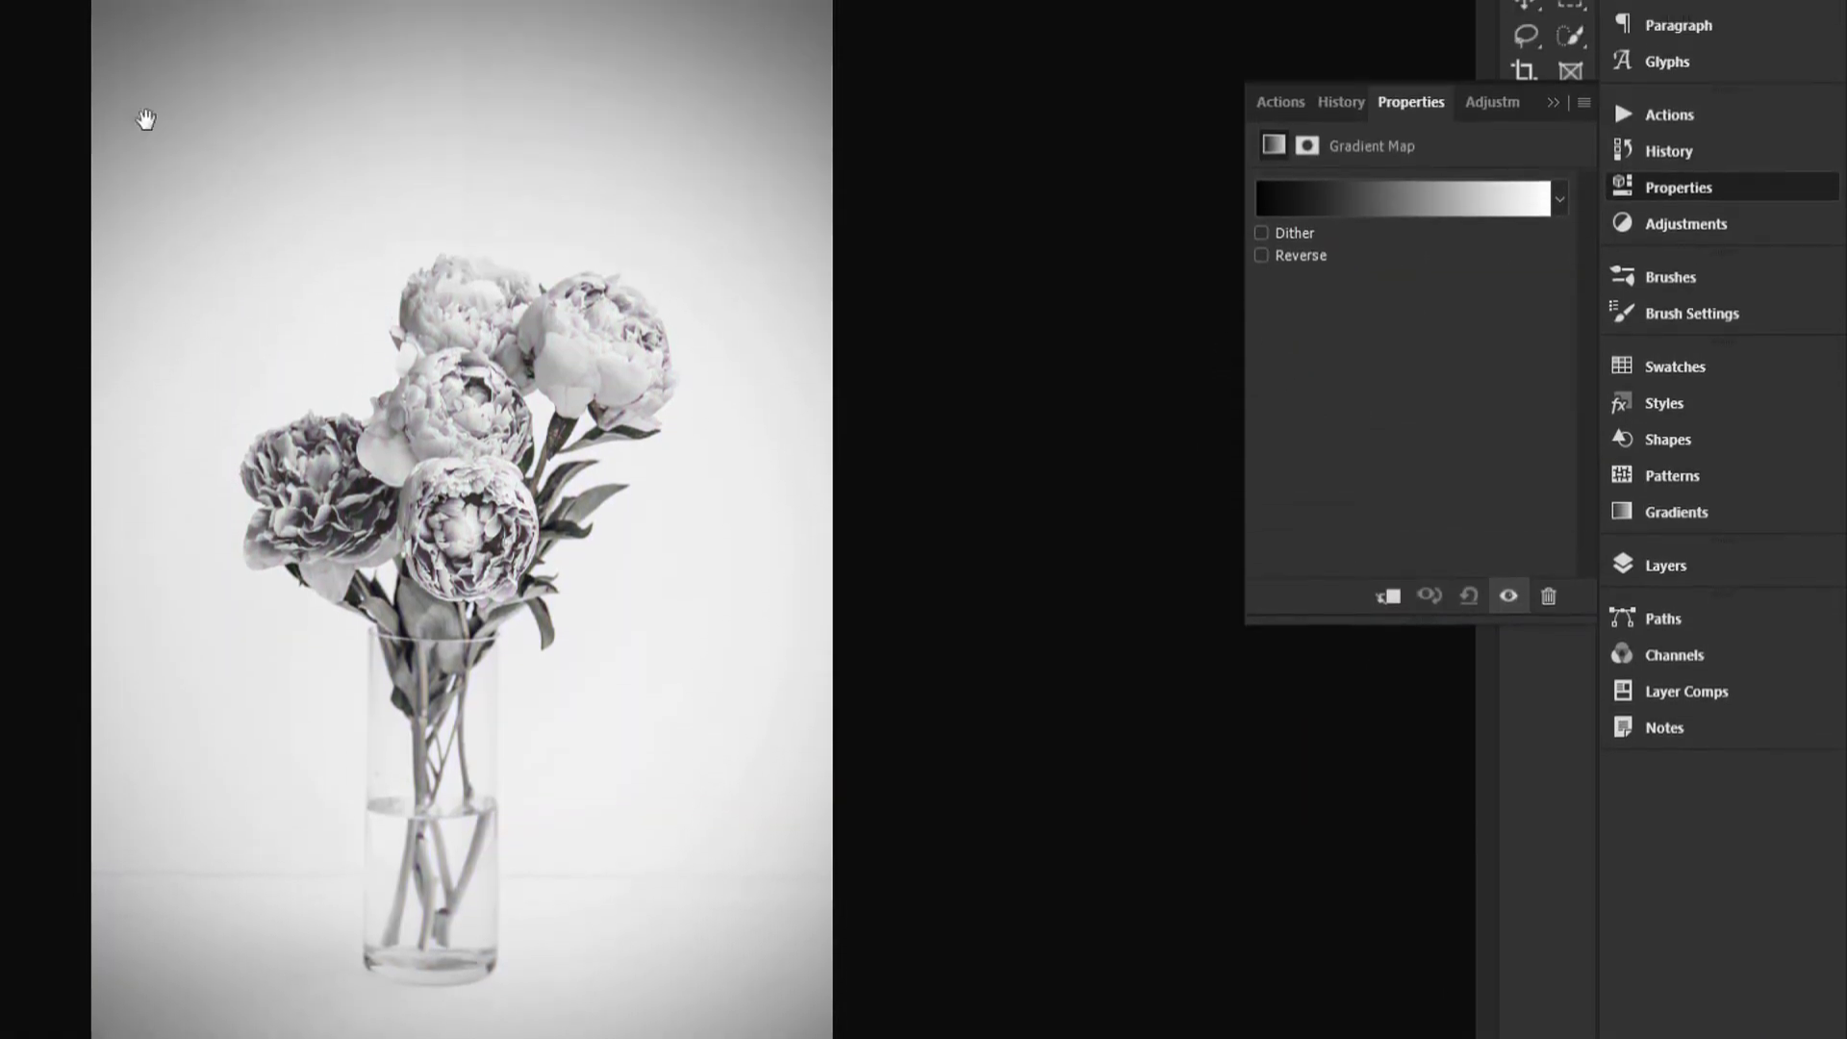
Step: Edit the gradient of the Gradient Map adjustment and set the black colour stop's location to 10%
{"action": "left_click", "coordinate": [392, 330]}
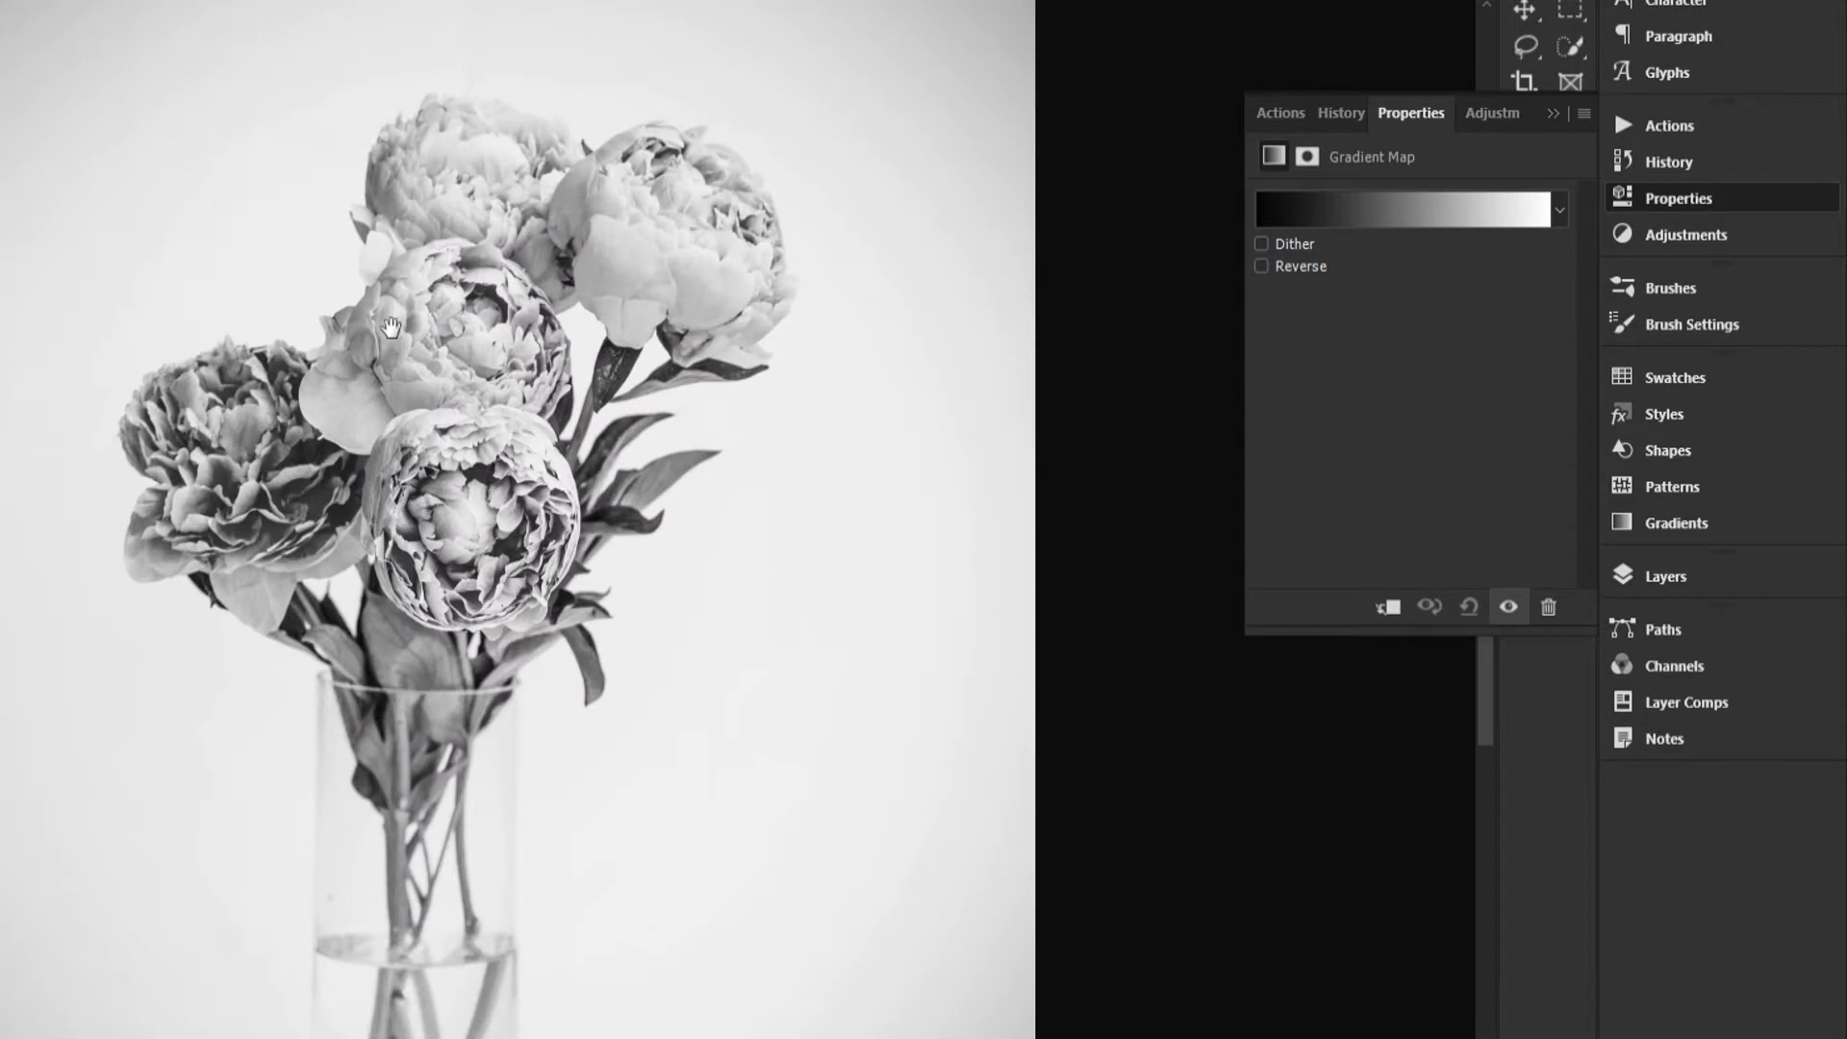
{"action": "left_click_drag", "start_coordinate": [640, 385], "coordinate": [550, 389]}
{"action": "left_click_drag", "start_coordinate": [742, 380], "coordinate": [812, 337]}
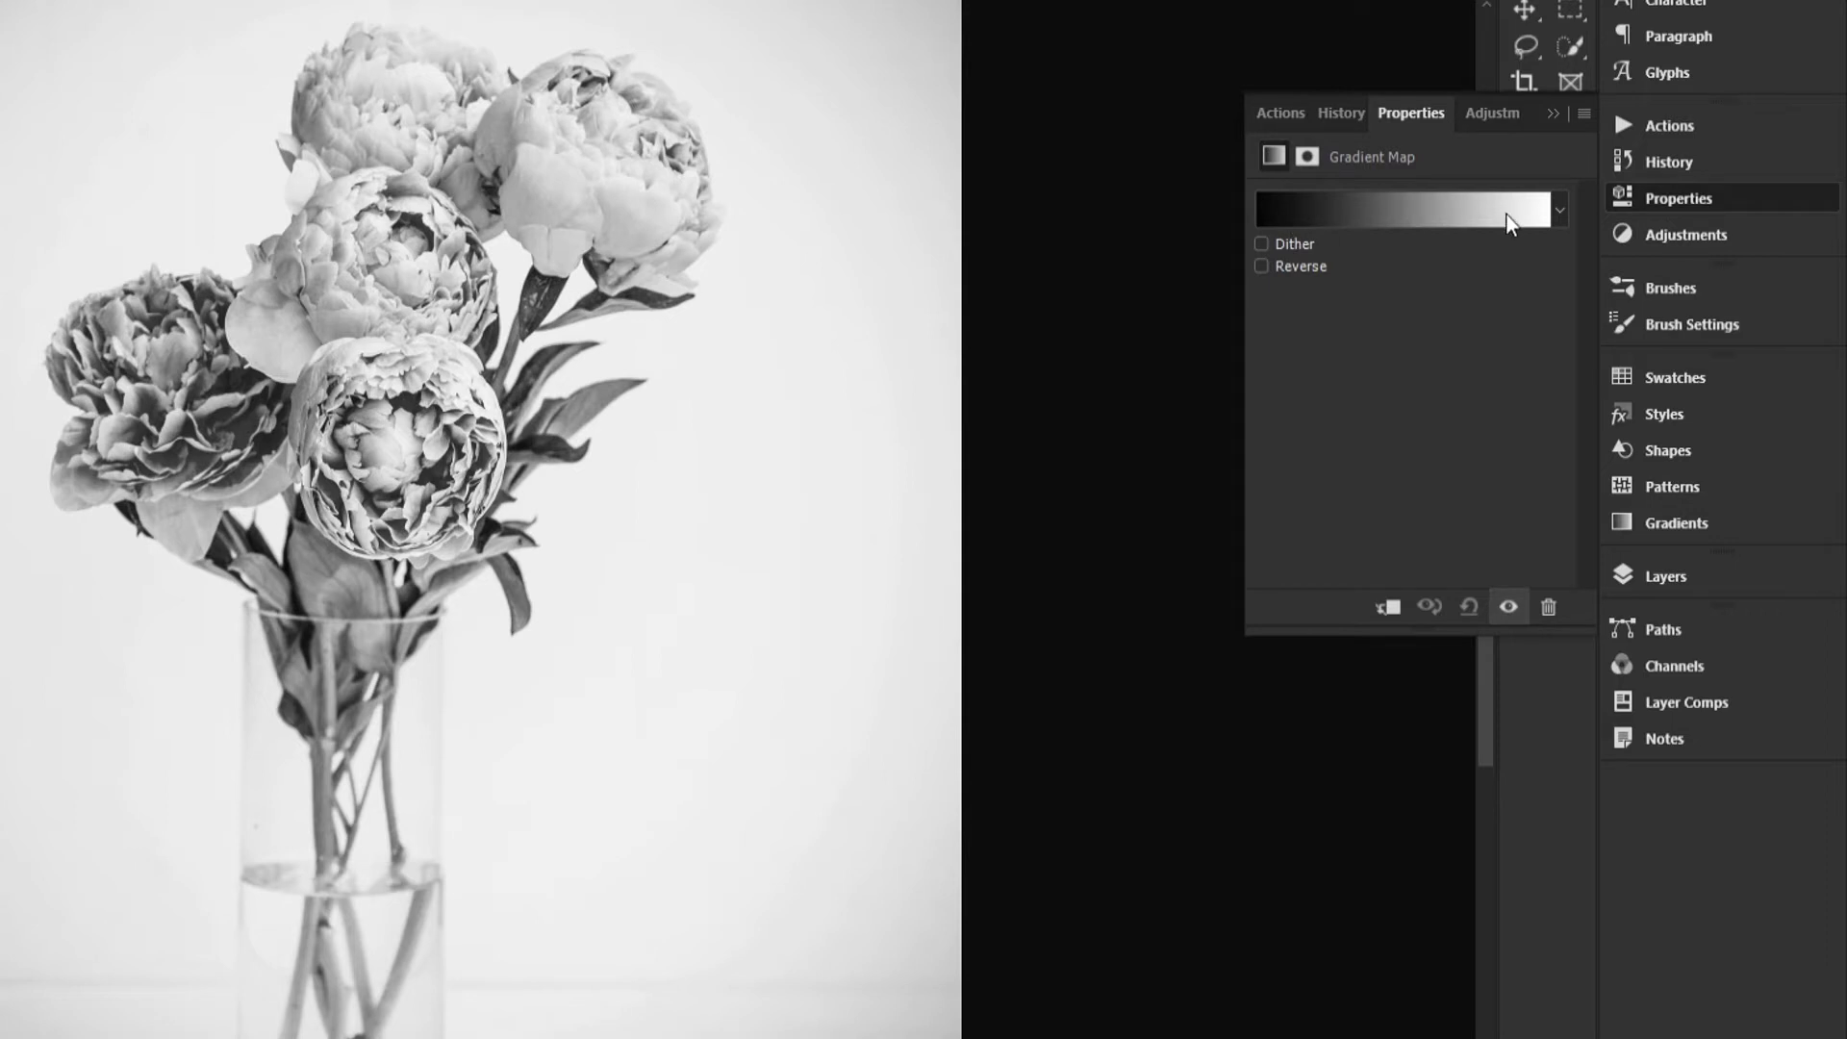
{"action": "left_click", "coordinate": [1361, 210]}
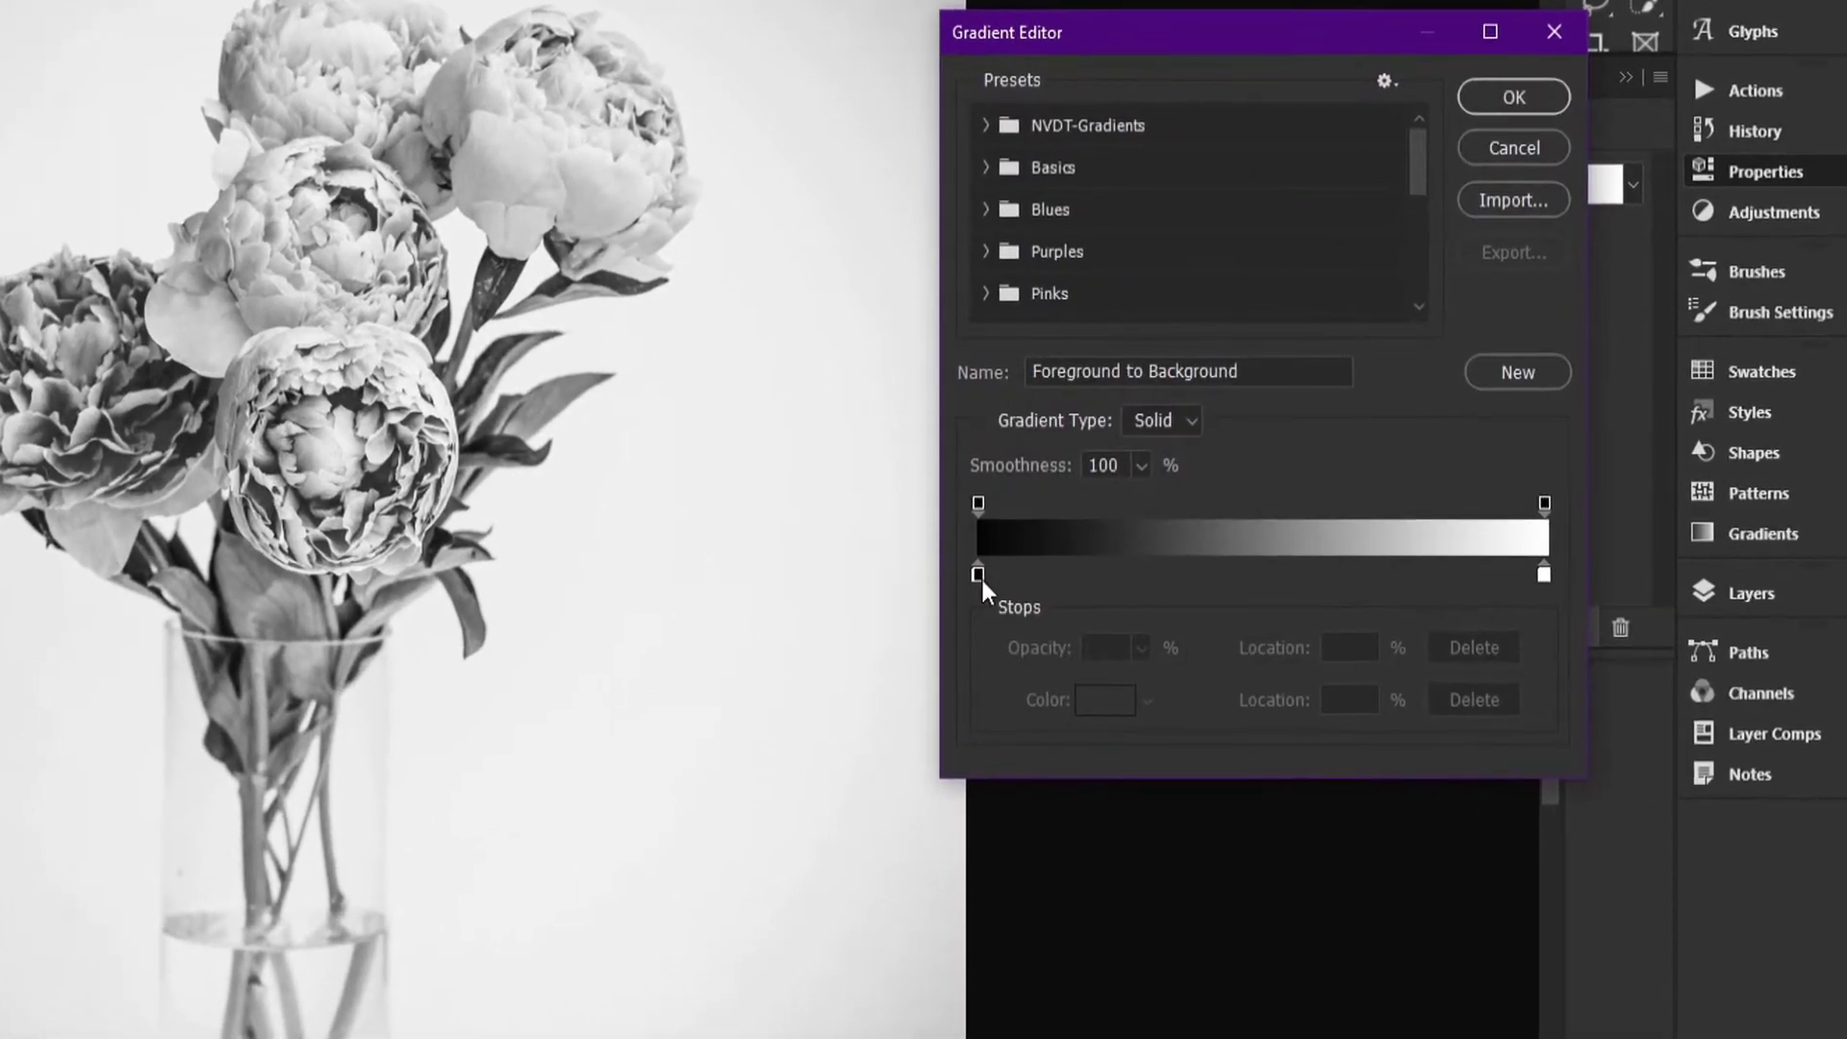
{"action": "left_click", "coordinate": [980, 577]}
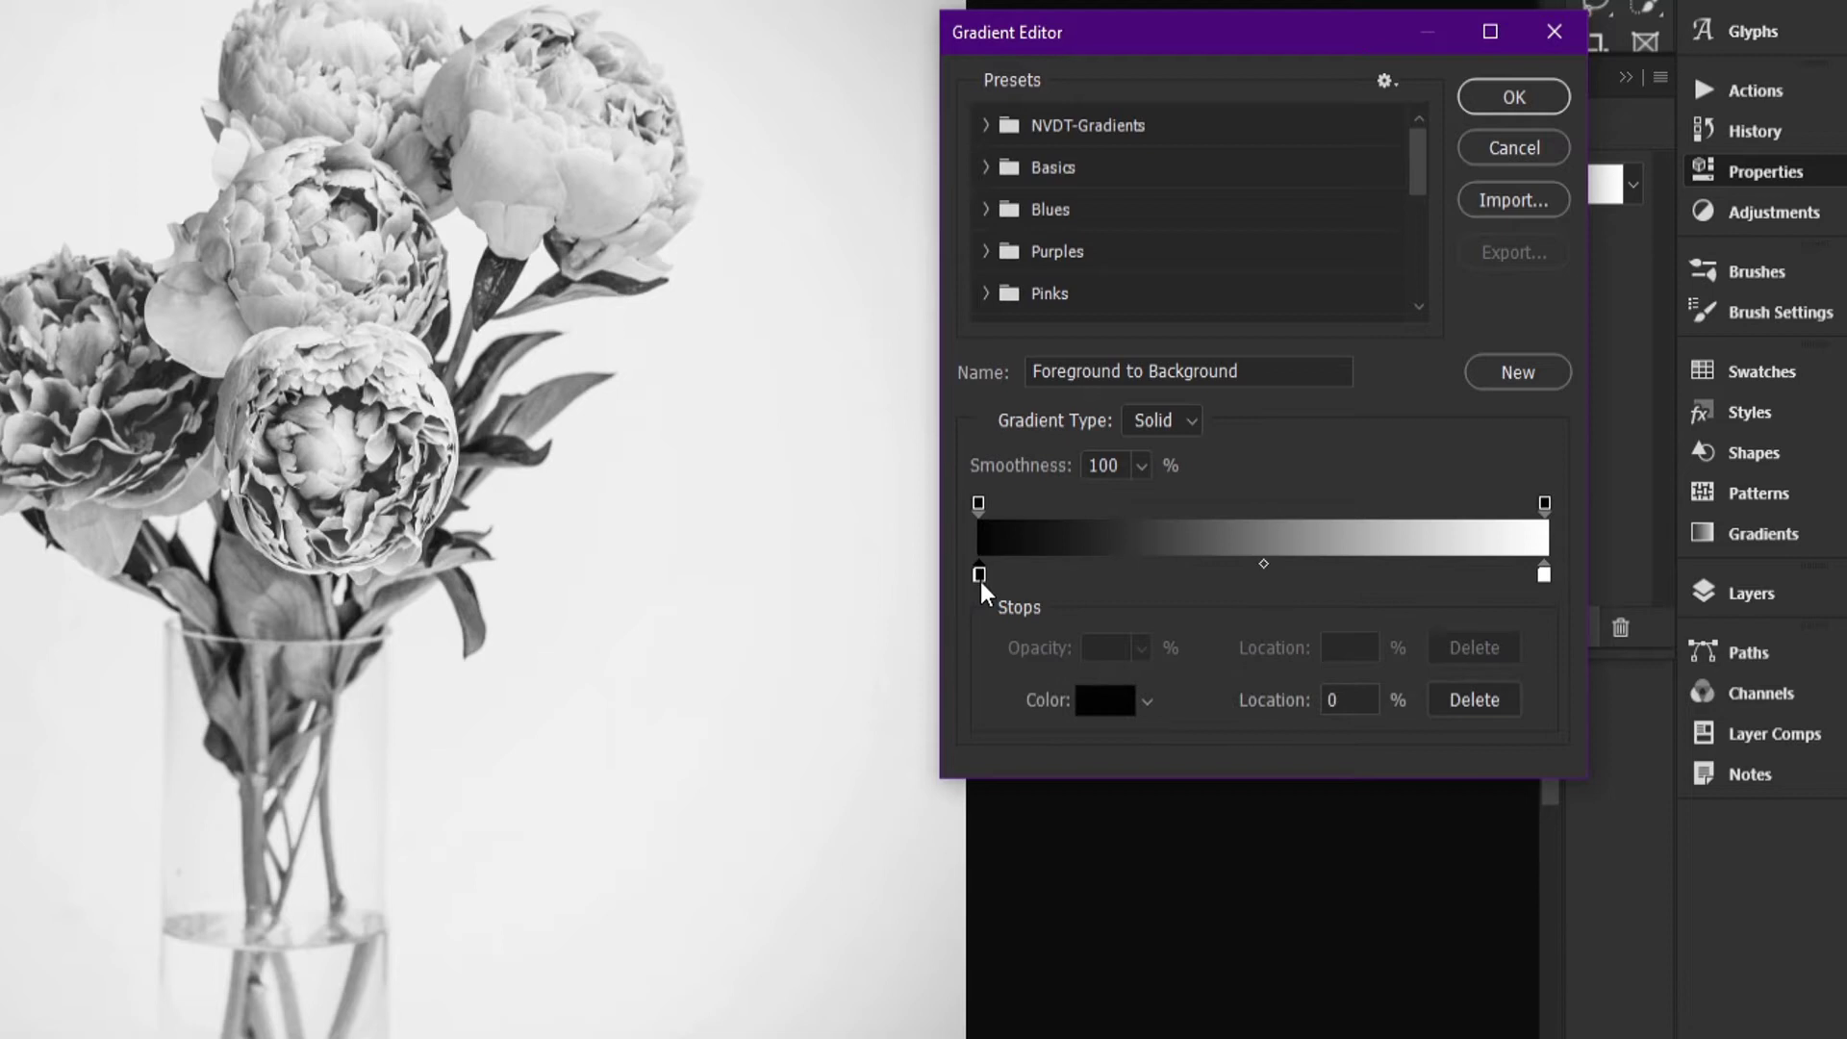
{"action": "left_click", "coordinate": [978, 578]}
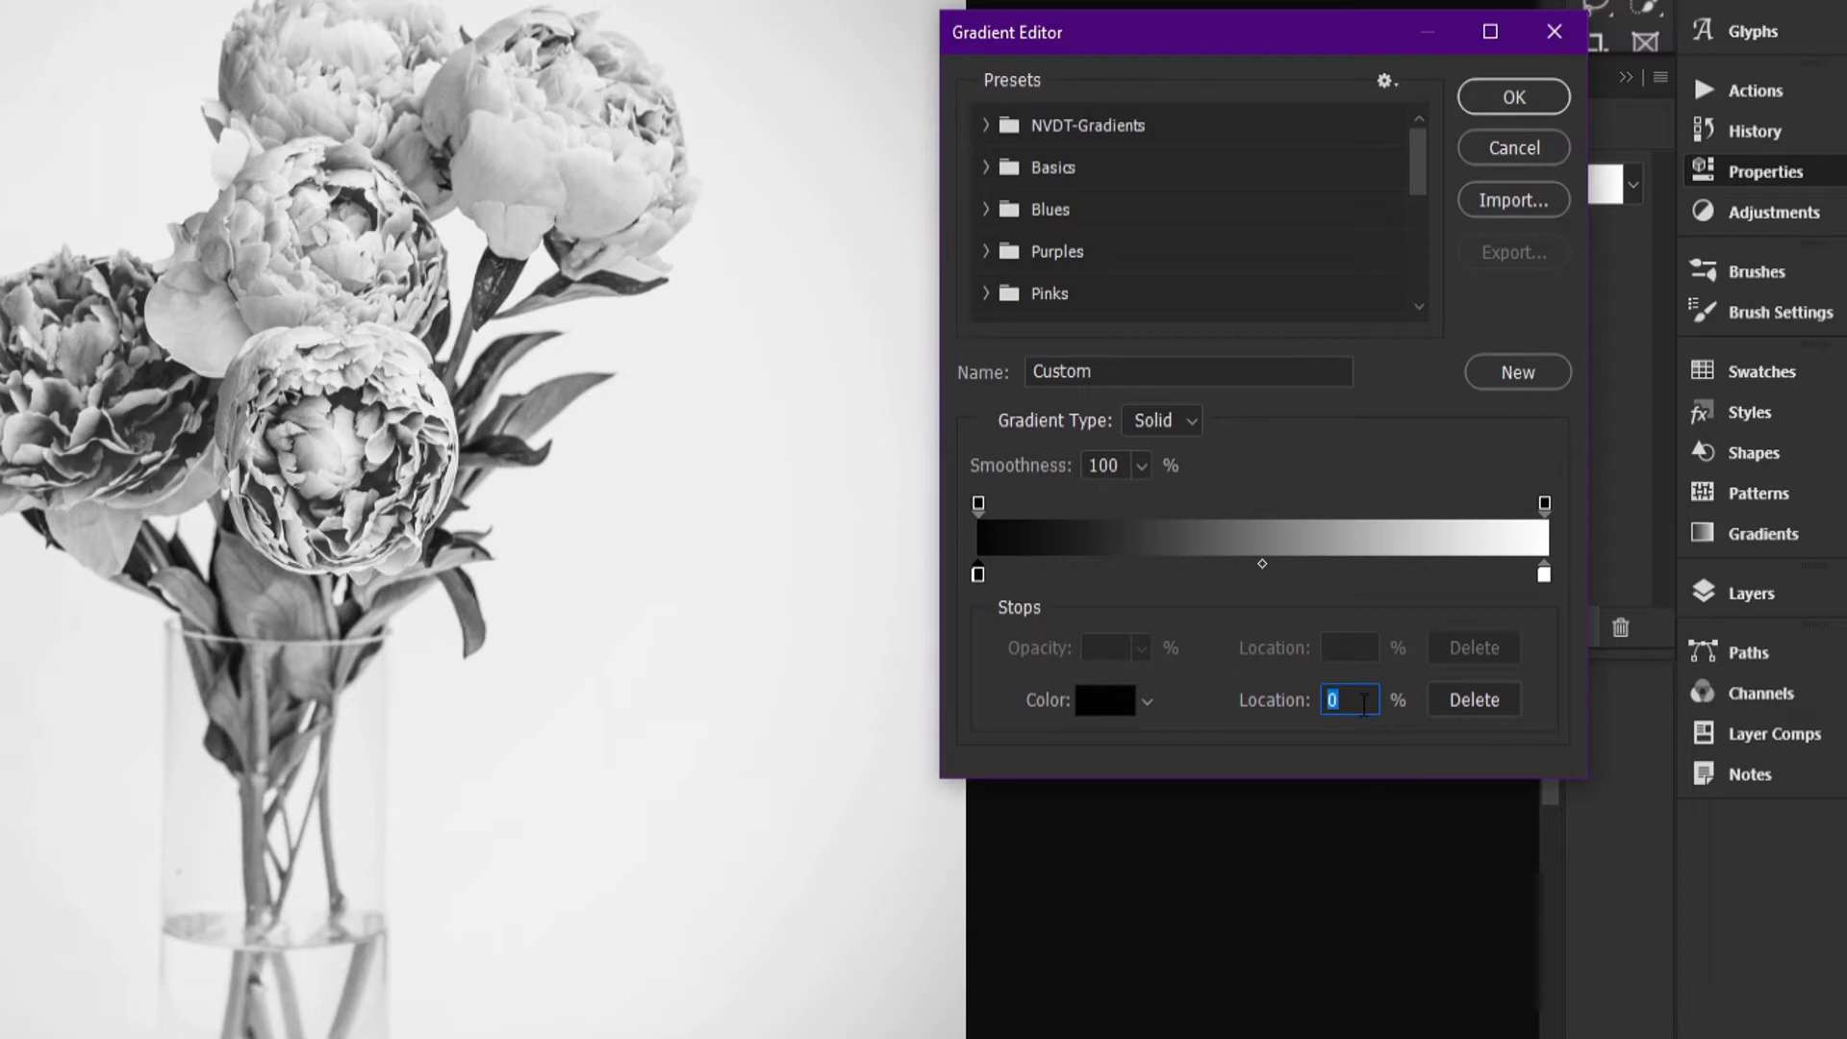
{"action": "type", "text": "10"}
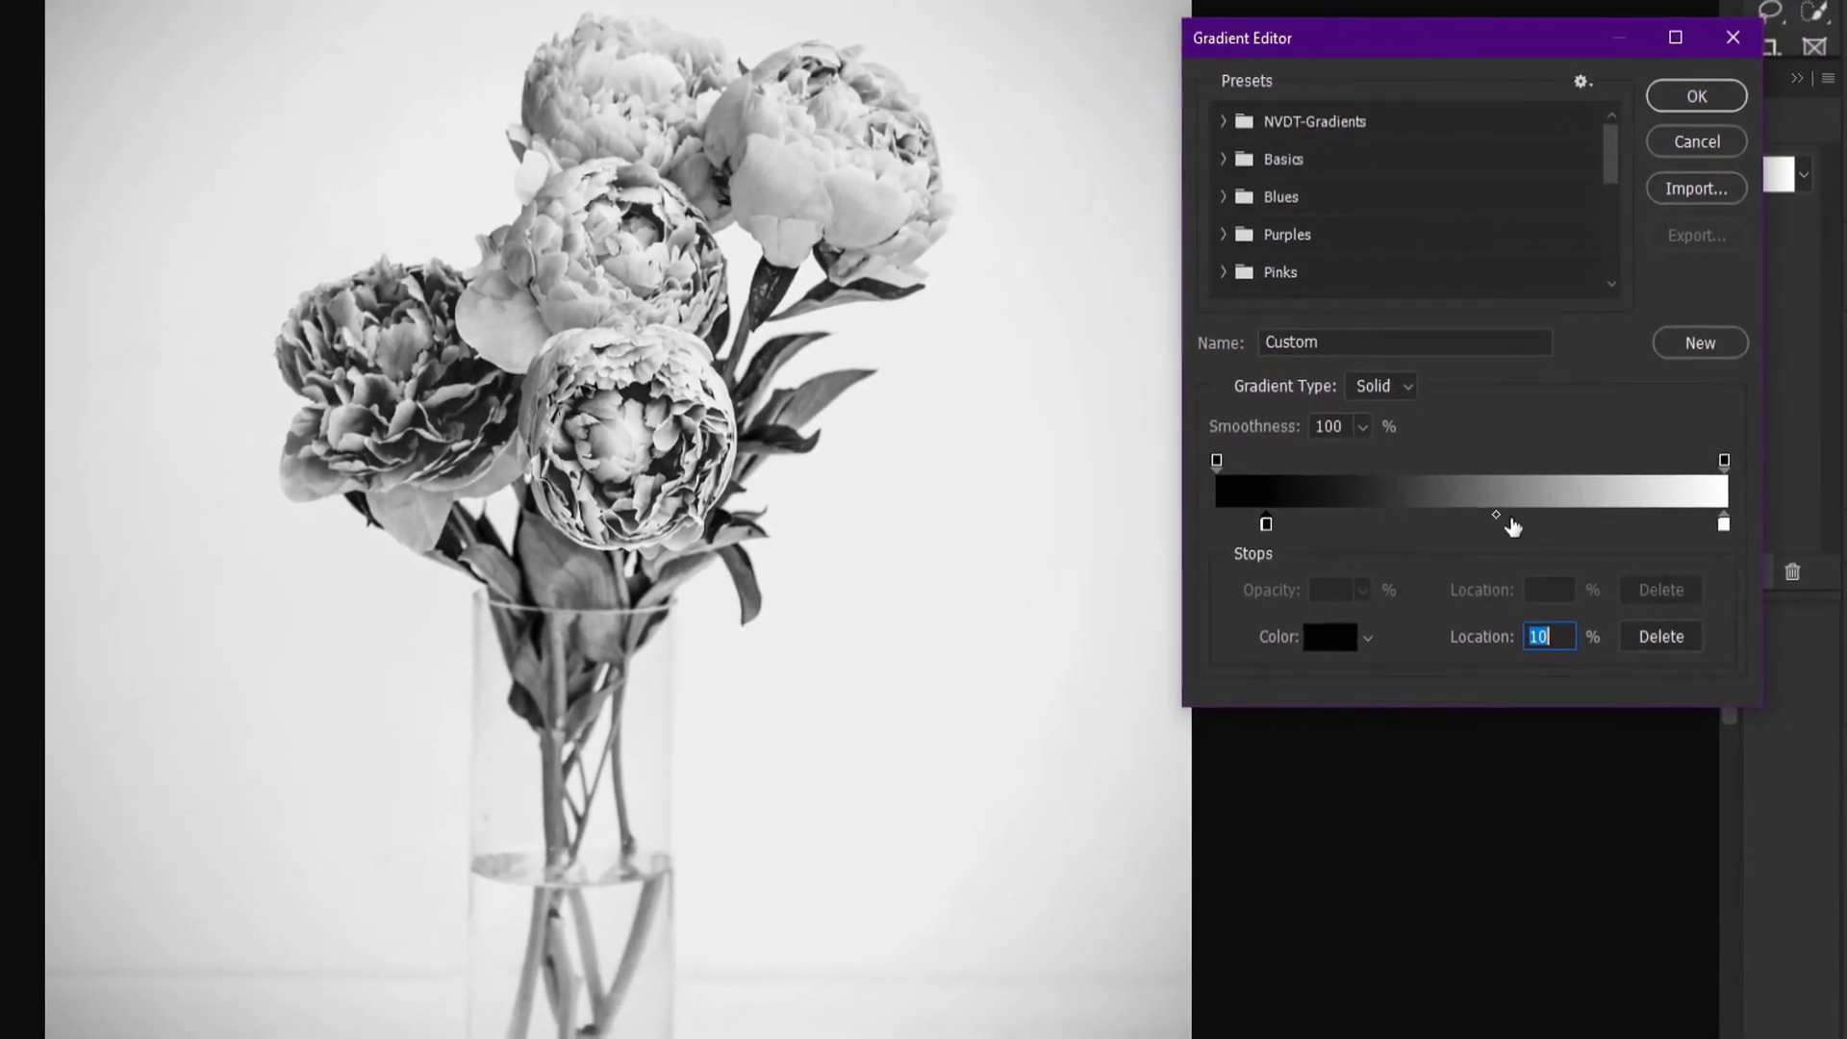
Step: Move the gradient's white colour stop to a location of 90% and accept the edited gradient
{"action": "left_click", "coordinate": [1724, 525]}
{"action": "left_click_drag", "start_coordinate": [1726, 526], "coordinate": [1676, 526]}
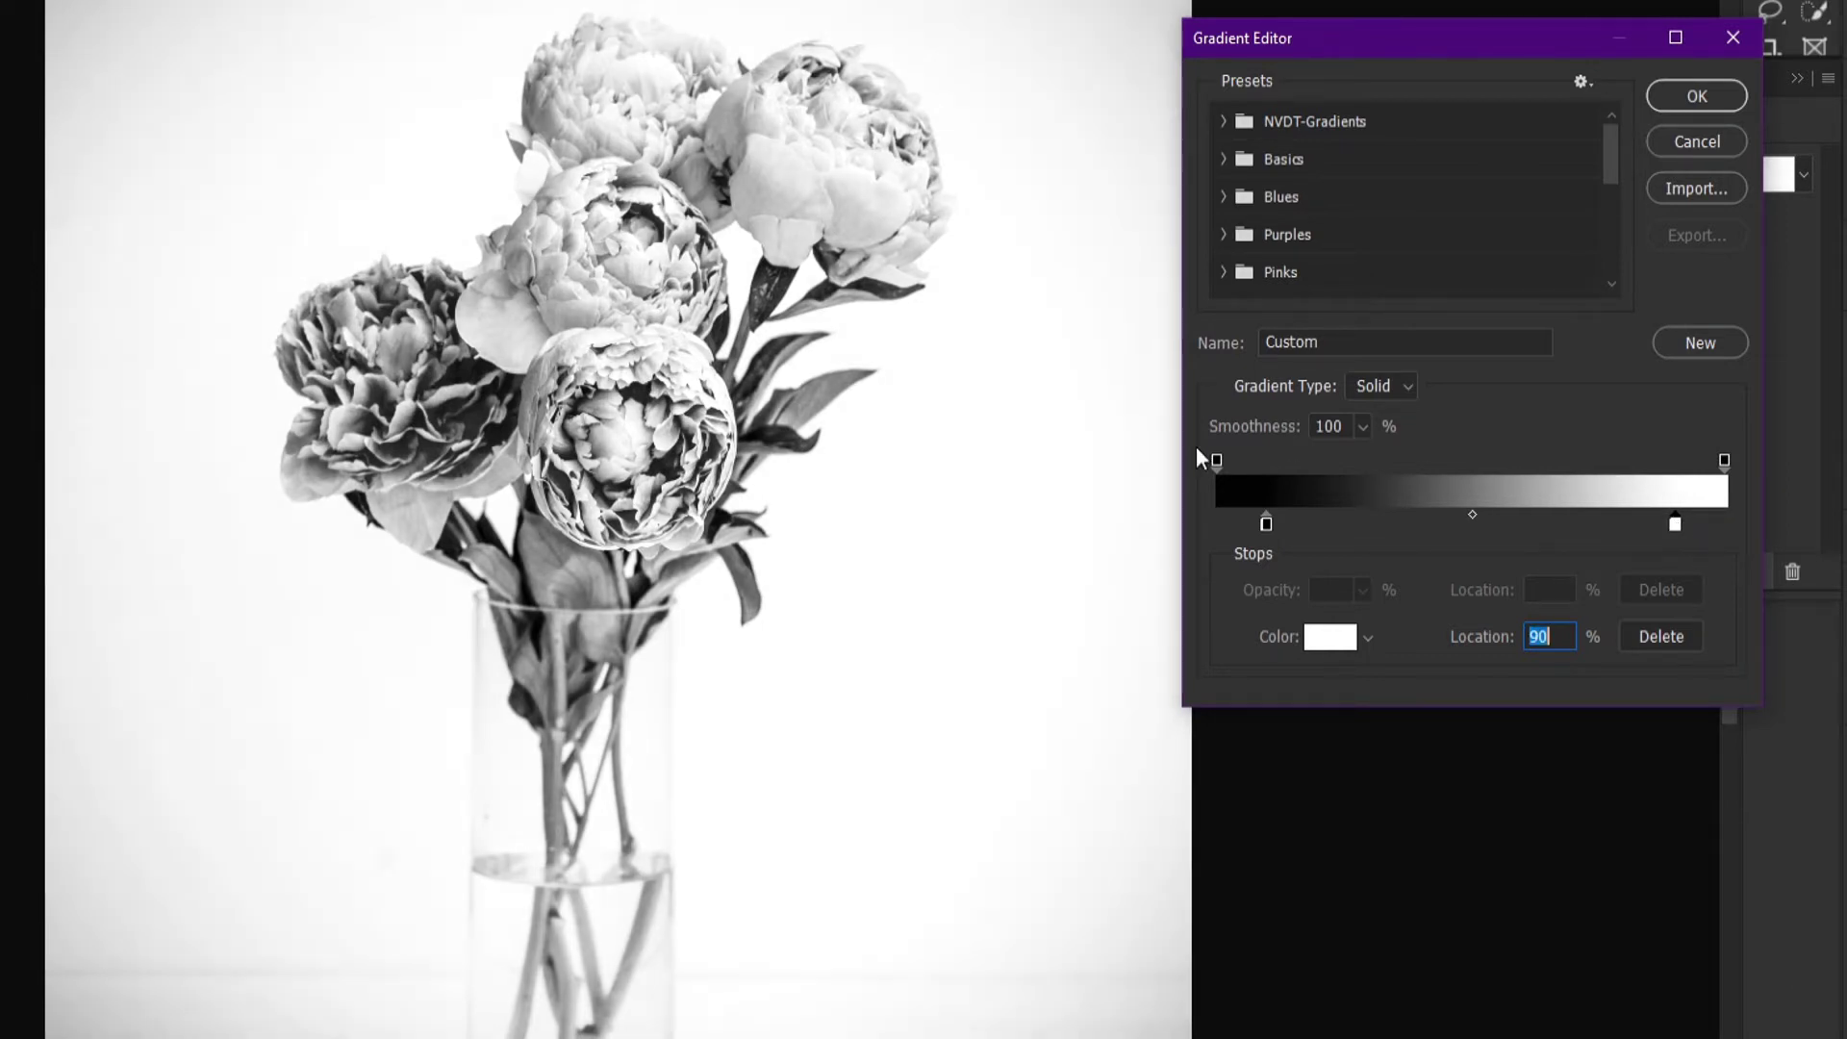
{"action": "left_click_drag", "start_coordinate": [866, 614], "coordinate": [915, 540]}
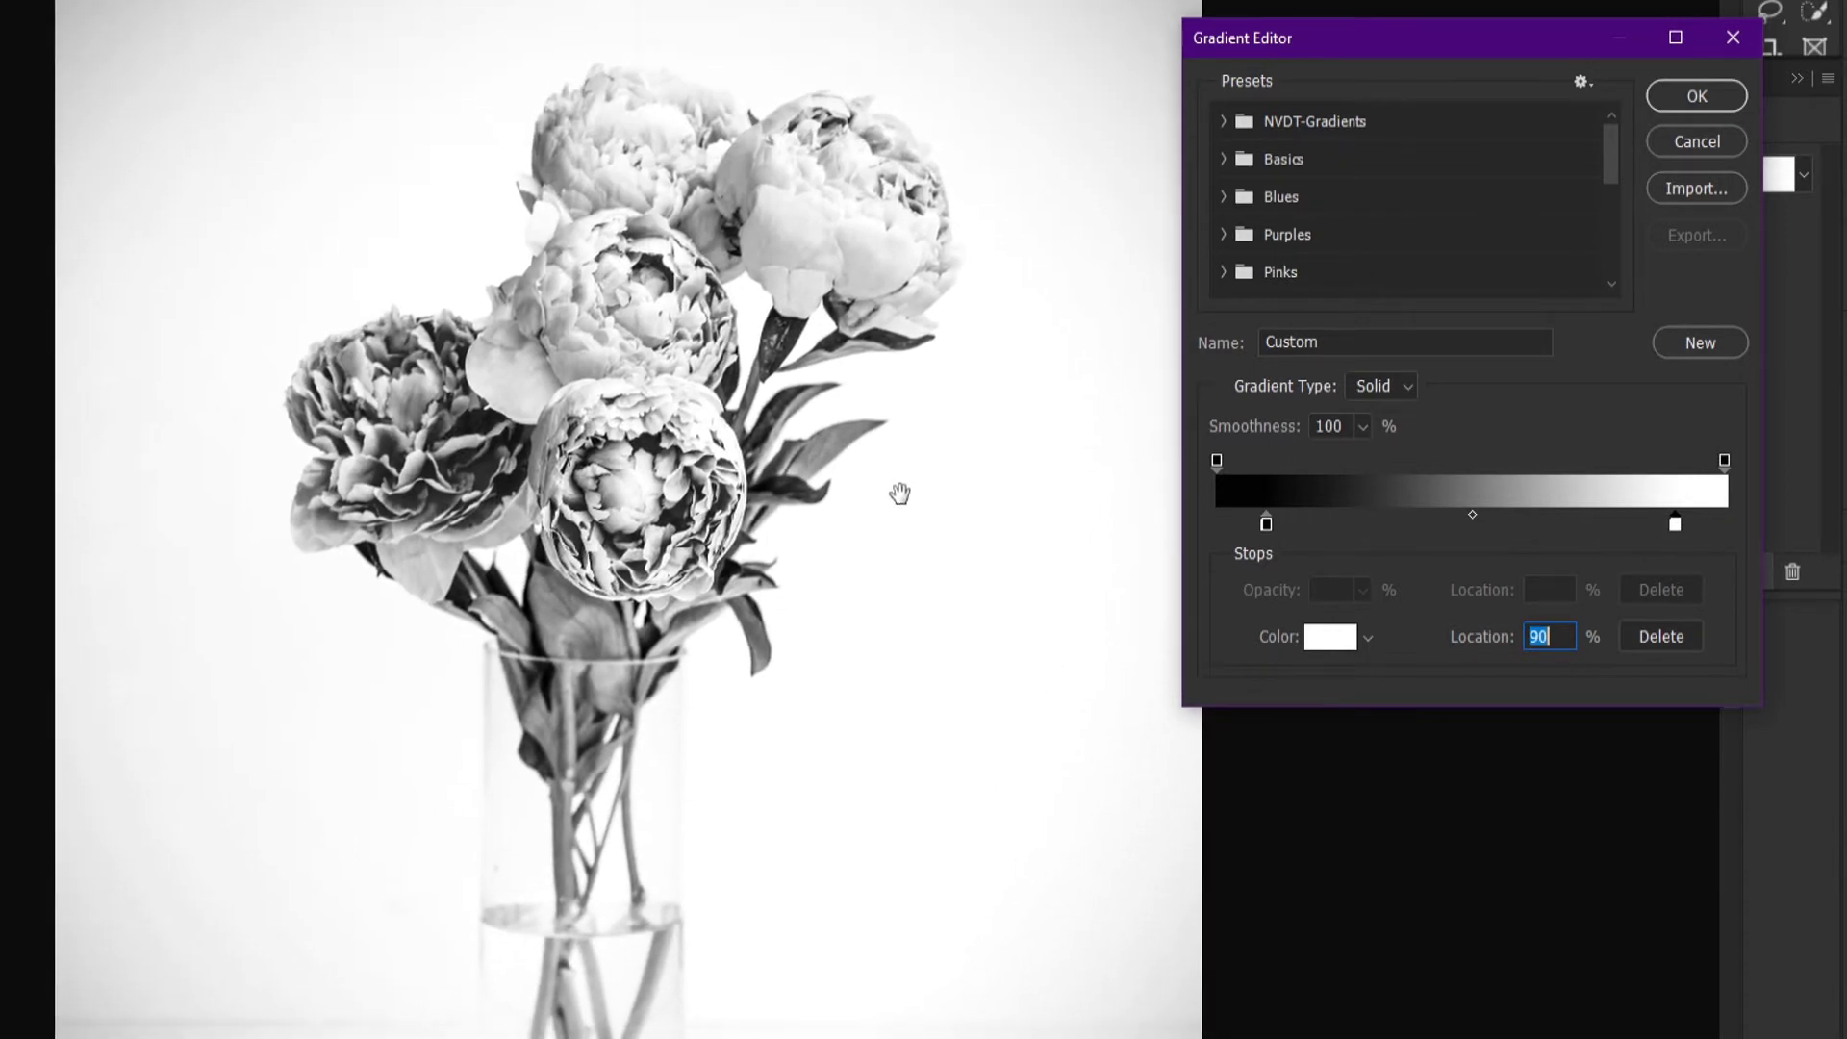
{"action": "mouse_move", "coordinate": [912, 414]}
{"action": "left_mouse_down"}
{"action": "mouse_move", "coordinate": [912, 375]}
{"action": "mouse_move", "coordinate": [932, 425]}
{"action": "left_mouse_up"}
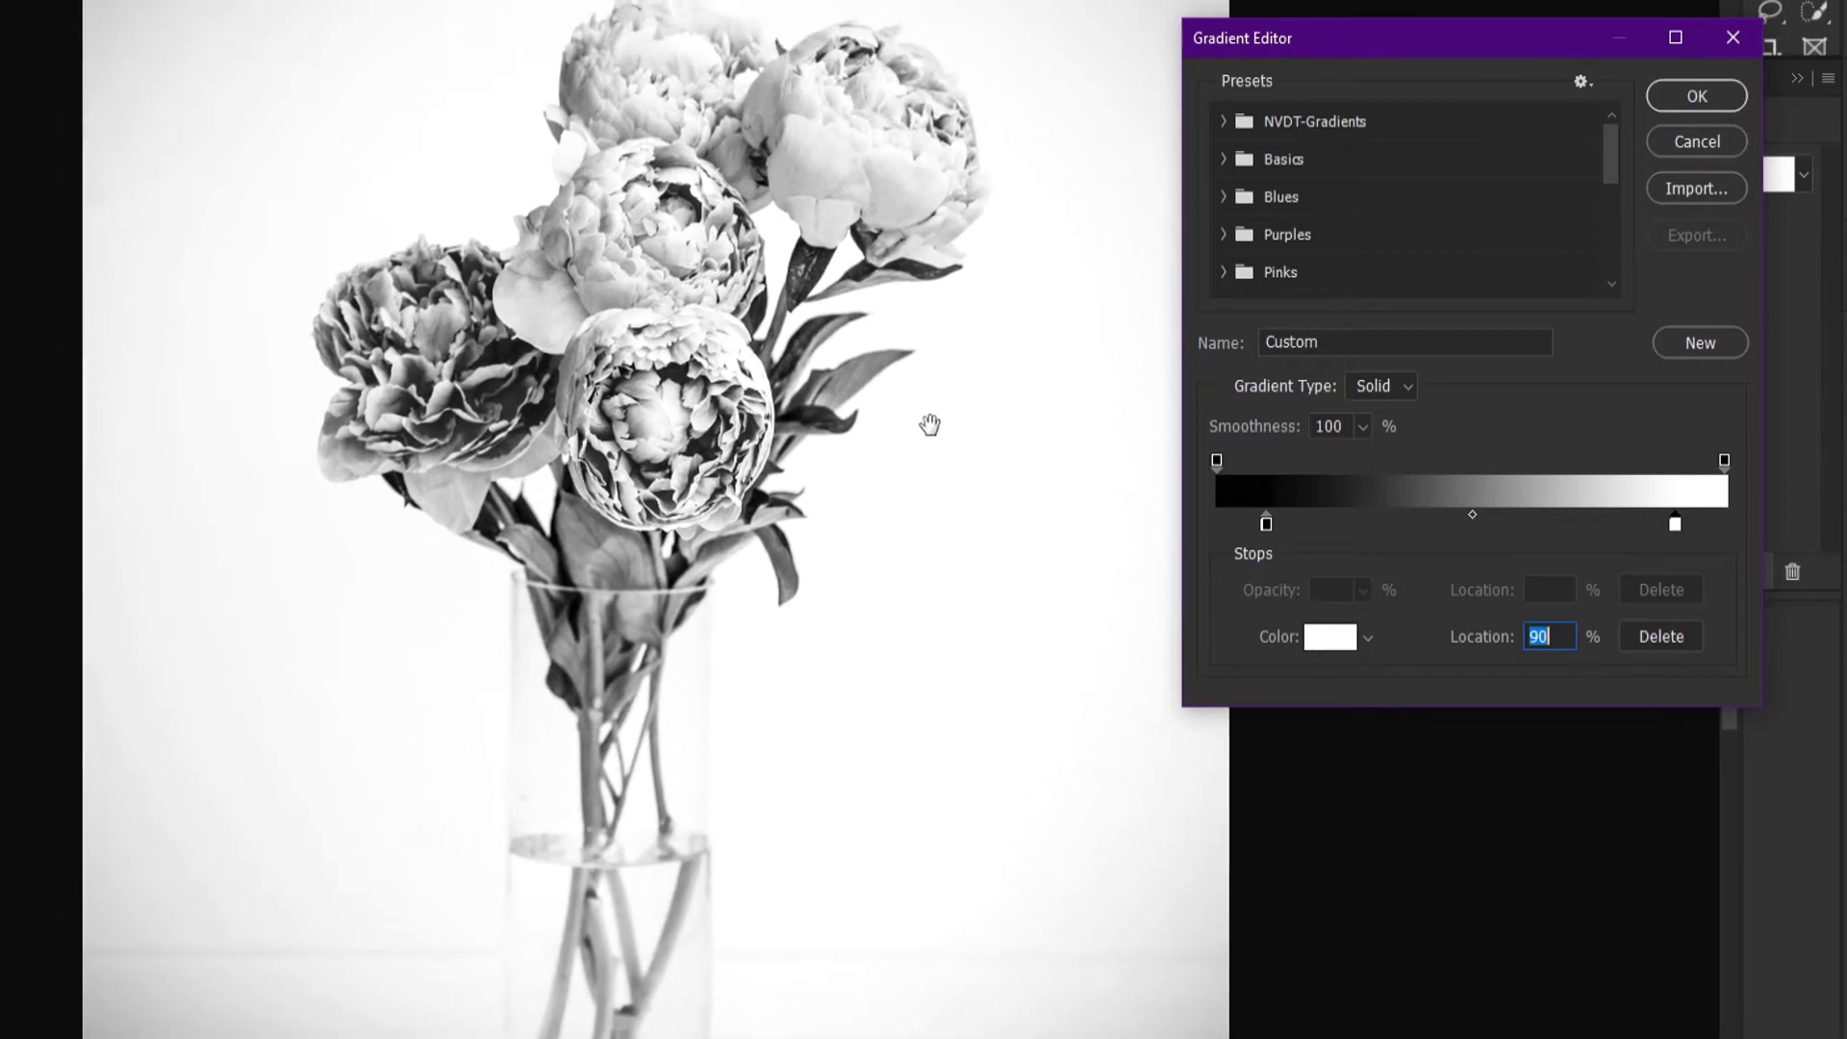
{"action": "left_click", "coordinate": [1694, 98]}
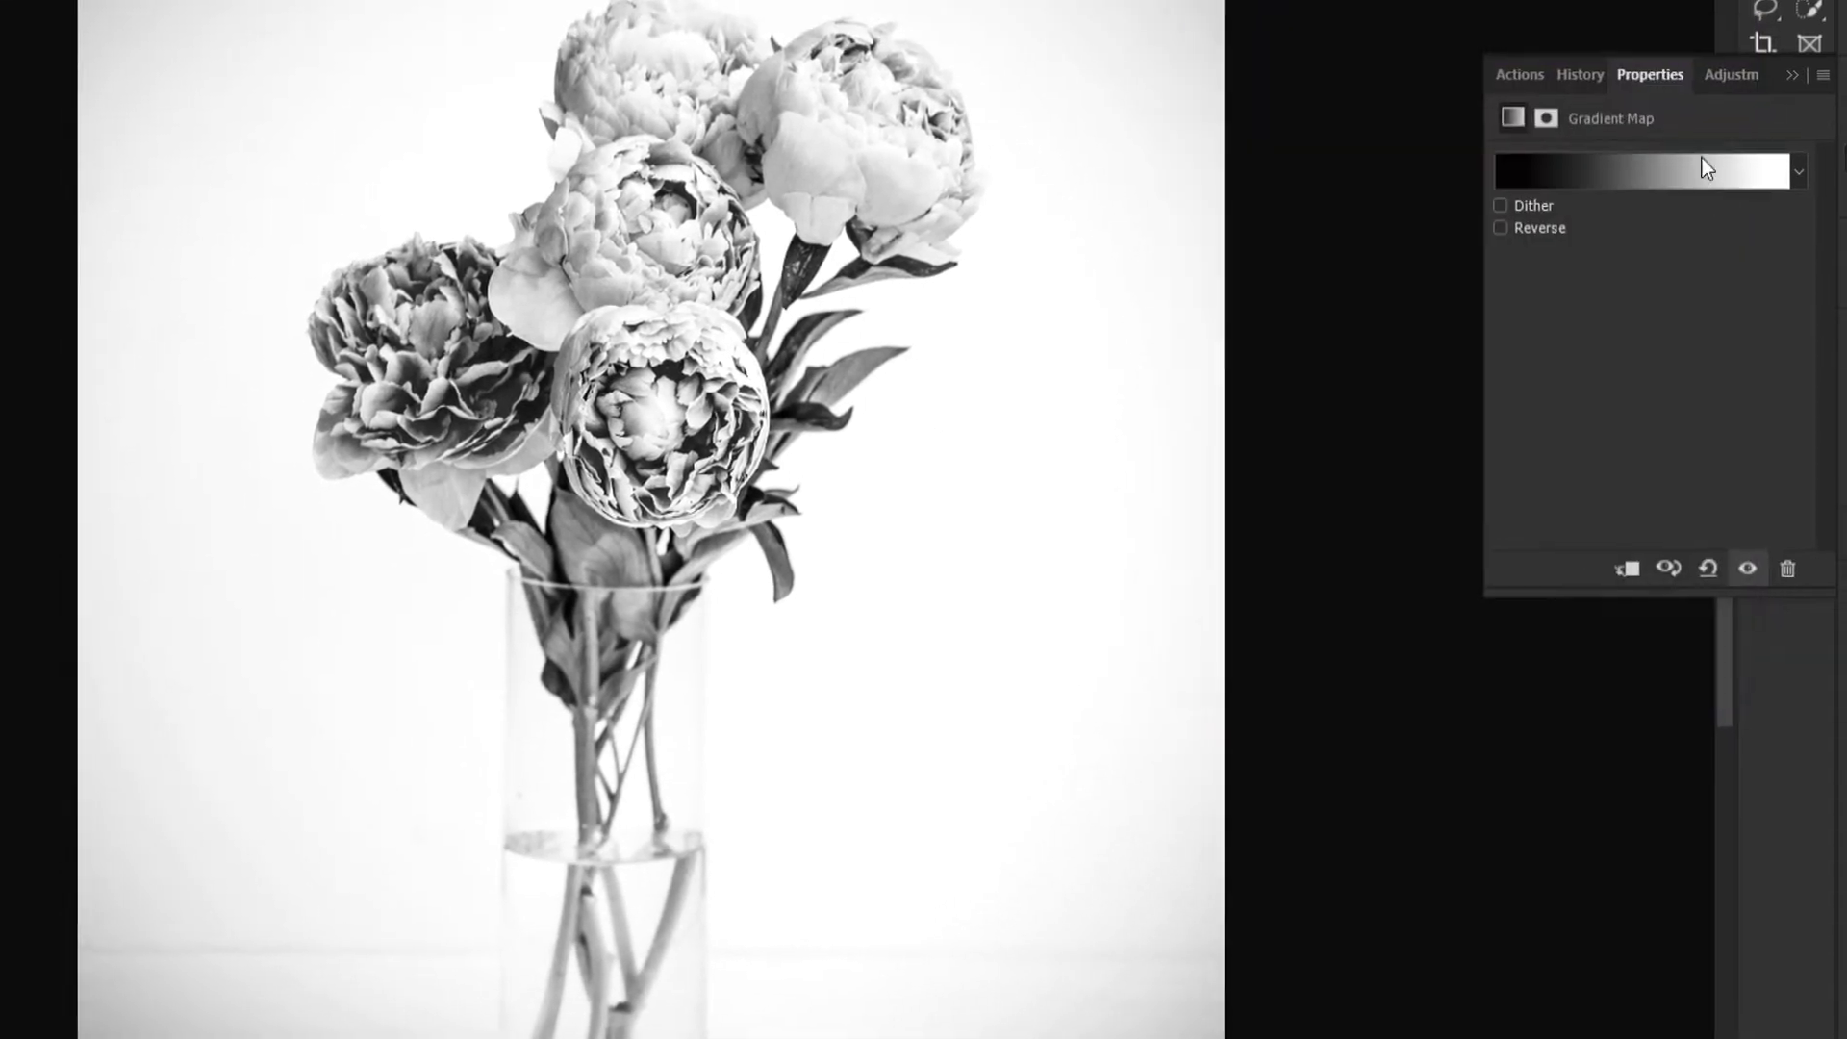
Step: Collapse the Gradient Map group and make the Layer Mask group visible
{"action": "left_click", "coordinate": [1776, 456]}
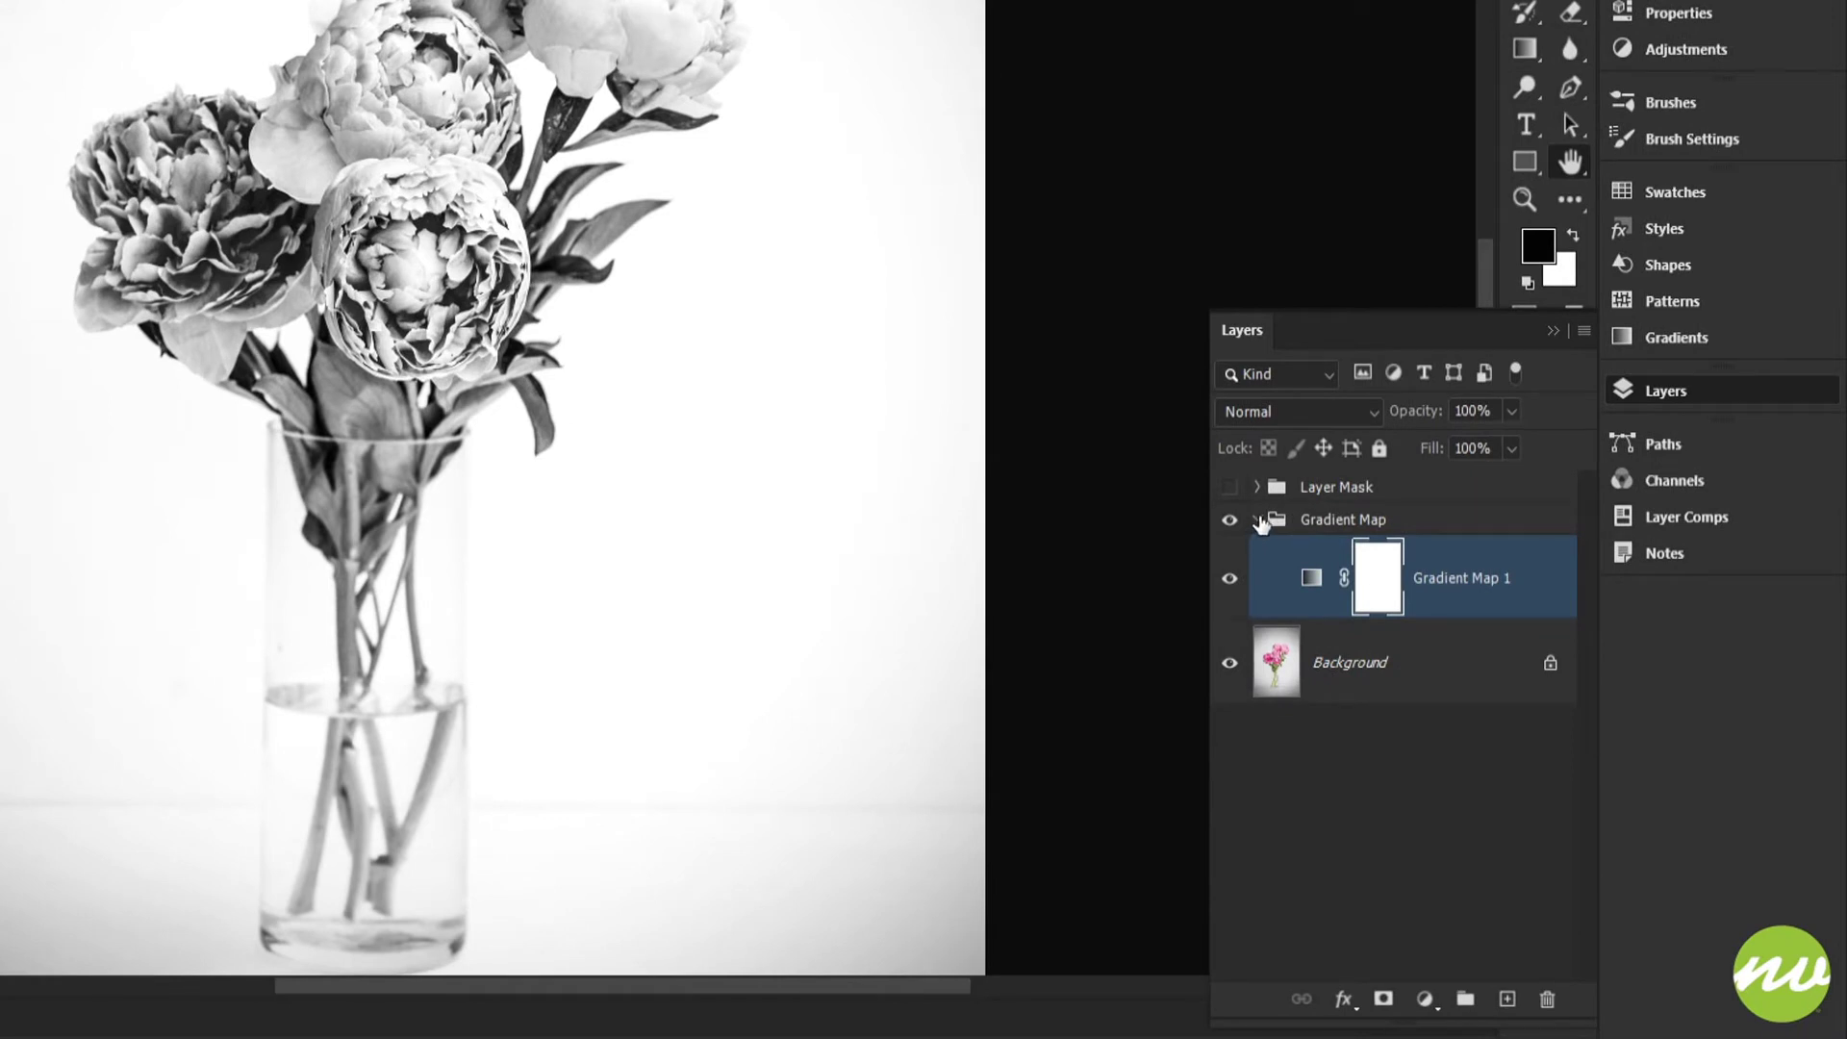
{"action": "left_click", "coordinate": [1260, 521]}
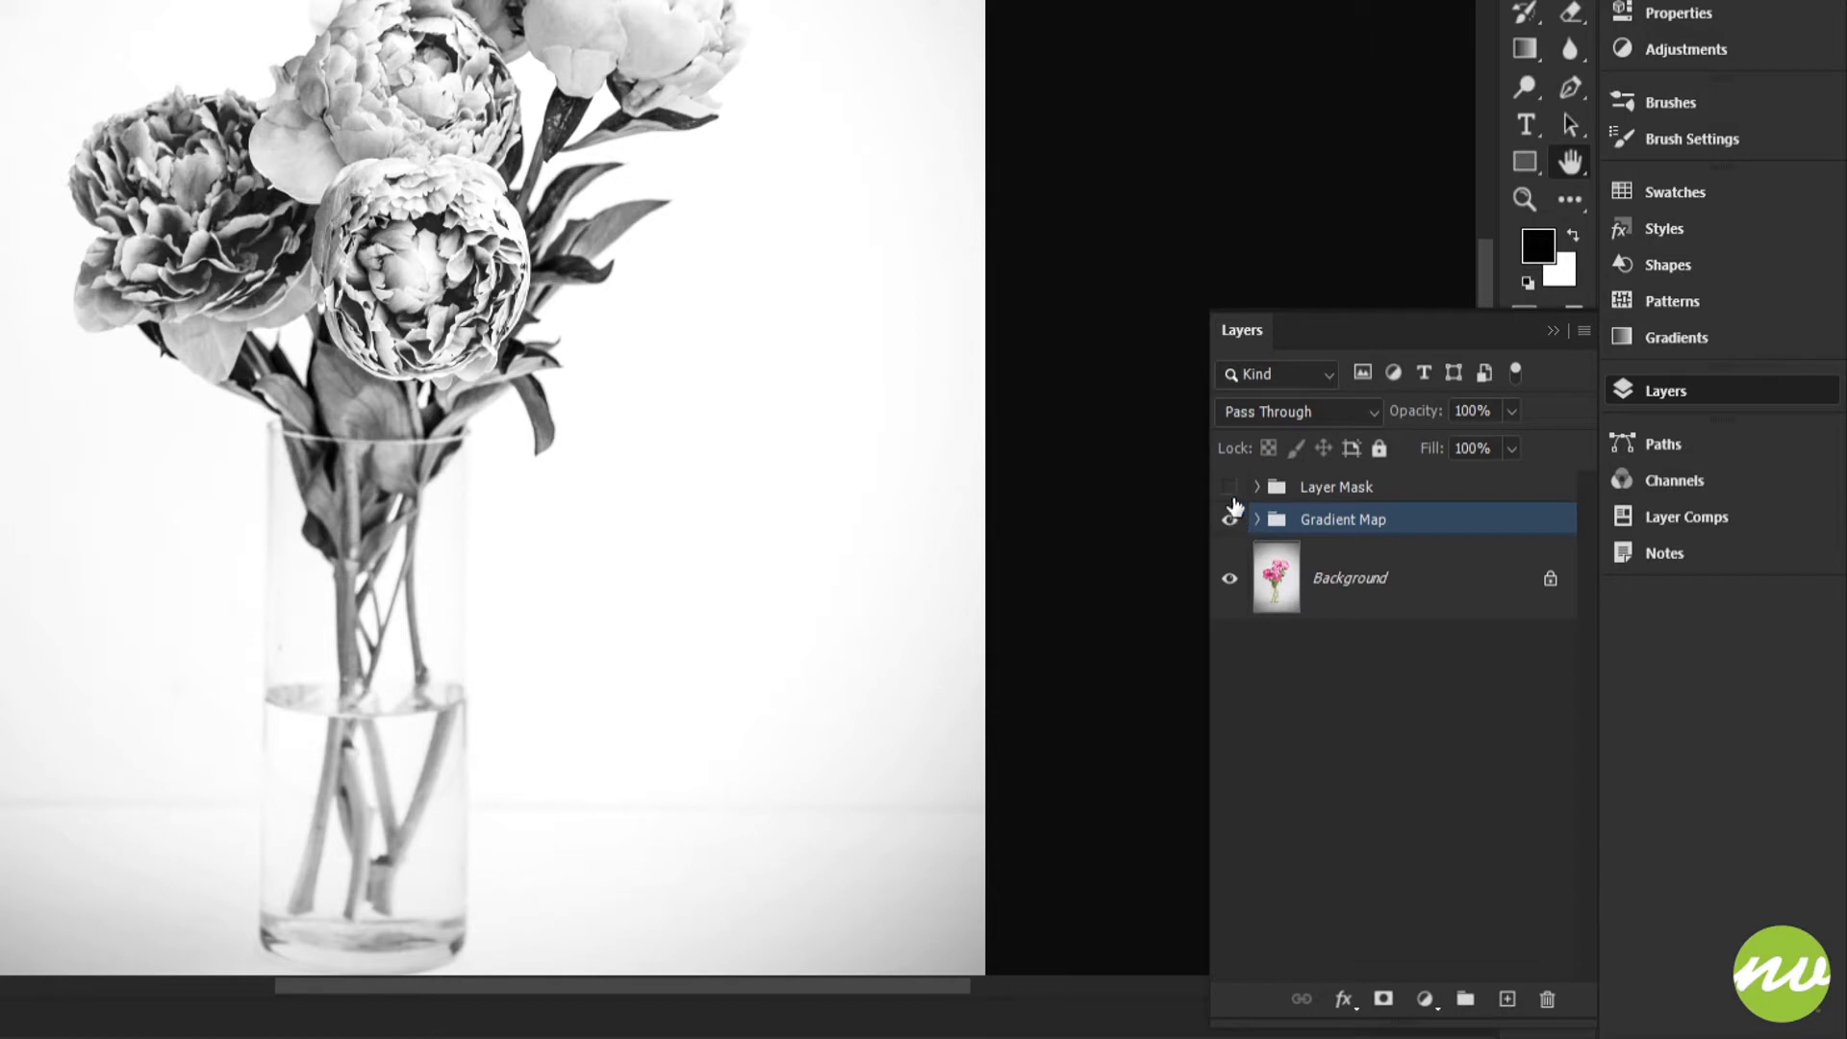
{"action": "left_click", "coordinate": [1239, 492]}
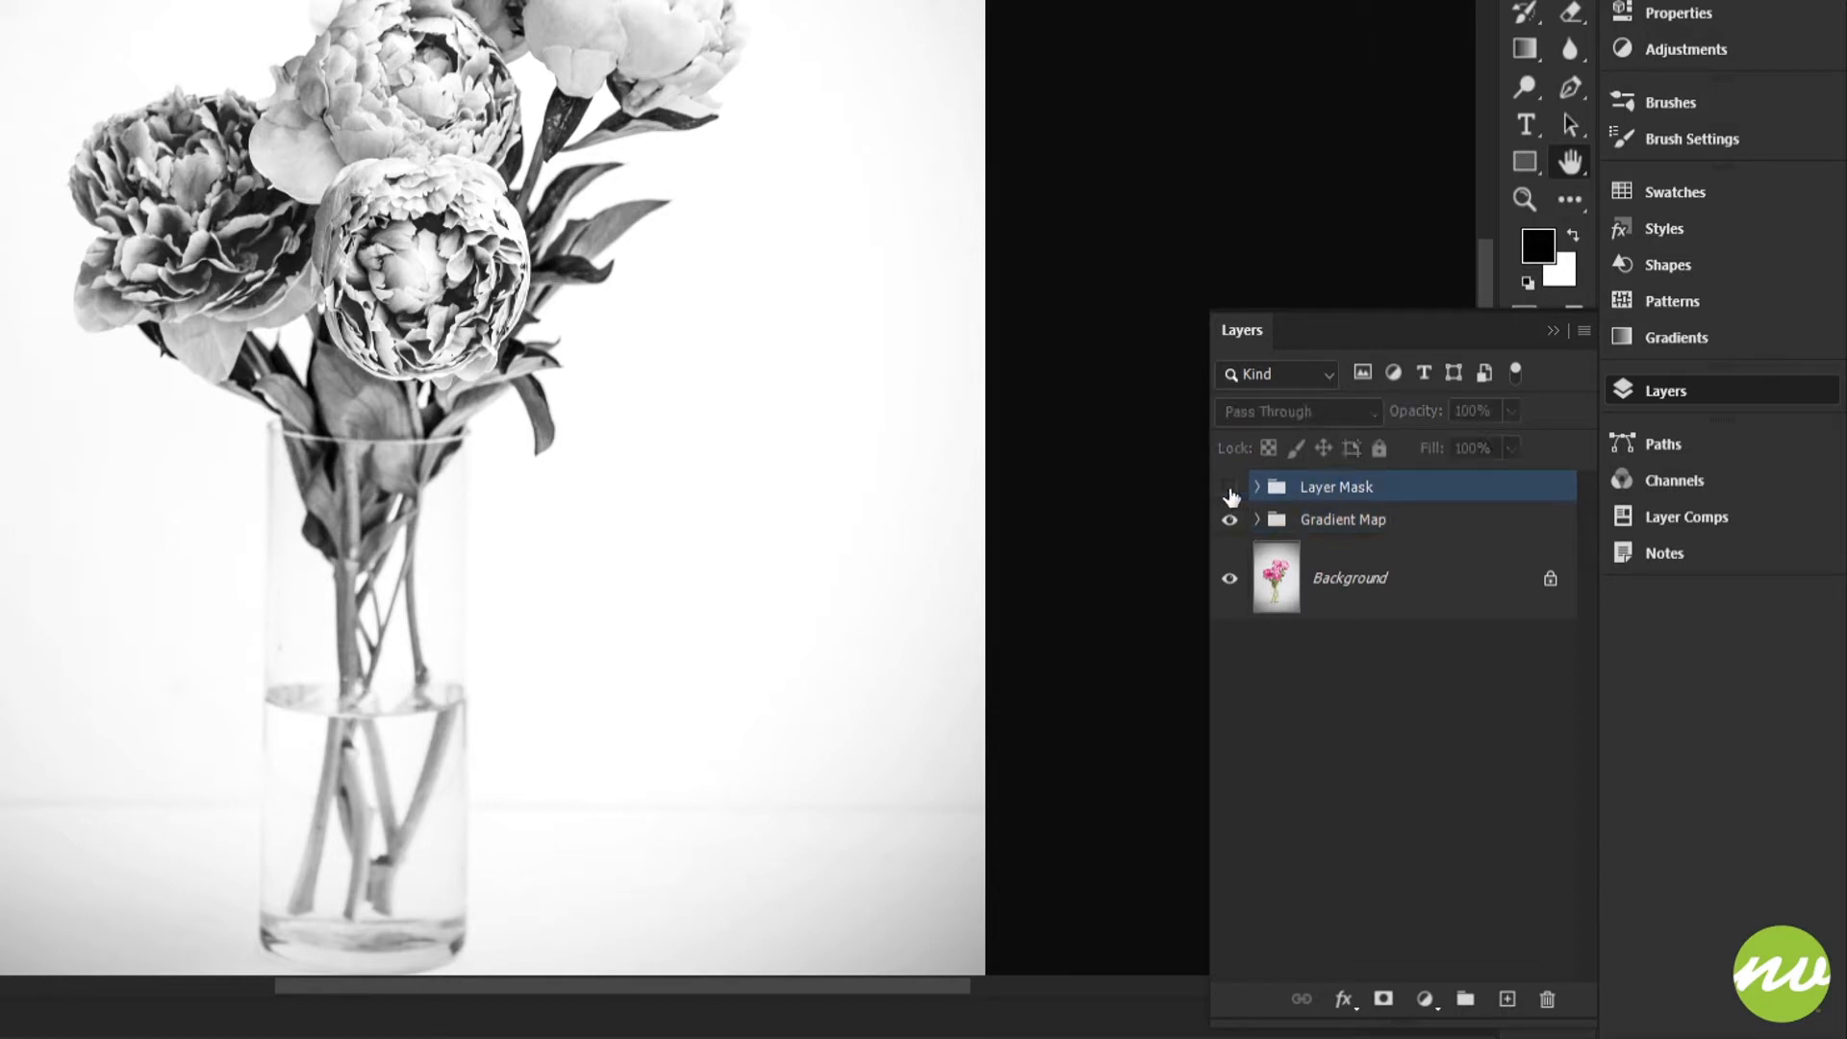
{"action": "left_click", "coordinate": [1230, 487]}
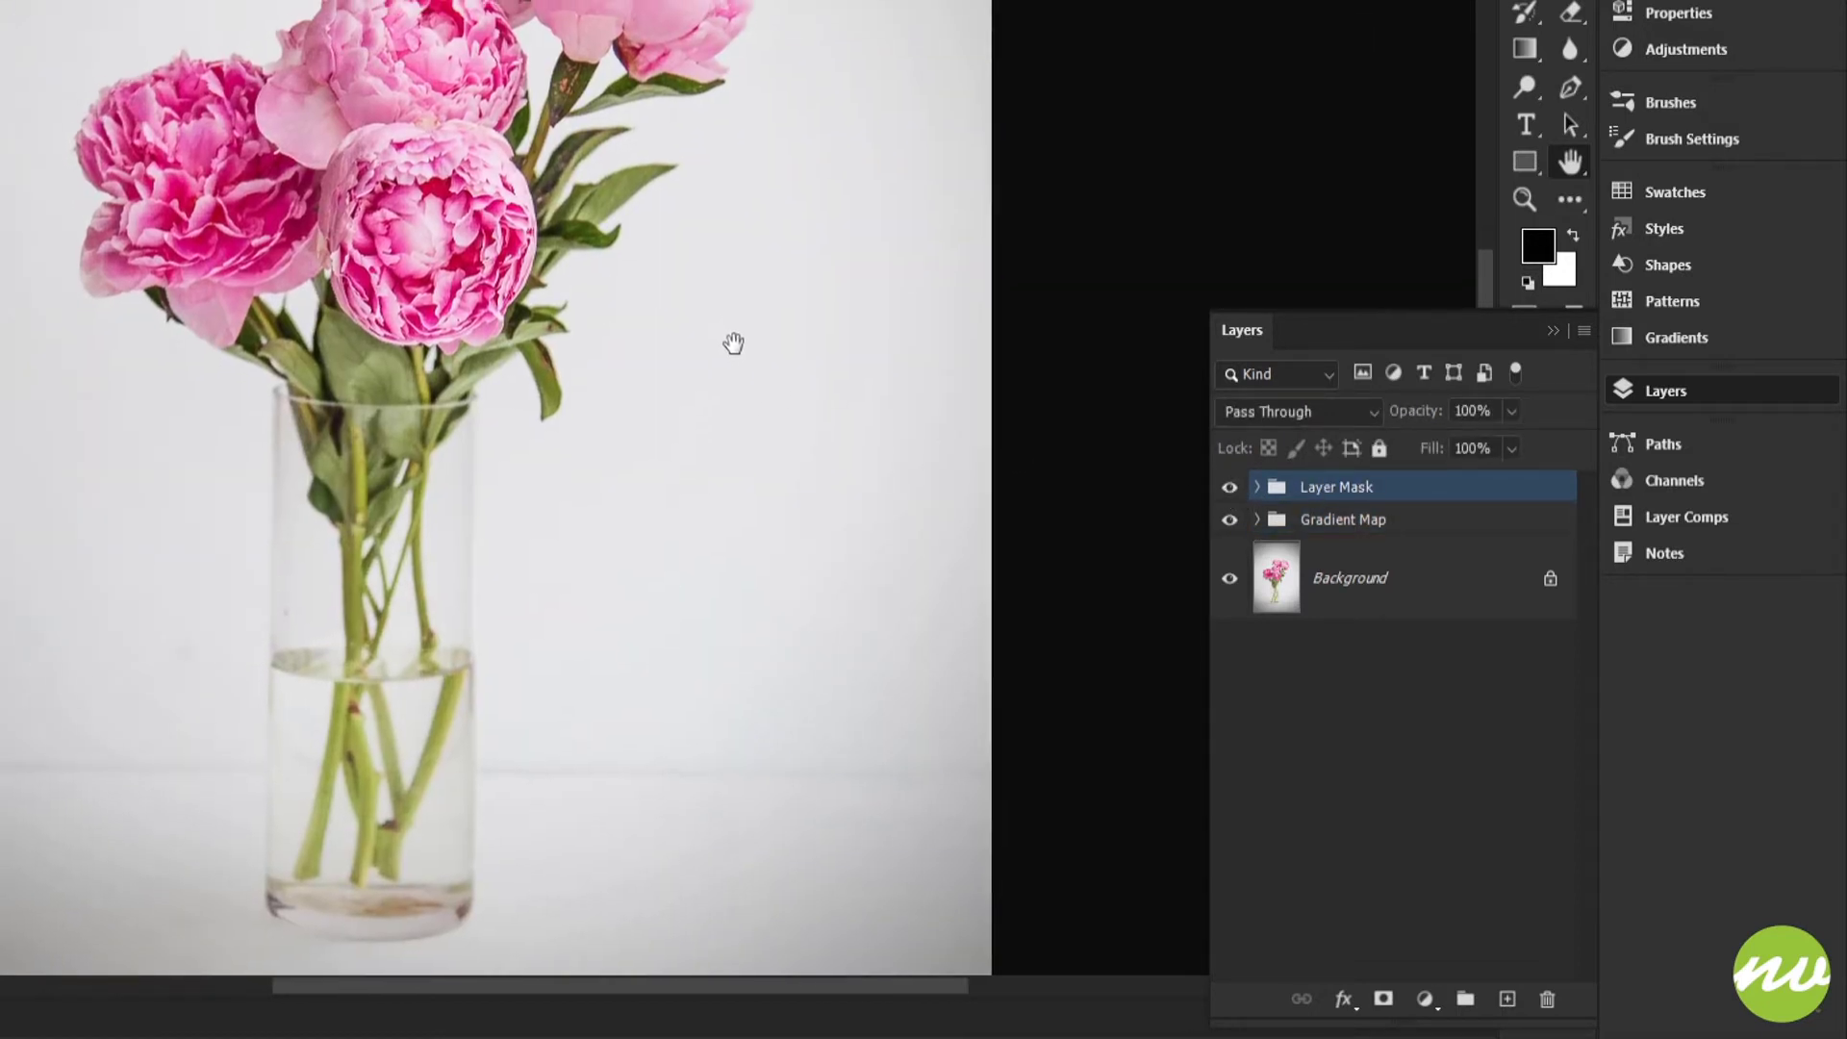
Step: Expand the Layer Mask group and add a white layer mask to the photo copy inside it
{"action": "left_click", "coordinate": [1258, 488]}
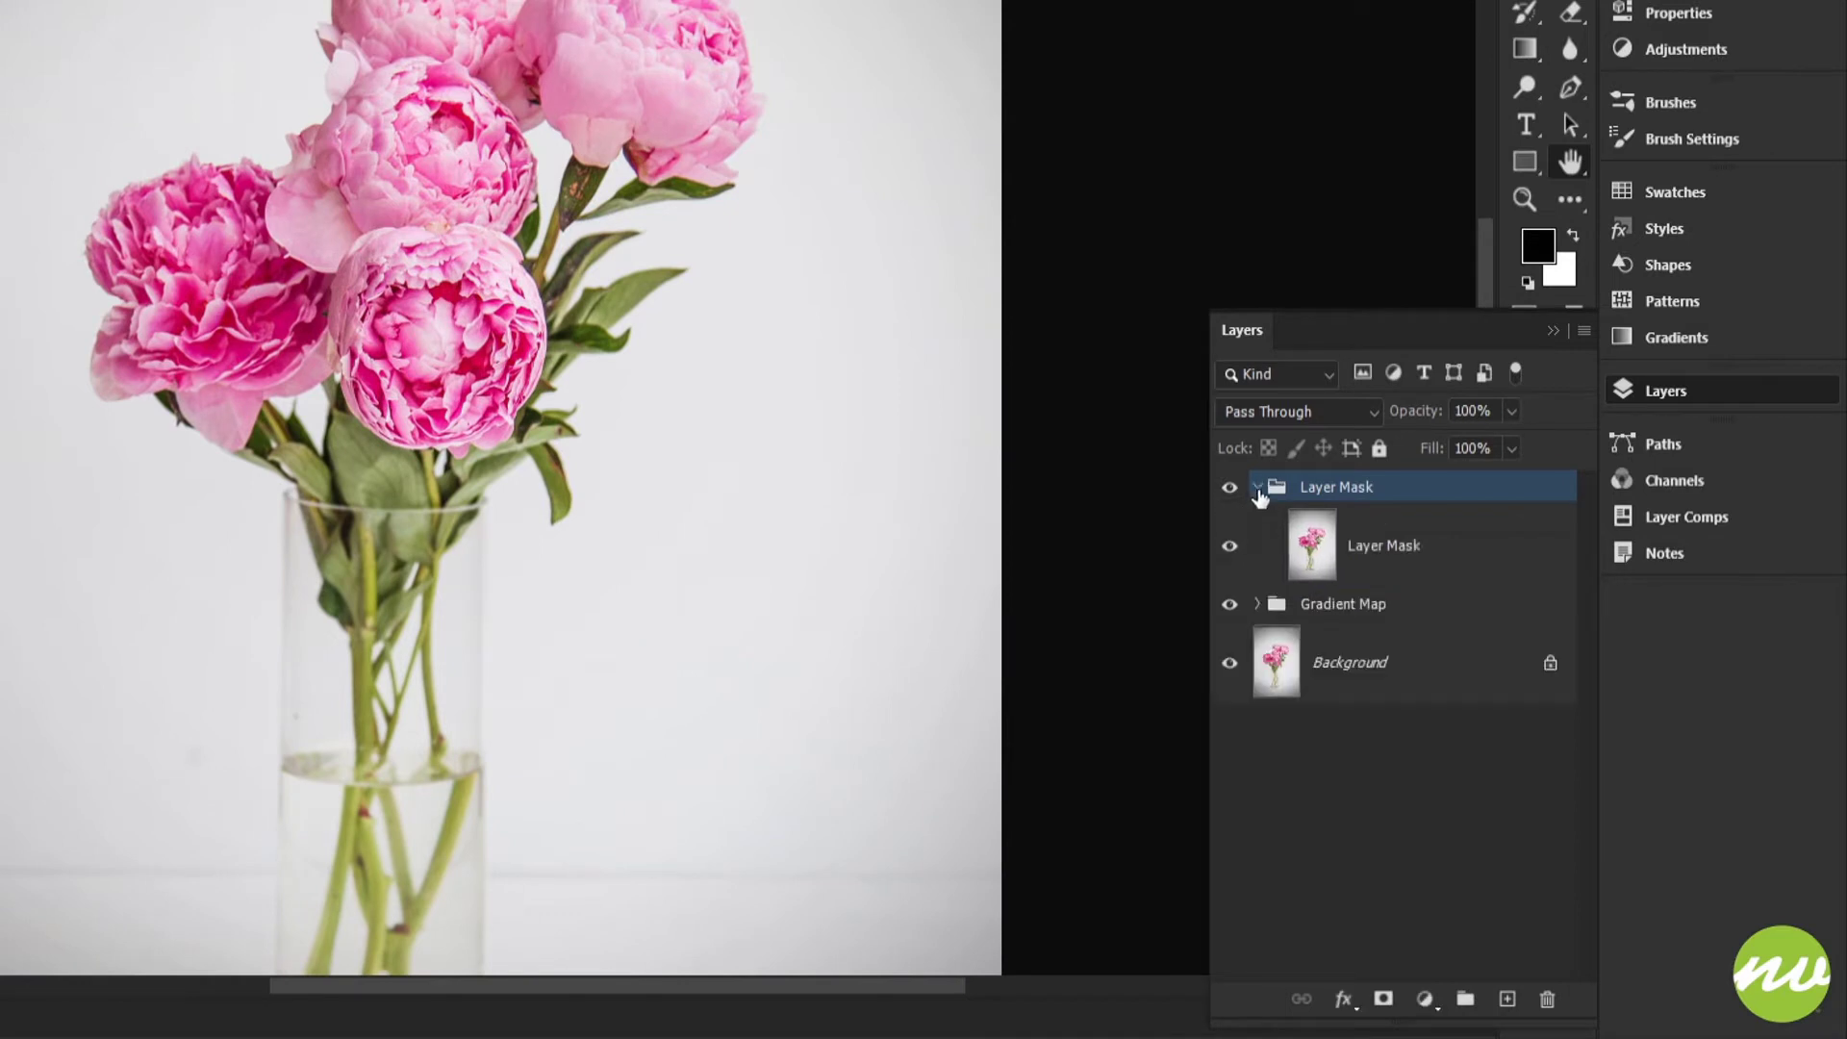
{"action": "left_click", "coordinate": [1385, 547]}
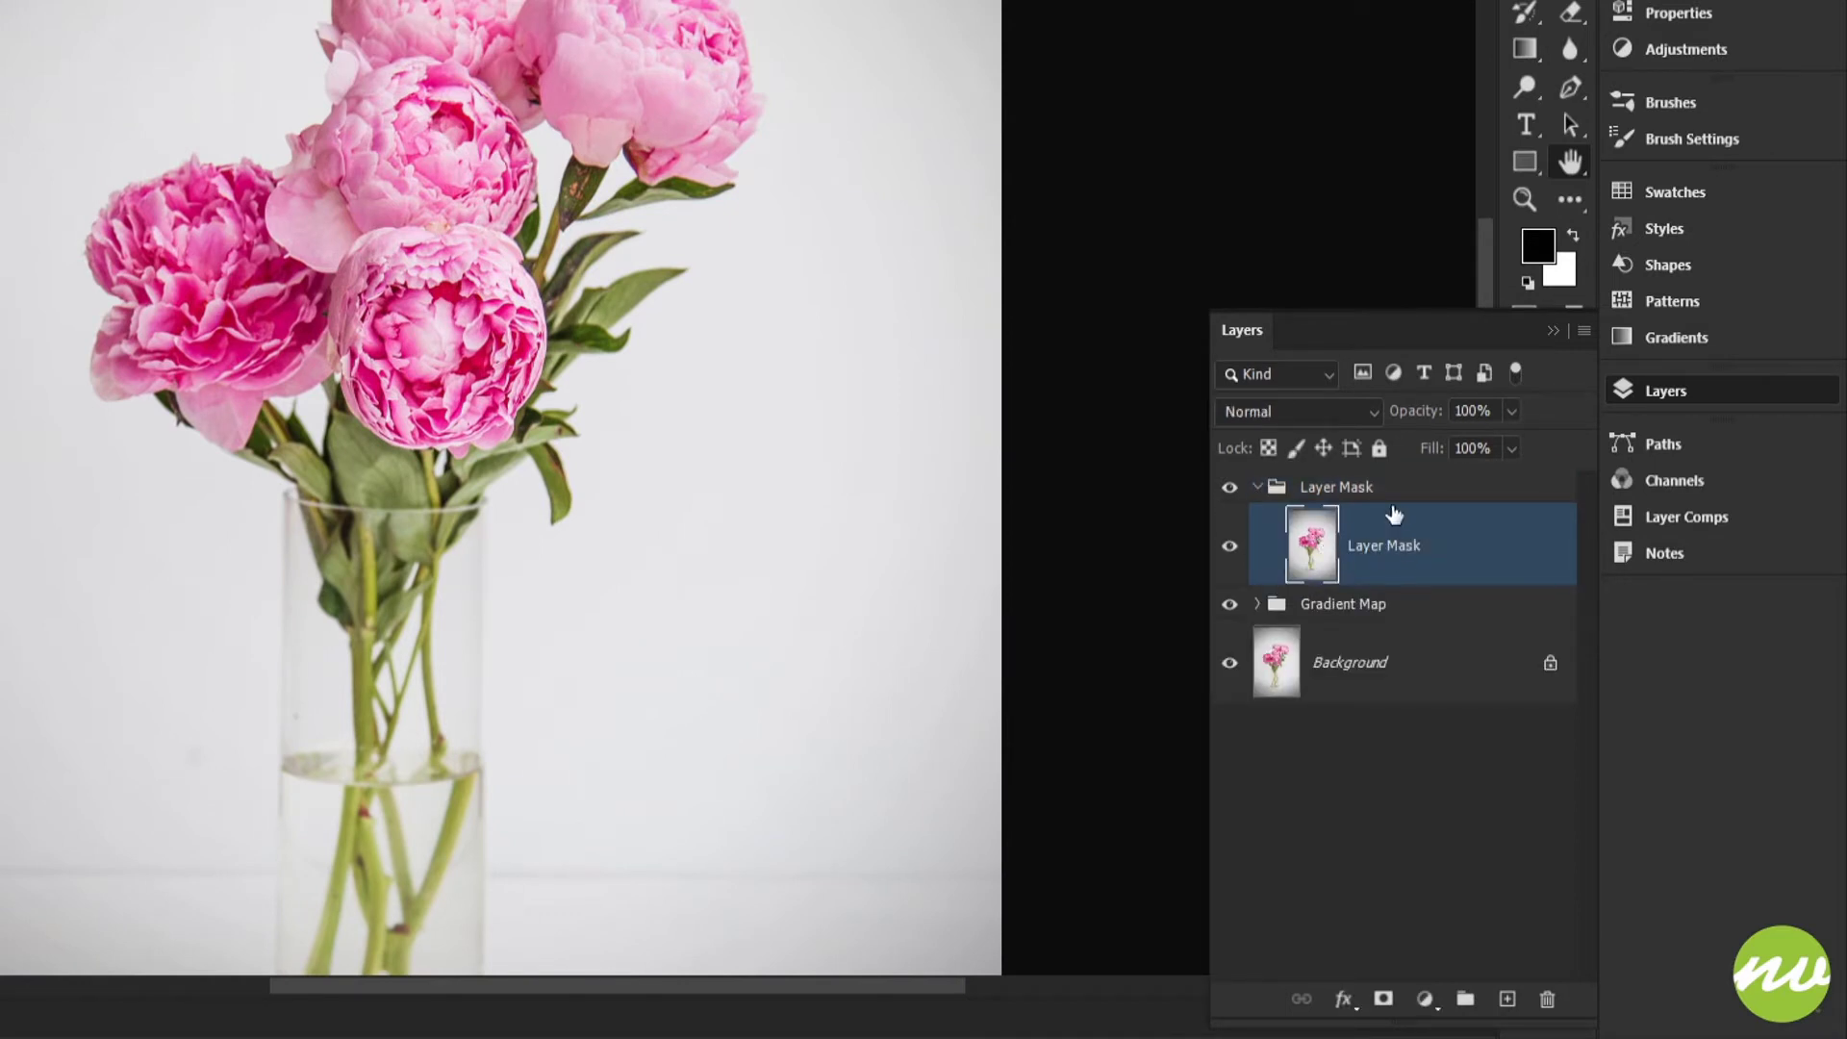
{"action": "left_click", "coordinate": [1383, 1002]}
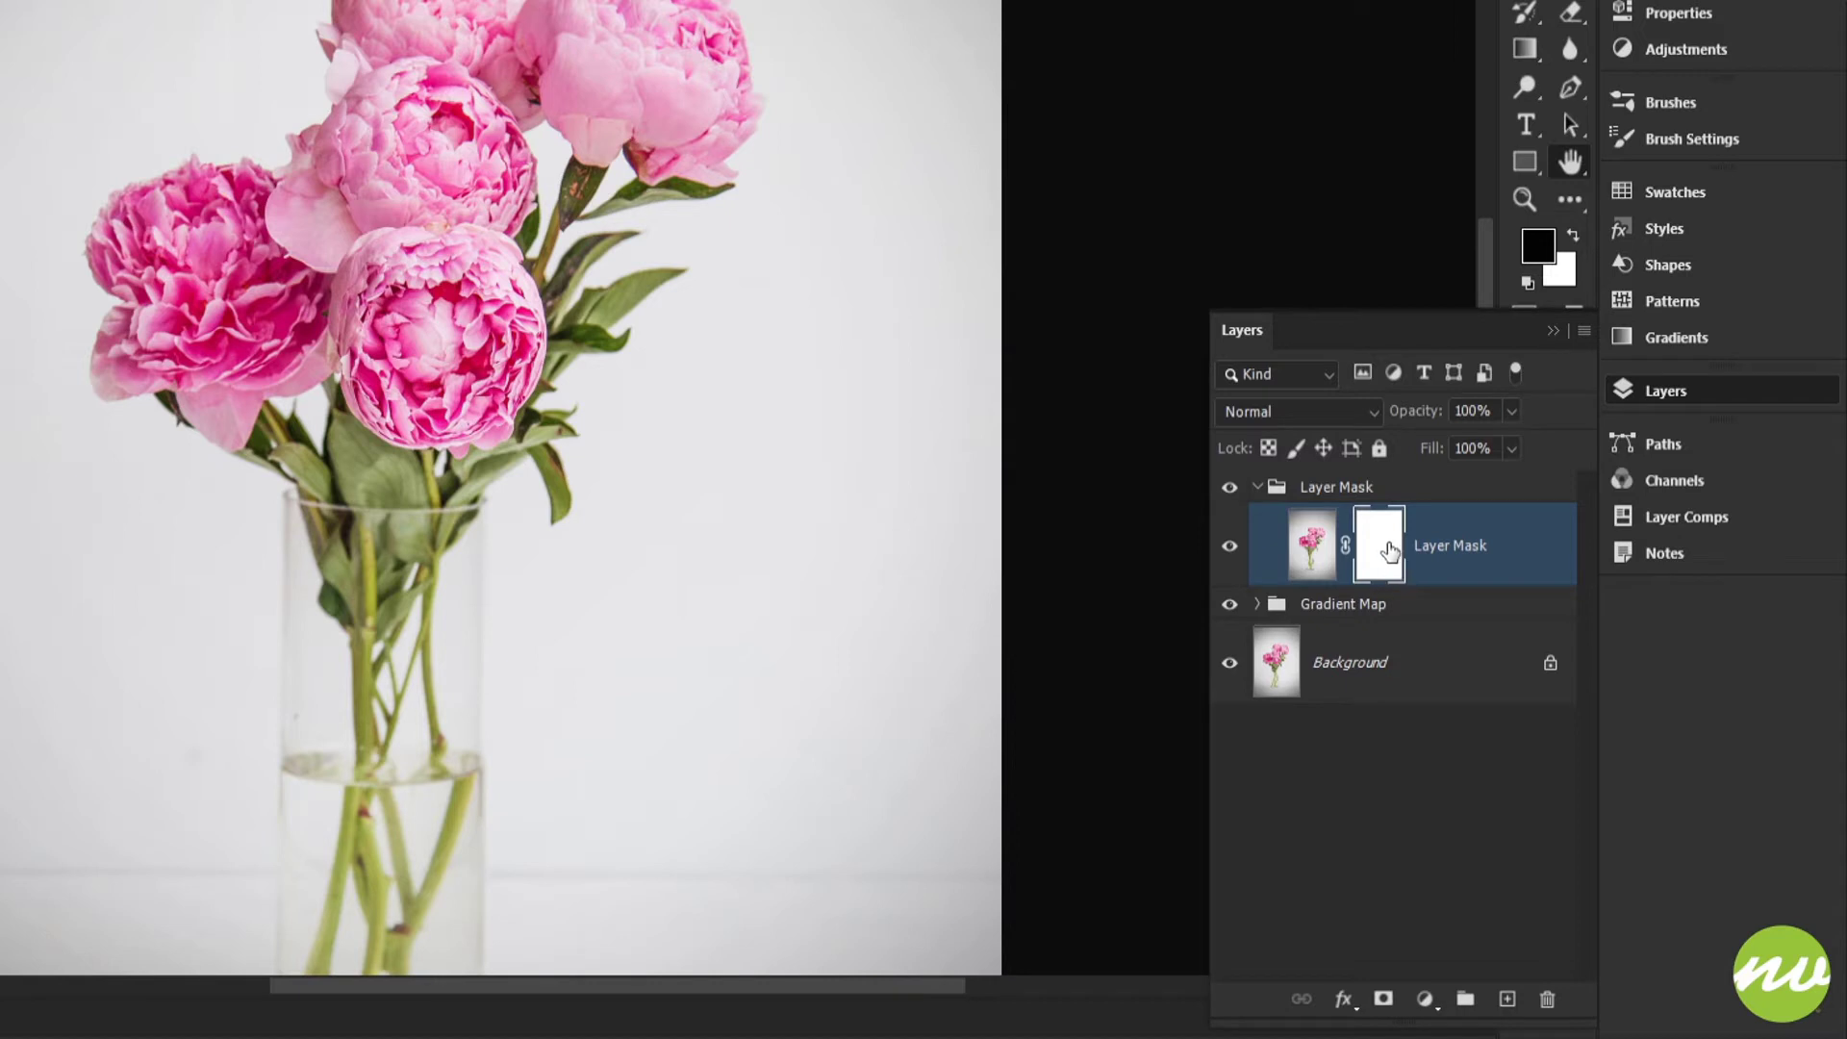
Step: Target the white layer mask of the photo copy for editing and activate the Brush tool
{"action": "left_click", "coordinate": [1313, 539]}
{"action": "left_click", "coordinate": [1382, 554]}
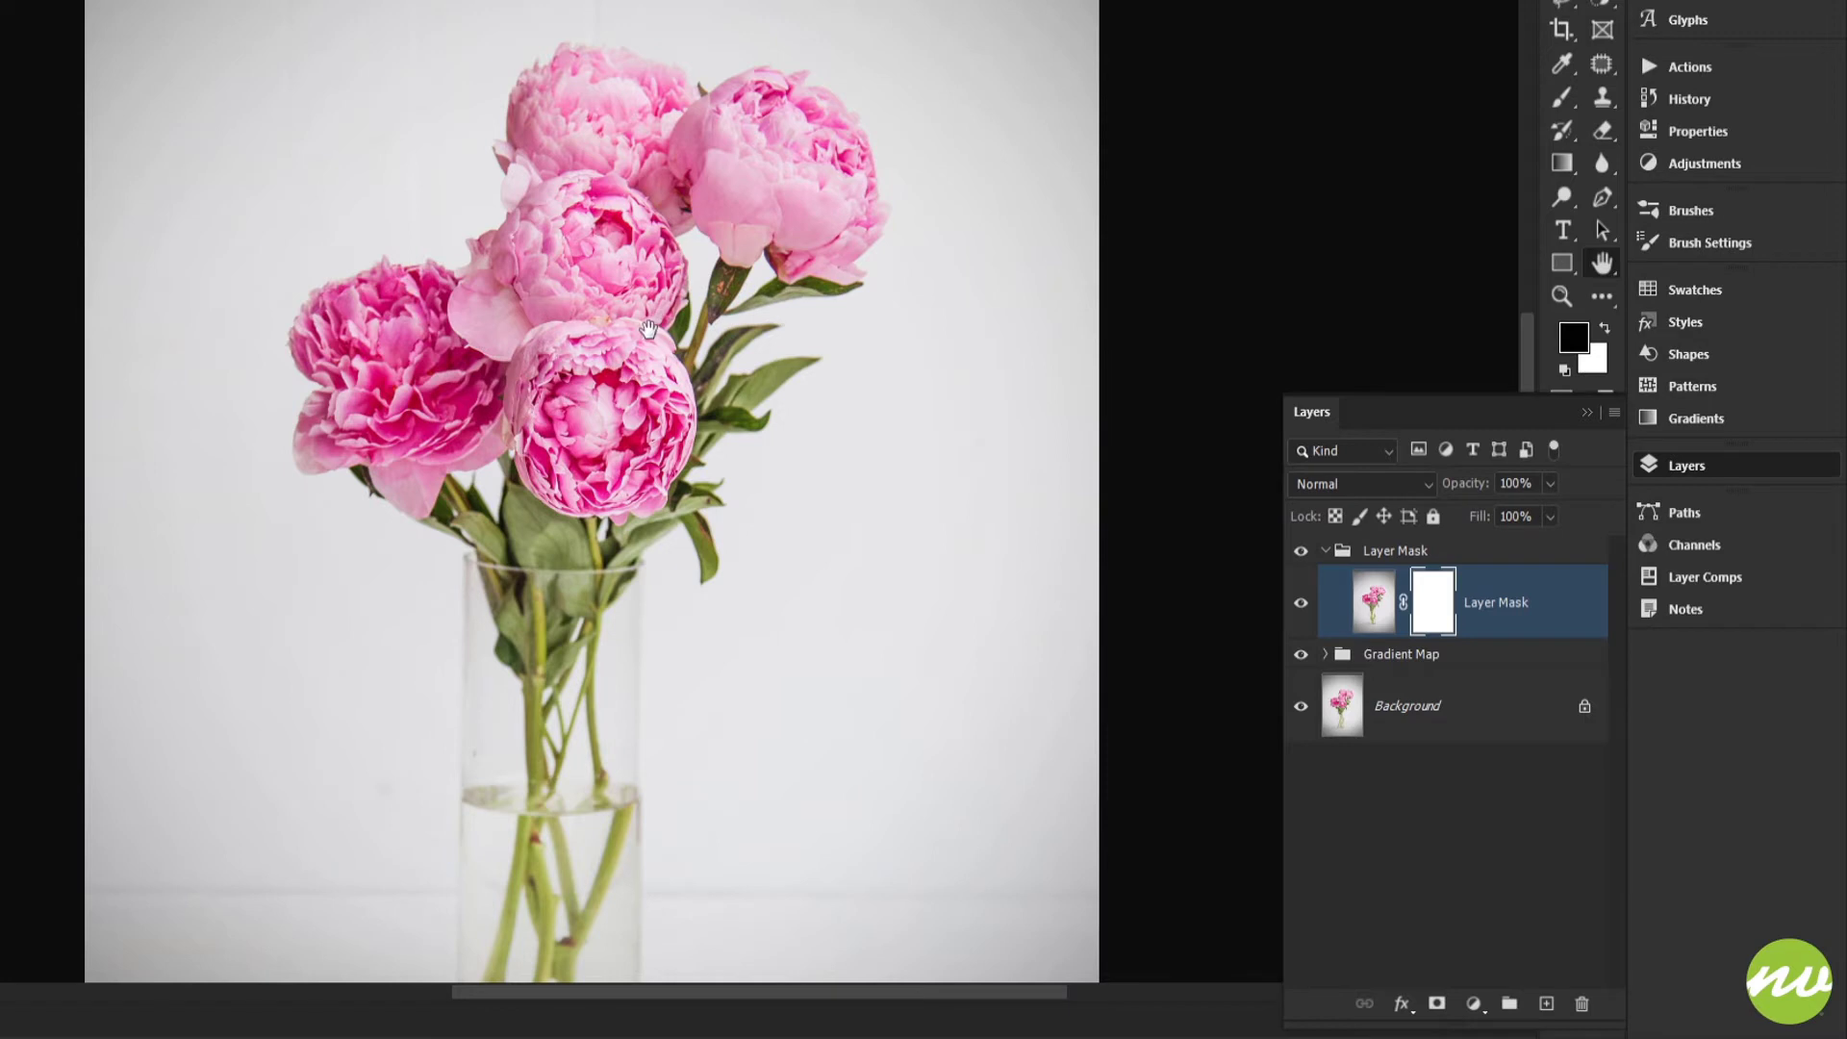
{"action": "left_click_drag", "start_coordinate": [662, 344], "coordinate": [670, 370]}
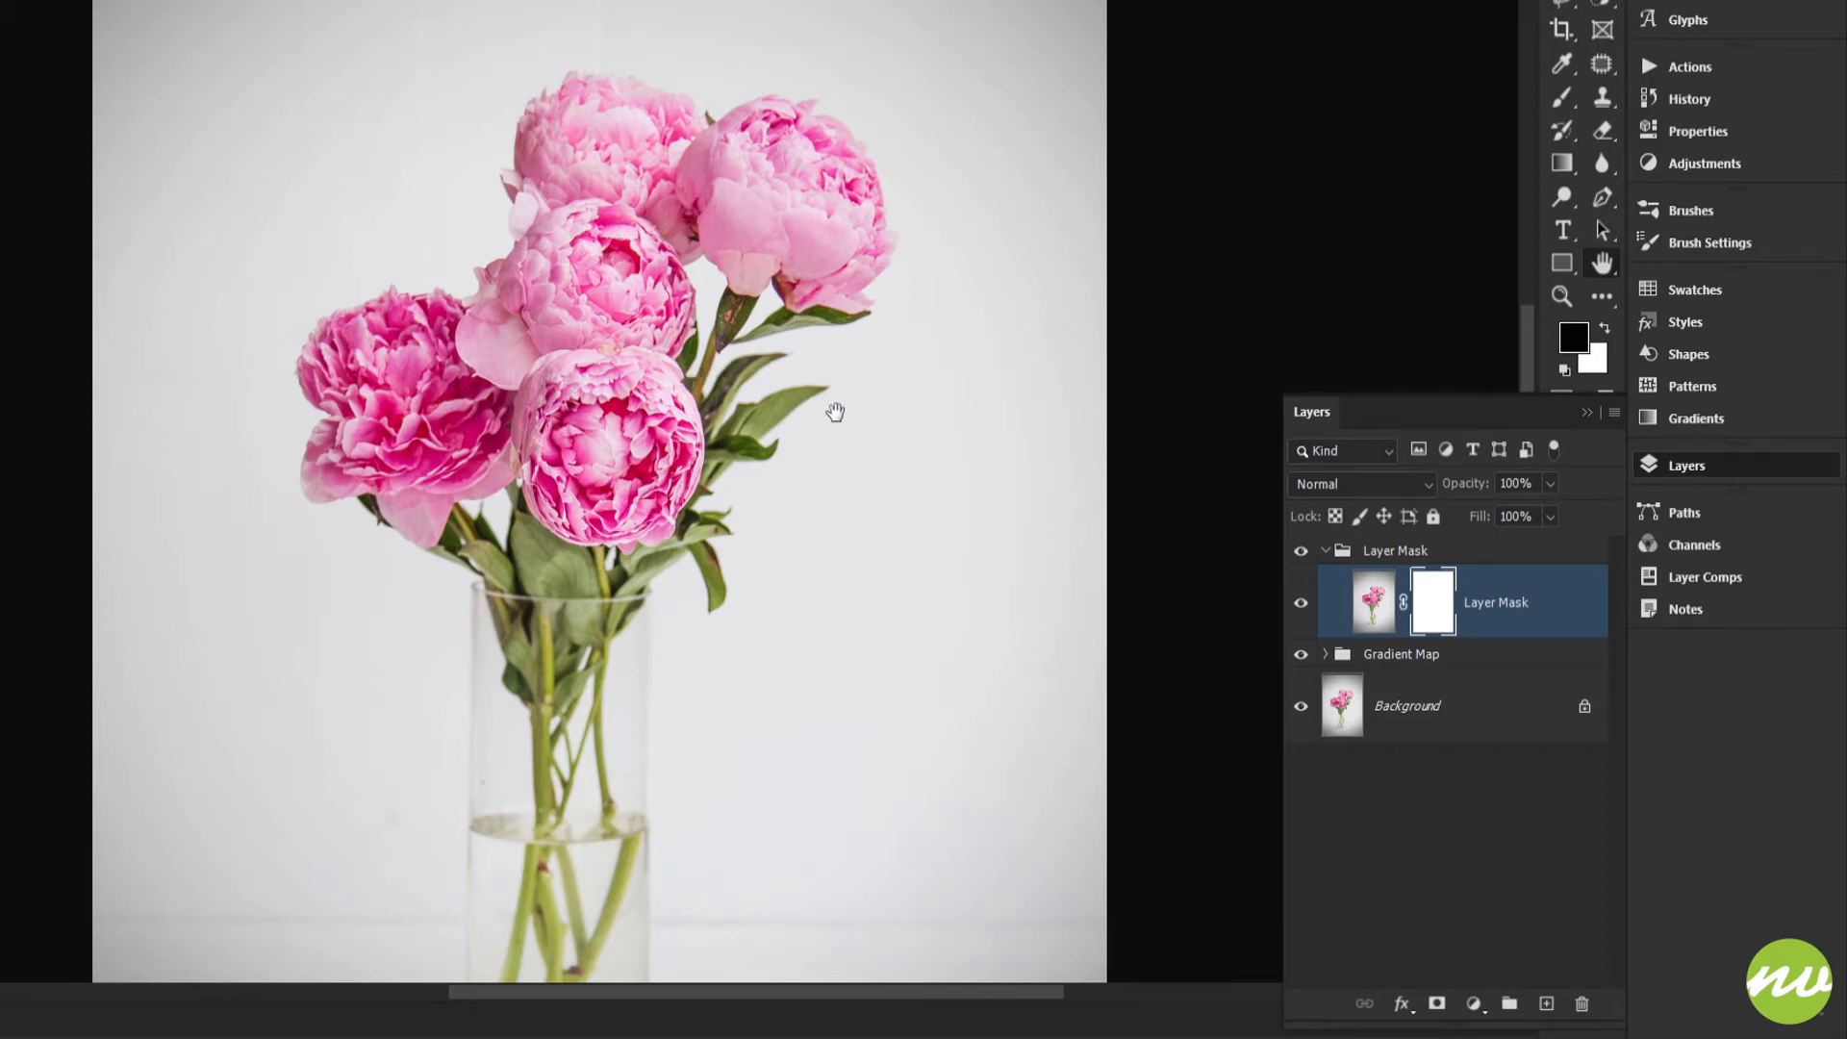
{"action": "key", "text": "b"}
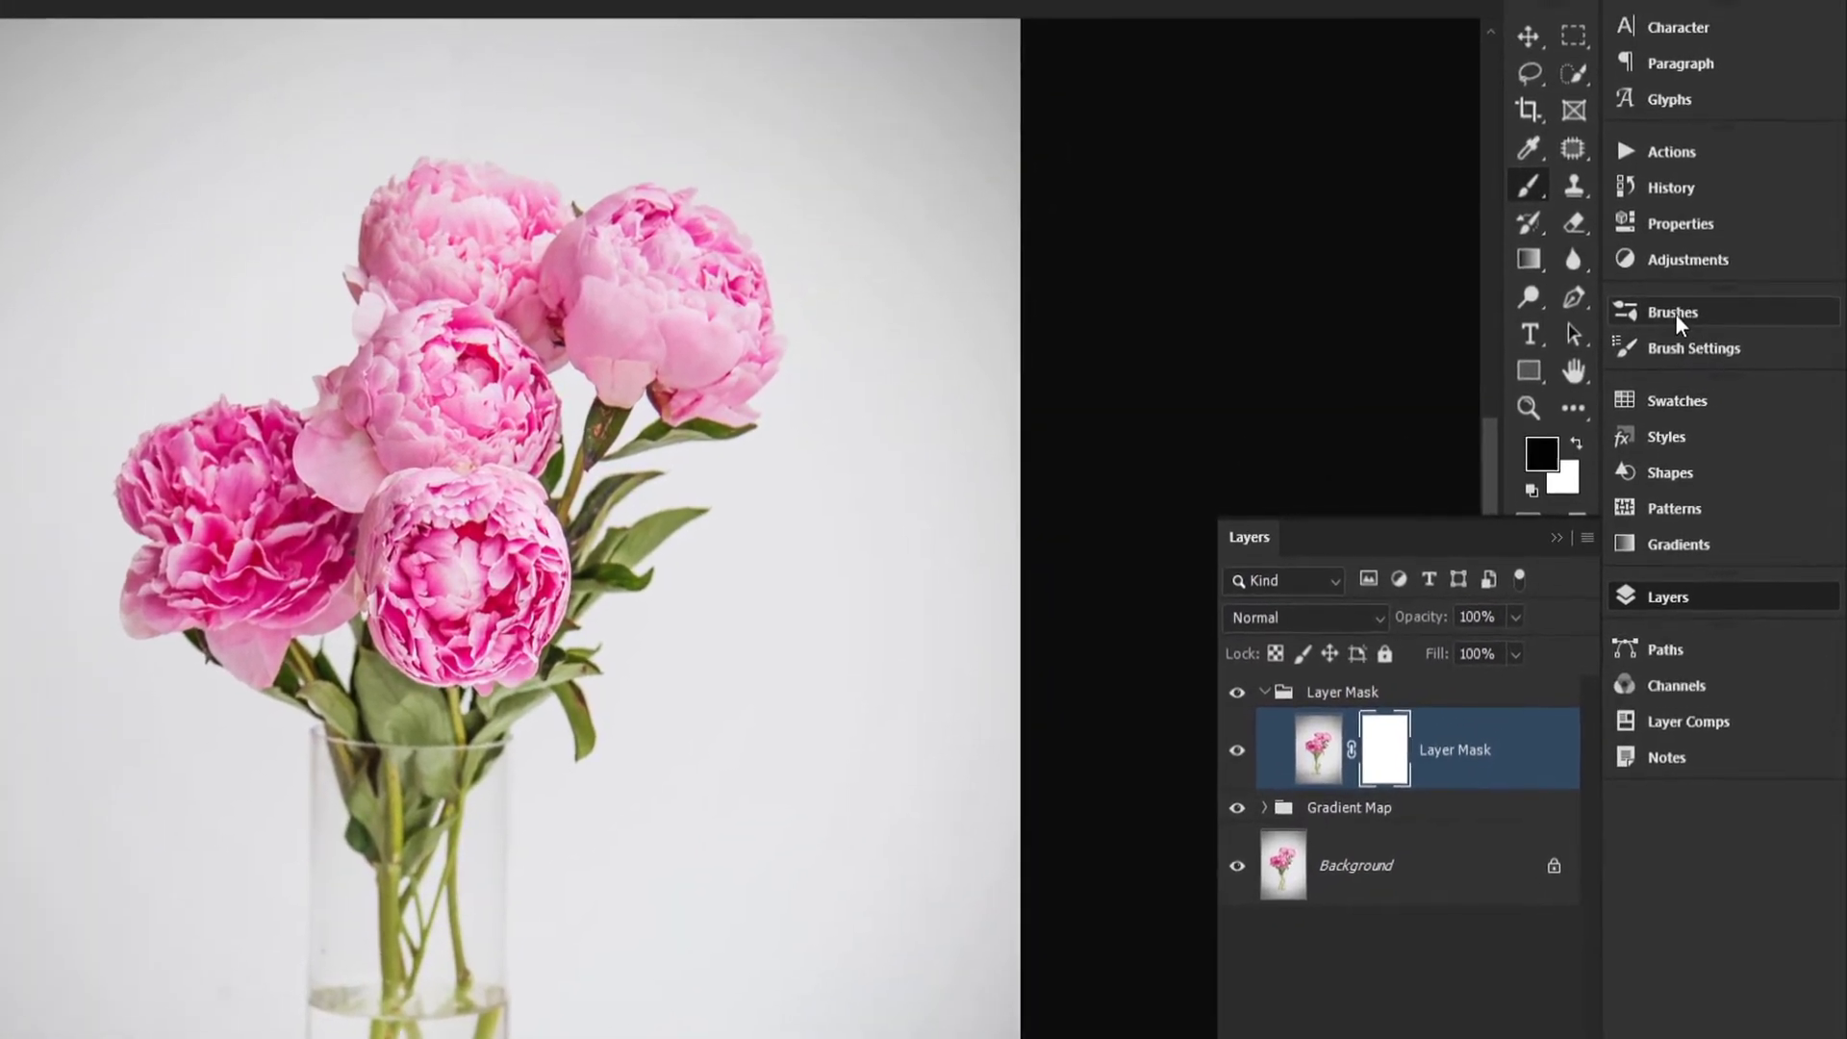
Step: Choose the Soft Round brush from the Default Brushes group inside Legacy Brushes
{"action": "left_click", "coordinate": [1679, 318]}
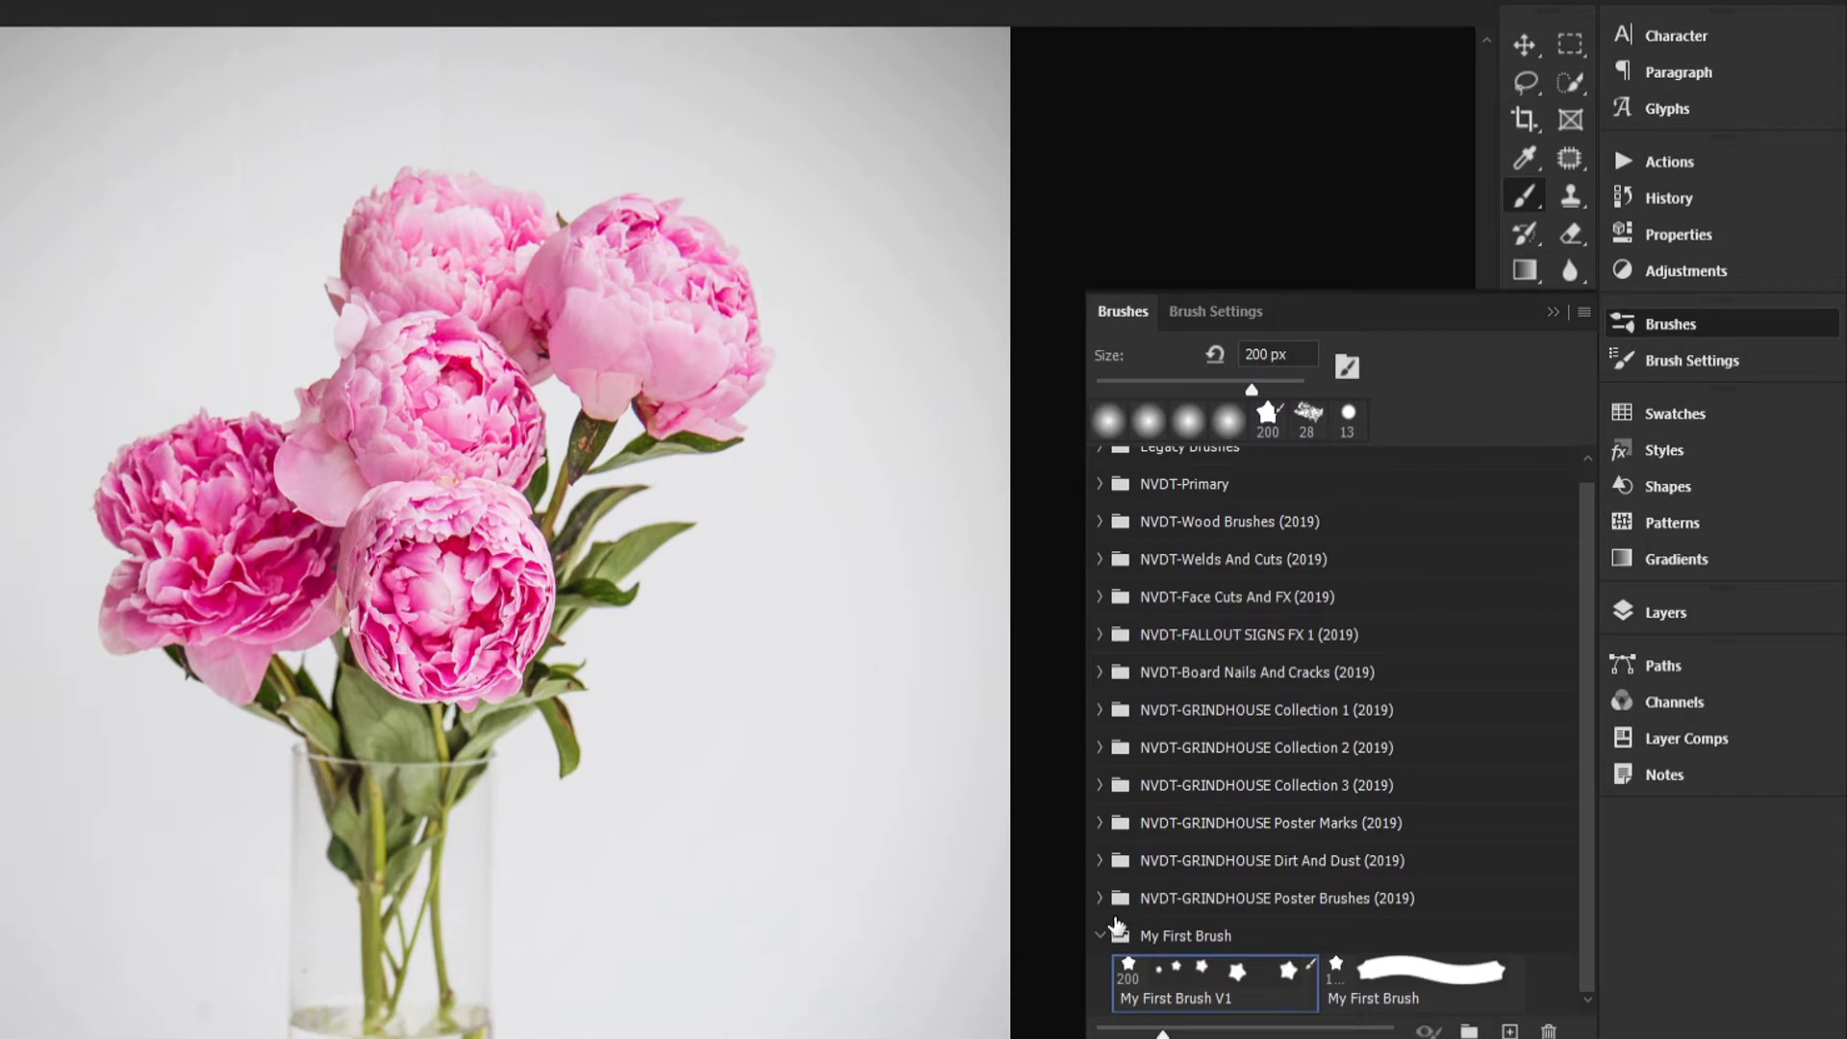
{"action": "left_click", "coordinate": [1103, 931]}
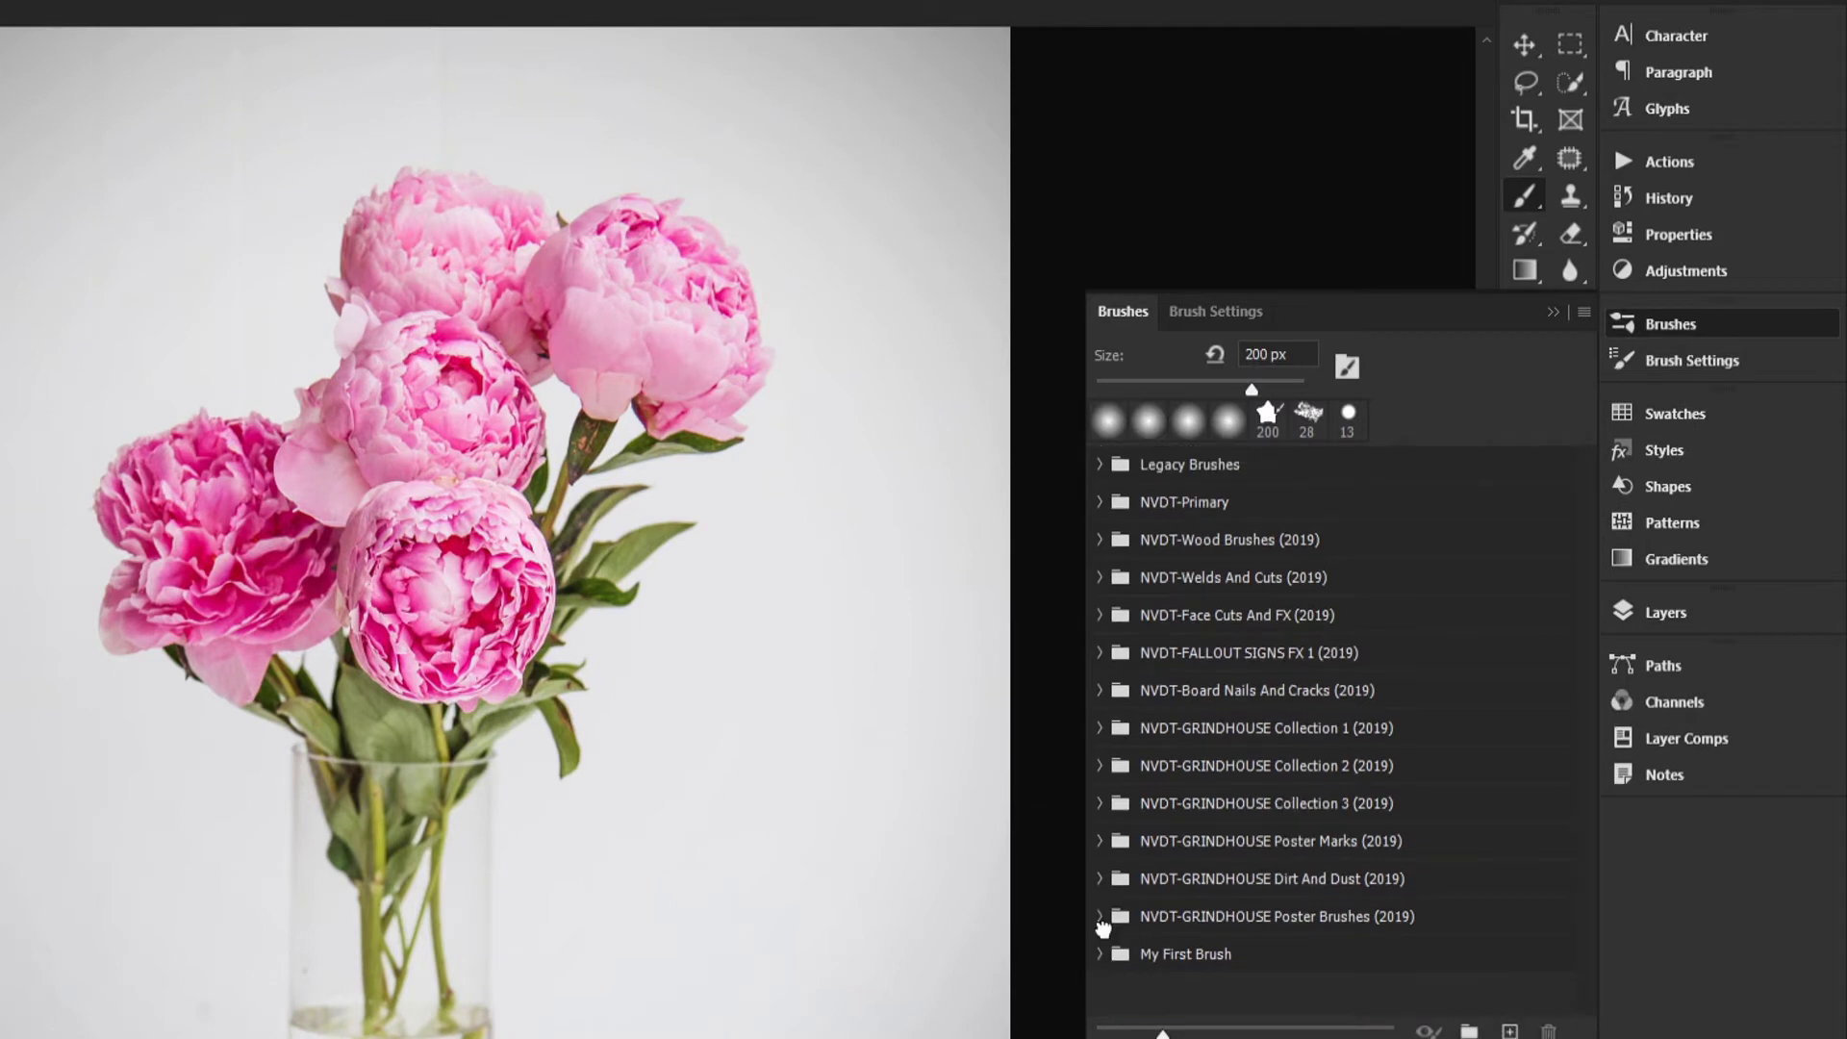
{"action": "left_click", "coordinate": [1100, 466]}
{"action": "left_click", "coordinate": [1123, 501]}
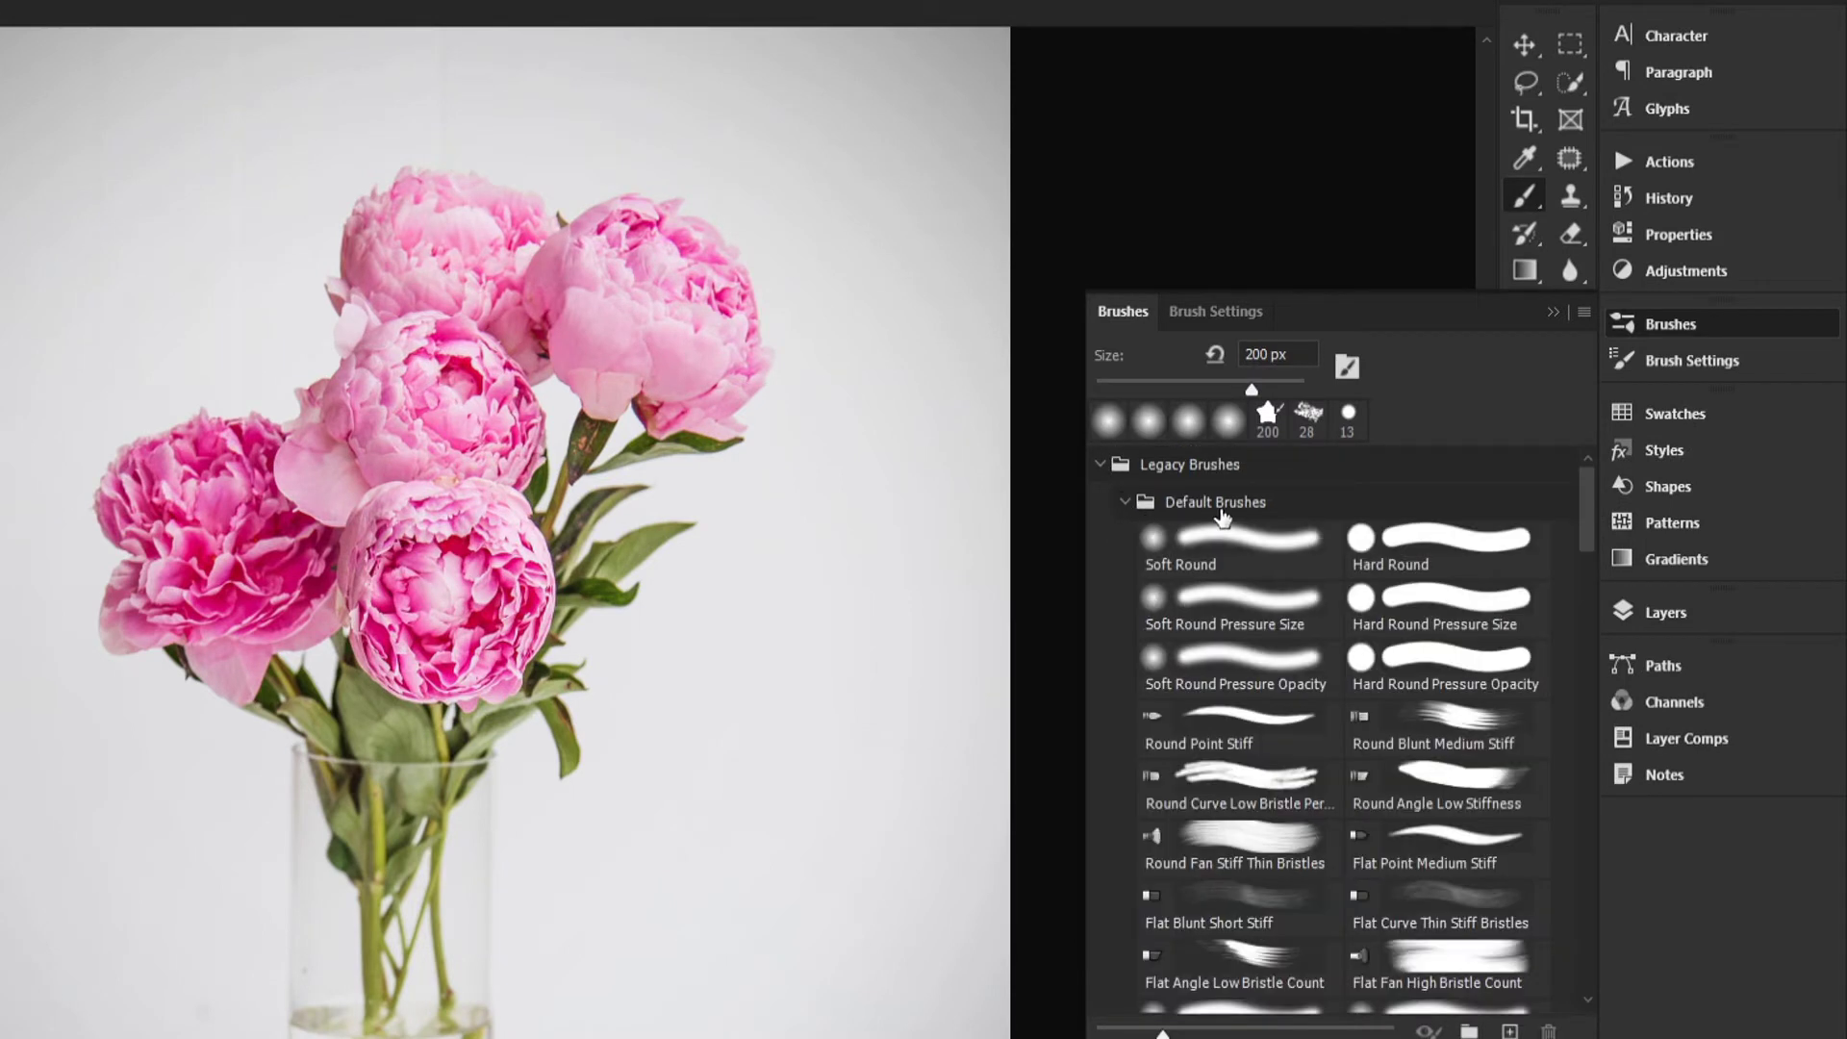
{"action": "left_click", "coordinate": [1211, 557]}
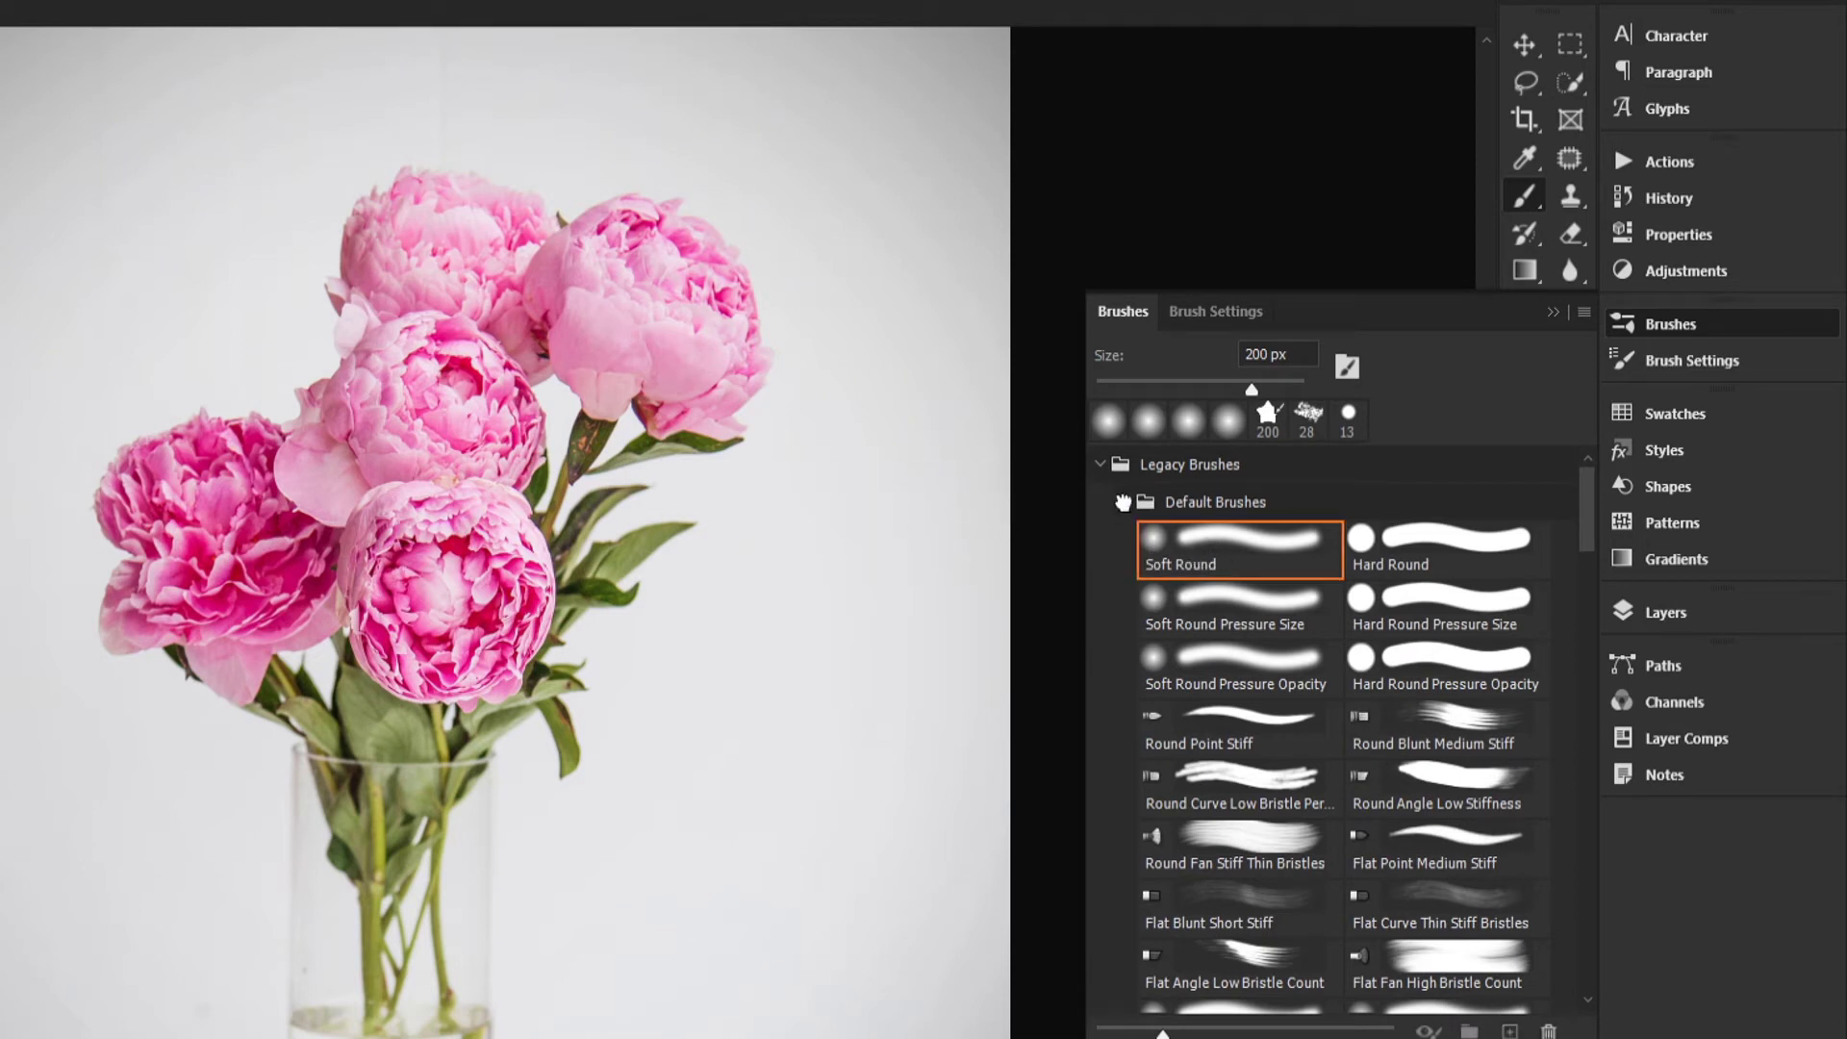
Step: Collapse the Default Brushes group, look up where the Legacy Brushes set is loaded, and return to the layers
{"action": "left_click", "coordinate": [1123, 501]}
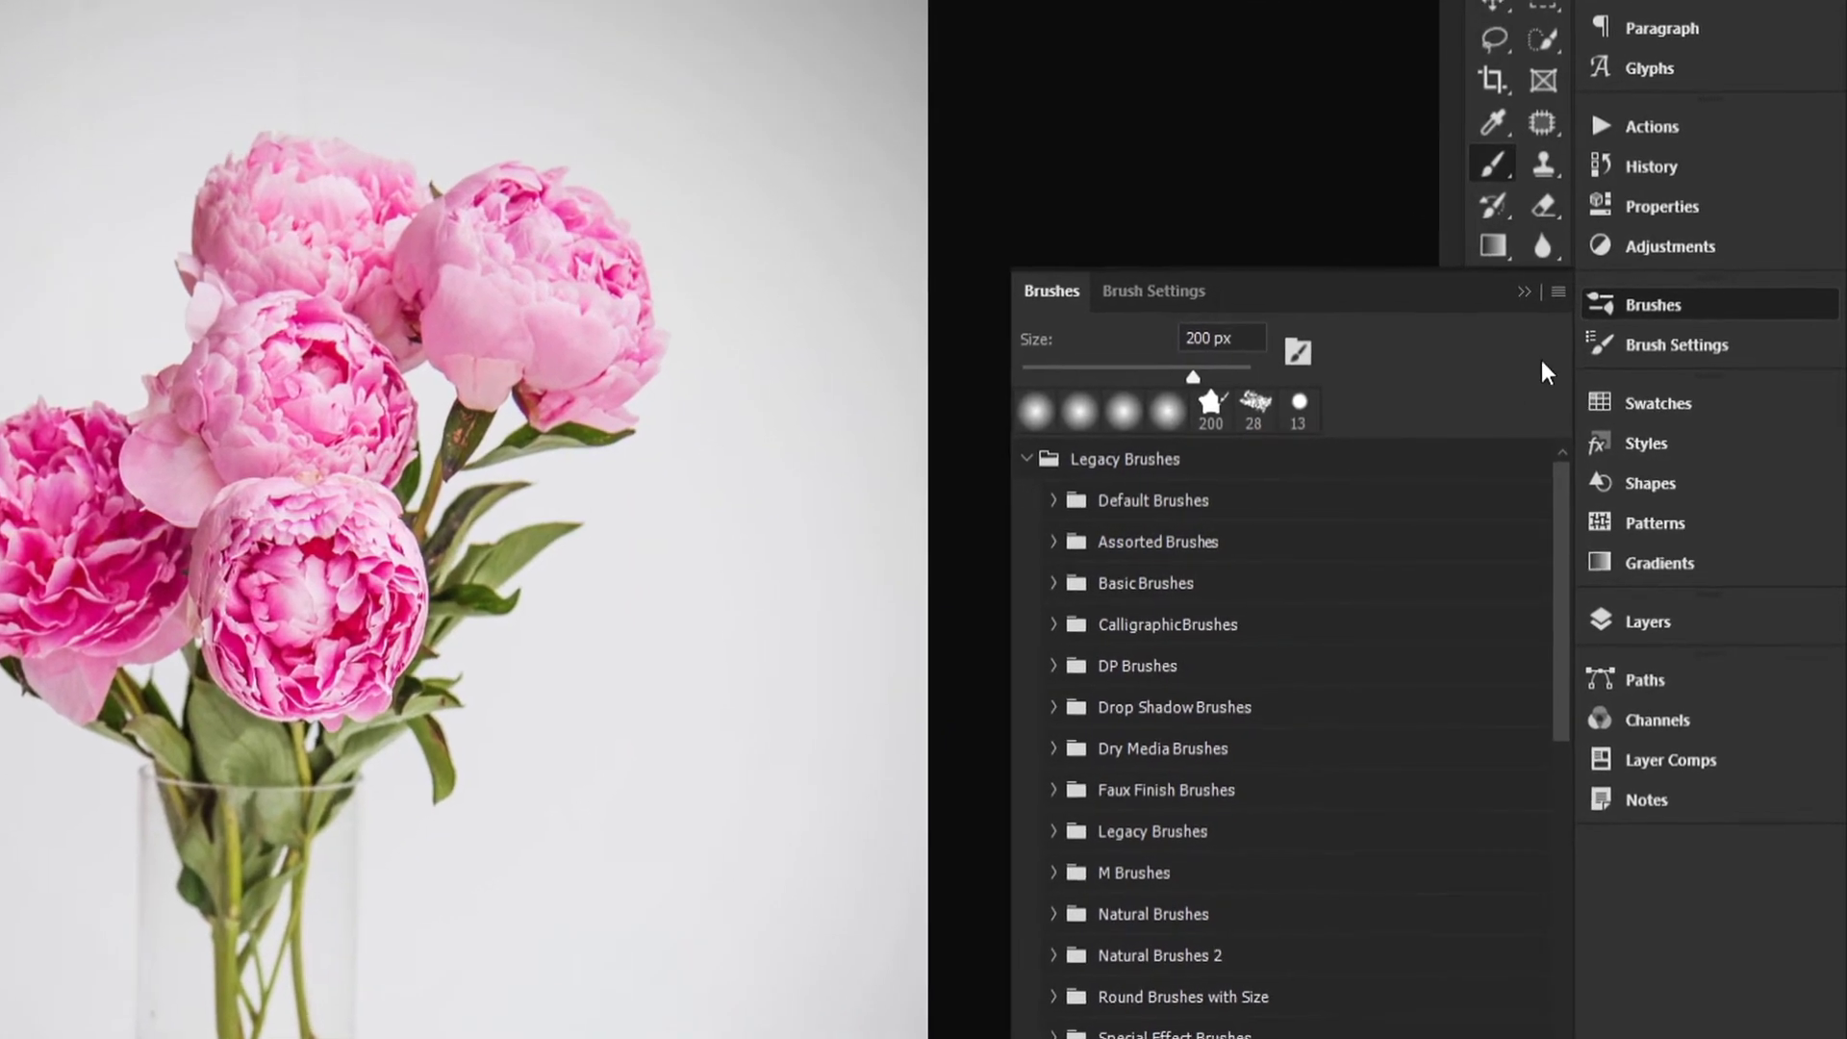
{"action": "left_click", "coordinate": [1555, 288]}
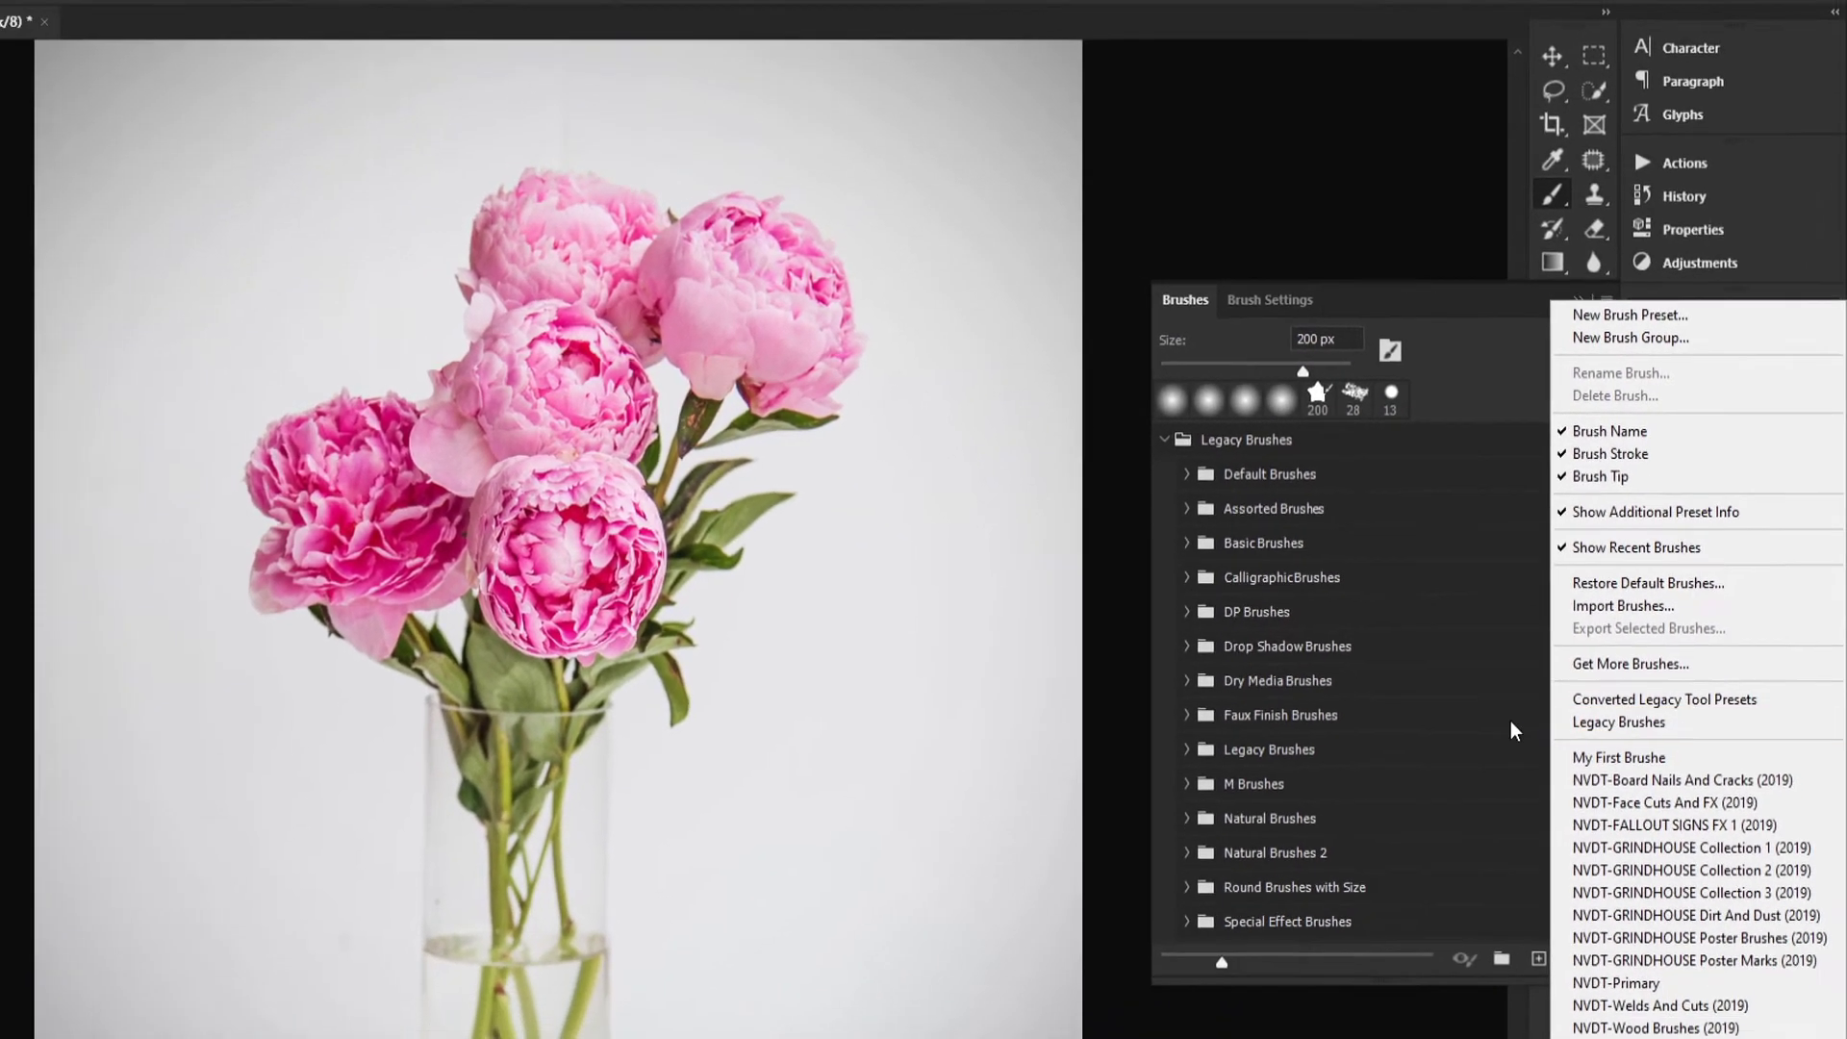
{"action": "left_click", "coordinate": [1424, 760]}
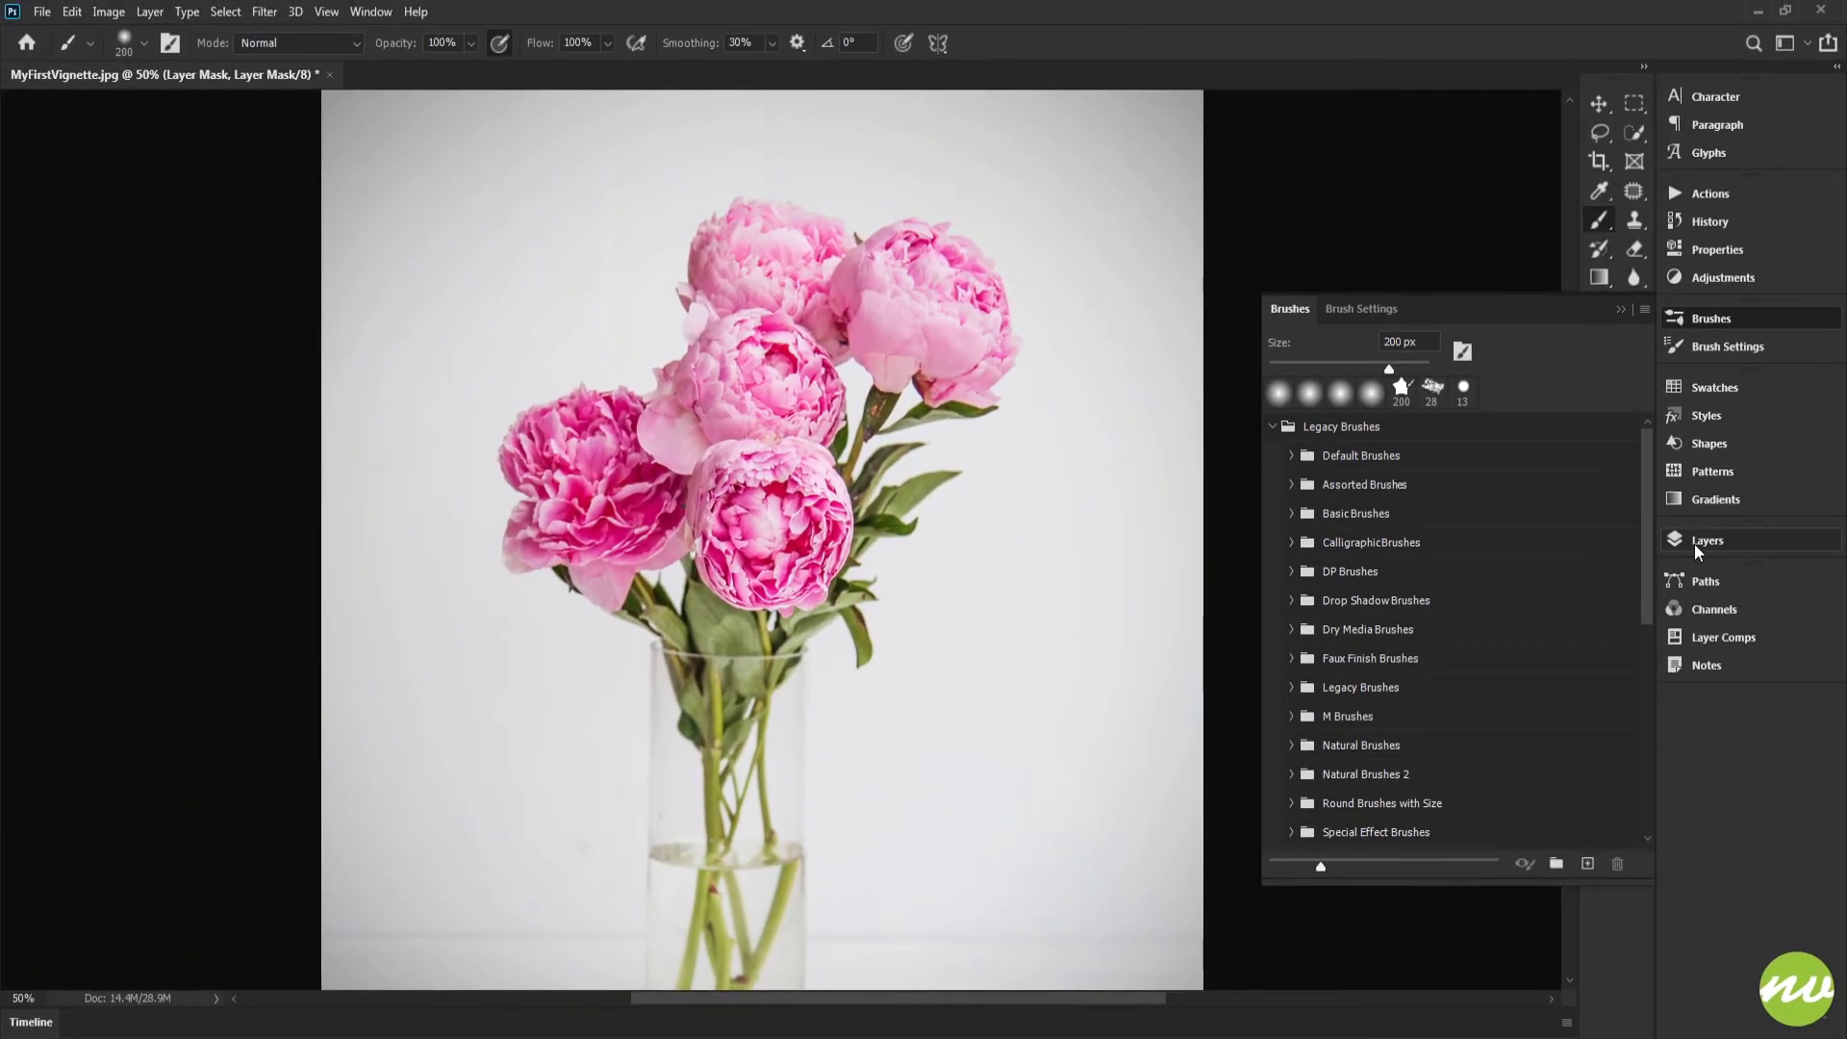
{"action": "left_click", "coordinate": [1693, 553]}
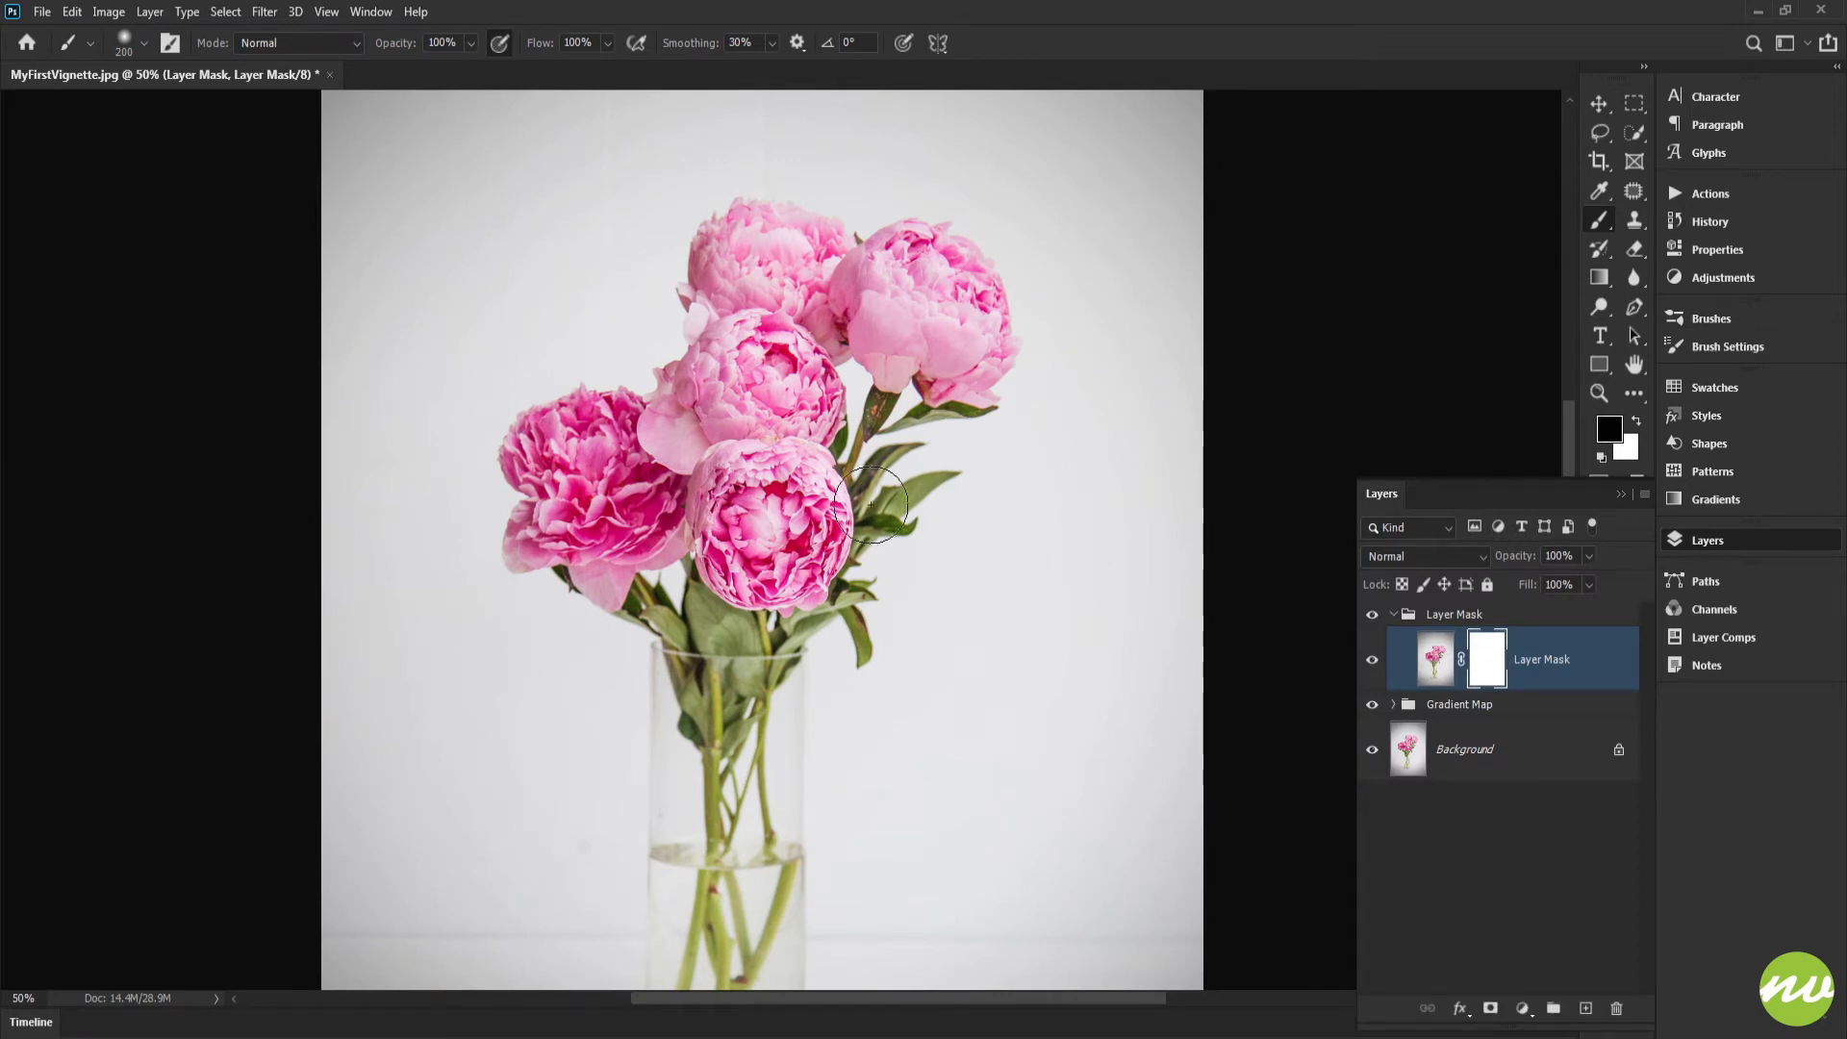
Step: Set the spacing of the soft round brush tip to 15%
{"action": "mouse_move", "coordinate": [607, 473]}
{"action": "left_mouse_down"}
{"action": "mouse_move", "coordinate": [818, 412]}
{"action": "mouse_move", "coordinate": [836, 474]}
{"action": "mouse_move", "coordinate": [866, 473]}
{"action": "left_mouse_up"}
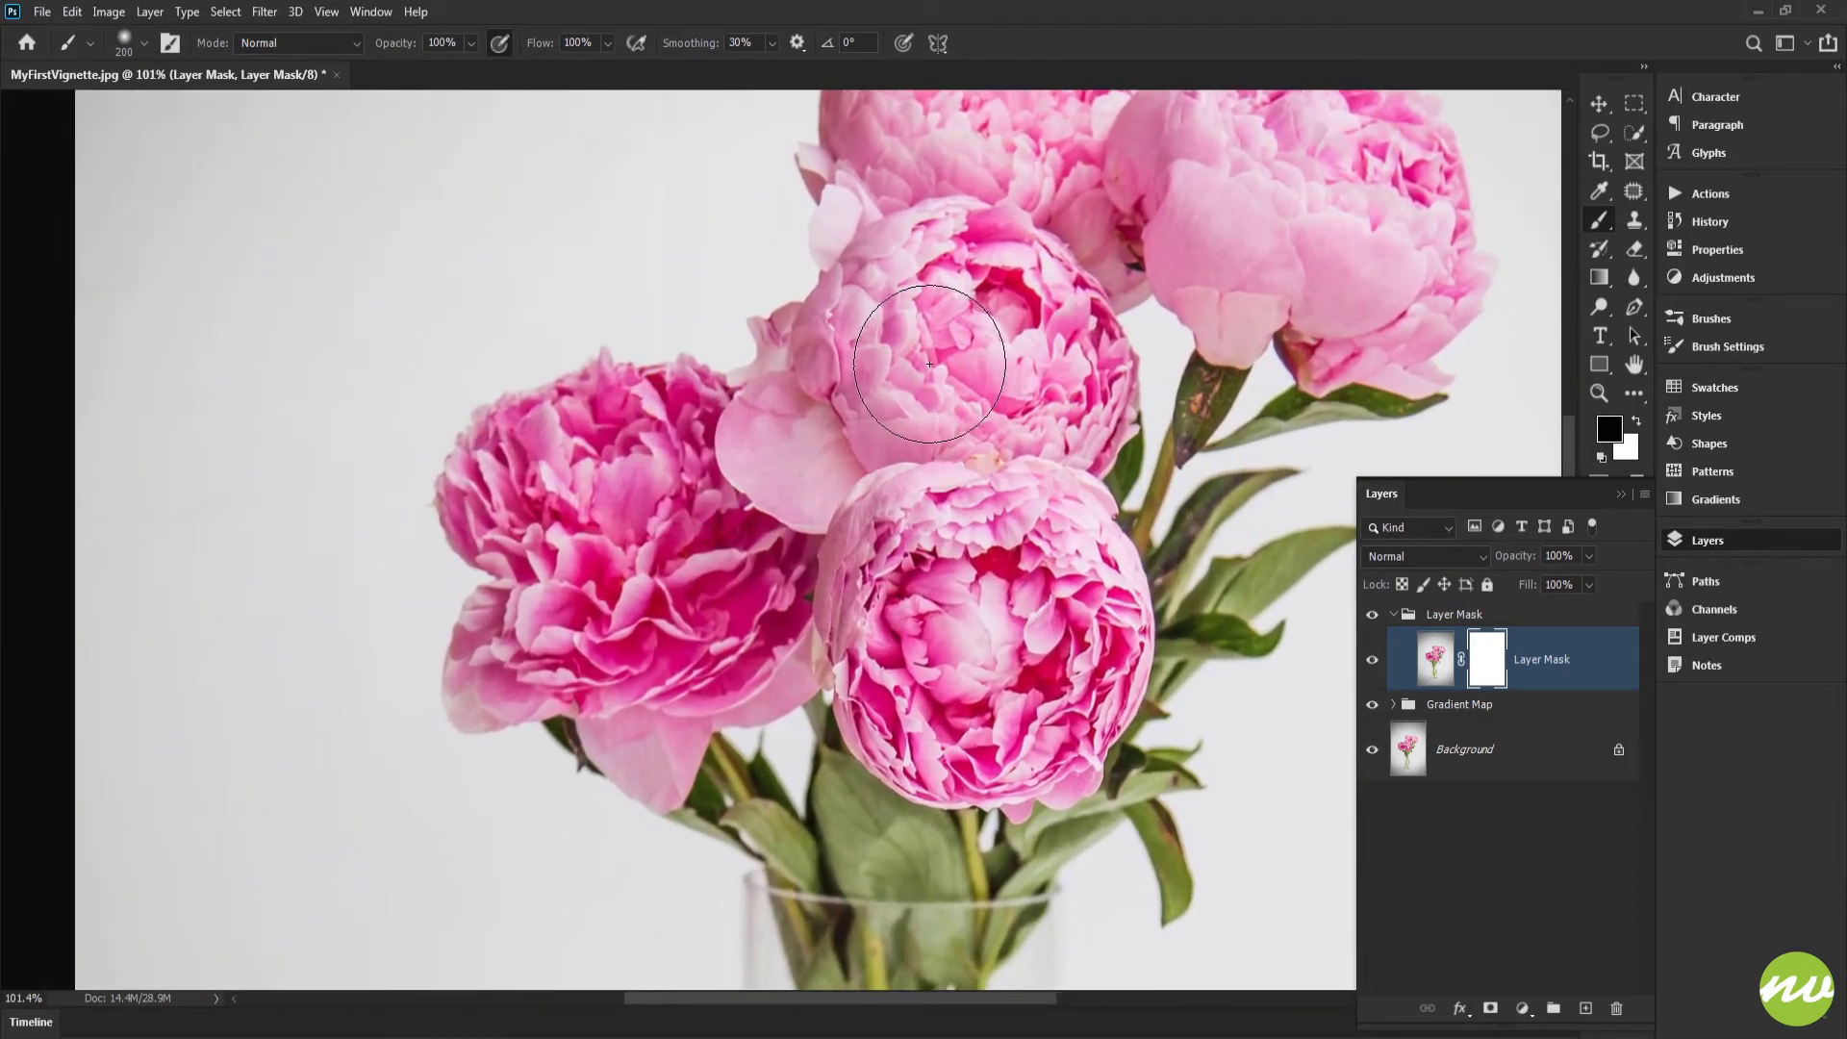
{"action": "left_click", "coordinate": [1712, 345]}
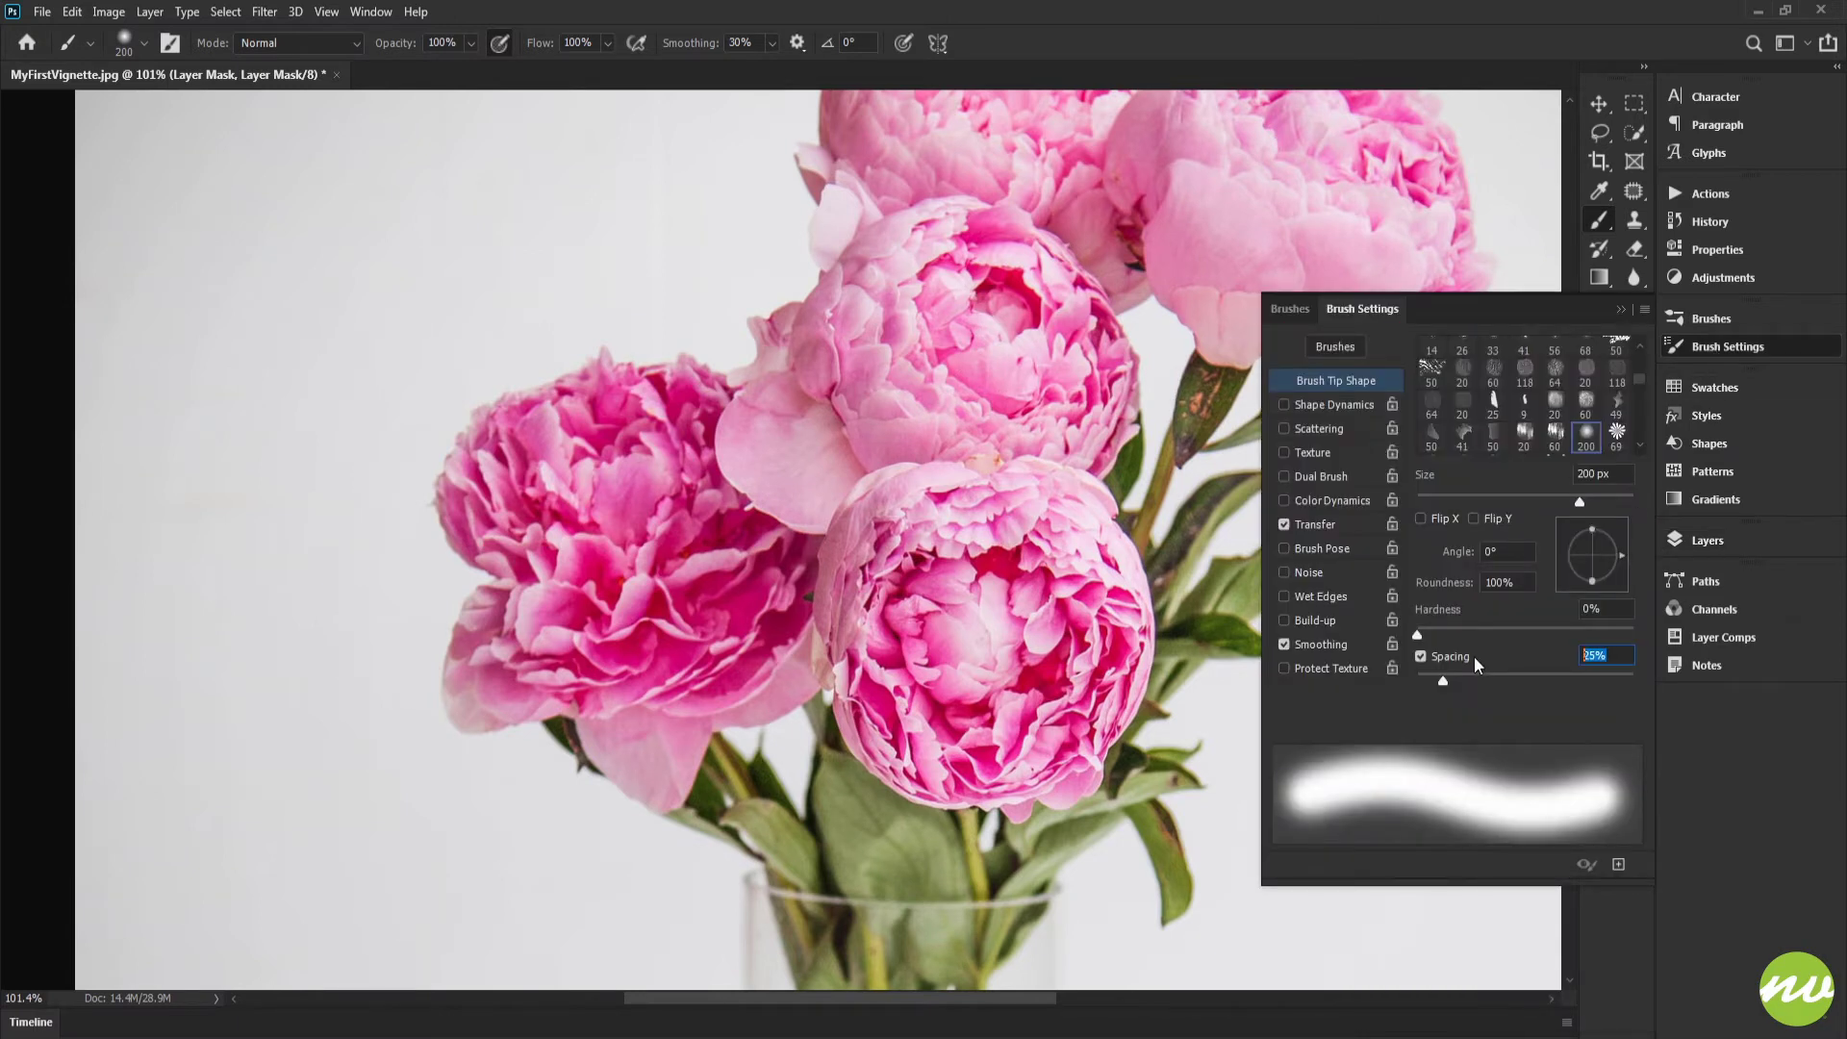
{"action": "type", "text": "15"}
{"action": "key", "text": "Return"}
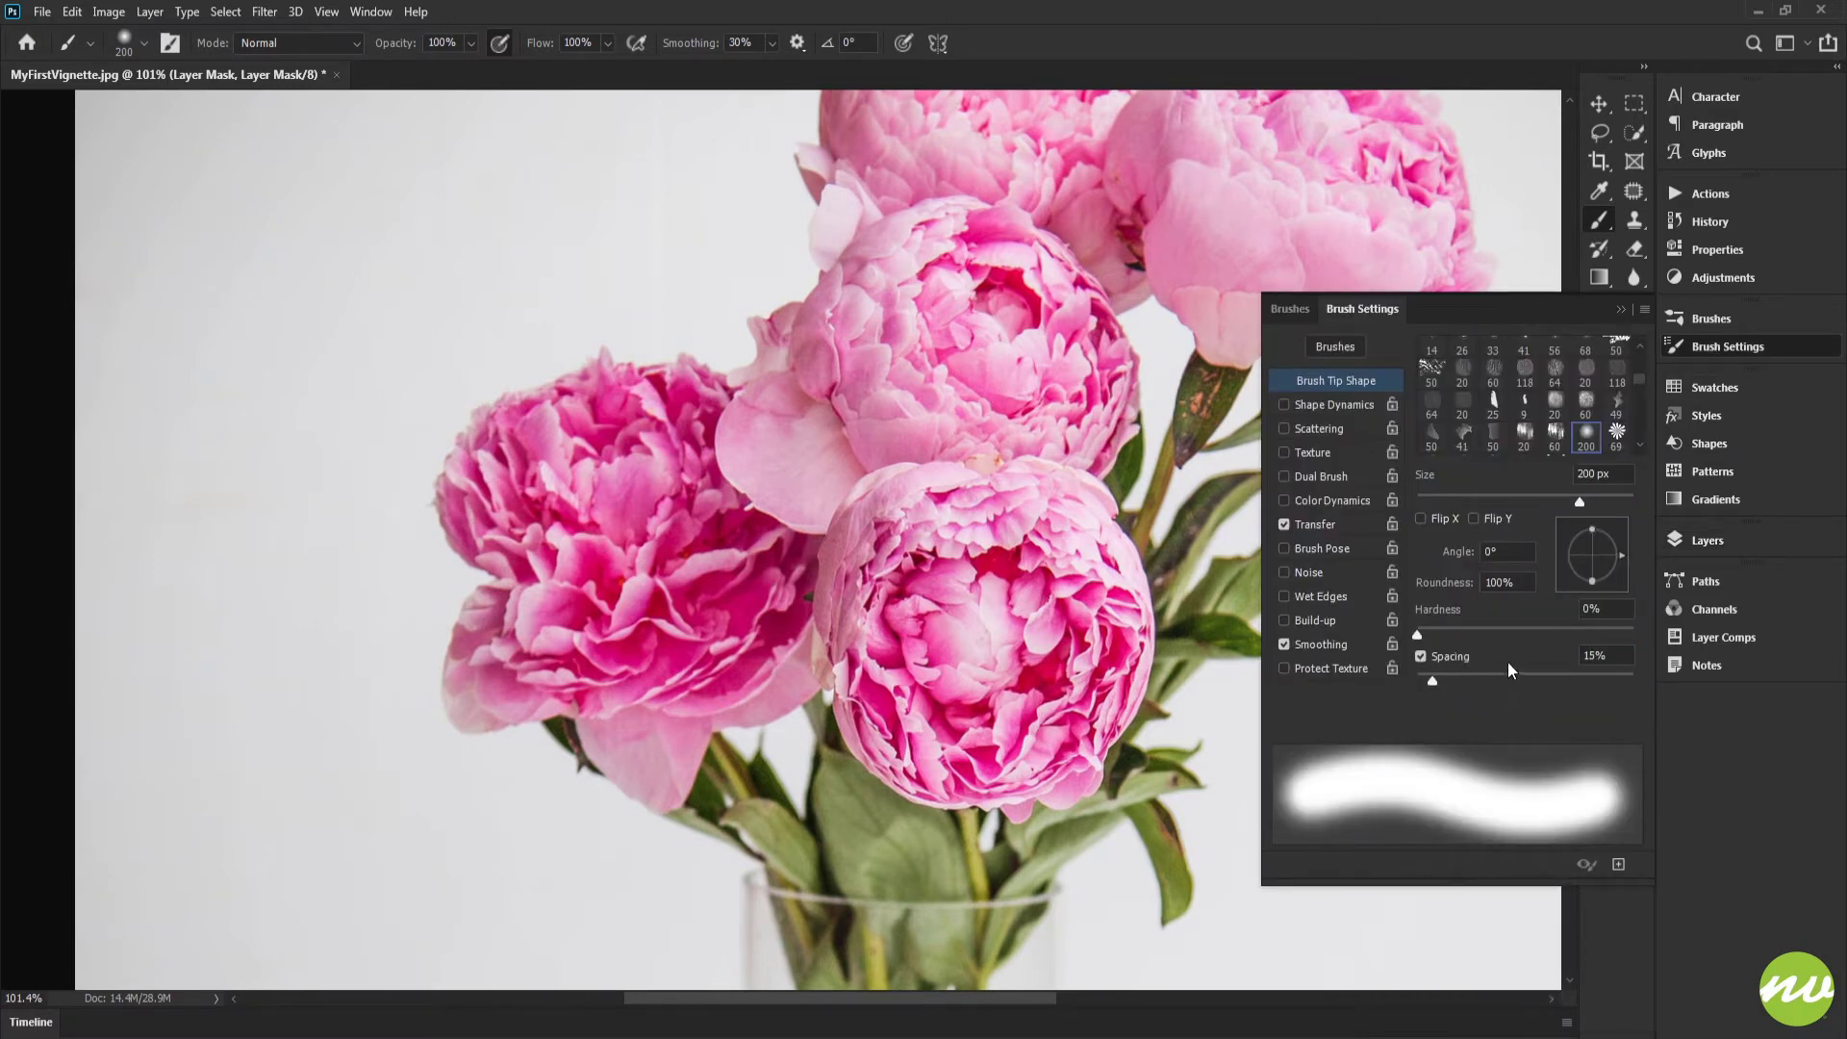
{"action": "left_click", "coordinate": [1692, 535]}
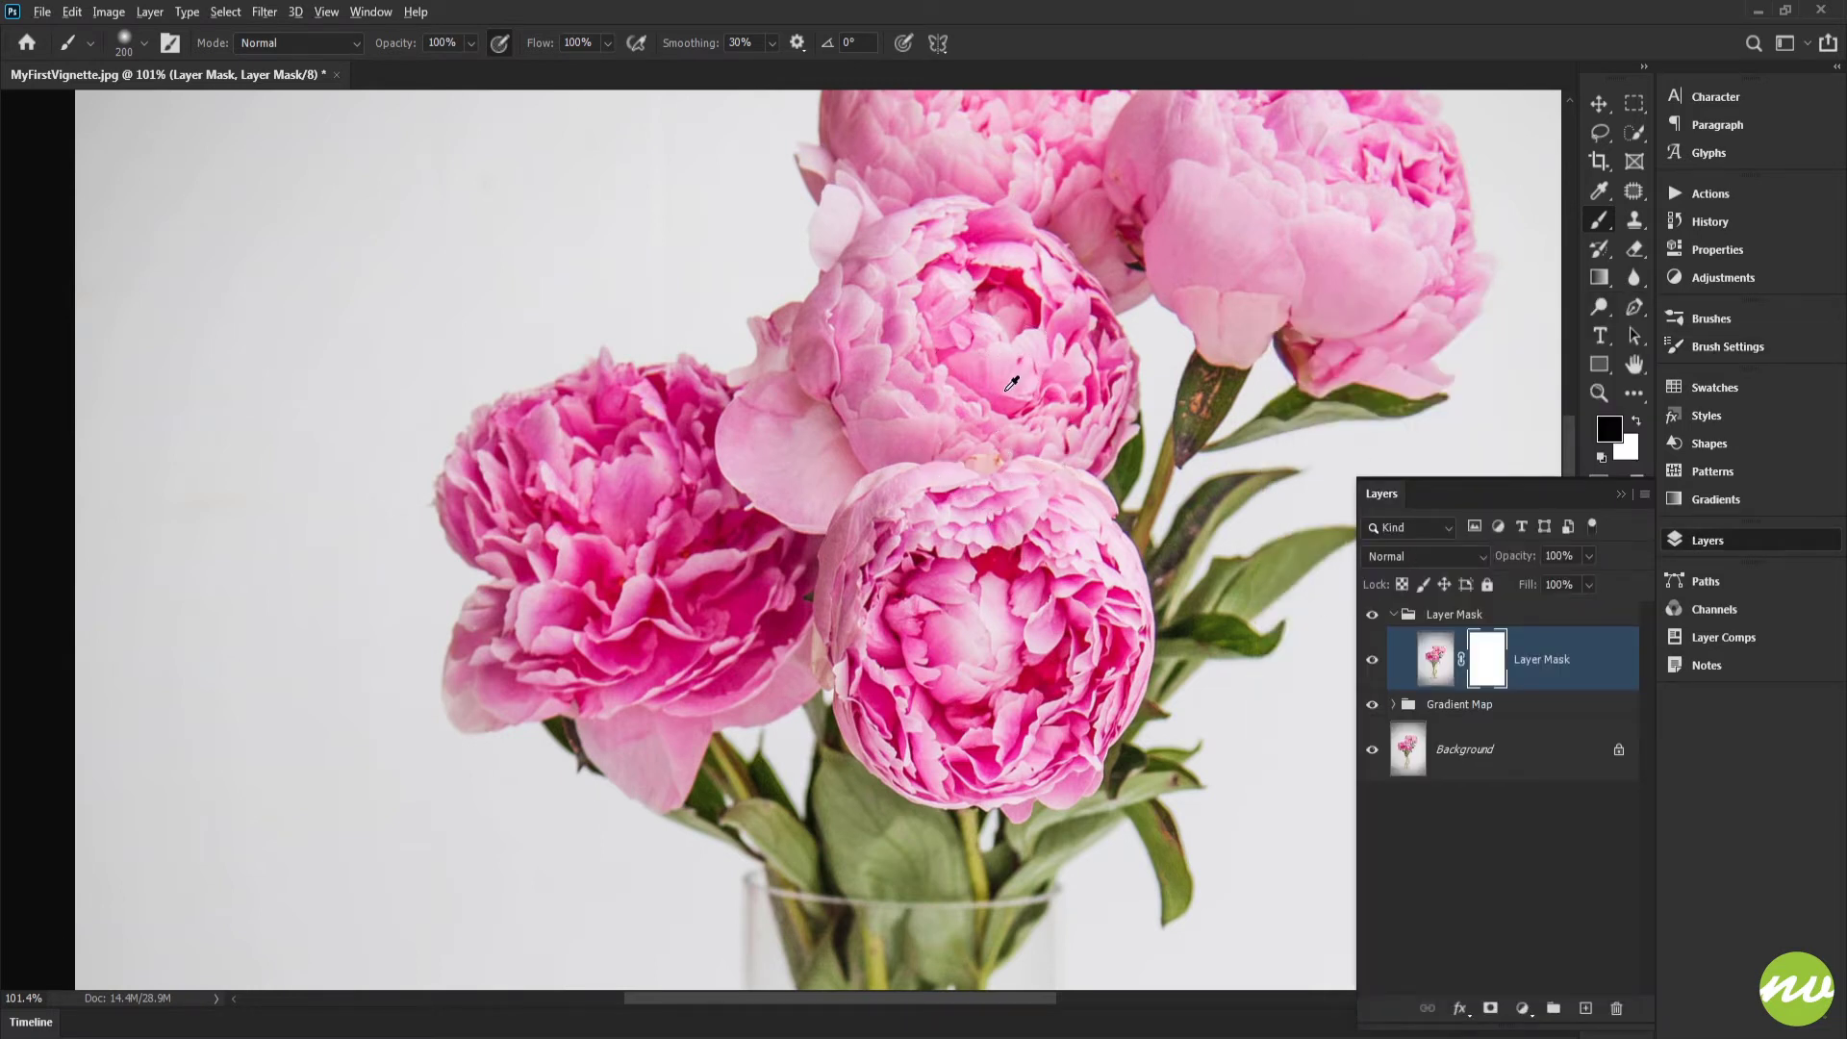
Step: Reduce the brush size to 113 px
{"action": "right_click", "coordinate": [1029, 367], "text": "alt"}
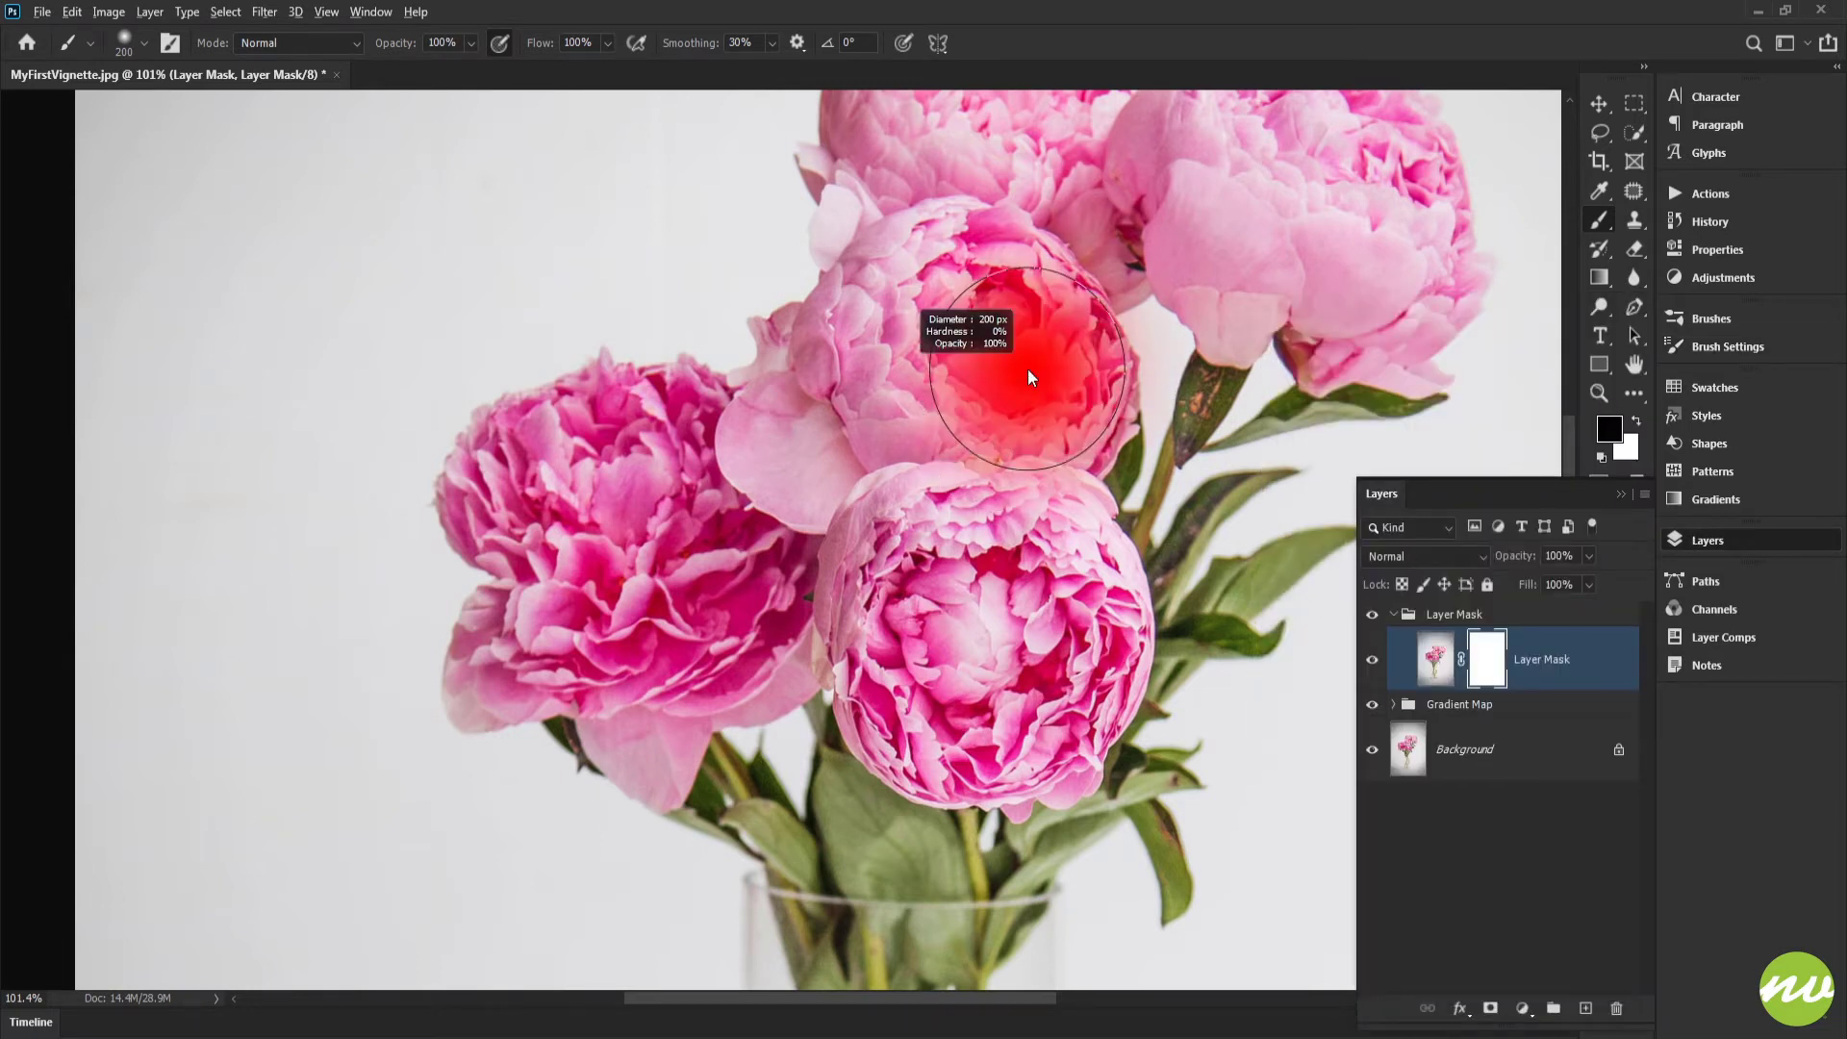
{"action": "mouse_move", "coordinate": [1027, 367]}
{"action": "left_mouse_down"}
{"action": "mouse_move", "coordinate": [983, 372]}
{"action": "mouse_move", "coordinate": [1090, 371]}
{"action": "mouse_move", "coordinate": [986, 374]}
{"action": "mouse_move", "coordinate": [984, 391]}
{"action": "mouse_move", "coordinate": [967, 312]}
{"action": "left_mouse_up"}
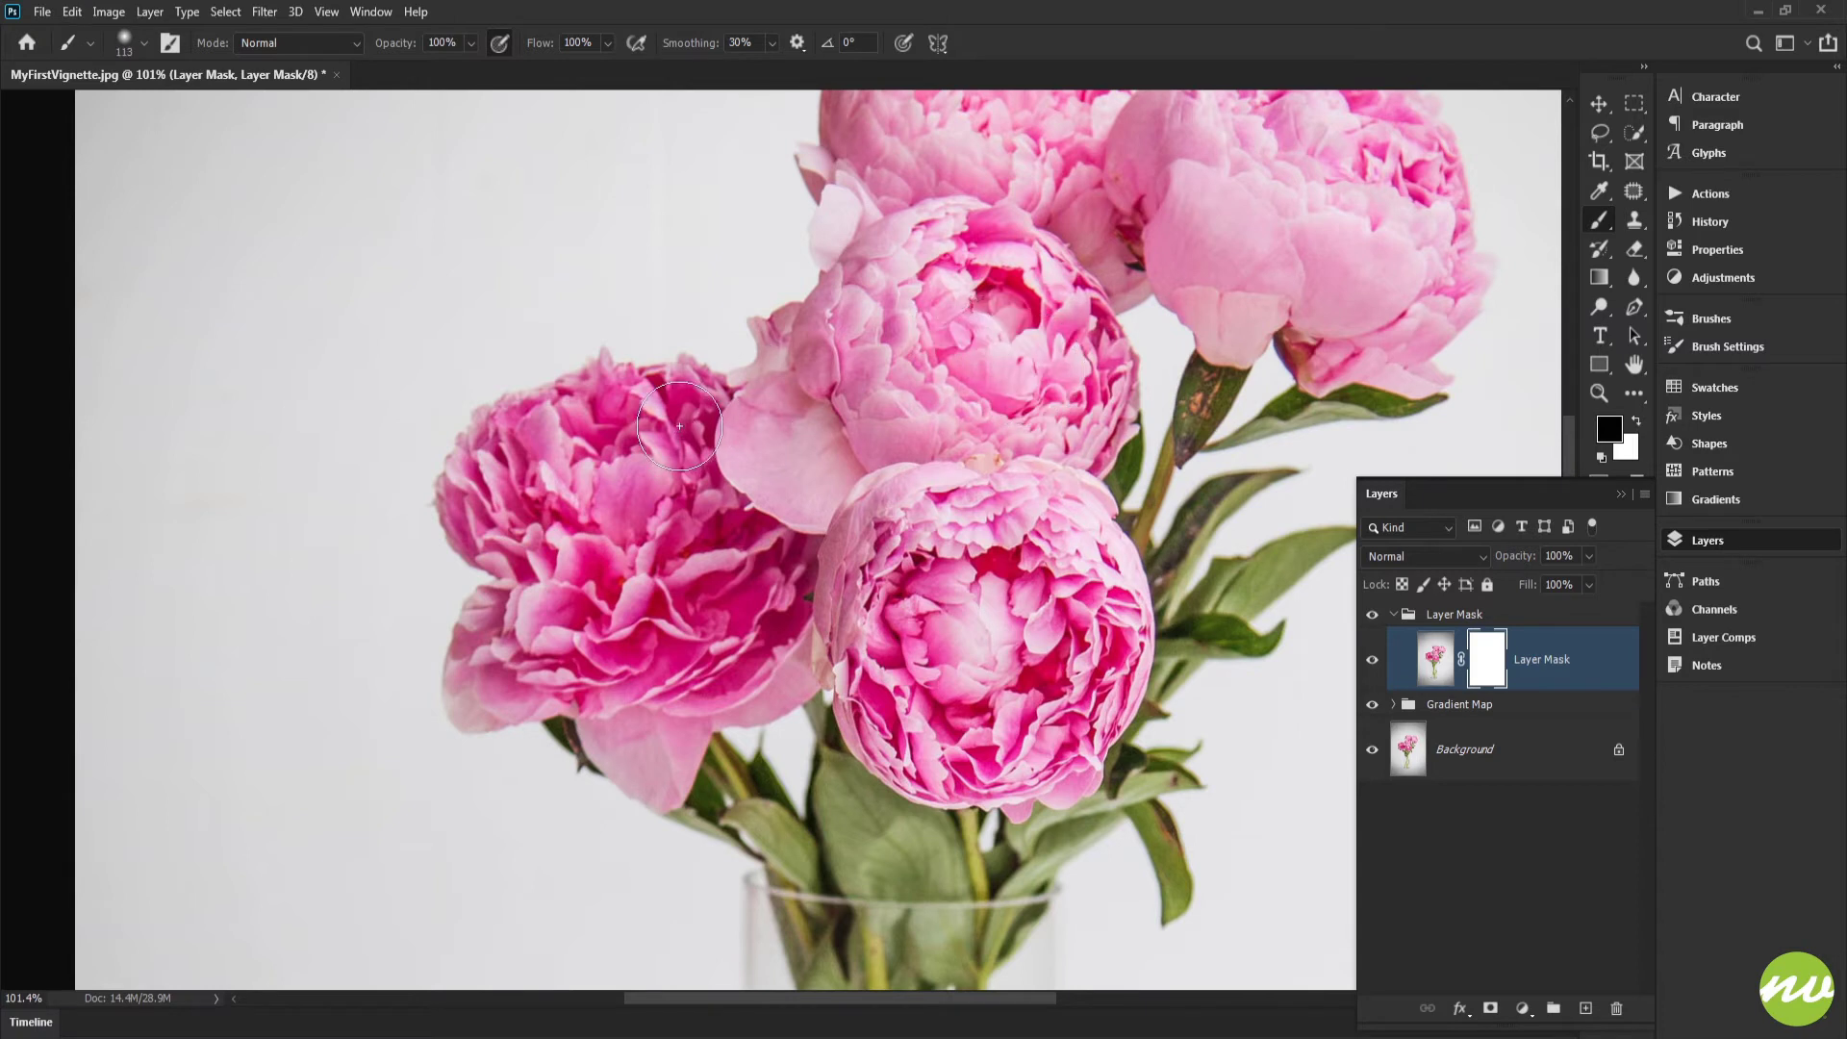
{"action": "mouse_move", "coordinate": [699, 420]}
{"action": "left_mouse_down"}
{"action": "mouse_move", "coordinate": [664, 369]}
{"action": "mouse_move", "coordinate": [731, 397]}
{"action": "mouse_move", "coordinate": [694, 429]}
{"action": "mouse_move", "coordinate": [707, 420]}
{"action": "left_mouse_up"}
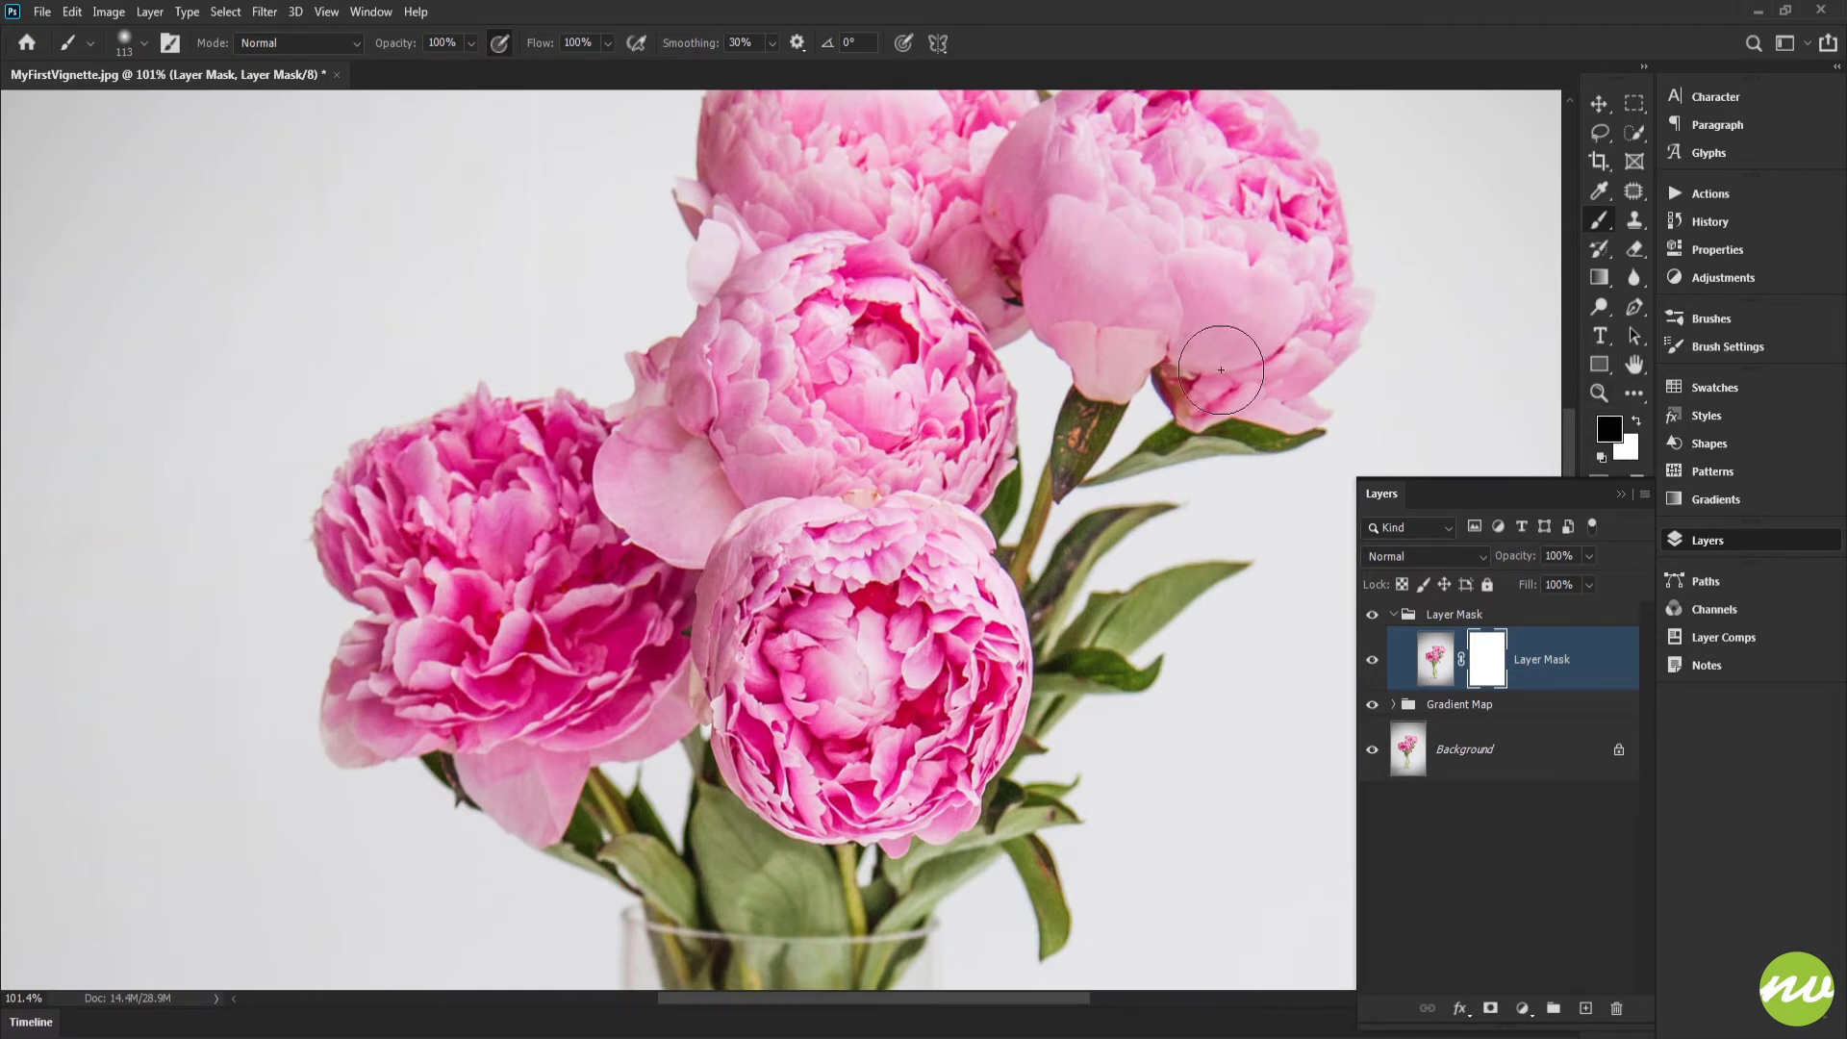
{"action": "left_click_drag", "start_coordinate": [1003, 324], "coordinate": [963, 354]}
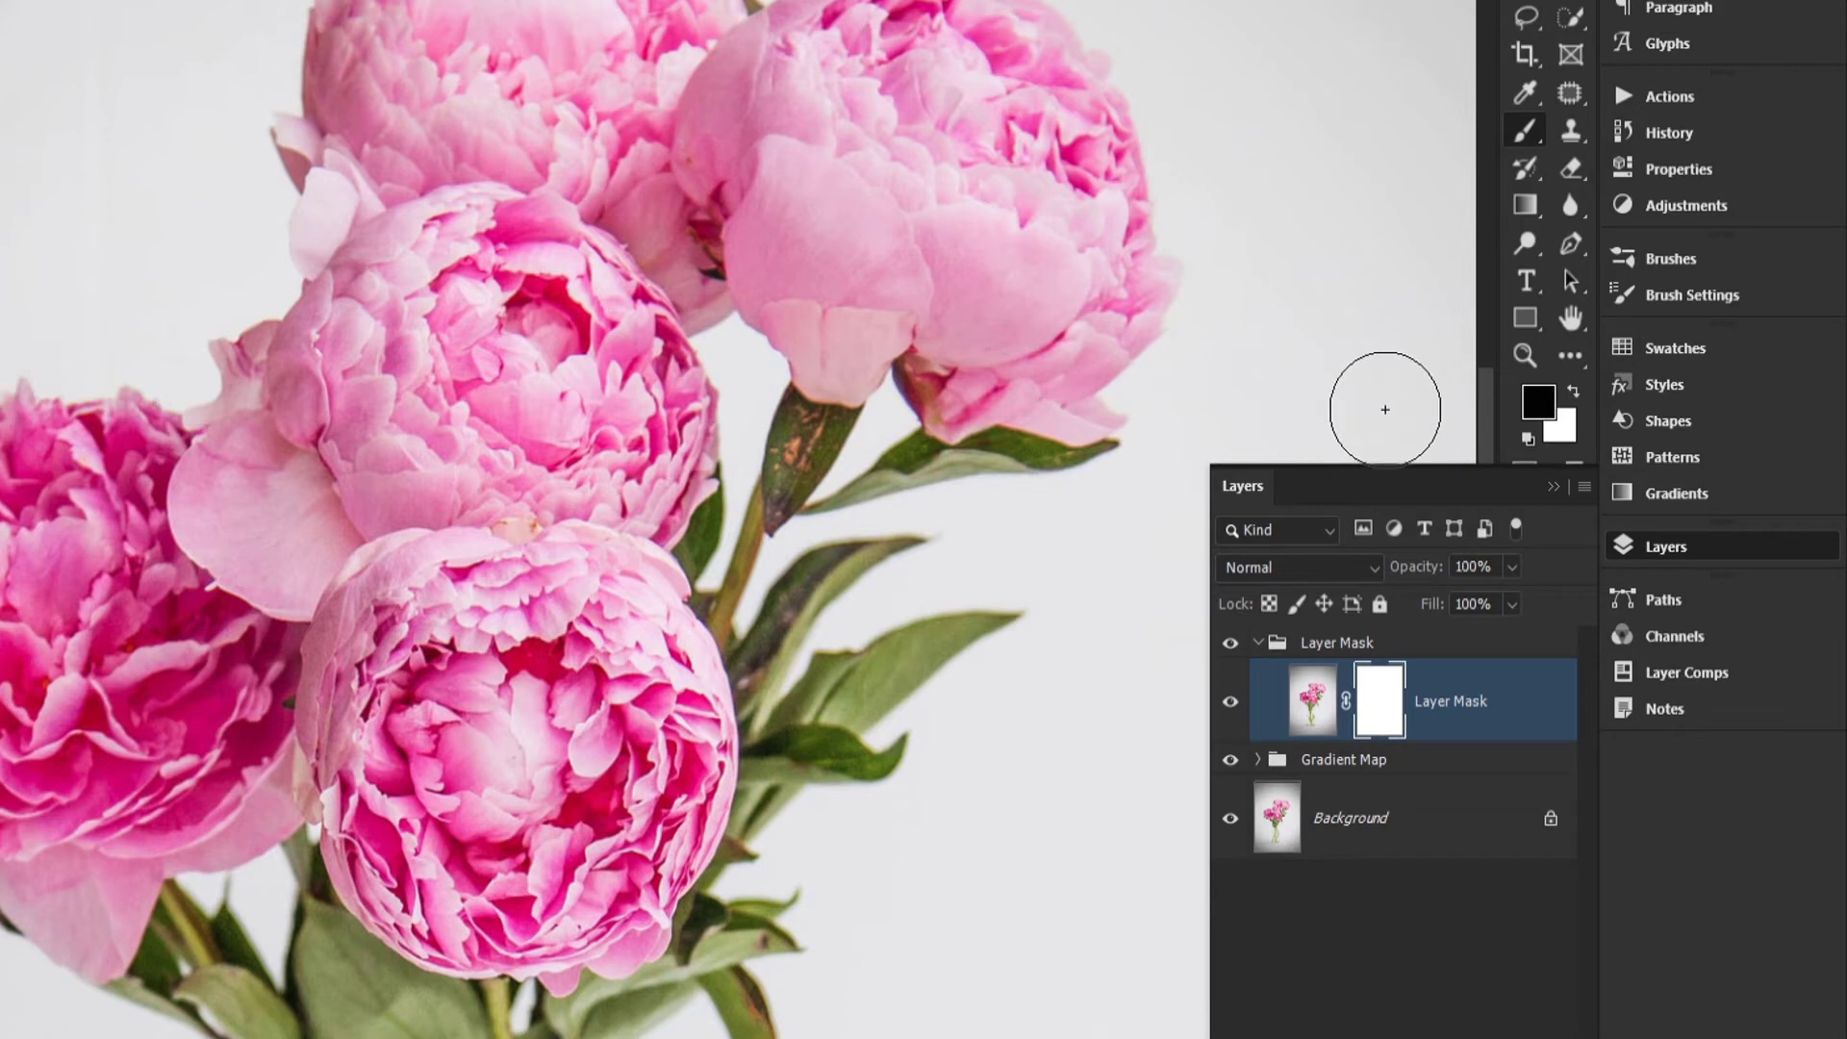
Step: Paint black on the layer mask over all the peony blossoms to hide their colour
{"action": "key", "text": "x"}
{"action": "key", "text": "x"}
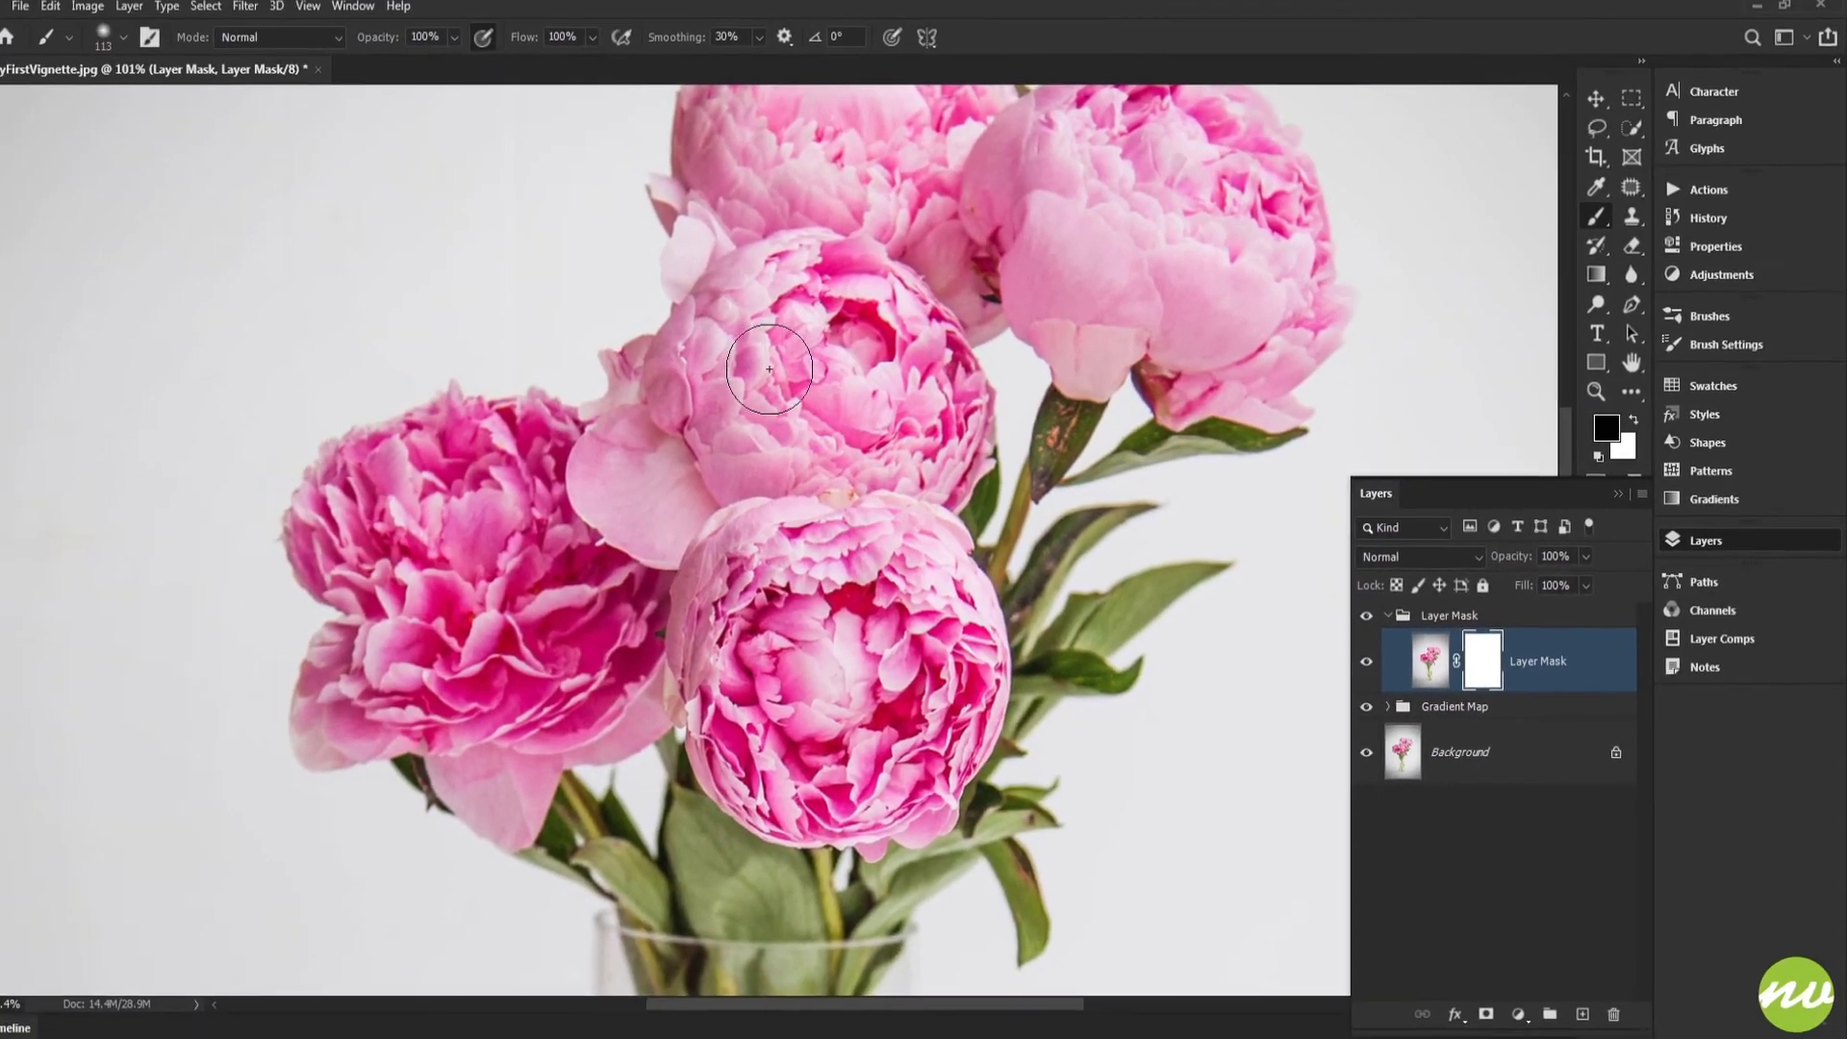
{"action": "key", "text": "space"}
{"action": "mouse_move", "coordinate": [684, 442]}
{"action": "left_mouse_down"}
{"action": "mouse_move", "coordinate": [839, 445]}
{"action": "mouse_move", "coordinate": [808, 425]}
{"action": "mouse_move", "coordinate": [549, 426]}
{"action": "mouse_move", "coordinate": [479, 457]}
{"action": "mouse_move", "coordinate": [435, 510]}
{"action": "mouse_move", "coordinate": [505, 630]}
{"action": "mouse_move", "coordinate": [466, 696]}
{"action": "mouse_move", "coordinate": [505, 731]}
{"action": "mouse_move", "coordinate": [587, 727]}
{"action": "mouse_move", "coordinate": [640, 789]}
{"action": "mouse_move", "coordinate": [687, 708]}
{"action": "mouse_move", "coordinate": [765, 674]}
{"action": "mouse_move", "coordinate": [717, 616]}
{"action": "mouse_move", "coordinate": [568, 587]}
{"action": "mouse_move", "coordinate": [673, 605]}
{"action": "mouse_move", "coordinate": [675, 502]}
{"action": "mouse_move", "coordinate": [754, 450]}
{"action": "mouse_move", "coordinate": [793, 525]}
{"action": "left_mouse_up"}
{"action": "mouse_move", "coordinate": [795, 537]}
{"action": "left_mouse_down"}
{"action": "mouse_move", "coordinate": [667, 439]}
{"action": "mouse_move", "coordinate": [736, 637]}
{"action": "mouse_move", "coordinate": [789, 685]}
{"action": "mouse_move", "coordinate": [905, 688]}
{"action": "mouse_move", "coordinate": [948, 630]}
{"action": "mouse_move", "coordinate": [956, 504]}
{"action": "mouse_move", "coordinate": [929, 433]}
{"action": "mouse_move", "coordinate": [756, 409]}
{"action": "mouse_move", "coordinate": [857, 611]}
{"action": "mouse_move", "coordinate": [875, 592]}
{"action": "mouse_move", "coordinate": [866, 493]}
{"action": "mouse_move", "coordinate": [820, 460]}
{"action": "left_mouse_up"}
{"action": "mouse_move", "coordinate": [762, 411]}
{"action": "left_mouse_down"}
{"action": "mouse_move", "coordinate": [735, 640]}
{"action": "mouse_move", "coordinate": [606, 606]}
{"action": "mouse_move", "coordinate": [616, 481]}
{"action": "mouse_move", "coordinate": [847, 394]}
{"action": "mouse_move", "coordinate": [924, 481]}
{"action": "mouse_move", "coordinate": [924, 578]}
{"action": "mouse_move", "coordinate": [639, 582]}
{"action": "mouse_move", "coordinate": [837, 476]}
{"action": "mouse_move", "coordinate": [825, 534]}
{"action": "mouse_move", "coordinate": [911, 584]}
{"action": "mouse_move", "coordinate": [886, 546]}
{"action": "left_mouse_up"}
{"action": "mouse_move", "coordinate": [1036, 418]}
{"action": "left_mouse_down"}
{"action": "mouse_move", "coordinate": [982, 552]}
{"action": "mouse_move", "coordinate": [915, 581]}
{"action": "mouse_move", "coordinate": [856, 521]}
{"action": "left_mouse_up"}
{"action": "mouse_move", "coordinate": [853, 530]}
{"action": "left_mouse_down"}
{"action": "mouse_move", "coordinate": [872, 569]}
{"action": "mouse_move", "coordinate": [917, 538]}
{"action": "mouse_move", "coordinate": [959, 586]}
{"action": "mouse_move", "coordinate": [1045, 604]}
{"action": "mouse_move", "coordinate": [1087, 551]}
{"action": "mouse_move", "coordinate": [1048, 372]}
{"action": "mouse_move", "coordinate": [925, 312]}
{"action": "mouse_move", "coordinate": [806, 374]}
{"action": "mouse_move", "coordinate": [817, 454]}
{"action": "mouse_move", "coordinate": [889, 479]}
{"action": "mouse_move", "coordinate": [861, 530]}
{"action": "mouse_move", "coordinate": [982, 429]}
{"action": "mouse_move", "coordinate": [954, 505]}
{"action": "mouse_move", "coordinate": [1049, 537]}
{"action": "mouse_move", "coordinate": [1050, 509]}
{"action": "mouse_move", "coordinate": [922, 368]}
{"action": "mouse_move", "coordinate": [933, 464]}
{"action": "mouse_move", "coordinate": [1061, 488]}
{"action": "mouse_move", "coordinate": [1077, 534]}
{"action": "left_mouse_up"}
{"action": "key", "text": "space"}
{"action": "left_click_drag", "start_coordinate": [917, 396], "coordinate": [1054, 513]}
{"action": "mouse_move", "coordinate": [924, 442]}
{"action": "left_mouse_down"}
{"action": "mouse_move", "coordinate": [818, 396]}
{"action": "mouse_move", "coordinate": [699, 394]}
{"action": "mouse_move", "coordinate": [658, 432]}
{"action": "mouse_move", "coordinate": [645, 485]}
{"action": "mouse_move", "coordinate": [647, 581]}
{"action": "mouse_move", "coordinate": [761, 557]}
{"action": "mouse_move", "coordinate": [796, 442]}
{"action": "mouse_move", "coordinate": [718, 474]}
{"action": "mouse_move", "coordinate": [809, 629]}
{"action": "mouse_move", "coordinate": [863, 635]}
{"action": "mouse_move", "coordinate": [953, 601]}
{"action": "left_mouse_up"}
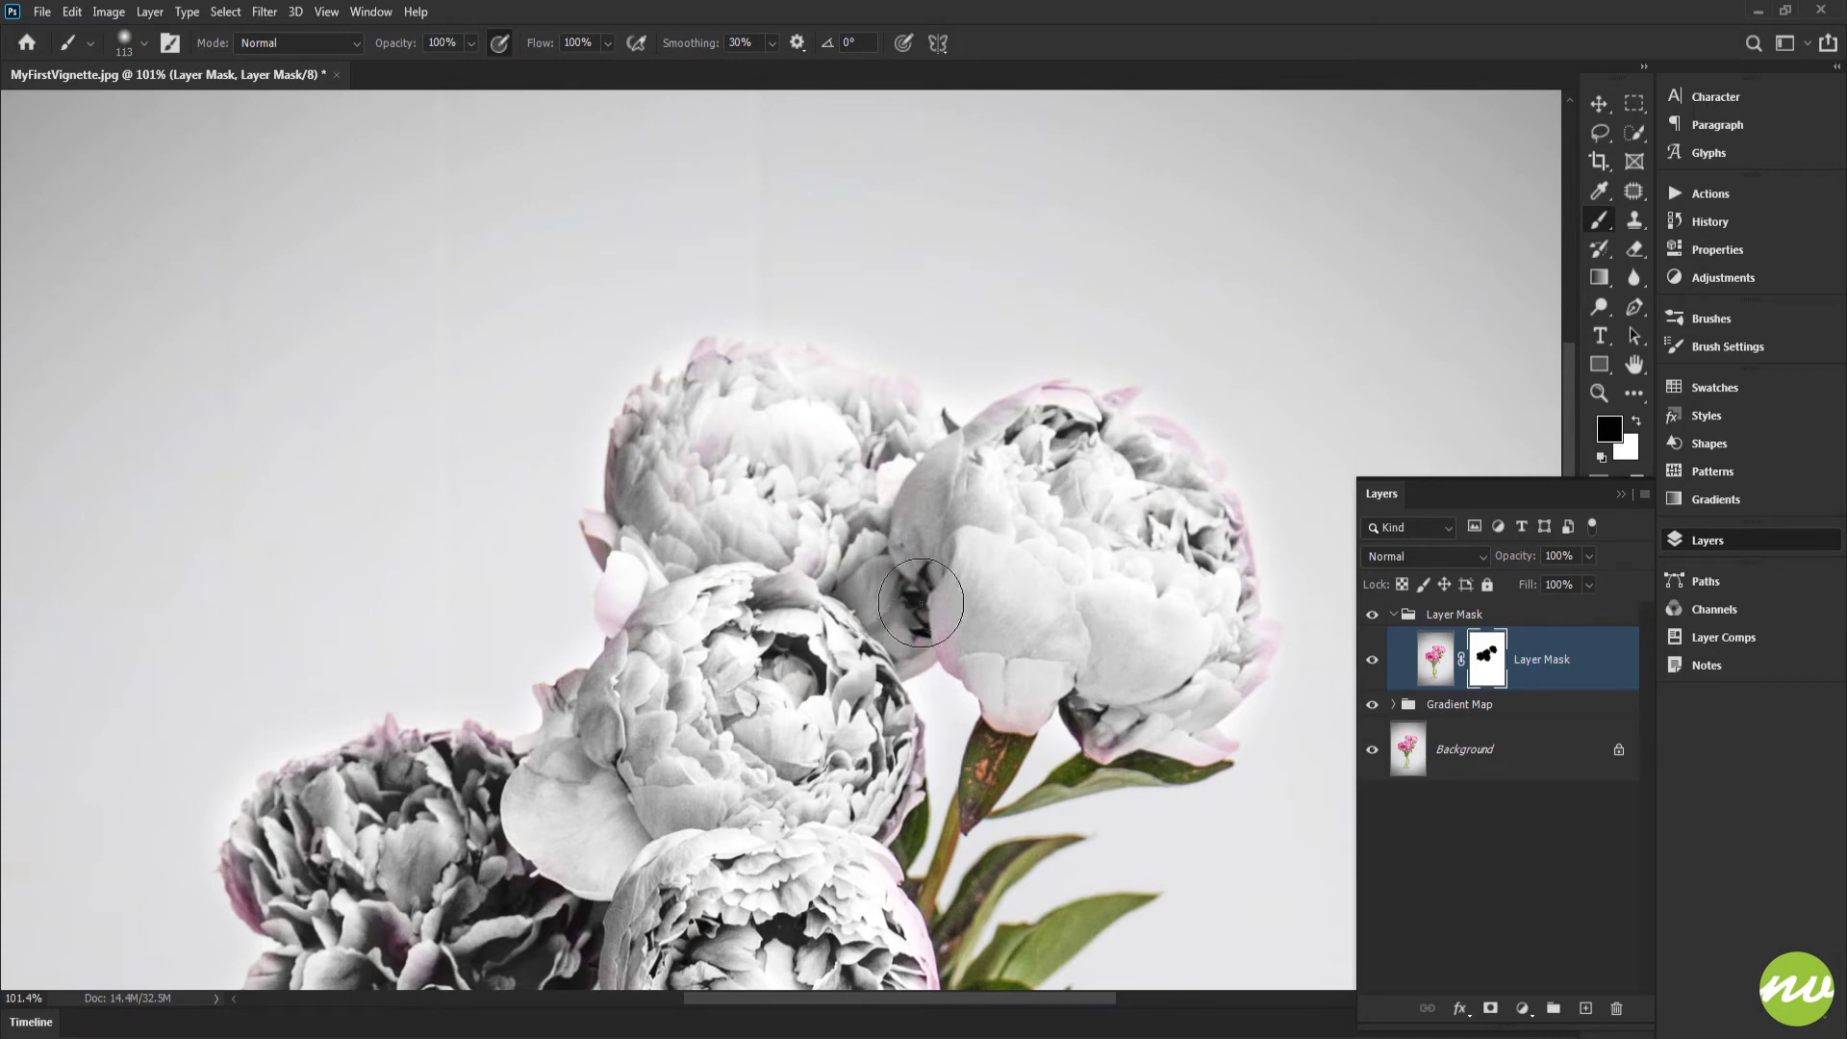
{"action": "key", "text": "space"}
{"action": "left_click_drag", "start_coordinate": [793, 589], "coordinate": [799, 242]}
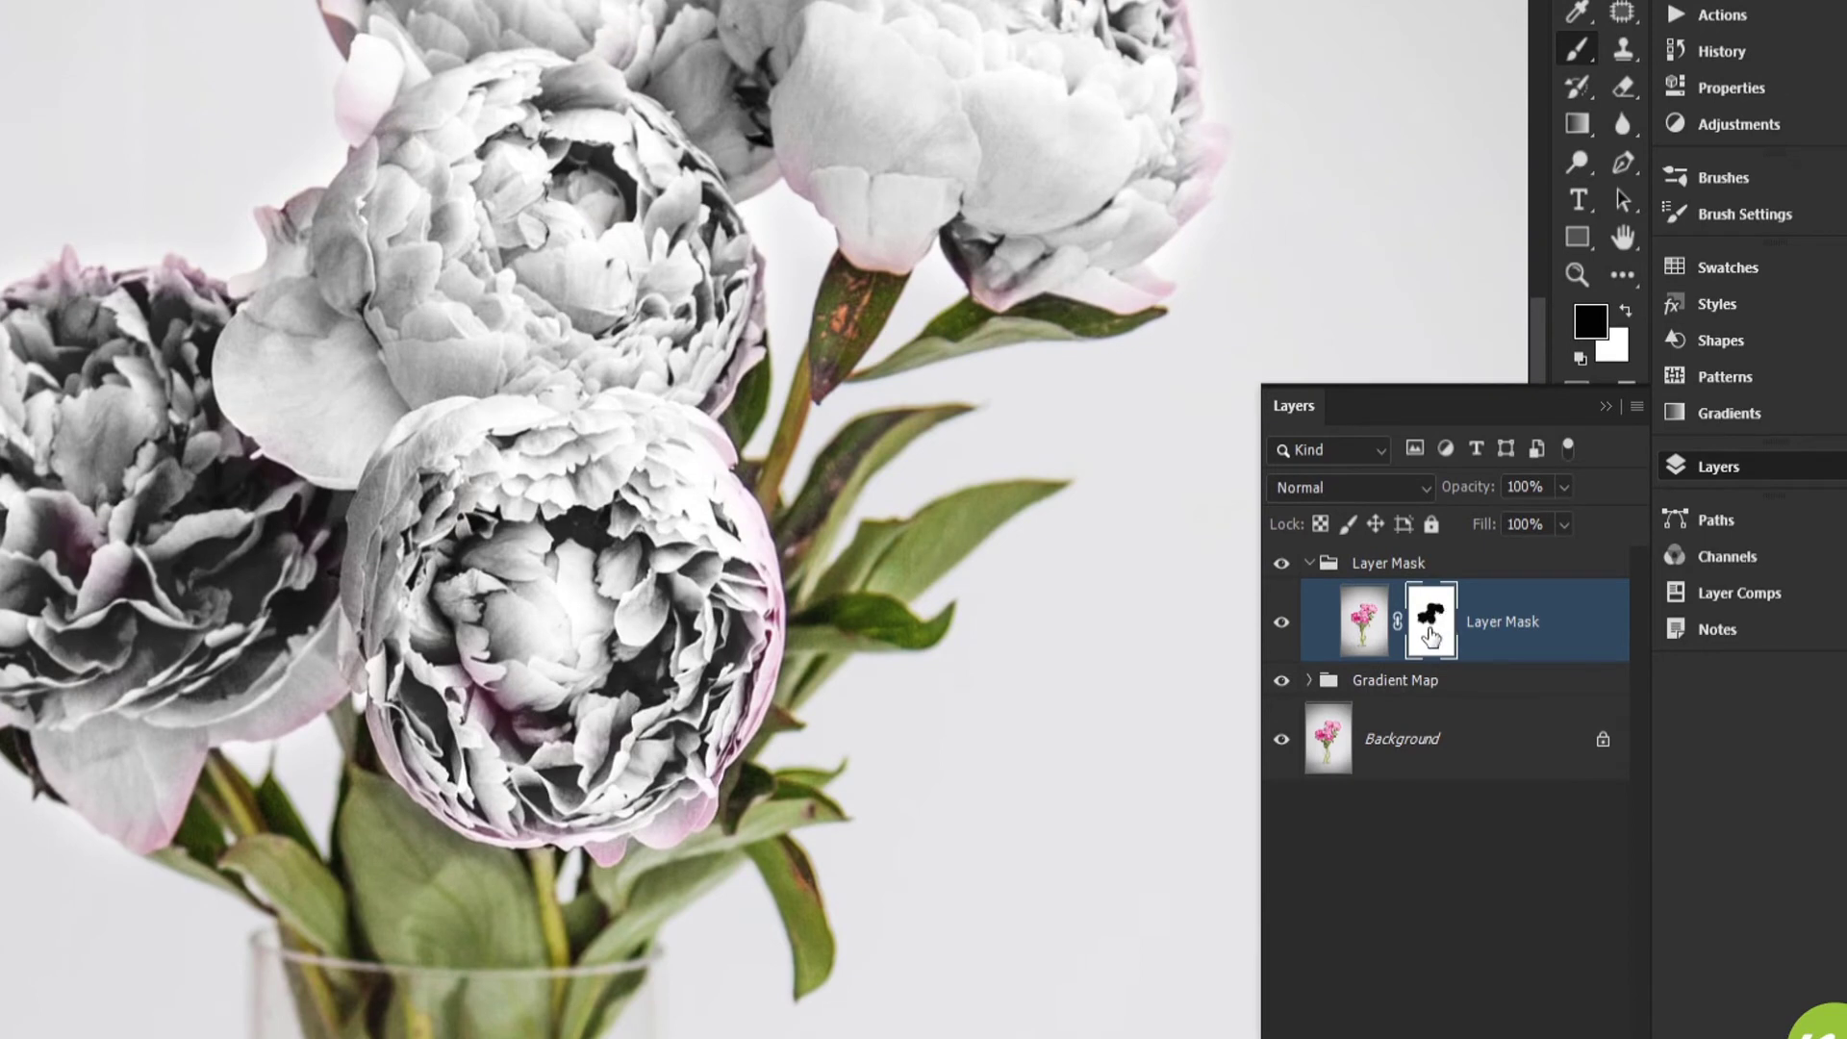
Step: Show the layer mask on its own, paint the leftover grey patches inside the blossoms black, and return to the image
{"action": "left_click", "coordinate": [1431, 635], "text": "alt"}
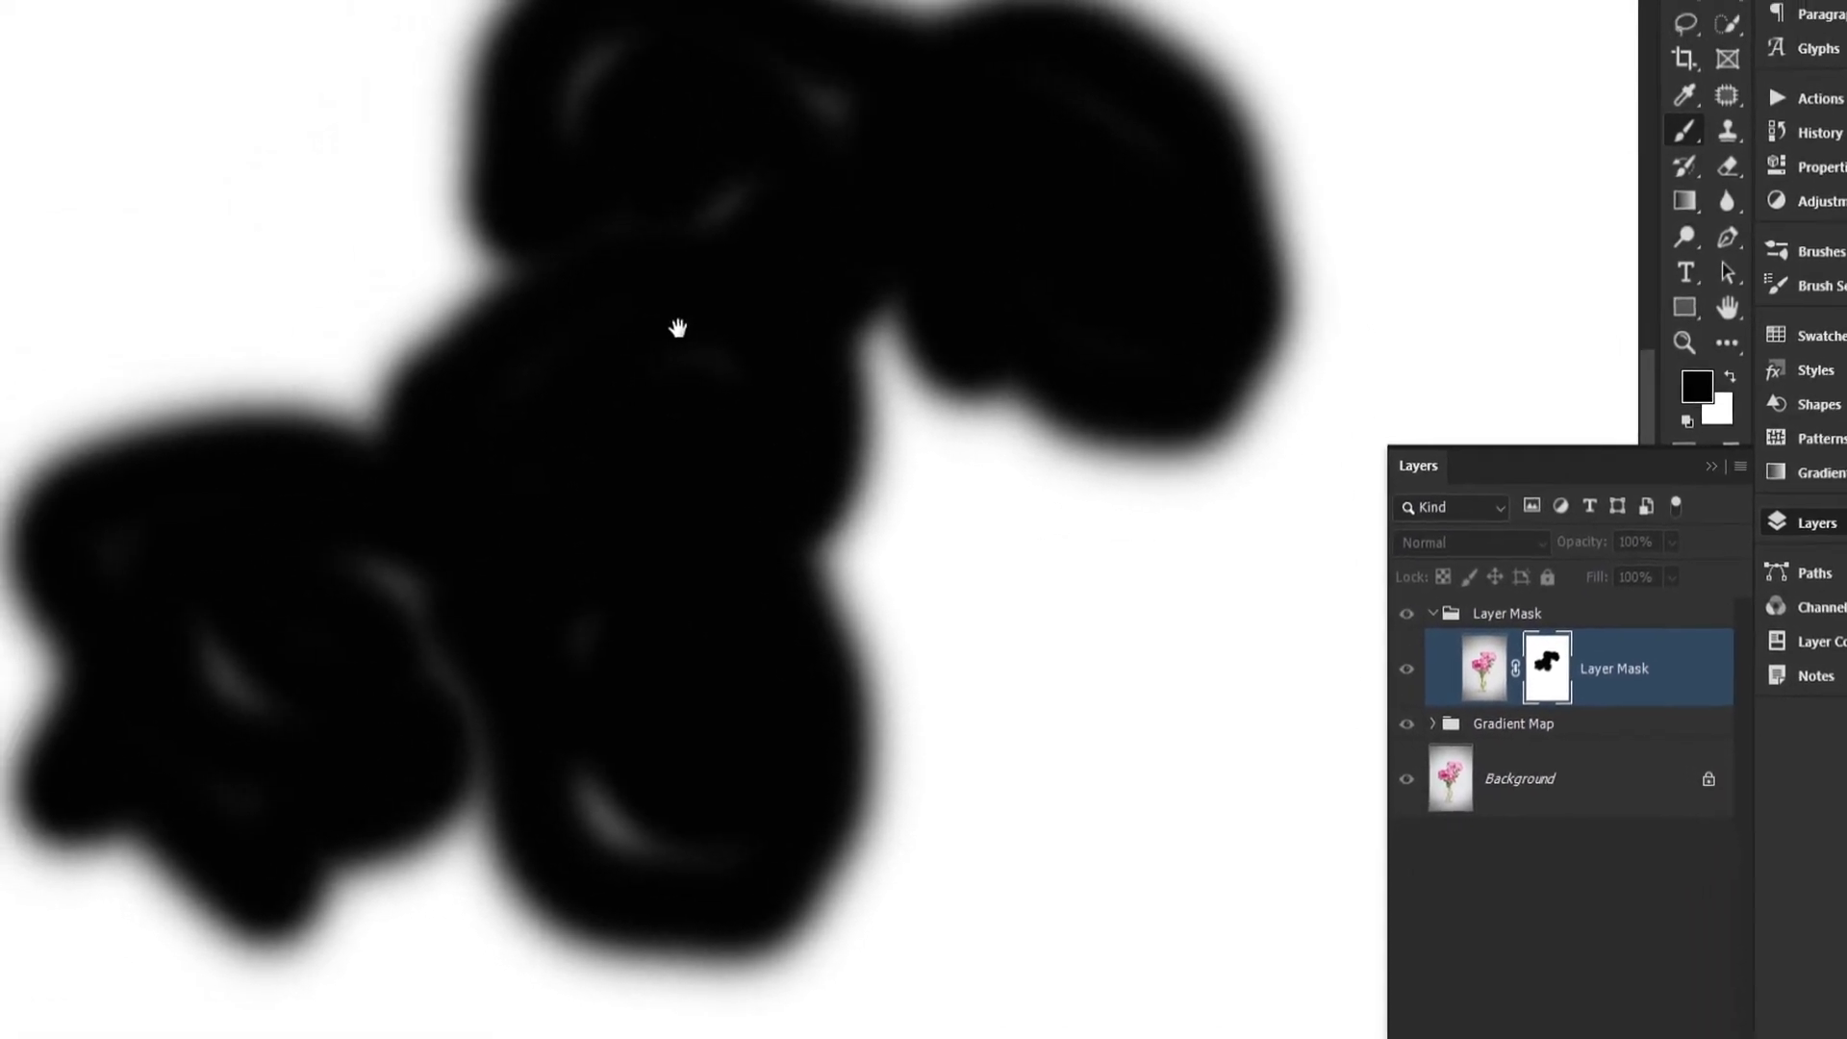
{"action": "mouse_move", "coordinate": [678, 328]}
{"action": "left_mouse_down"}
{"action": "mouse_move", "coordinate": [904, 334]}
{"action": "mouse_move", "coordinate": [1013, 314]}
{"action": "mouse_move", "coordinate": [1240, 385]}
{"action": "mouse_move", "coordinate": [1076, 227]}
{"action": "mouse_move", "coordinate": [1171, 417]}
{"action": "mouse_move", "coordinate": [915, 227]}
{"action": "mouse_move", "coordinate": [700, 278]}
{"action": "mouse_move", "coordinate": [756, 403]}
{"action": "mouse_move", "coordinate": [738, 526]}
{"action": "mouse_move", "coordinate": [787, 451]}
{"action": "mouse_move", "coordinate": [793, 343]}
{"action": "left_mouse_up"}
{"action": "left_click_drag", "start_coordinate": [707, 480], "coordinate": [789, 716]}
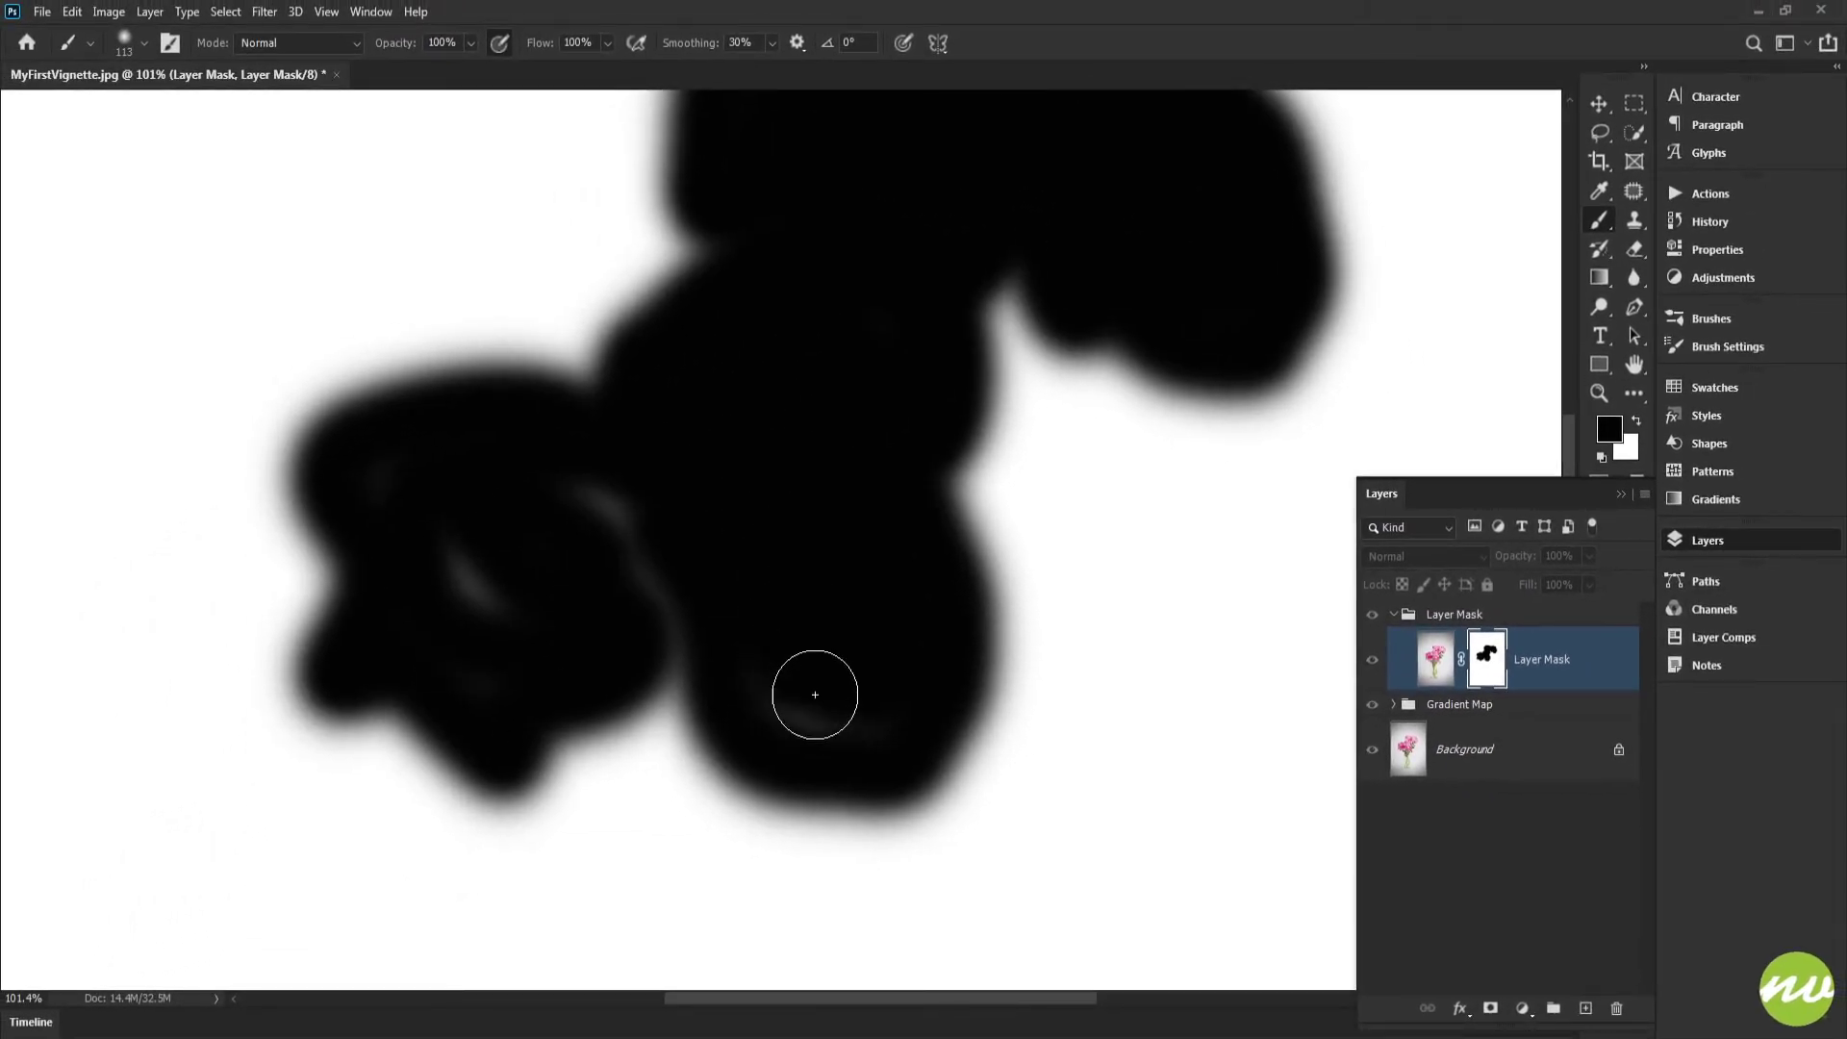
{"action": "mouse_move", "coordinate": [447, 537]}
{"action": "left_mouse_down"}
{"action": "mouse_move", "coordinate": [533, 553]}
{"action": "mouse_move", "coordinate": [485, 586]}
{"action": "mouse_move", "coordinate": [405, 479]}
{"action": "mouse_move", "coordinate": [450, 504]}
{"action": "mouse_move", "coordinate": [629, 487]}
{"action": "mouse_move", "coordinate": [728, 521]}
{"action": "mouse_move", "coordinate": [749, 508]}
{"action": "mouse_move", "coordinate": [726, 460]}
{"action": "left_mouse_up"}
{"action": "mouse_move", "coordinate": [759, 553]}
{"action": "left_mouse_down"}
{"action": "mouse_move", "coordinate": [766, 642]}
{"action": "mouse_move", "coordinate": [884, 629]}
{"action": "left_mouse_up"}
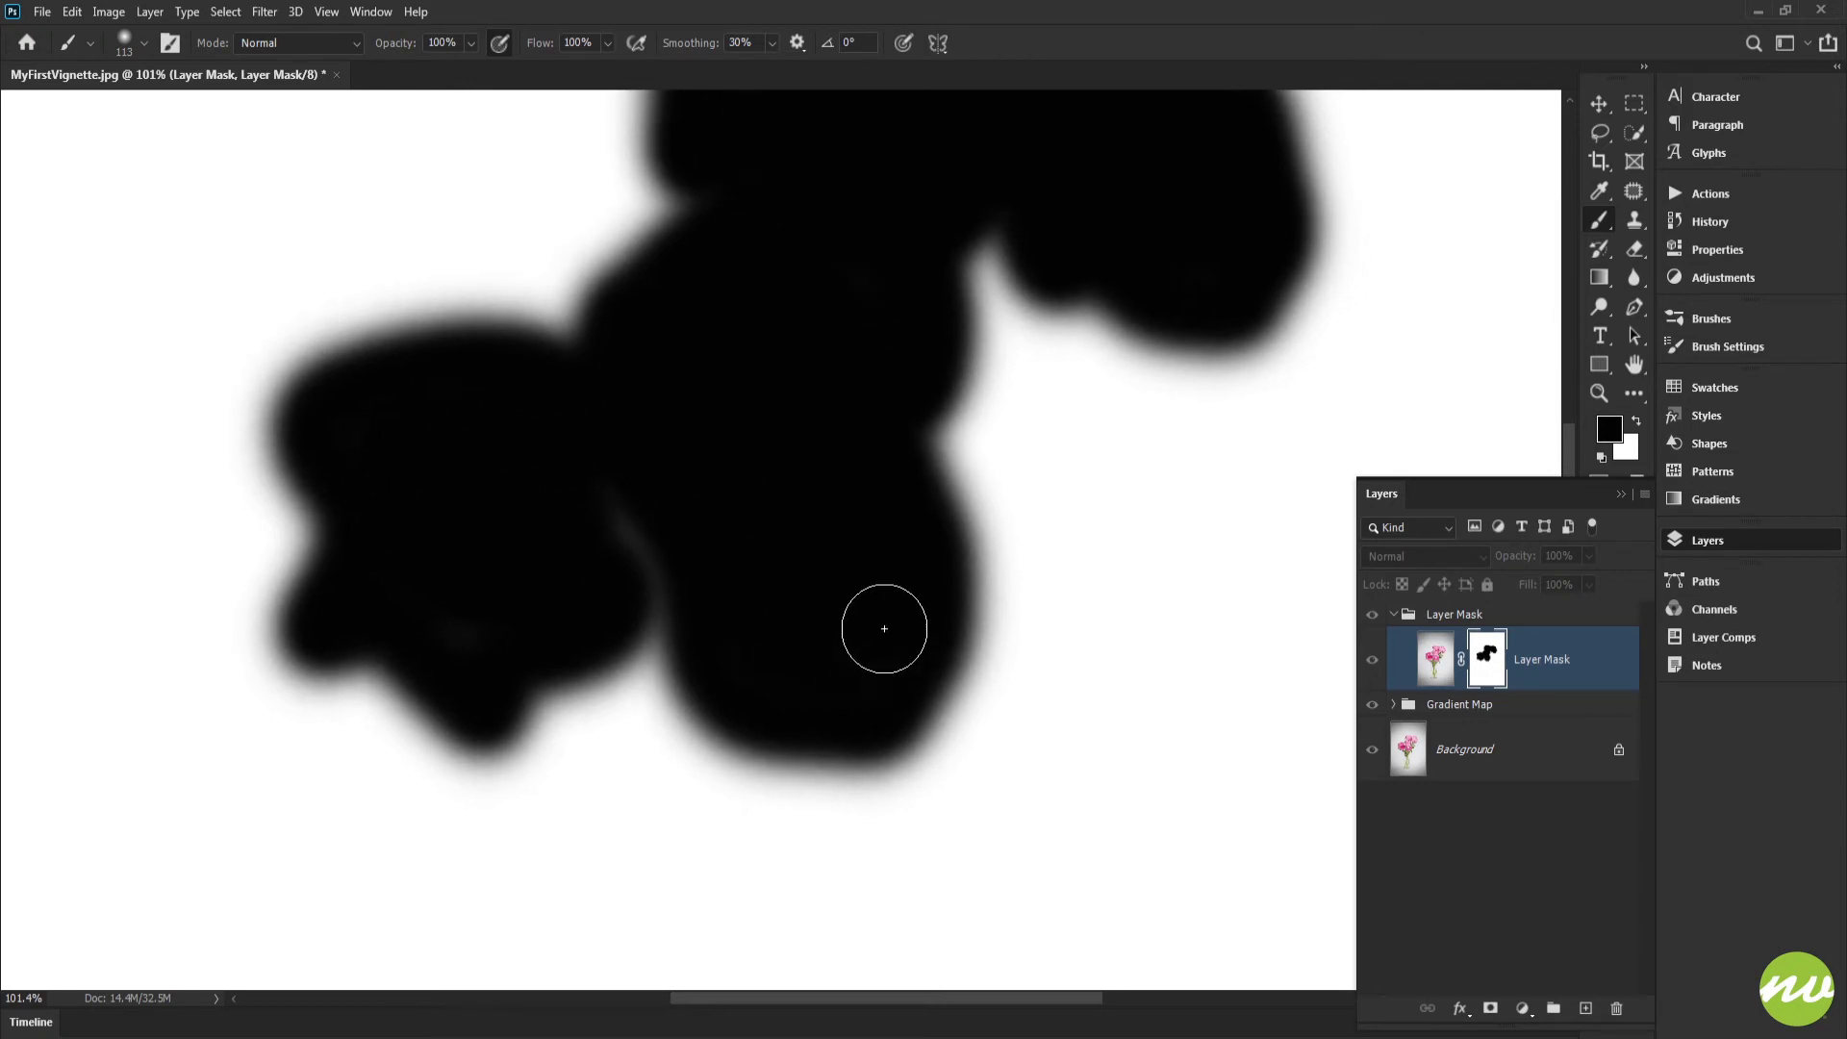
{"action": "mouse_move", "coordinate": [697, 425]}
{"action": "left_mouse_down"}
{"action": "mouse_move", "coordinate": [705, 544]}
{"action": "mouse_move", "coordinate": [726, 518]}
{"action": "left_mouse_up"}
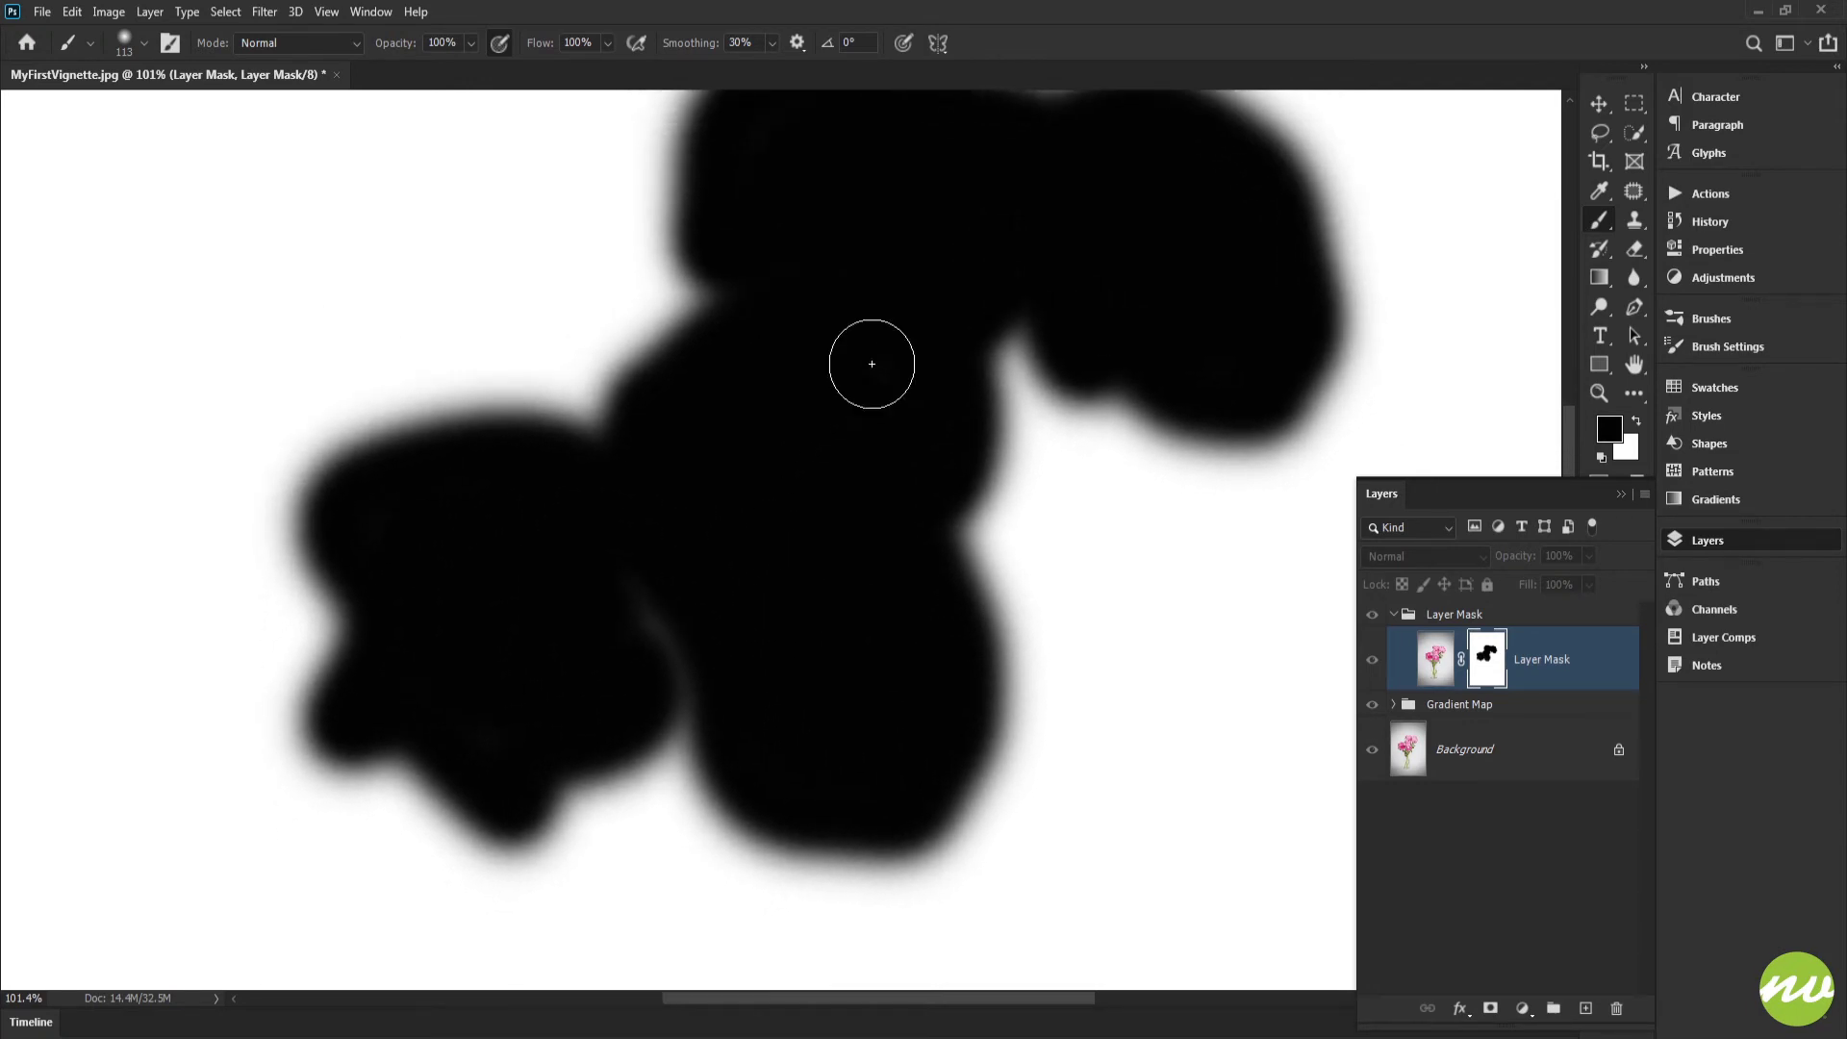
{"action": "left_click_drag", "start_coordinate": [829, 418], "coordinate": [812, 475]}
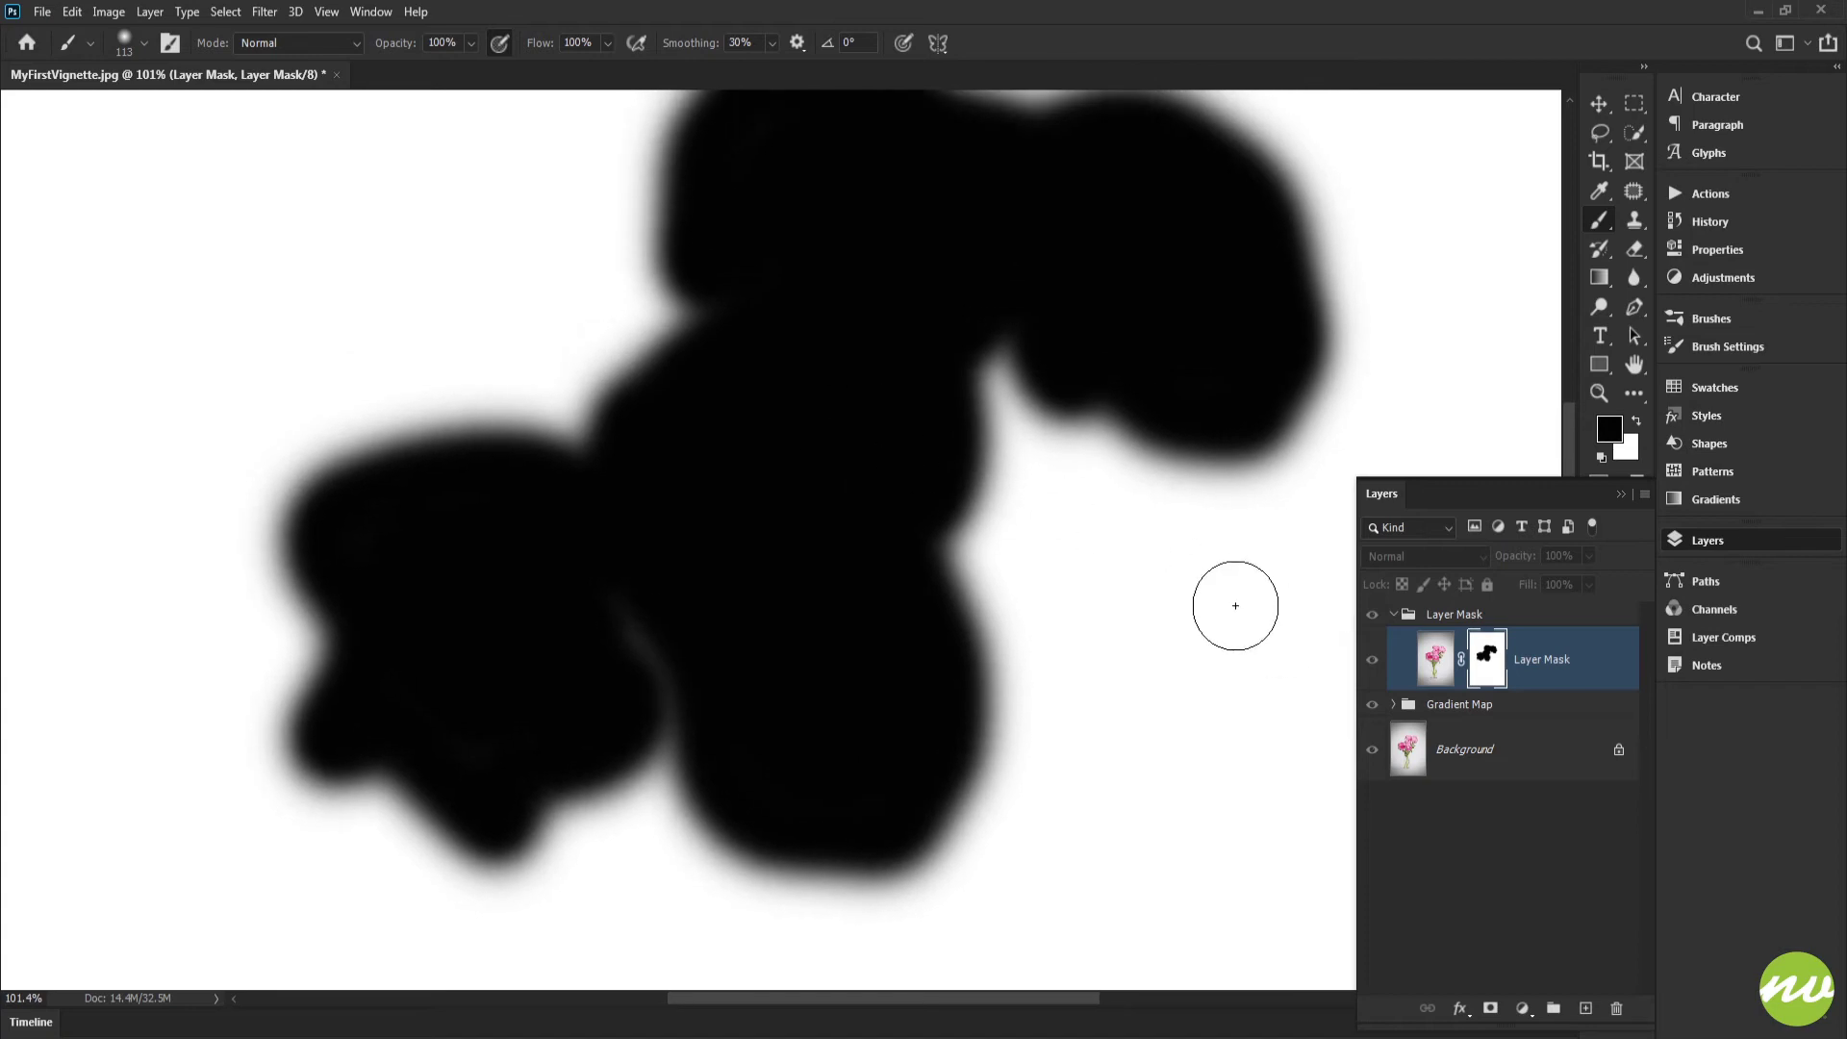
{"action": "left_click_drag", "start_coordinate": [852, 560], "coordinate": [844, 524]}
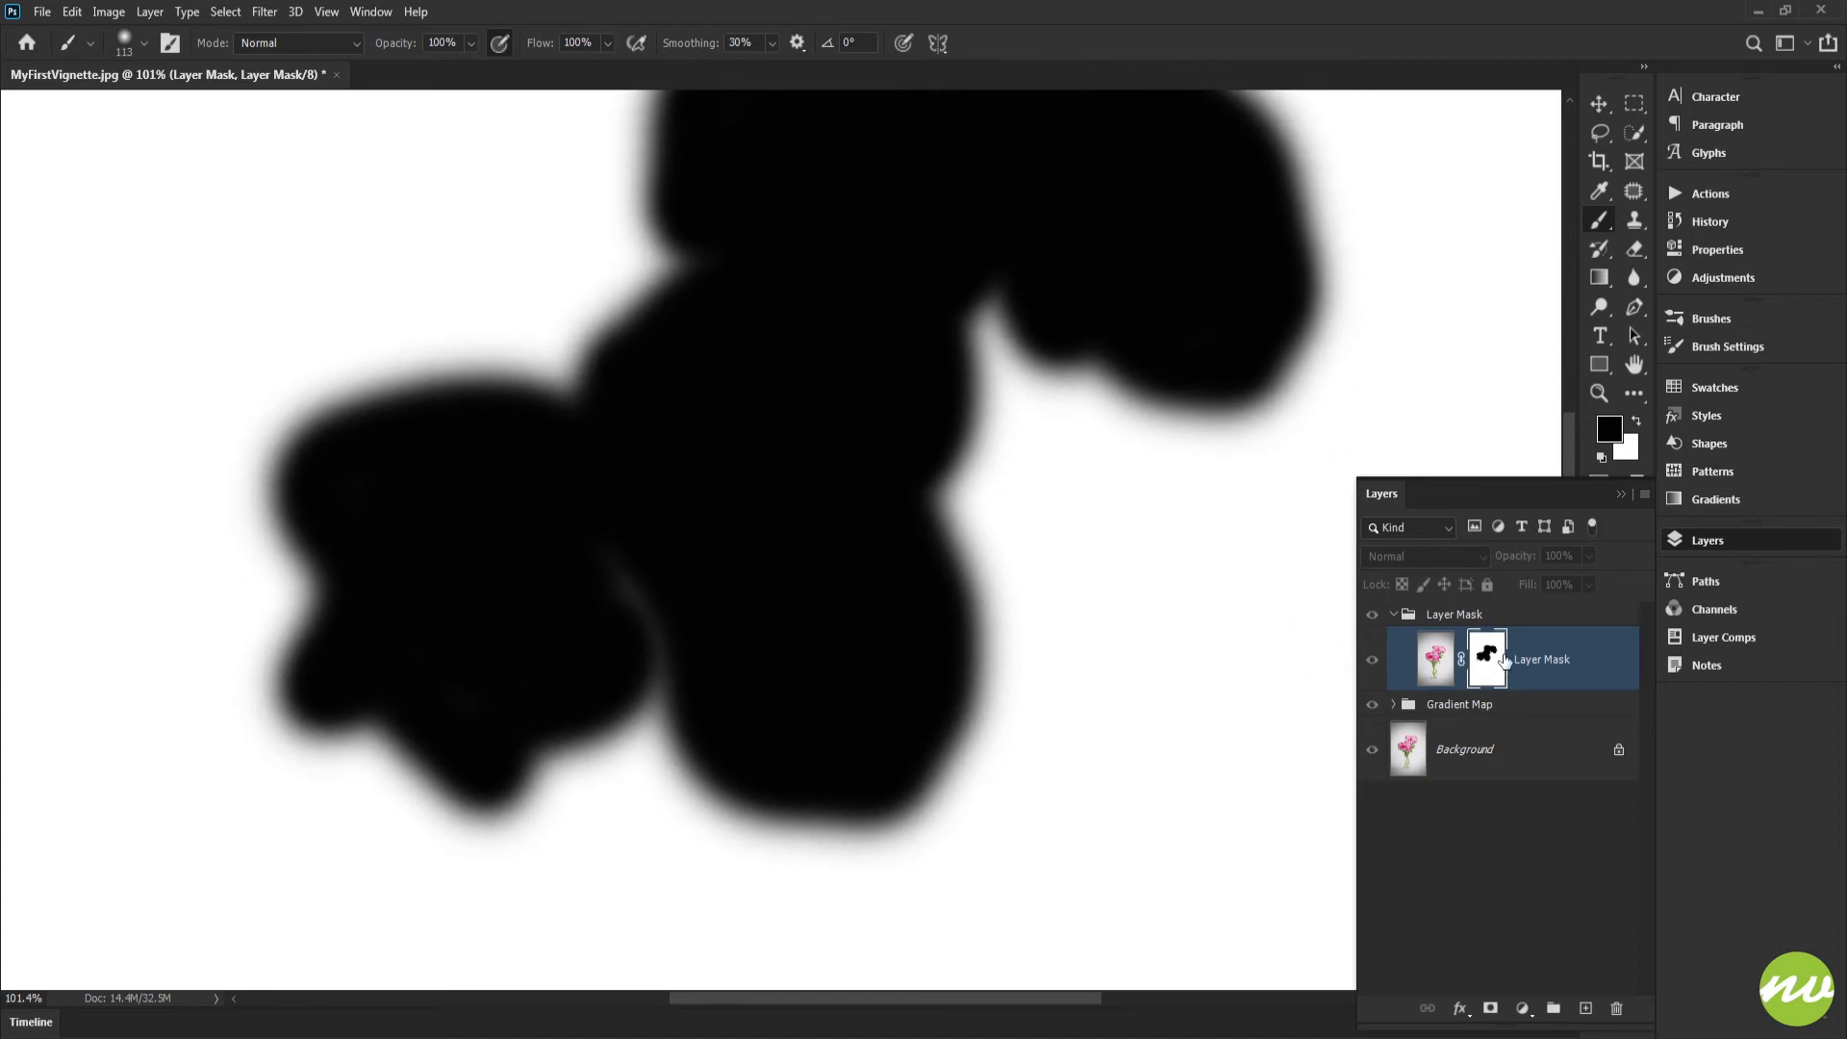
{"action": "left_click", "coordinate": [1485, 660], "text": "alt"}
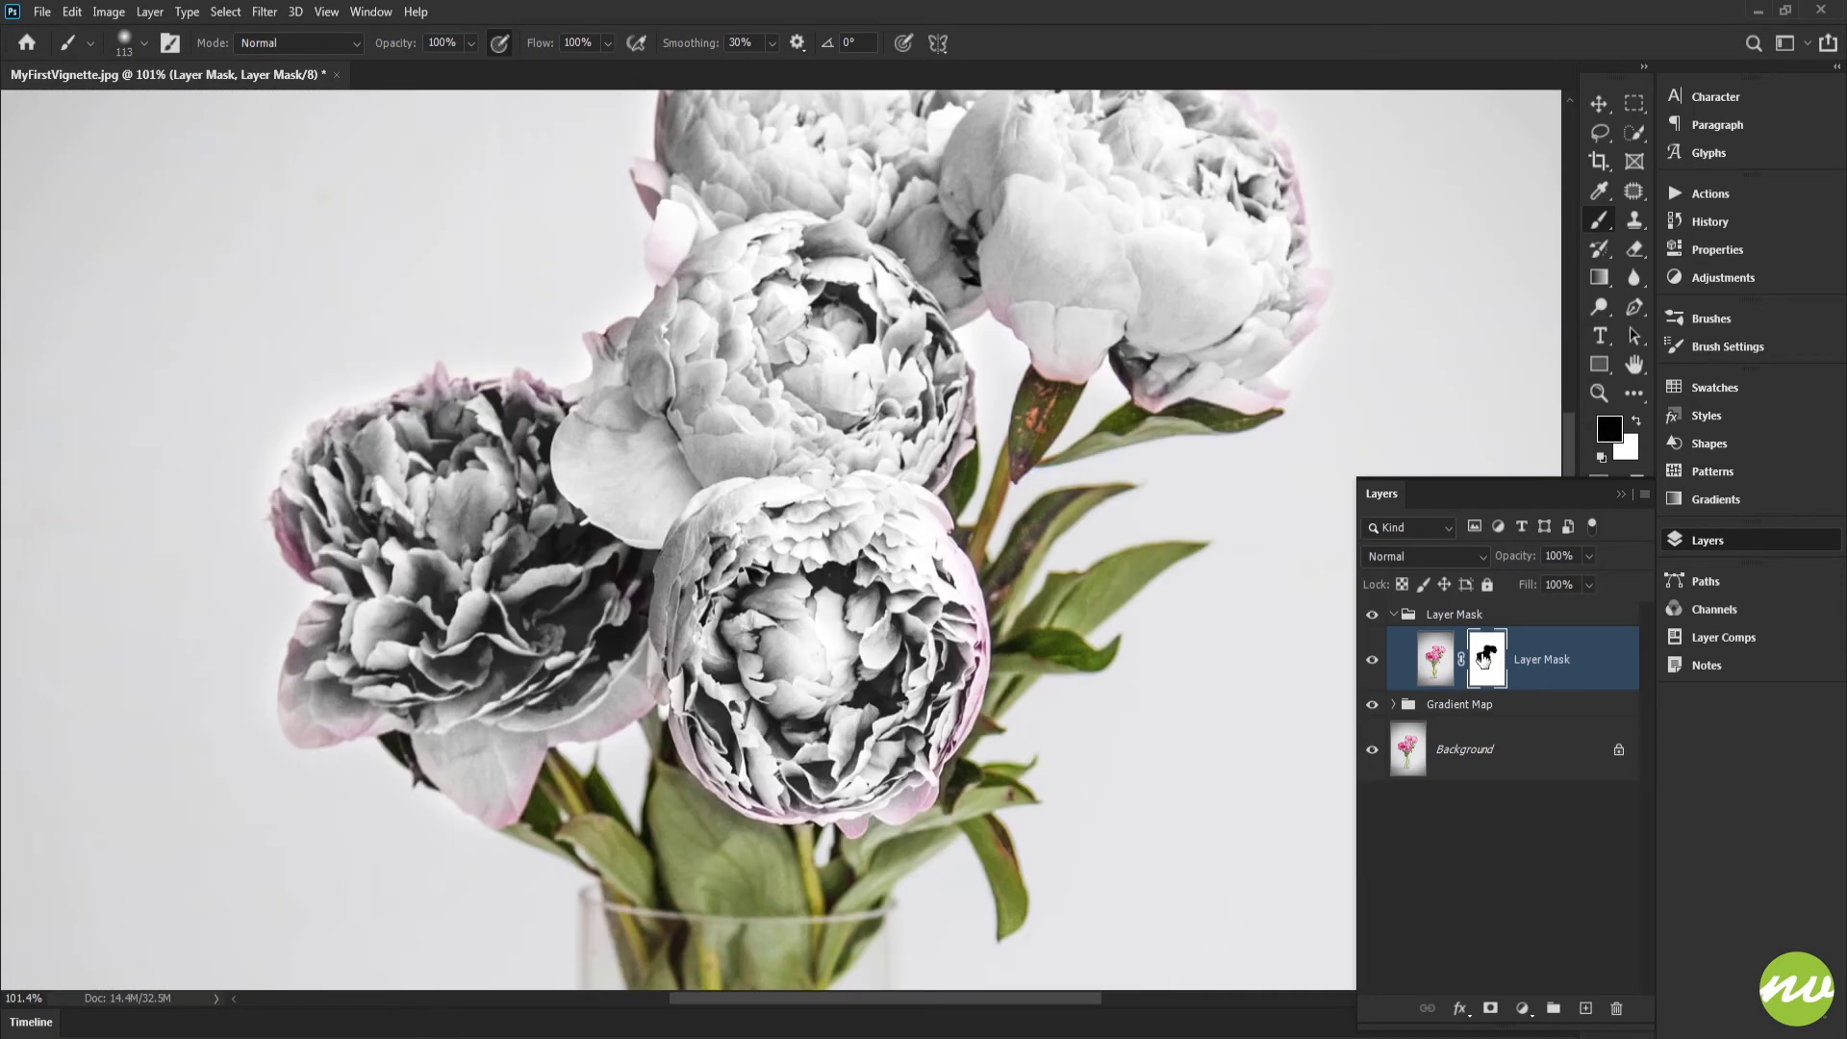
Step: Examine the painted mask's coverage of the blossoms as a red overlay and as a stand-alone mask
{"action": "left_click", "coordinate": [1485, 660], "text": "alt+shift"}
{"action": "left_click", "coordinate": [1485, 660], "text": "alt+shift"}
{"action": "left_click", "coordinate": [1485, 660], "text": "alt+shift"}
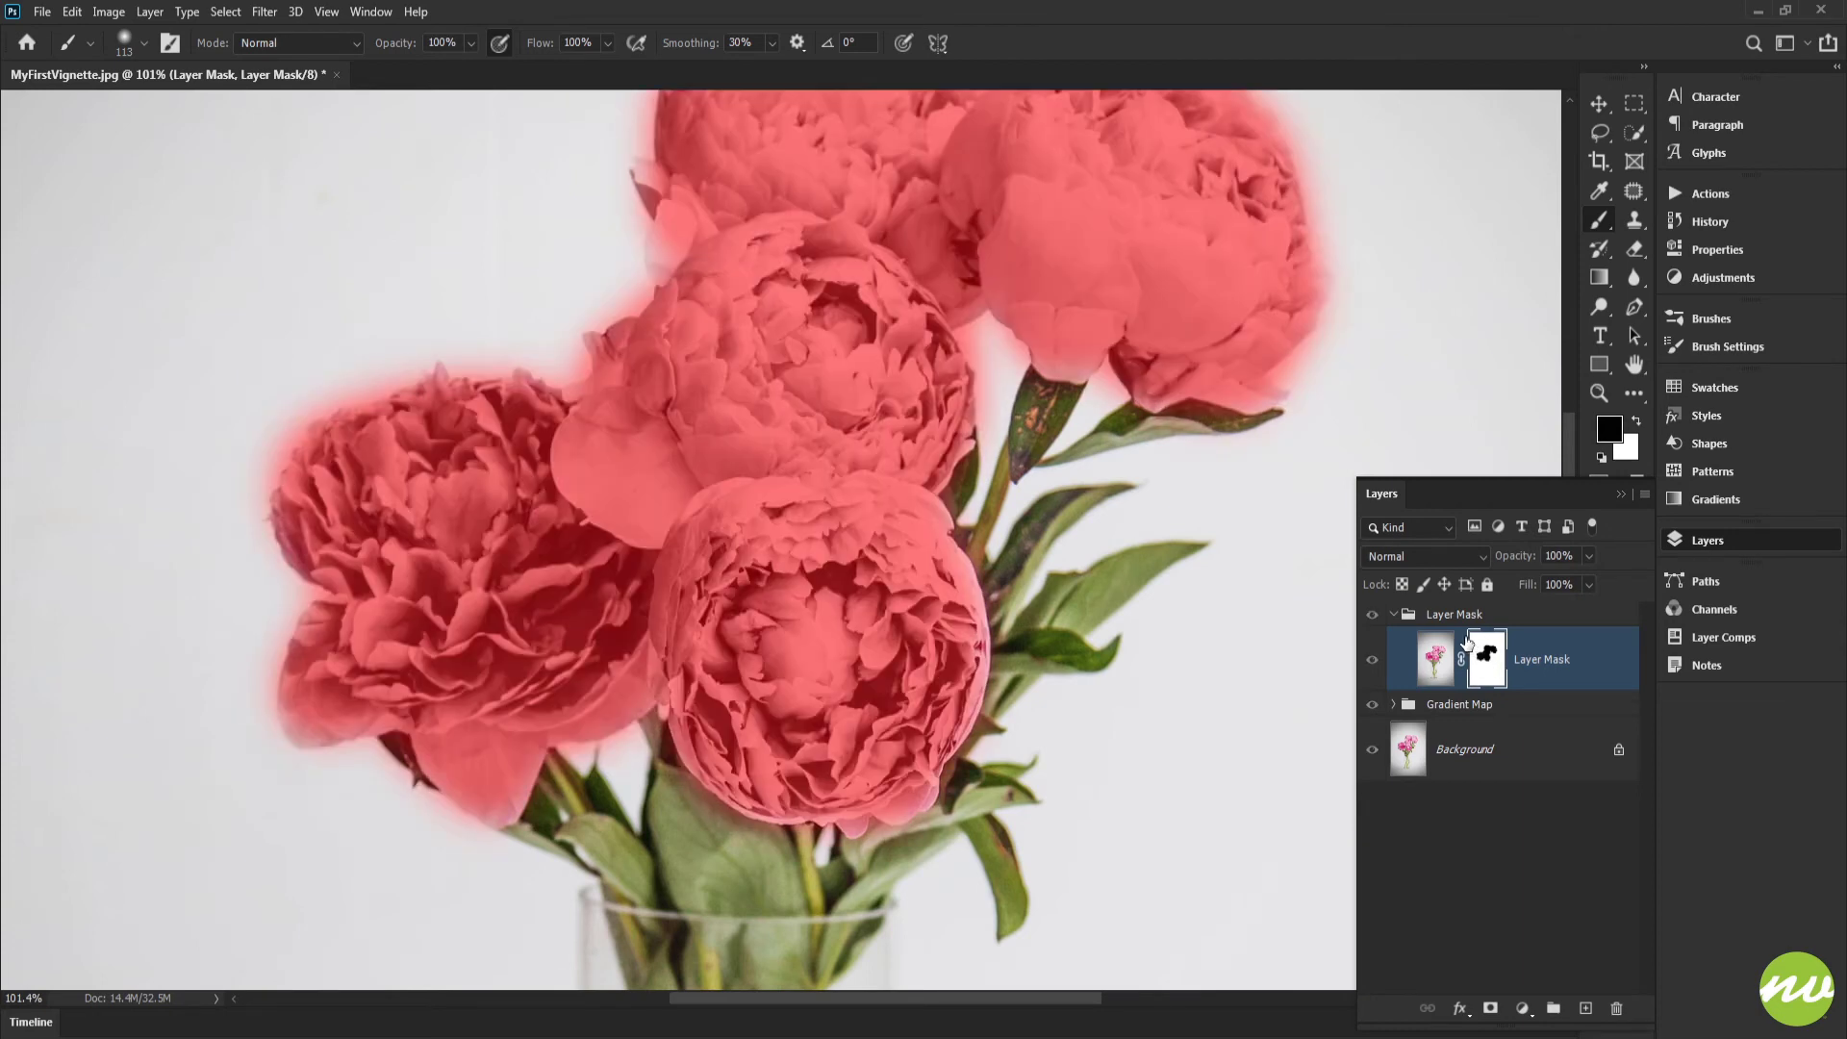
{"action": "mouse_move", "coordinate": [823, 477]}
{"action": "left_mouse_down"}
{"action": "mouse_move", "coordinate": [809, 516]}
{"action": "mouse_move", "coordinate": [784, 463]}
{"action": "mouse_move", "coordinate": [800, 538]}
{"action": "left_mouse_up"}
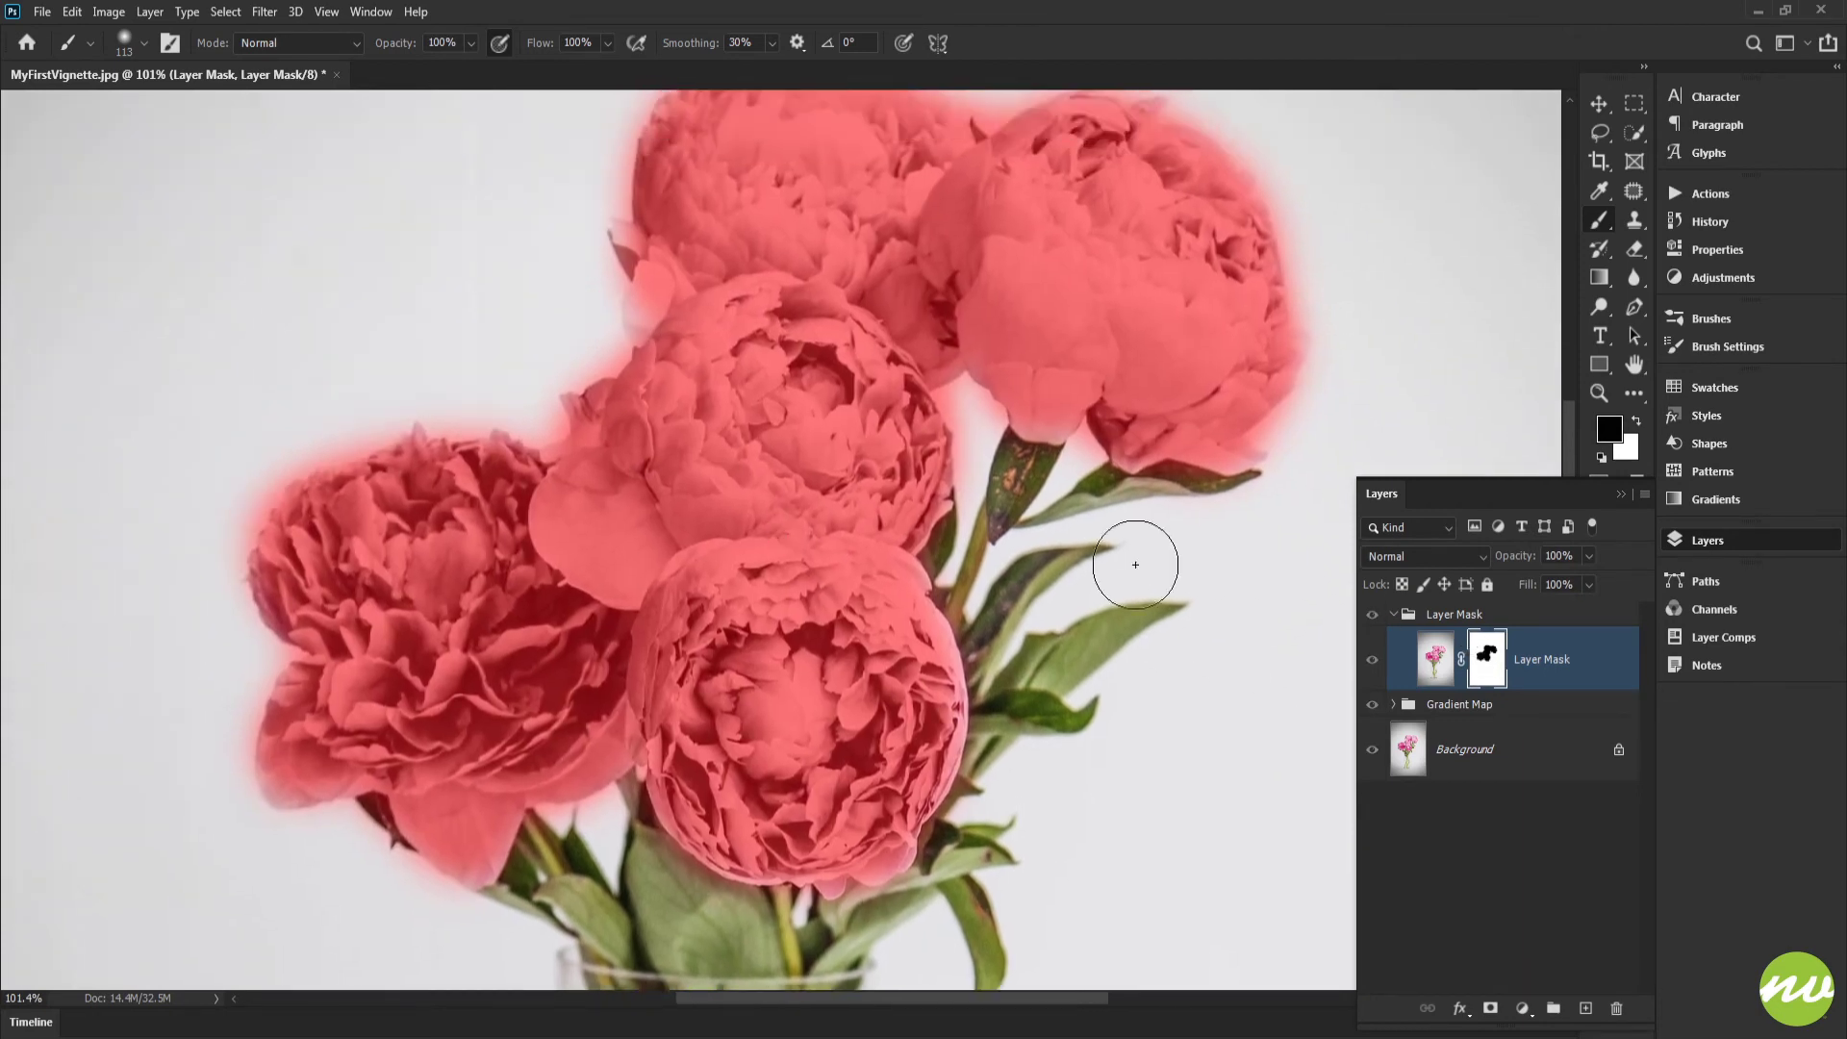
{"action": "left_click", "coordinate": [1484, 660], "text": "alt+shift"}
{"action": "left_click", "coordinate": [1484, 660], "text": "alt"}
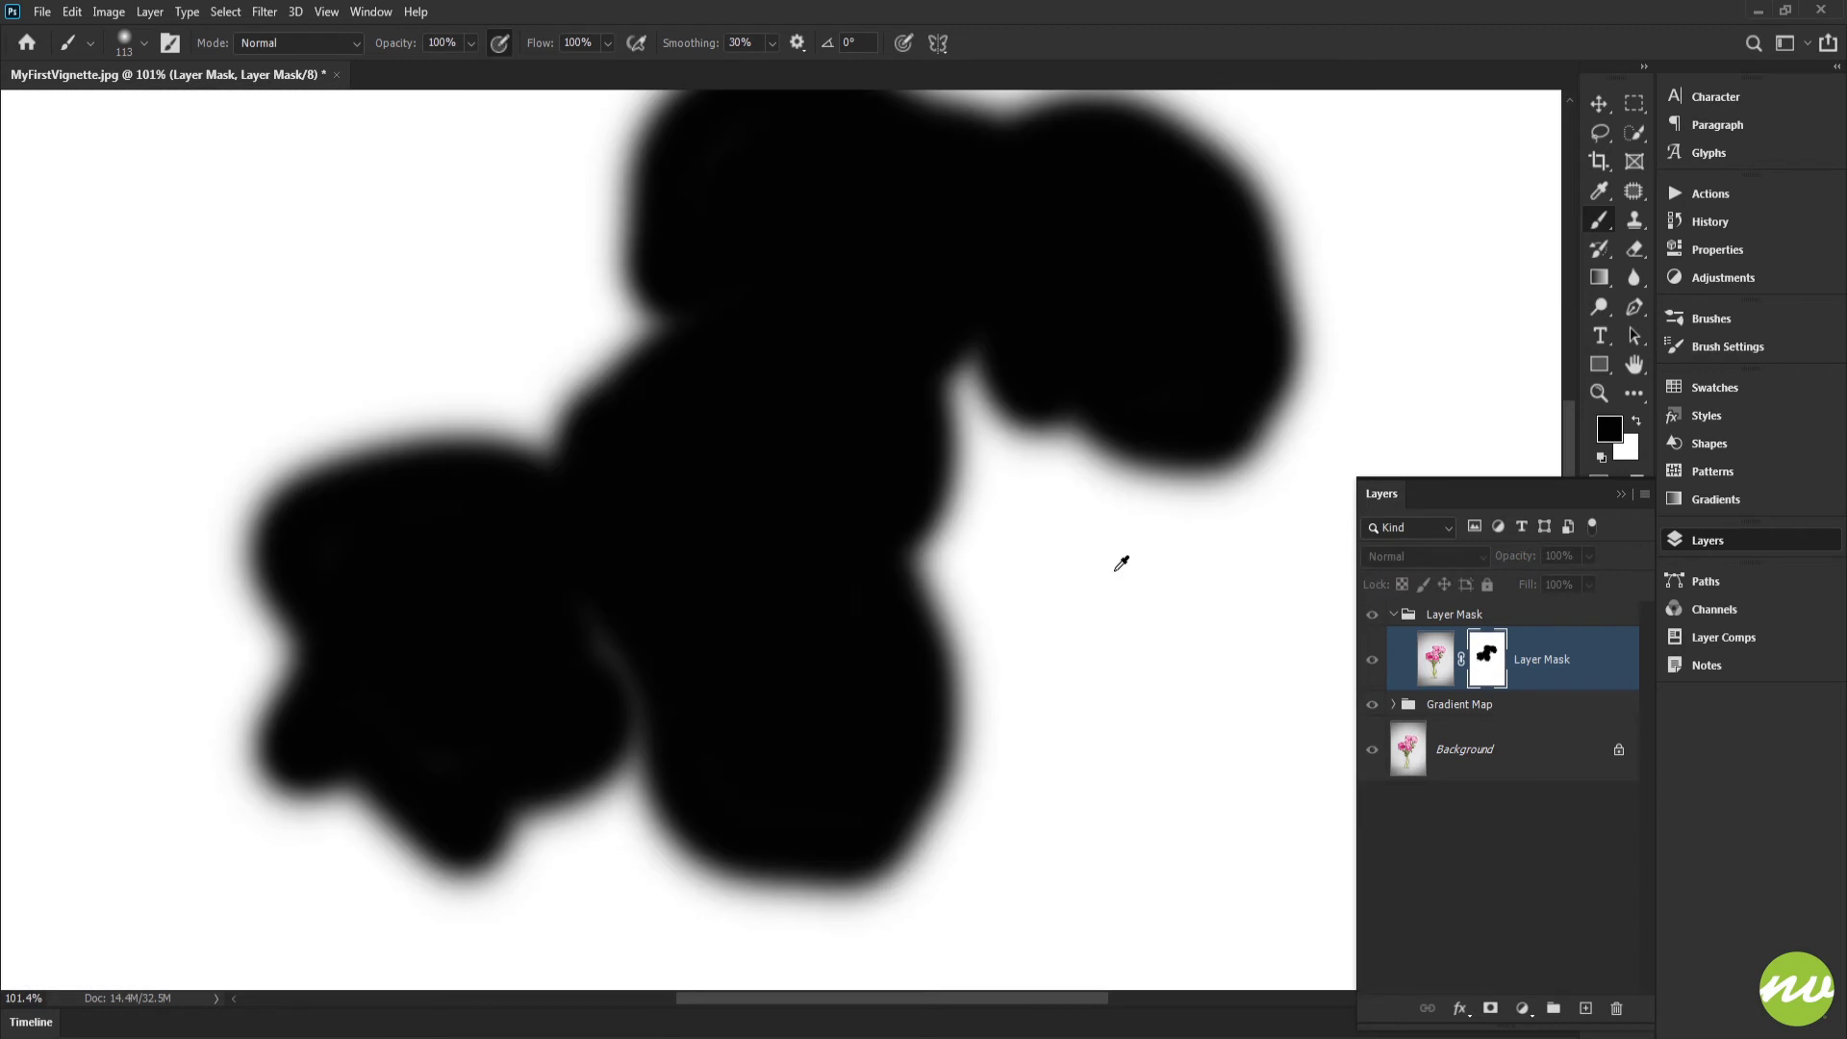
{"action": "left_click", "coordinate": [1487, 660], "text": "alt"}
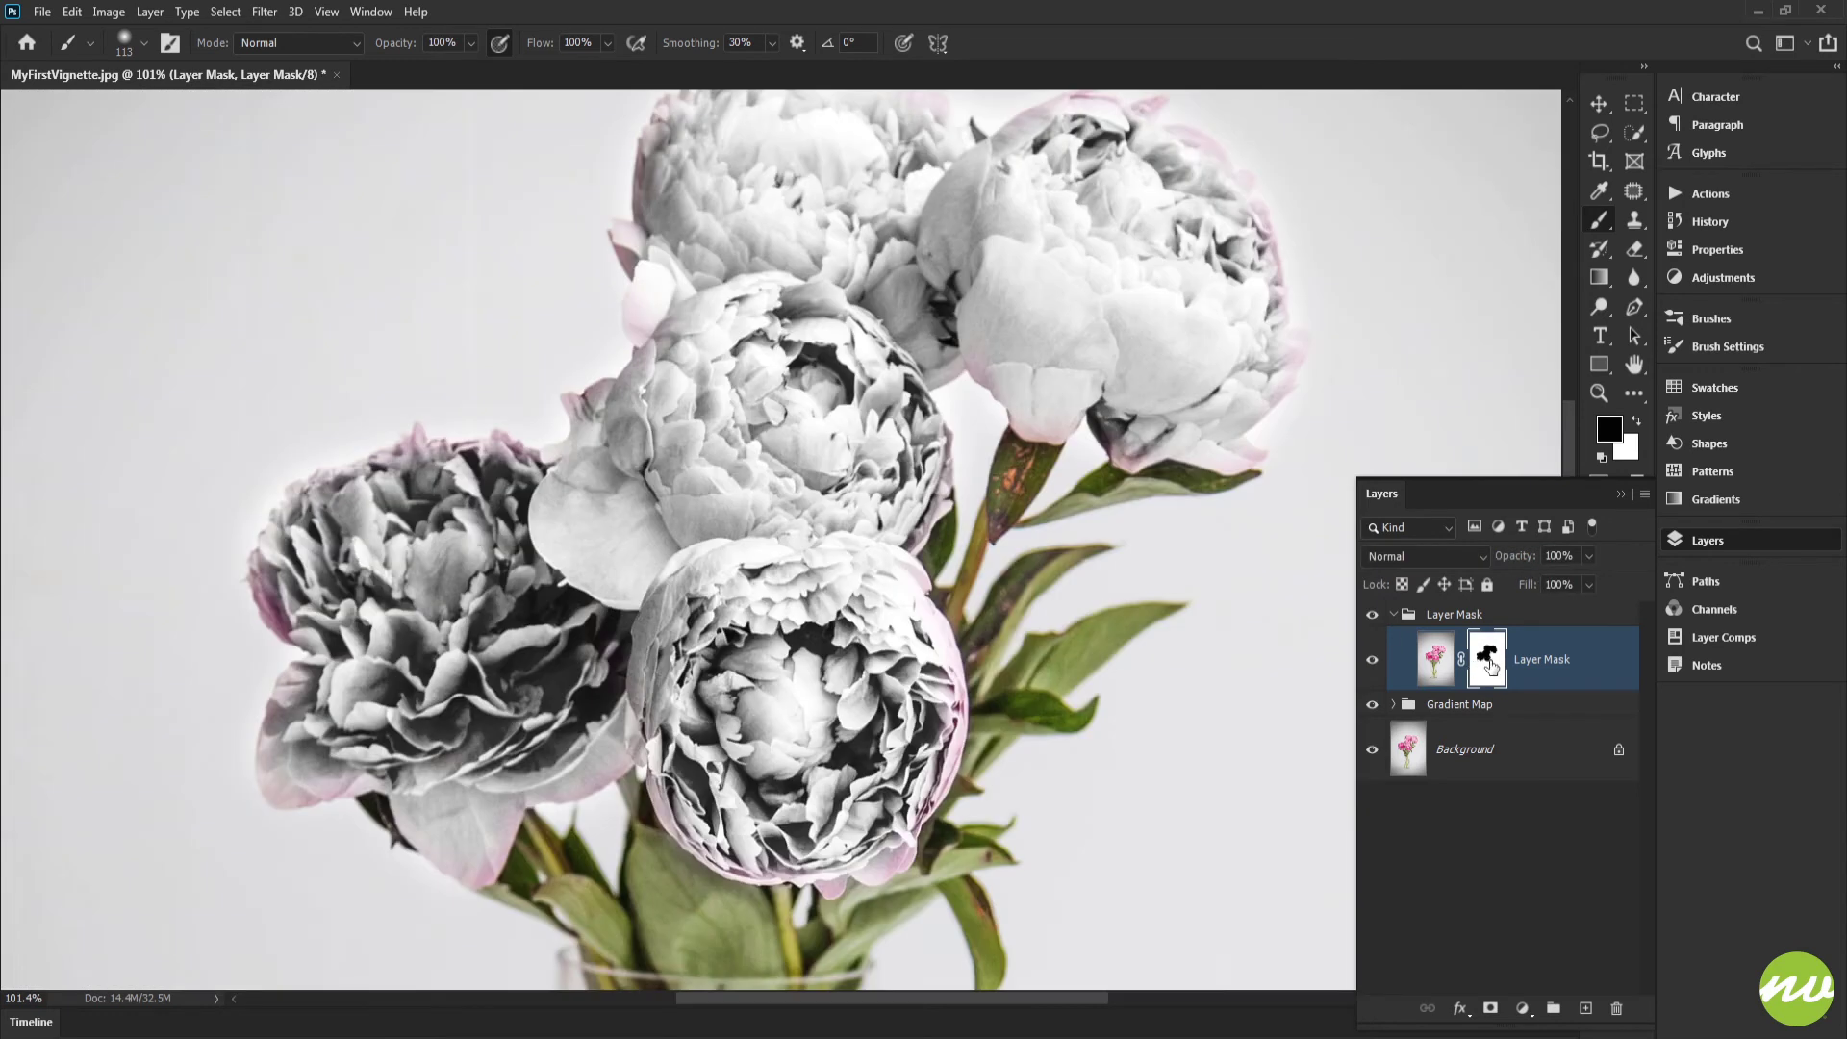
{"action": "left_click", "coordinate": [1490, 664], "text": "alt+shift"}
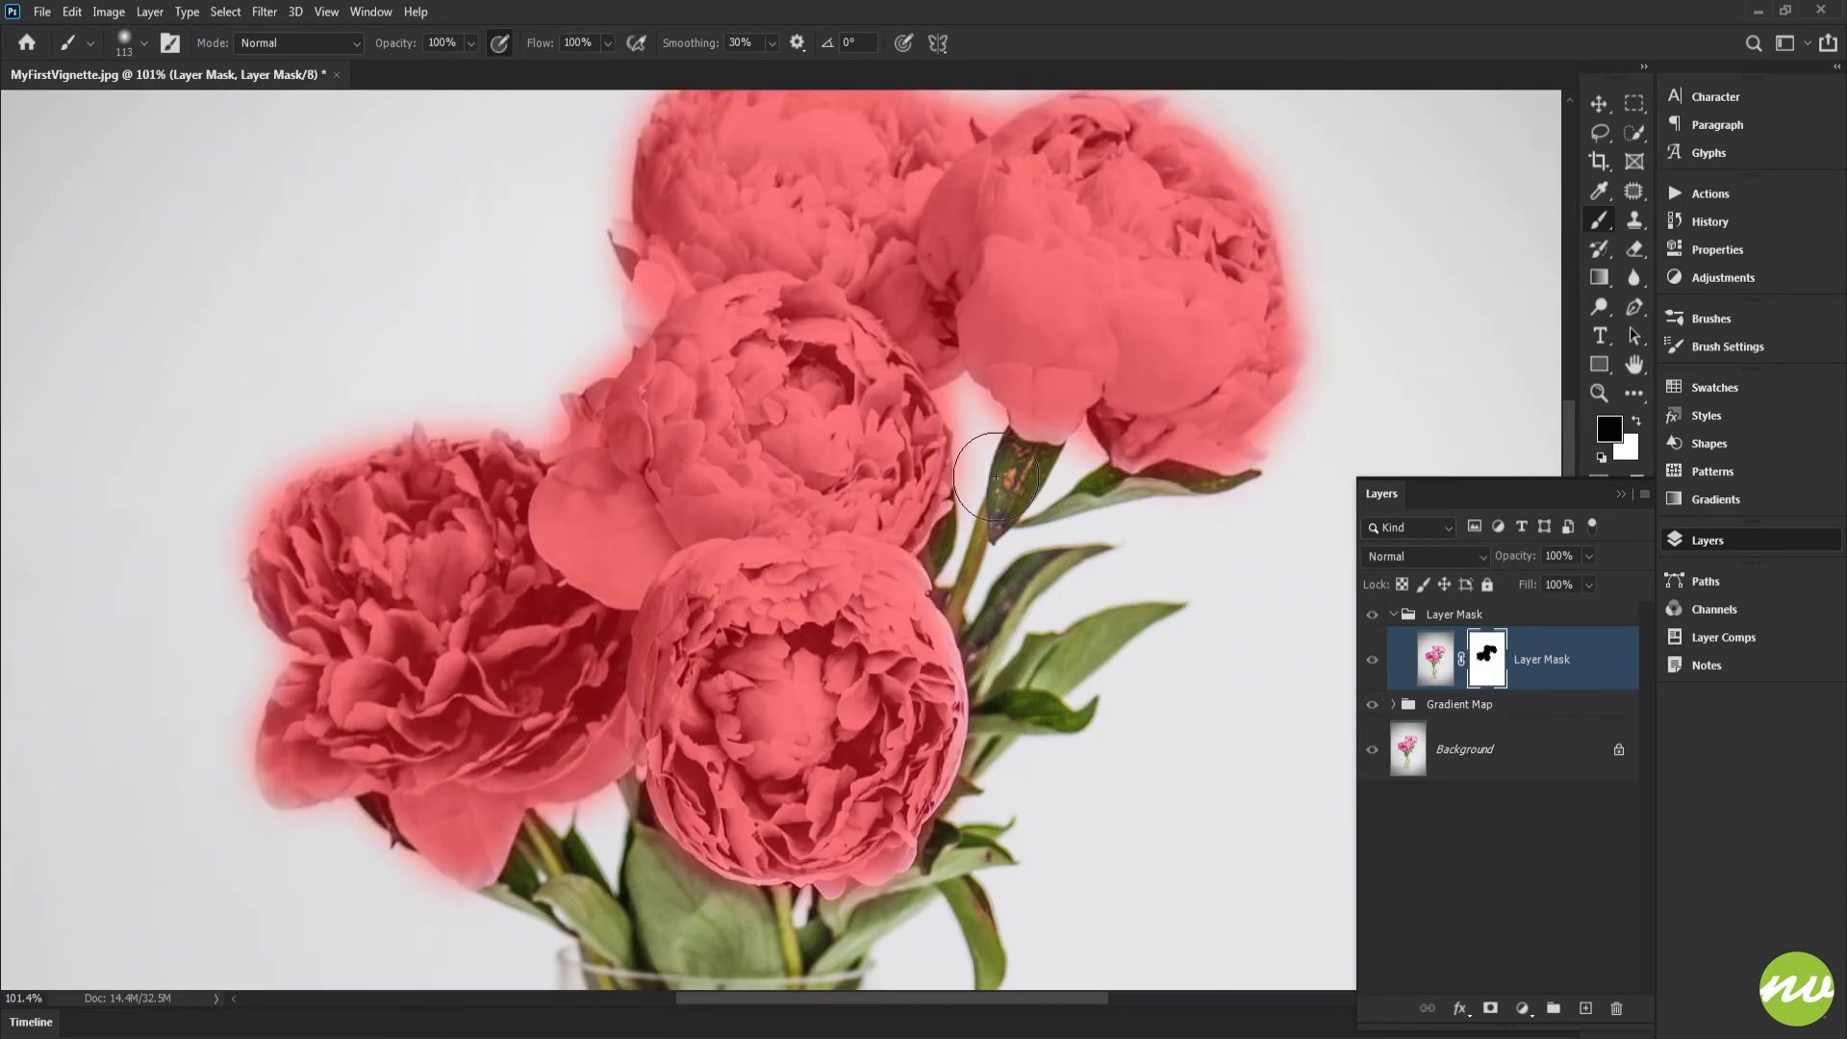
{"action": "left_click_drag", "start_coordinate": [818, 445], "coordinate": [832, 520]}
{"action": "left_click_drag", "start_coordinate": [881, 420], "coordinate": [861, 202]}
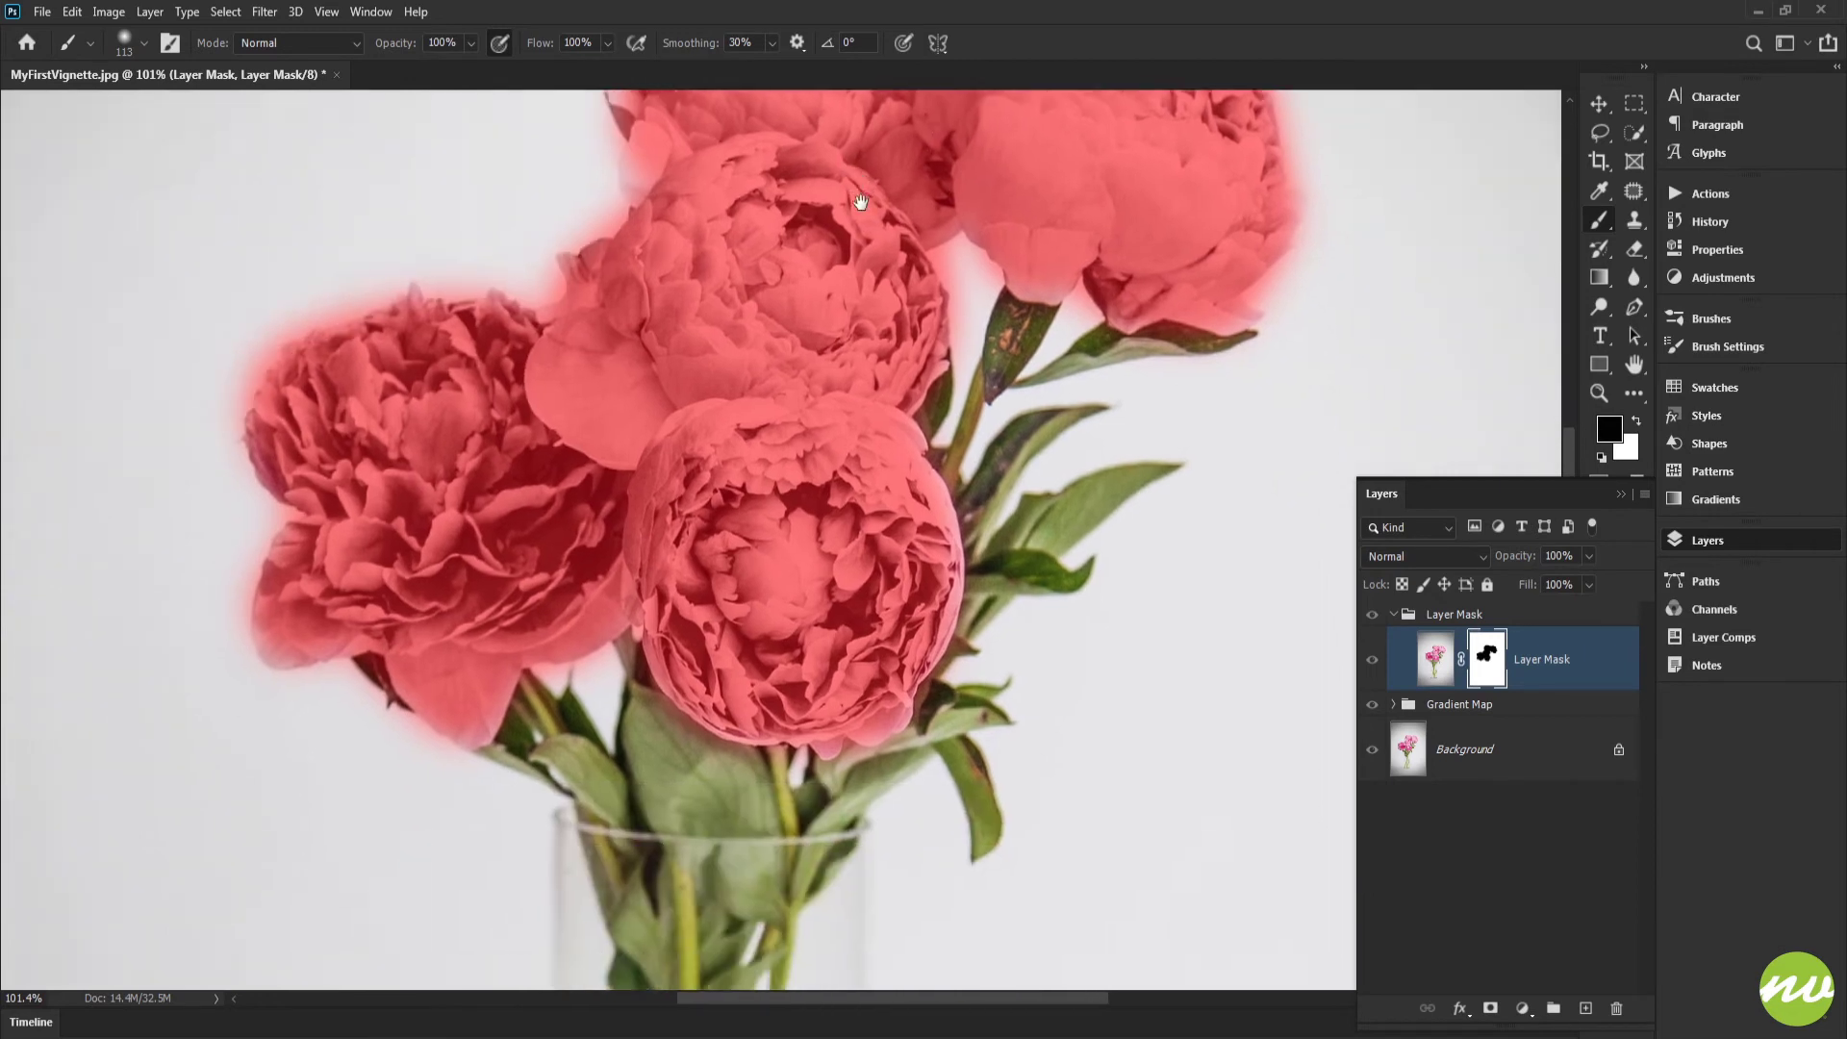
Step: Inspect the red mask overlay around the peony blossoms and turn the overlay off
{"action": "left_click_drag", "start_coordinate": [708, 474], "coordinate": [747, 532]}
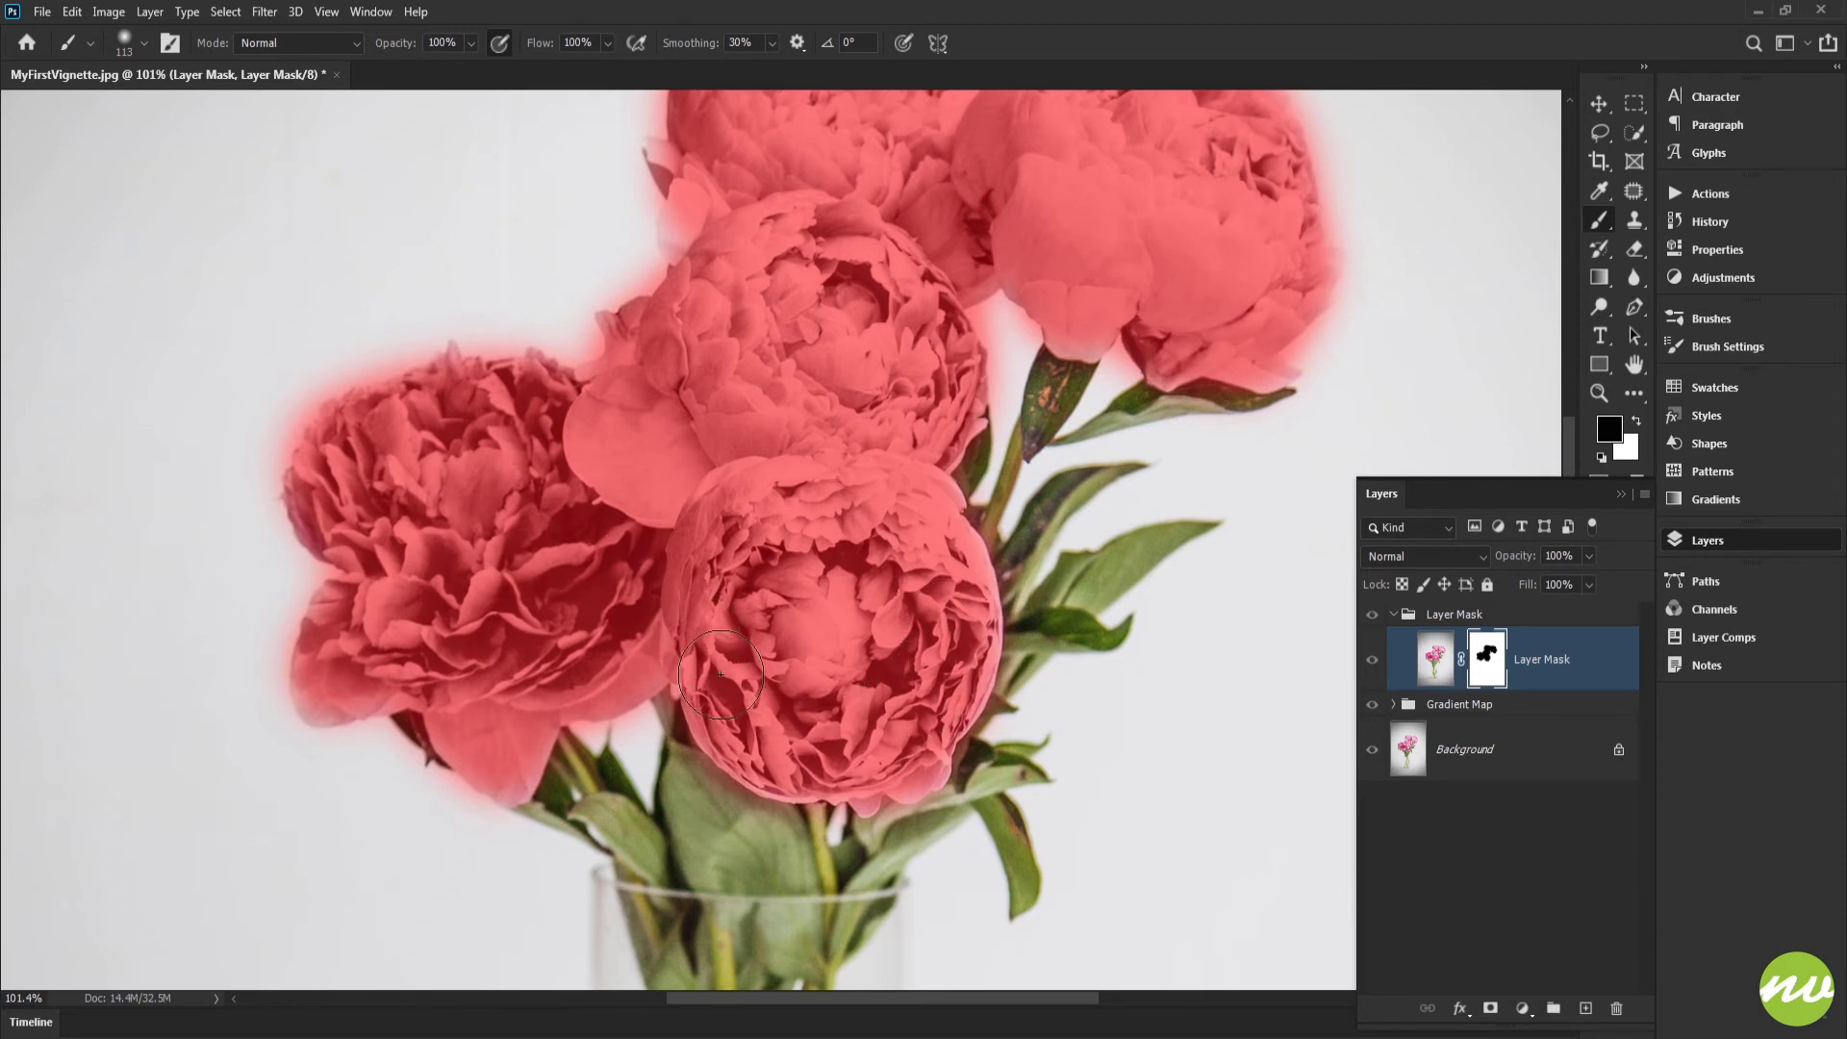
{"action": "left_click_drag", "start_coordinate": [827, 495], "coordinate": [813, 576]}
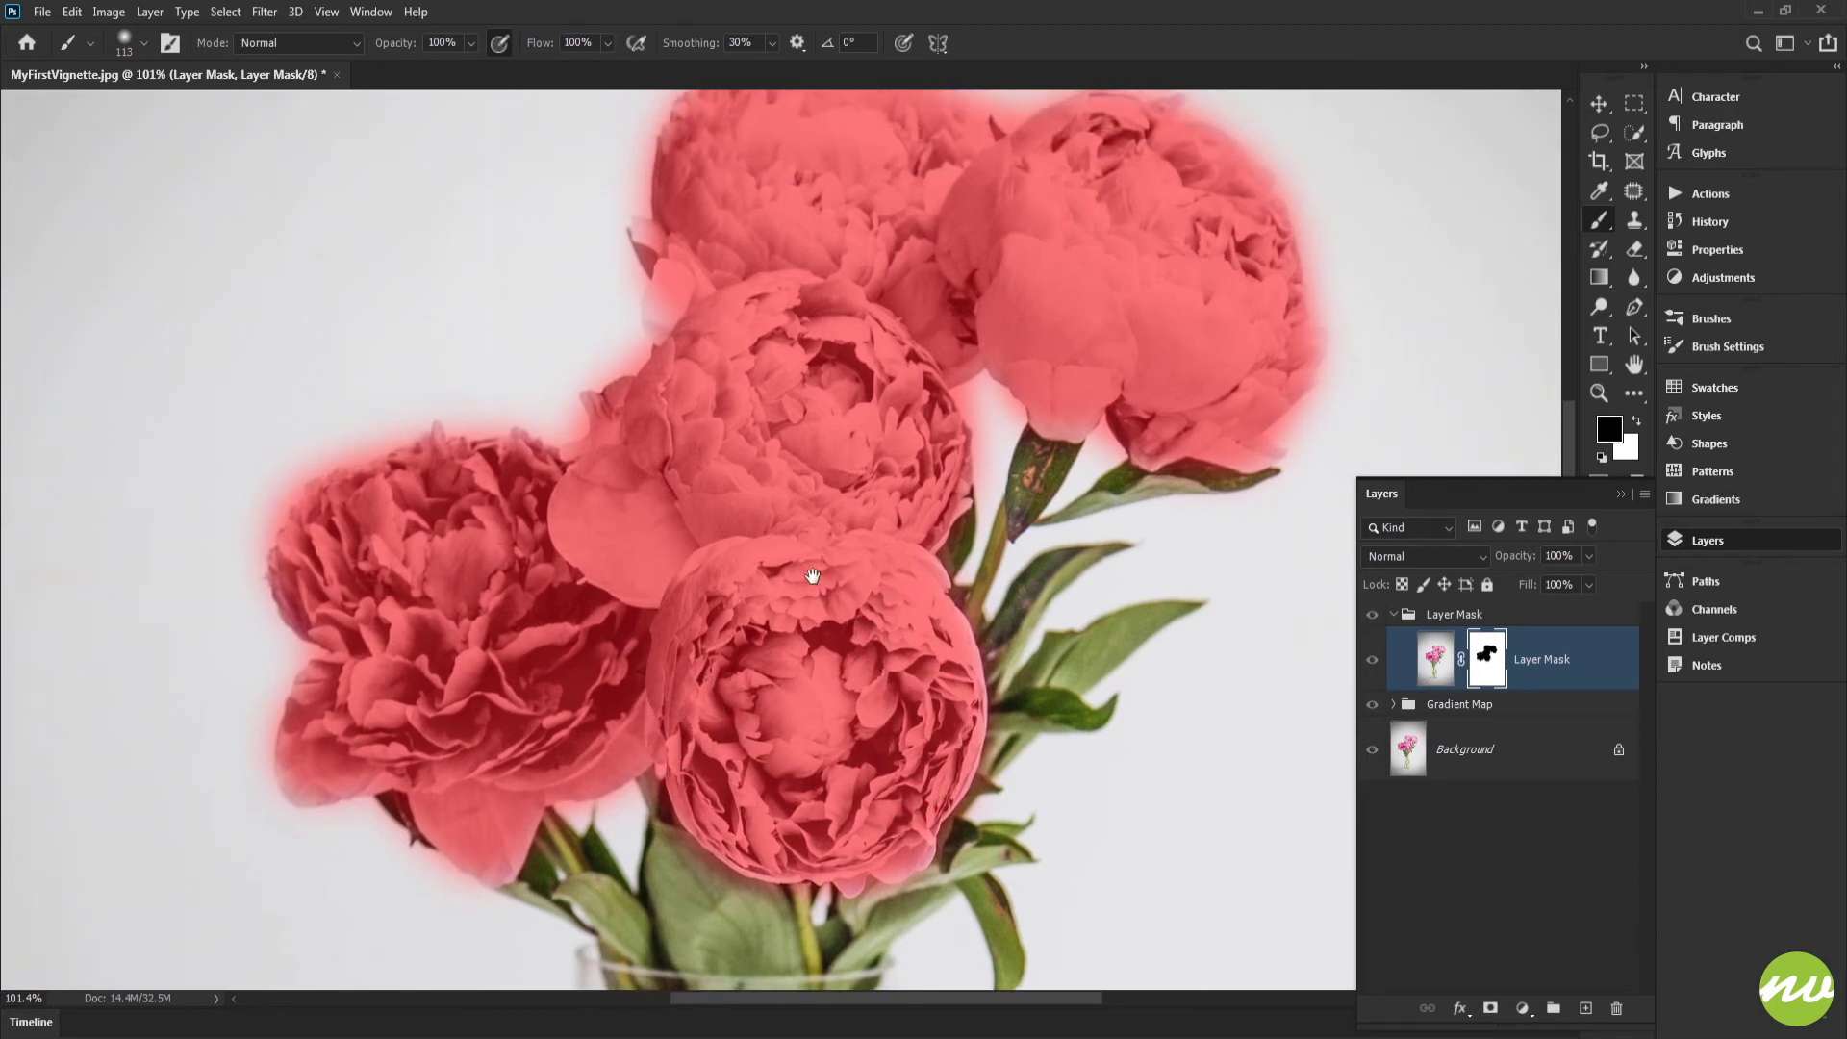
{"action": "left_click_drag", "start_coordinate": [1025, 625], "coordinate": [1022, 527]}
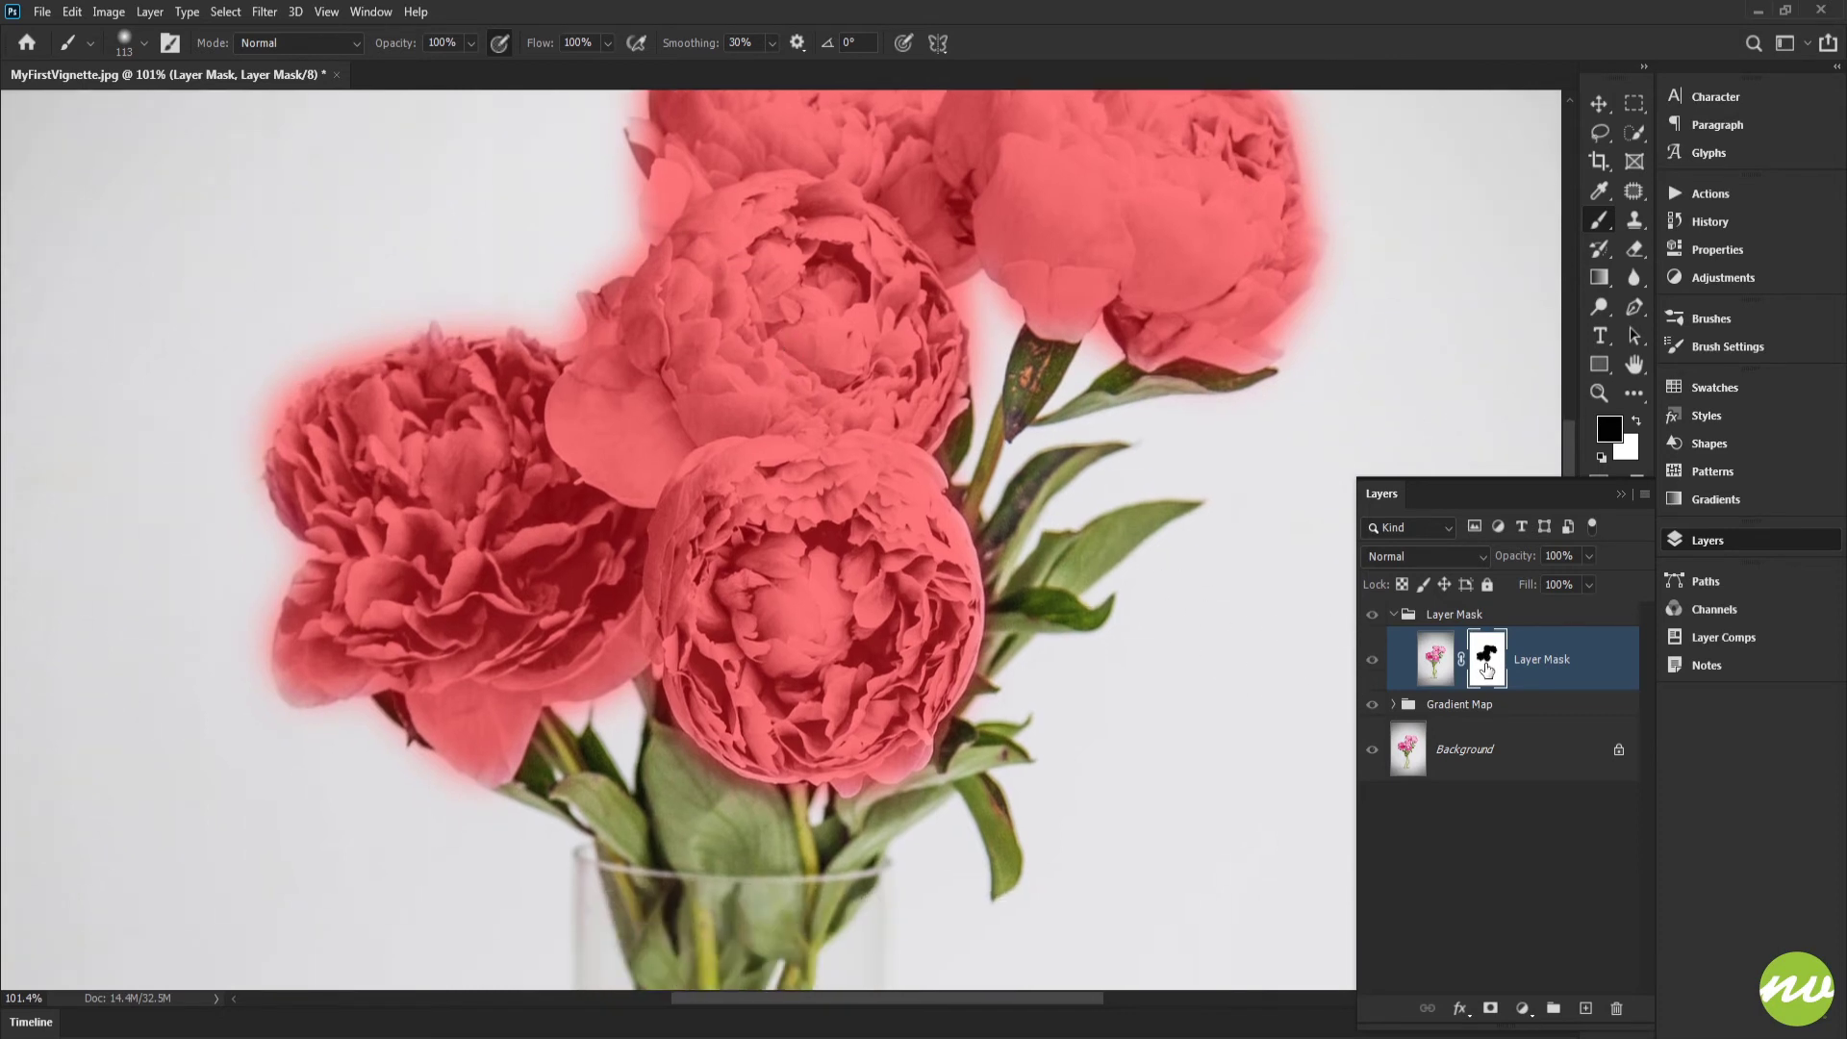
{"action": "left_click", "coordinate": [1490, 656], "text": "alt+shift"}
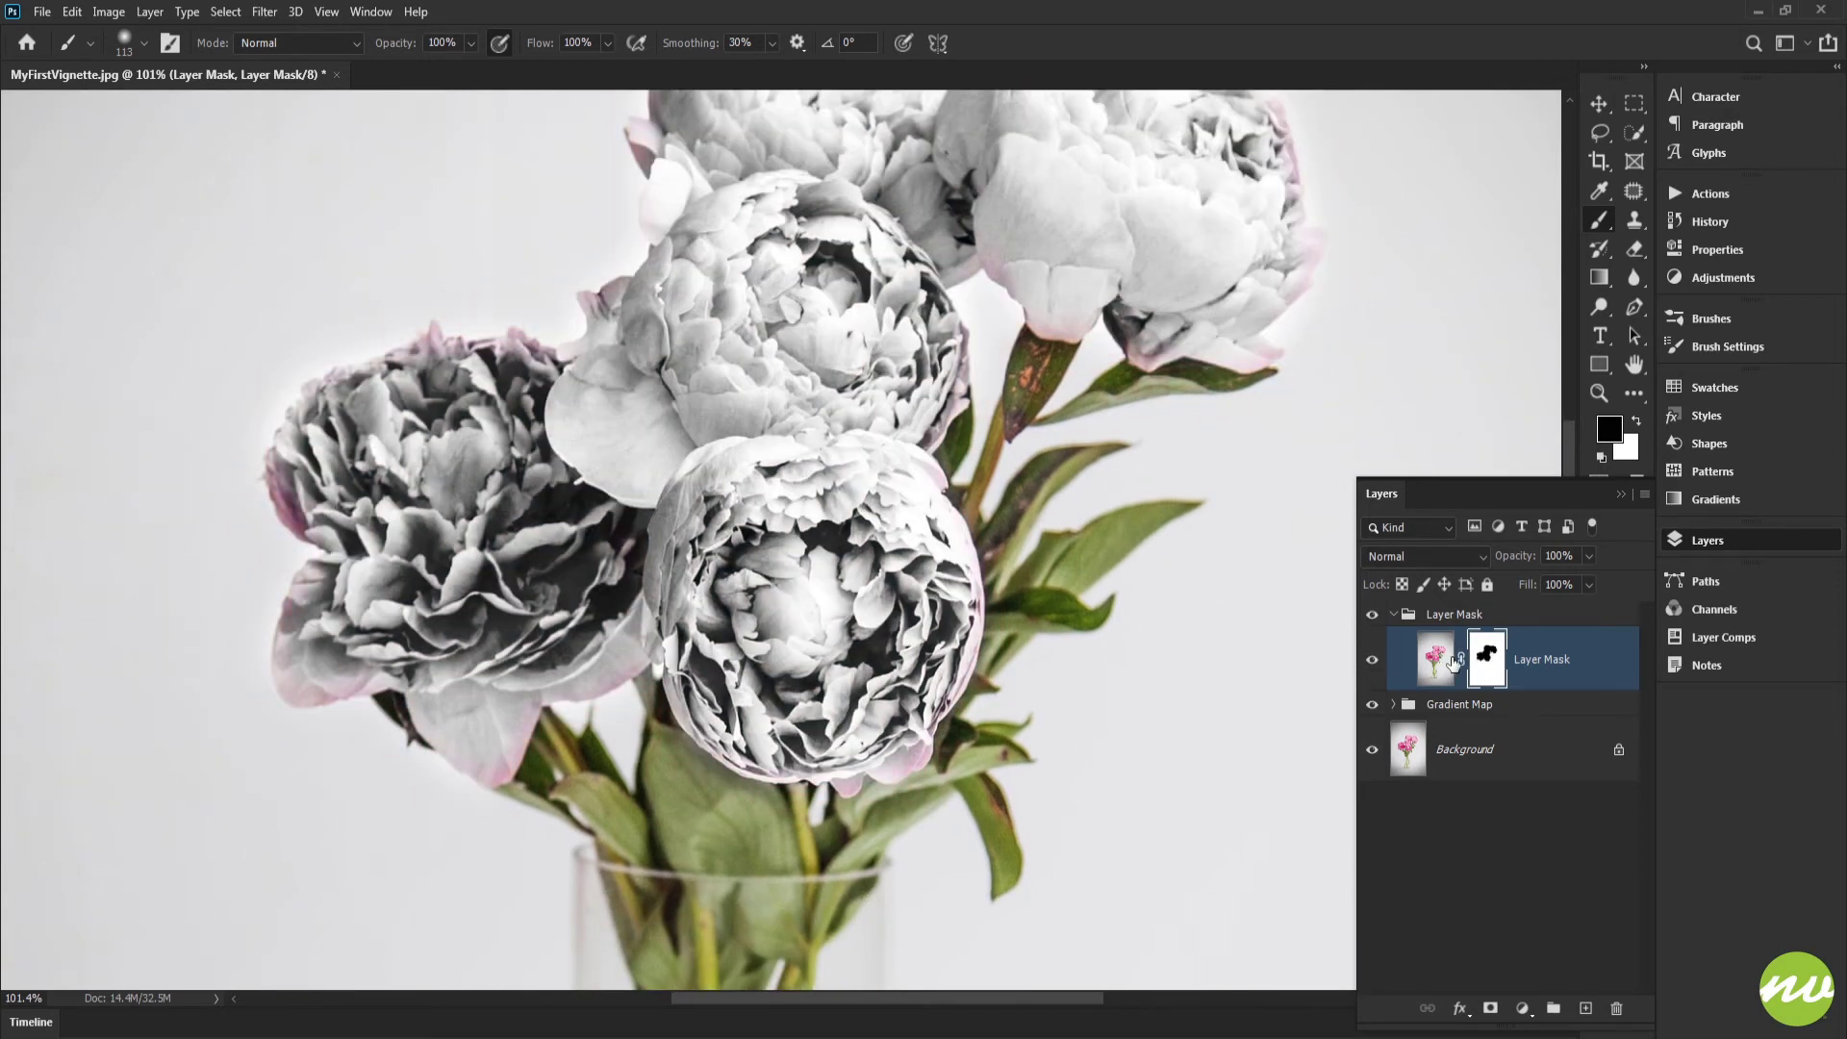
Step: Hide the Background layer, examine the areas cut out by the layer mask, and show the layer again
{"action": "left_click_drag", "start_coordinate": [1125, 623], "coordinate": [1140, 668]}
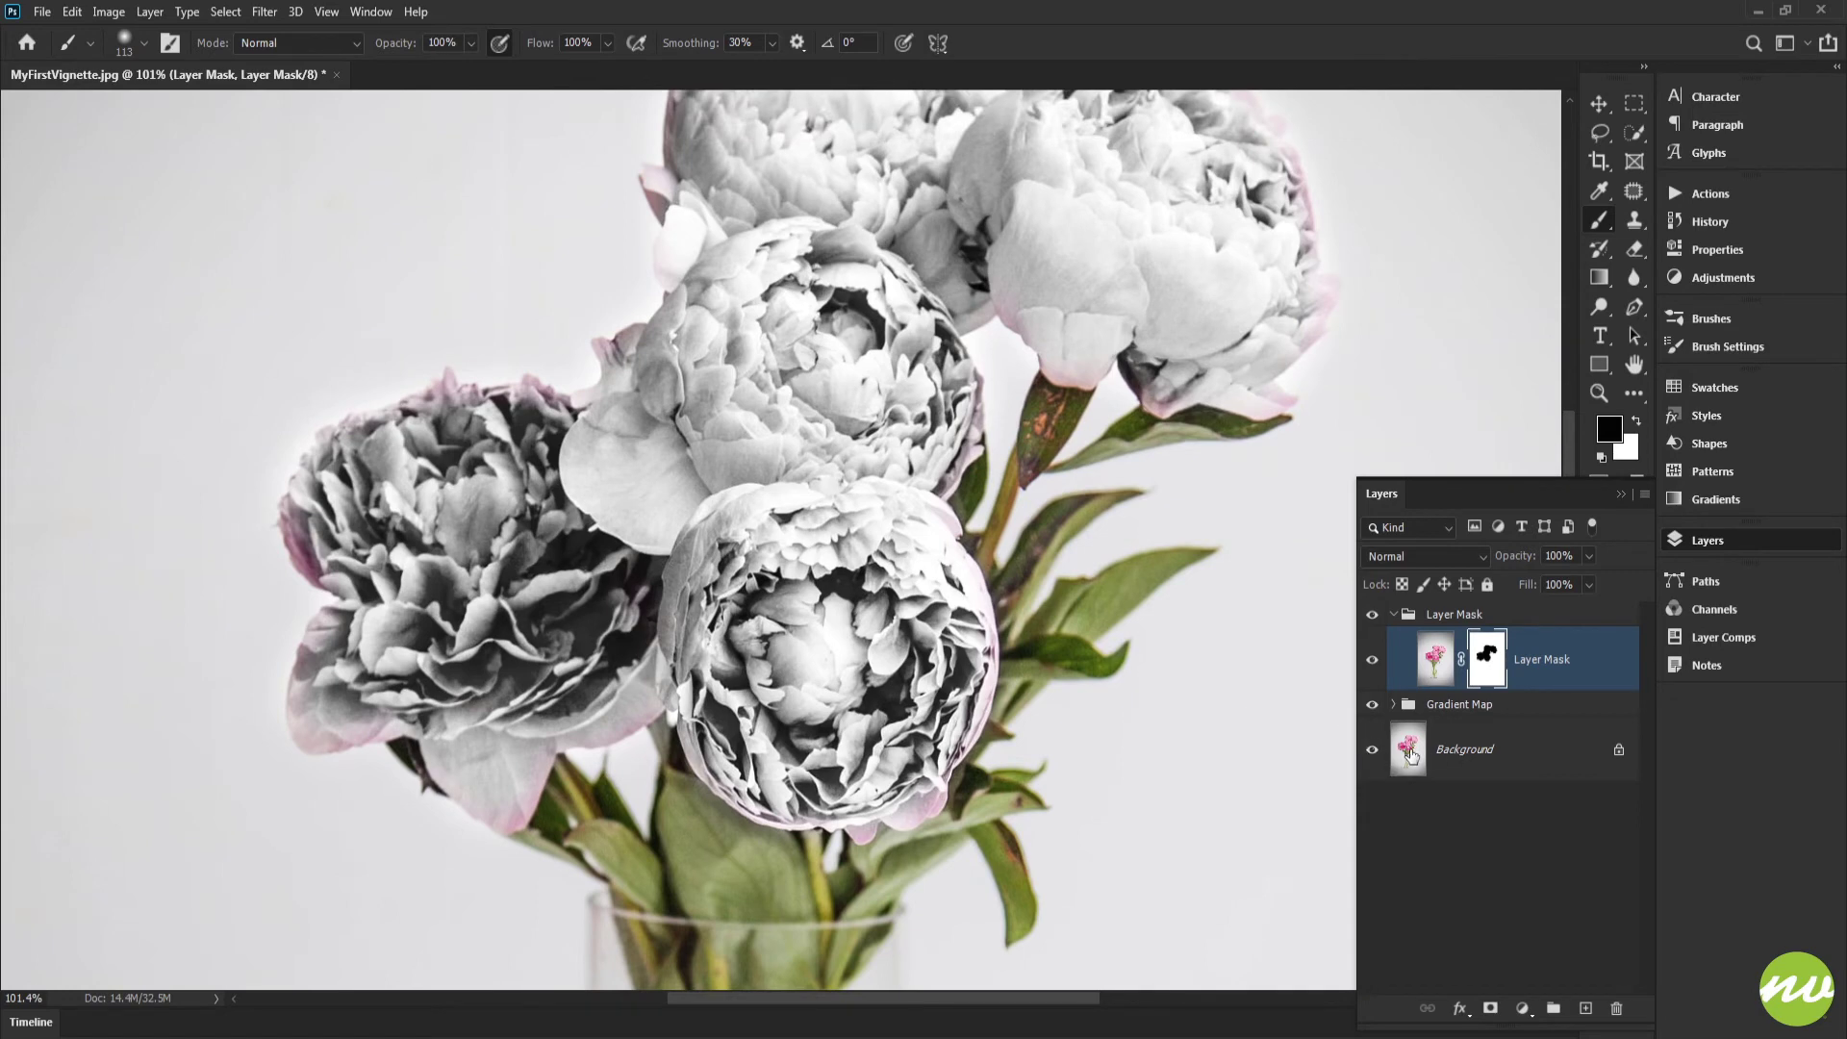
{"action": "left_click", "coordinate": [1373, 750]}
{"action": "left_click_drag", "start_coordinate": [891, 528], "coordinate": [831, 626]}
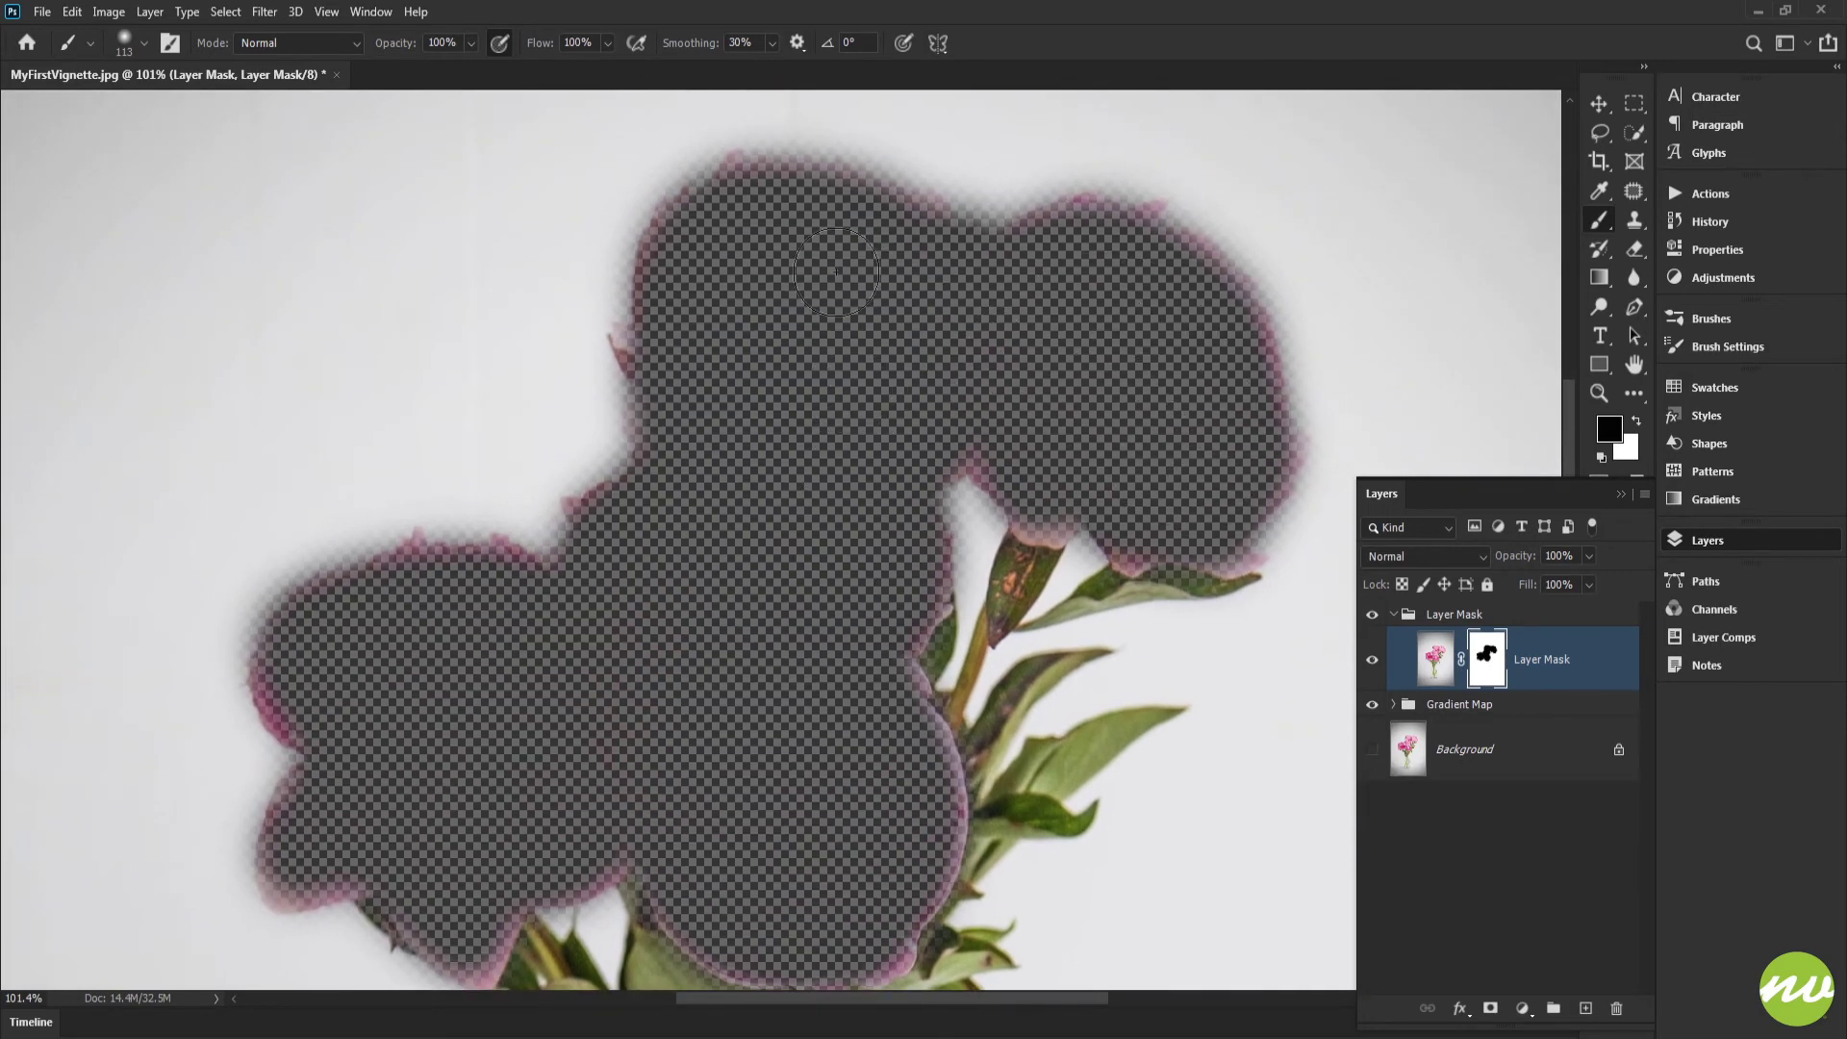
{"action": "left_click_drag", "start_coordinate": [792, 526], "coordinate": [829, 305]}
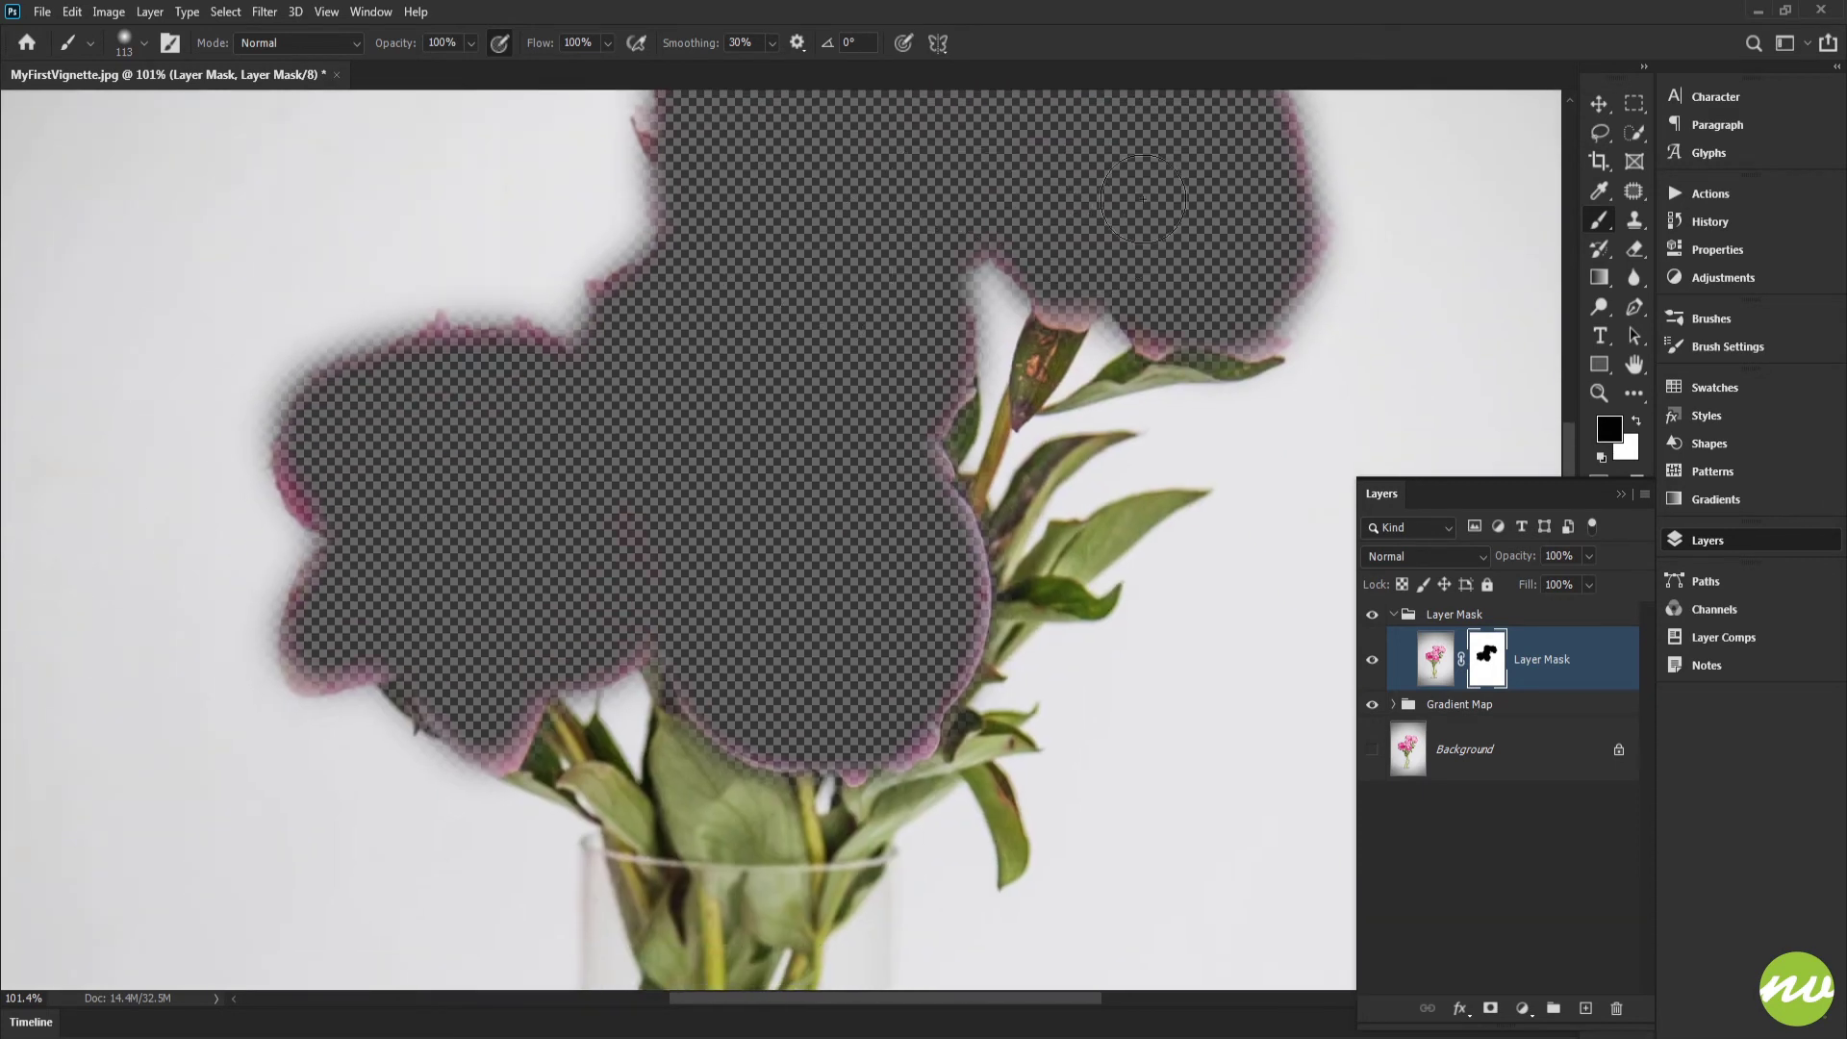
{"action": "left_click_drag", "start_coordinate": [721, 454], "coordinate": [704, 408]}
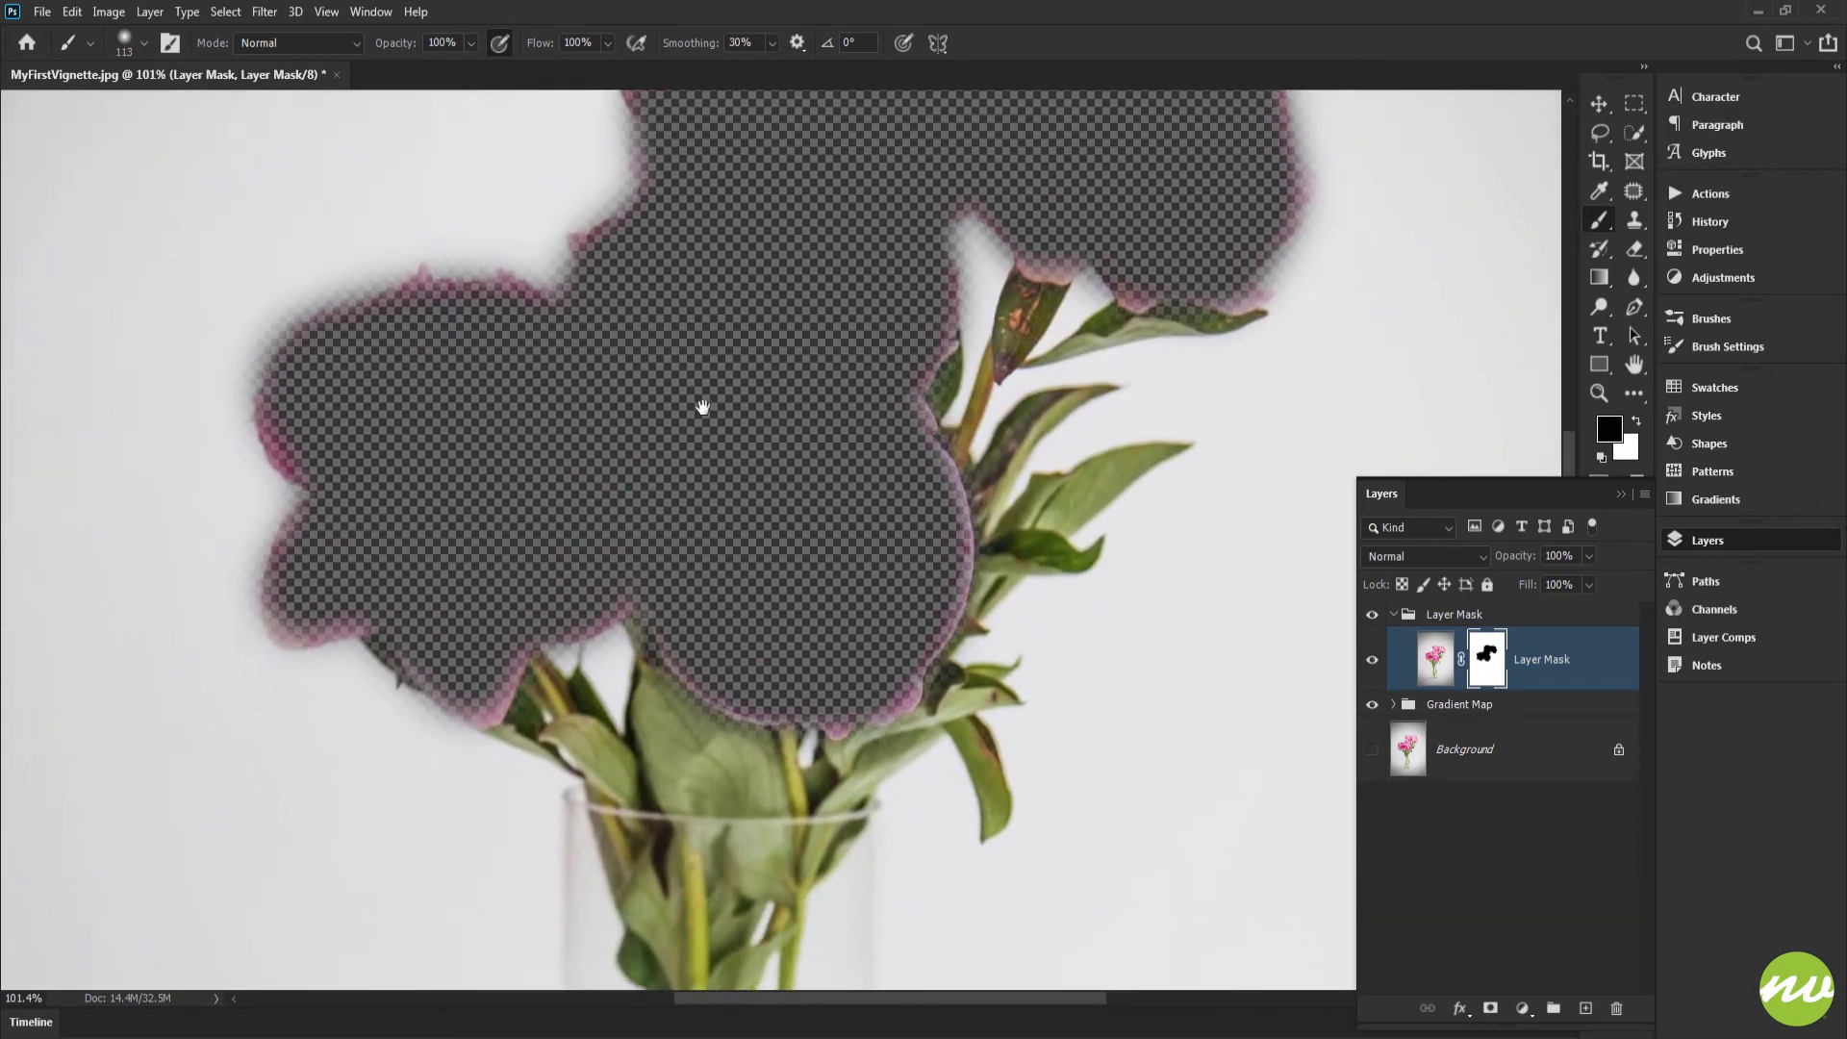
{"action": "scroll", "coordinate": [837, 528], "scroll_direction": "up", "scroll_amount": 2}
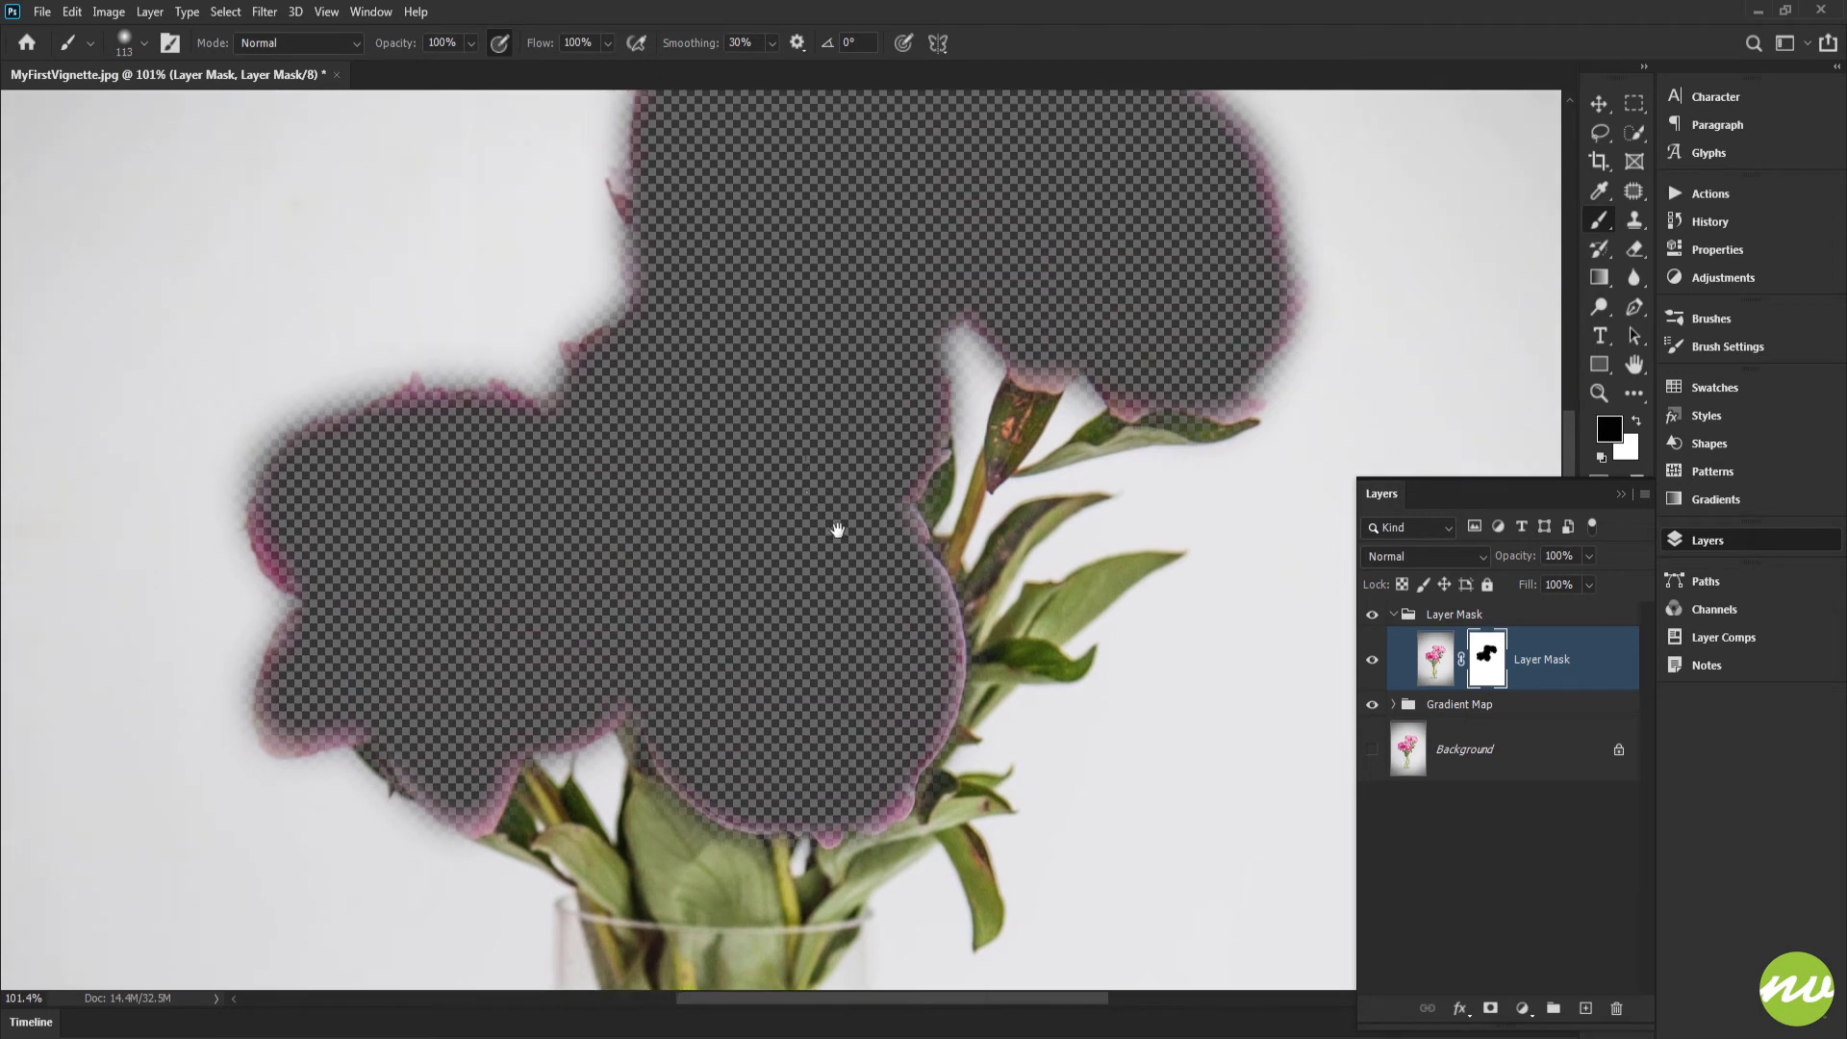
{"action": "left_click", "coordinate": [1372, 749]}
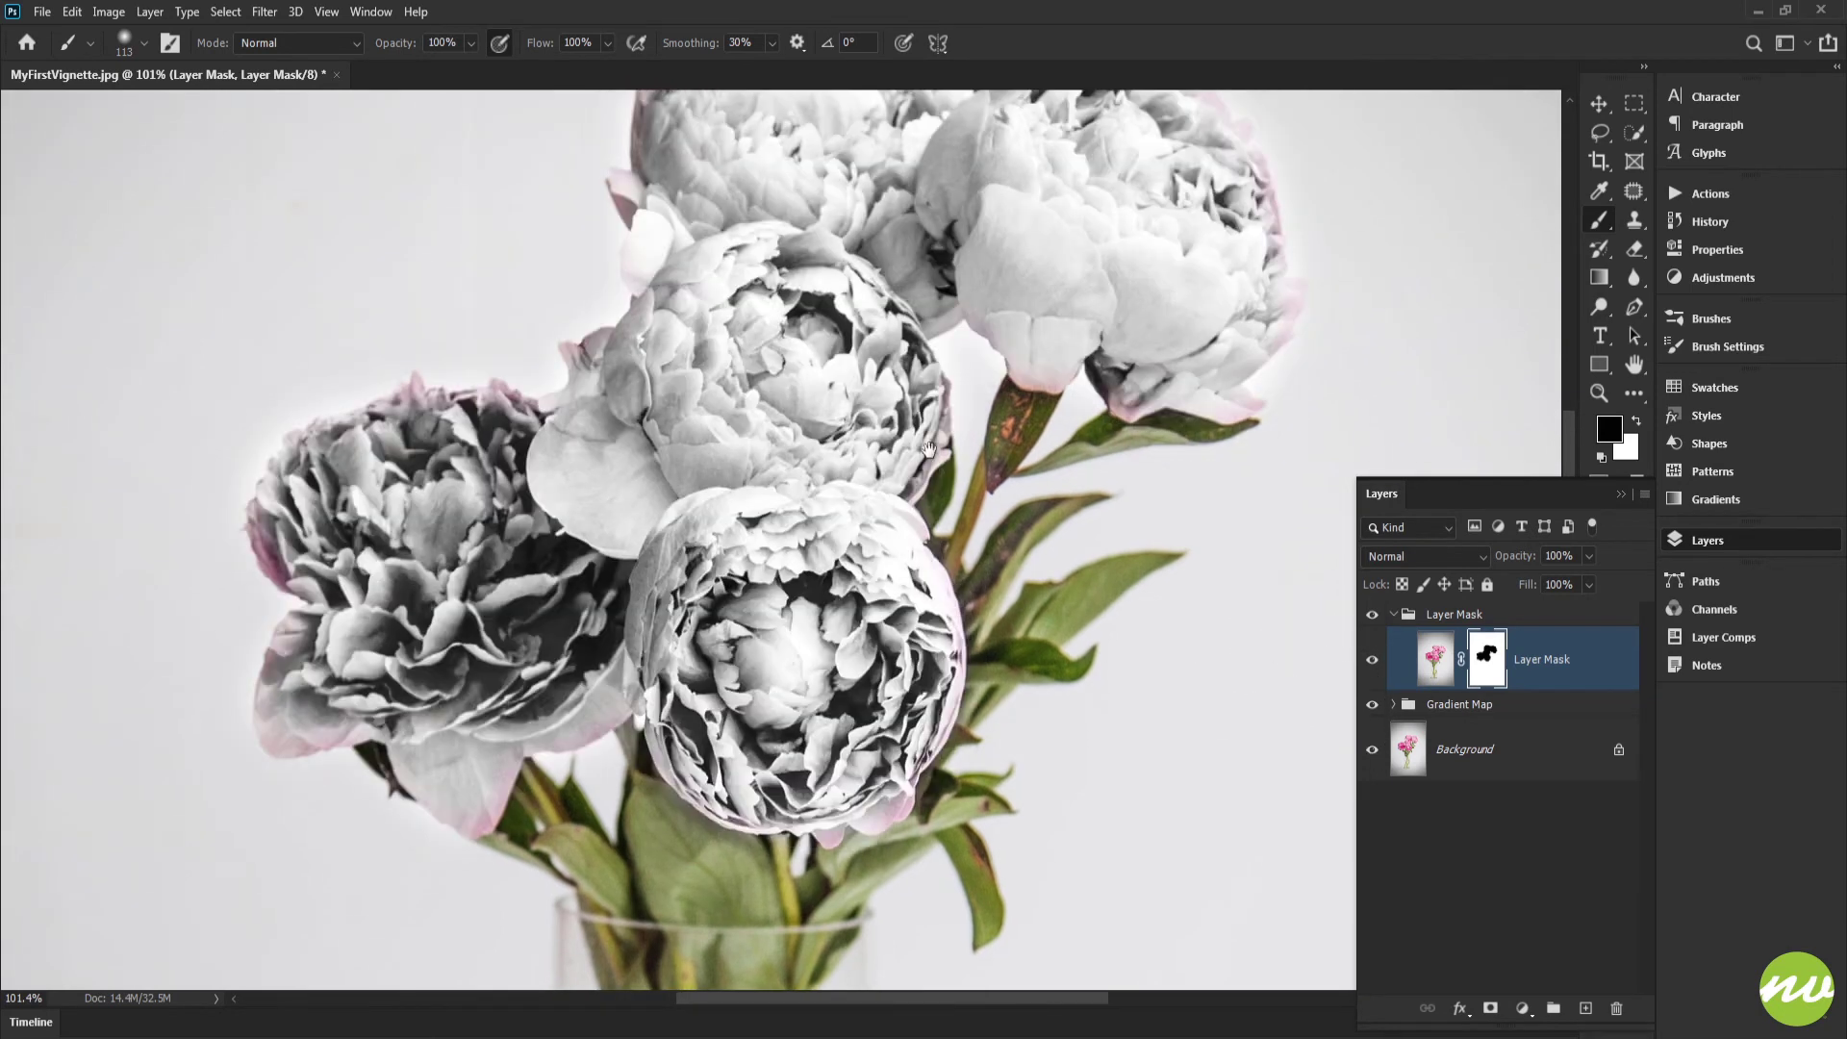
{"action": "scroll", "coordinate": [840, 405], "scroll_direction": "up", "scroll_amount": 3}
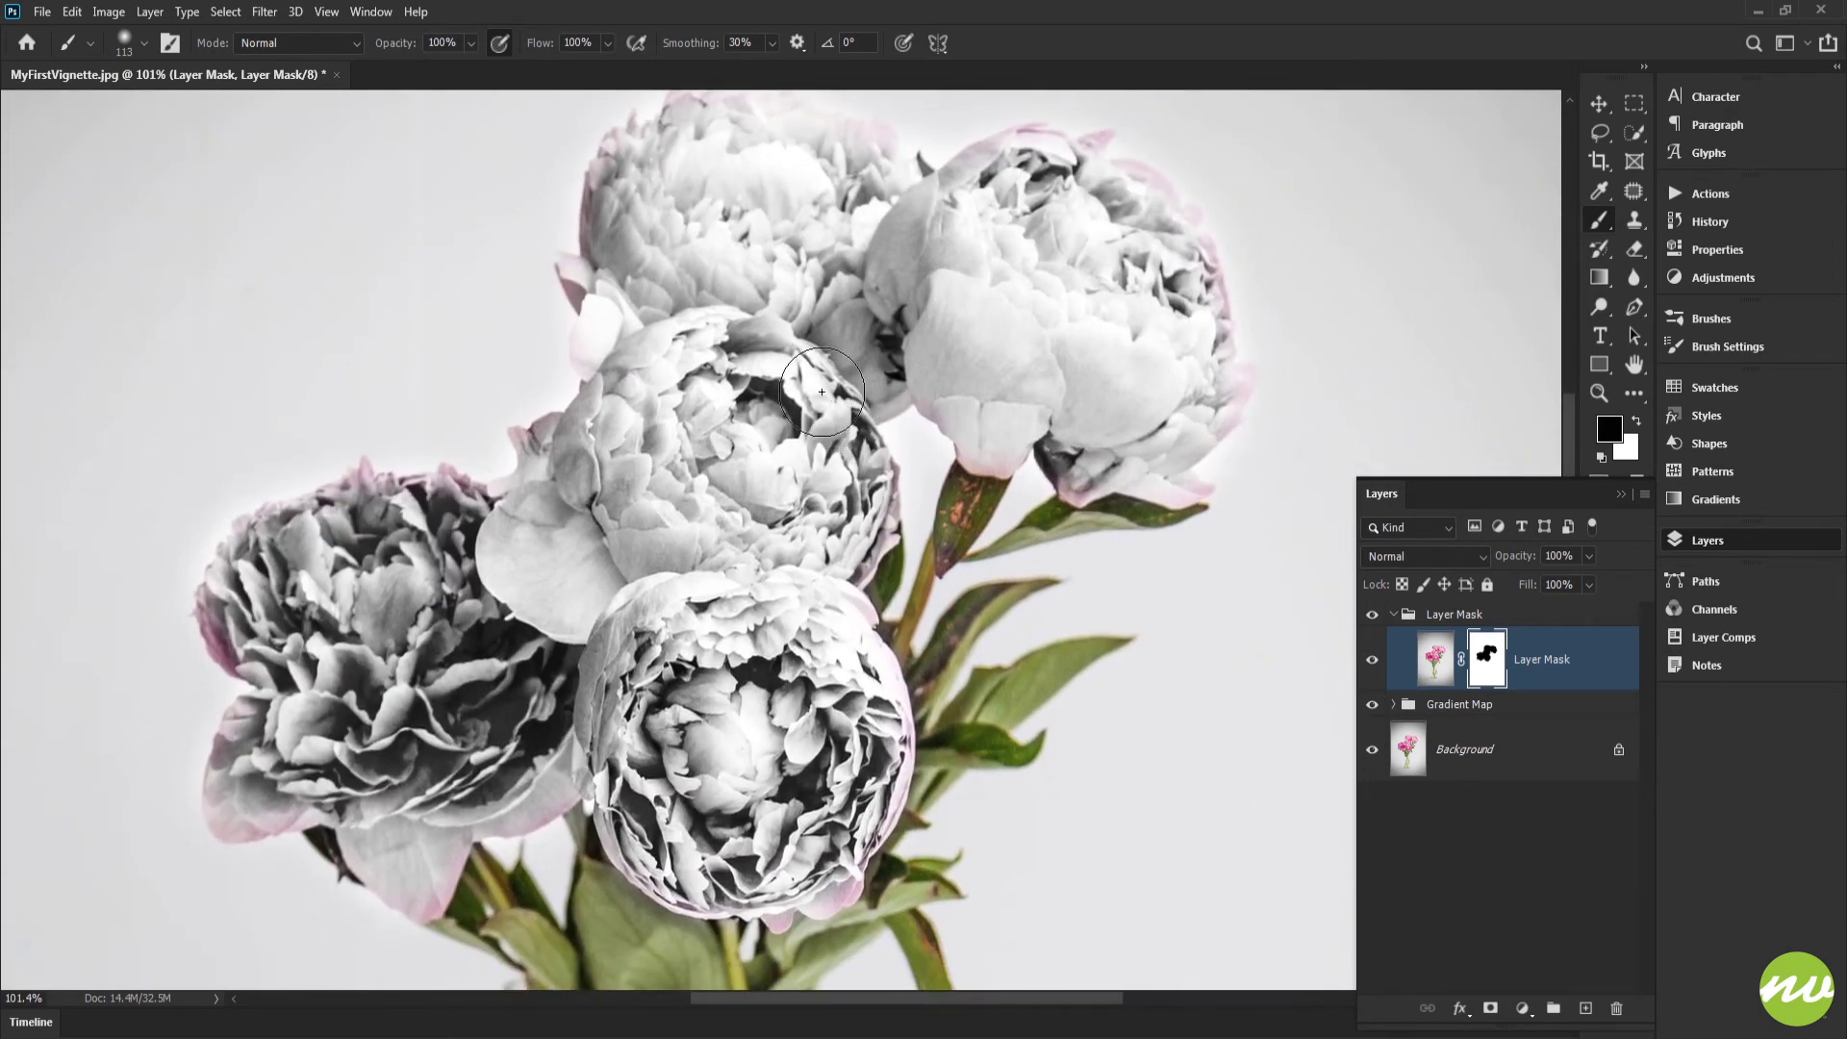
Step: Invert the layer mask so the blossoms show in colour and everything else is black and white
{"action": "key", "text": "h"}
{"action": "left_click", "coordinate": [262, 46]}
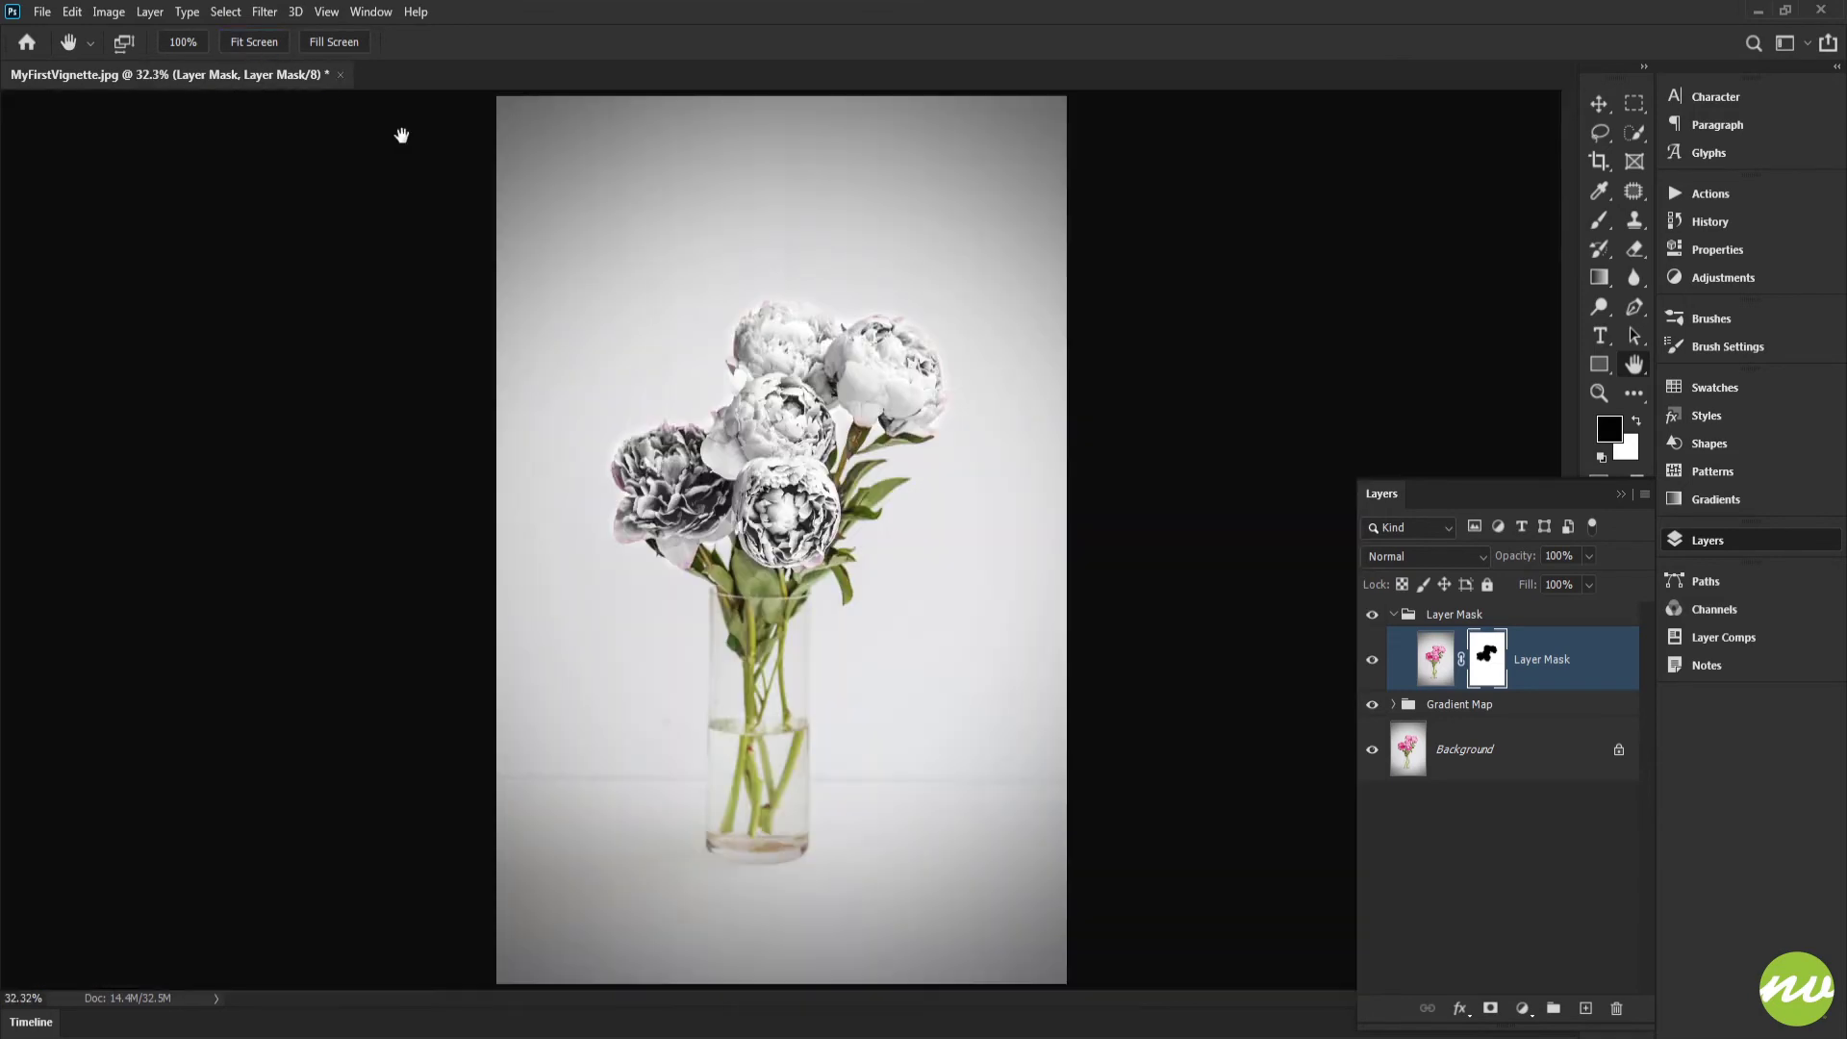
{"action": "key", "text": "ctrl+plus"}
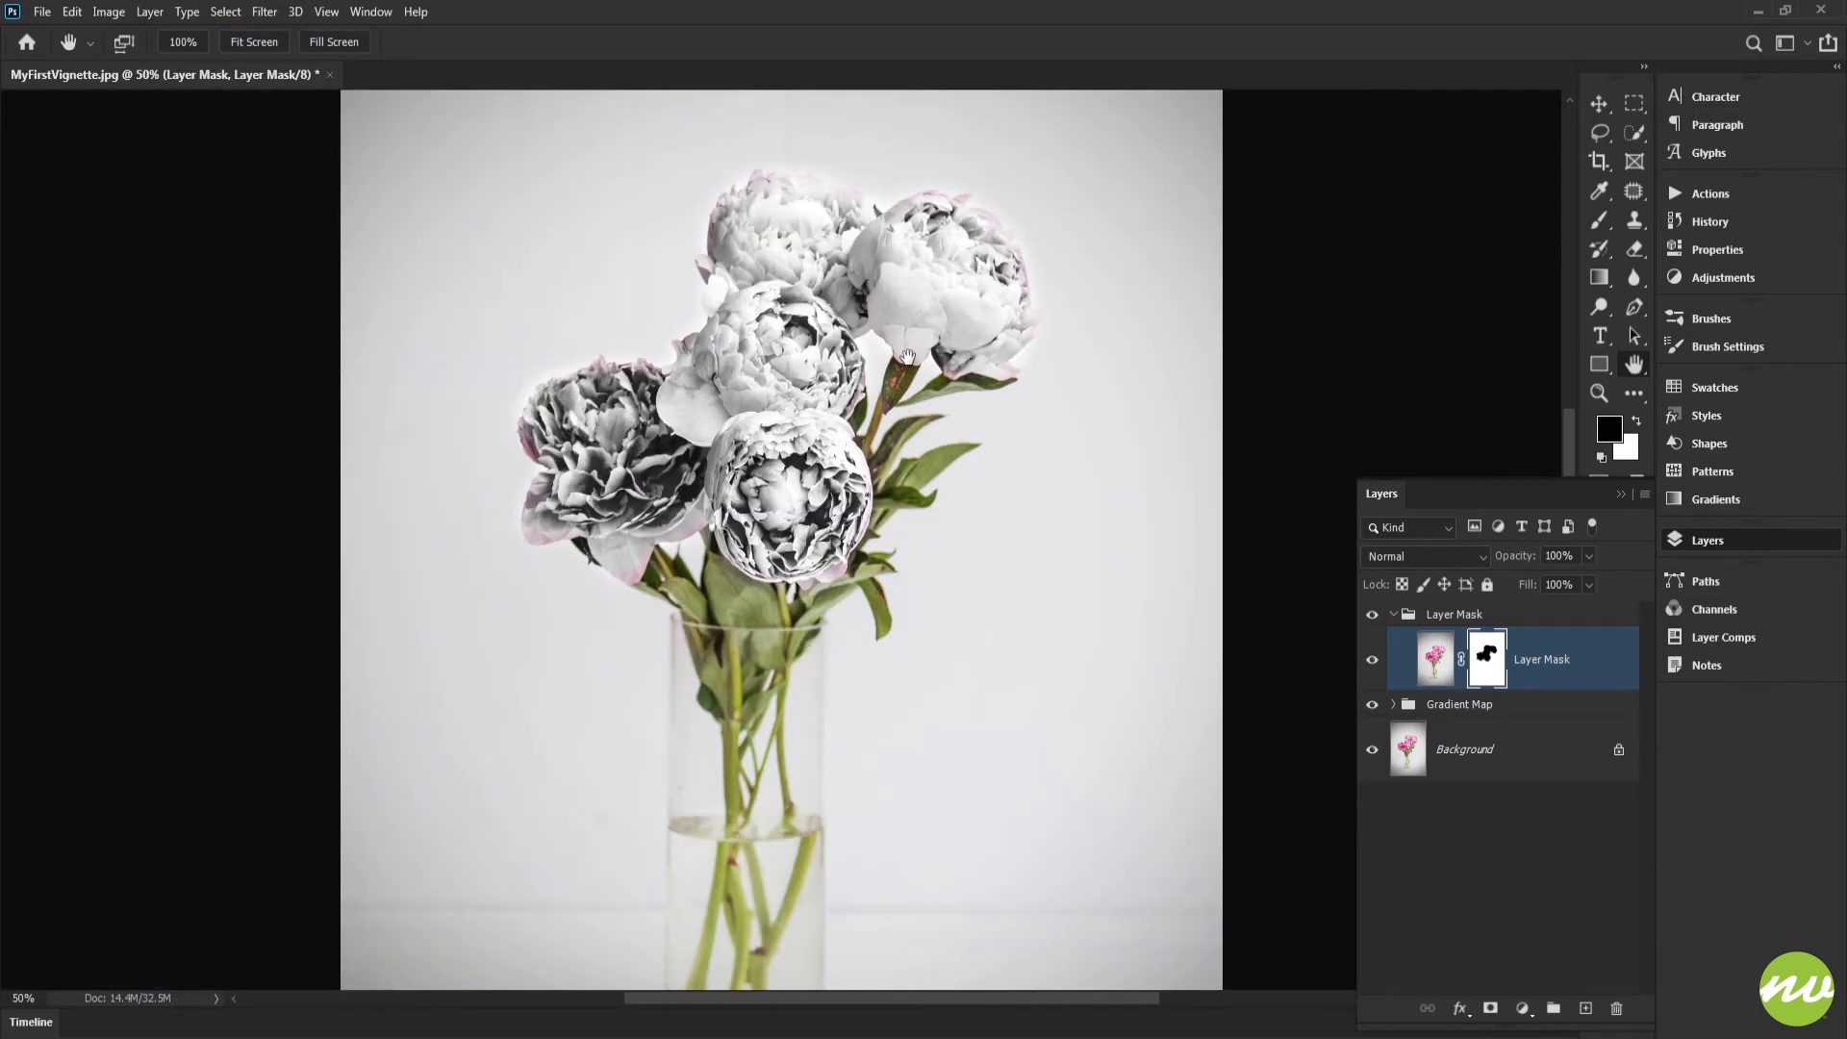
{"action": "left_click_drag", "start_coordinate": [1031, 479], "coordinate": [1006, 347]}
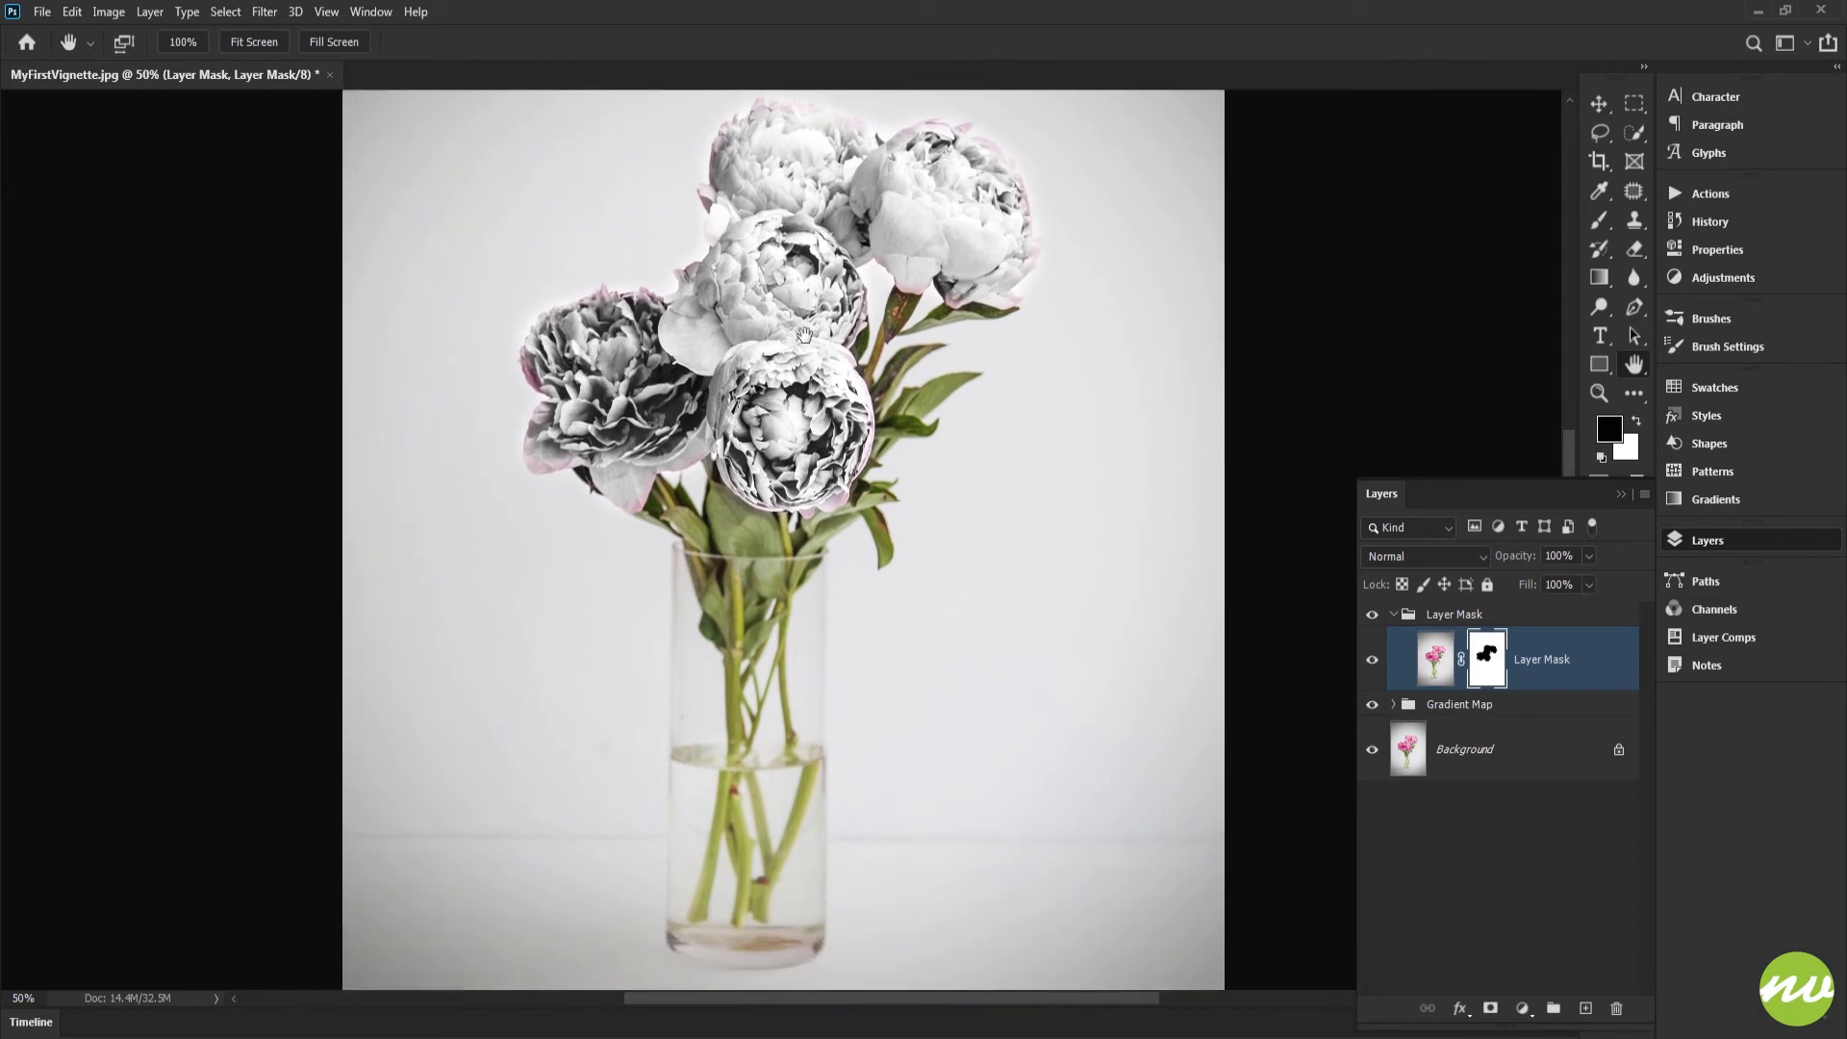
{"action": "left_click_drag", "start_coordinate": [1036, 510], "coordinate": [1023, 574]}
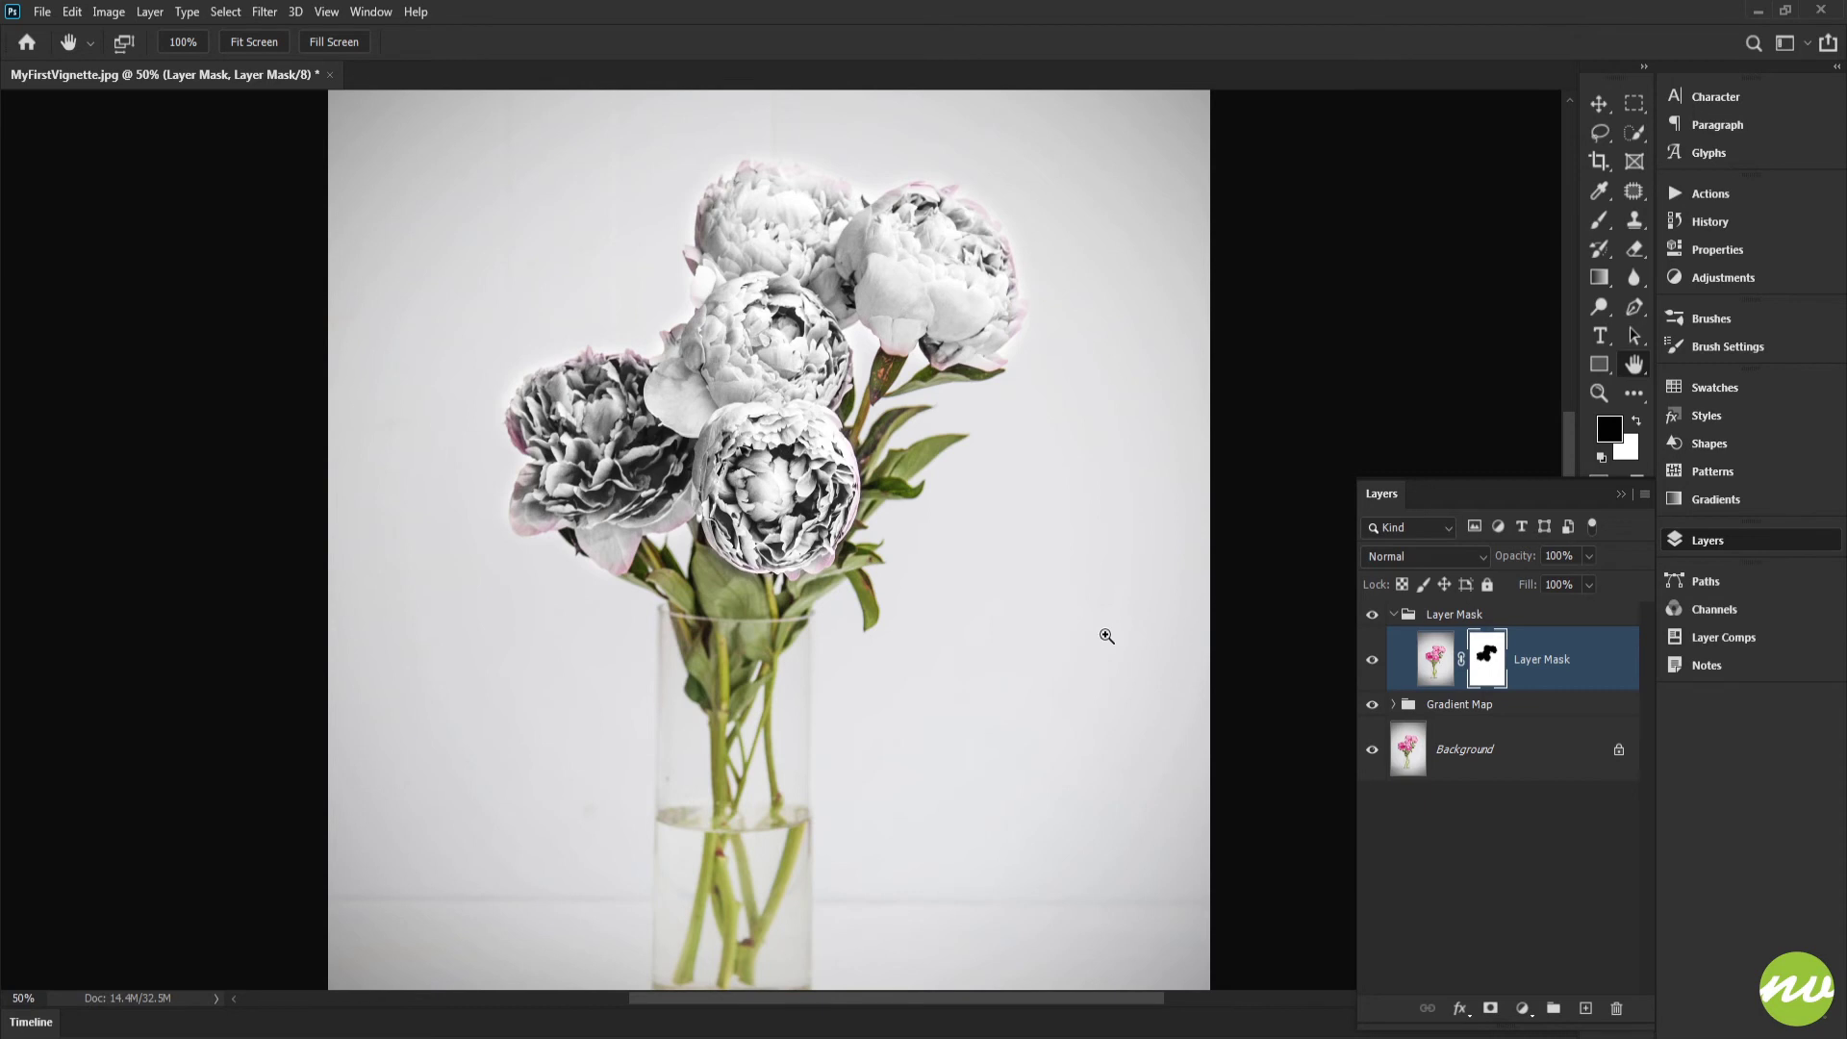
{"action": "key", "text": "ctrl+i"}
Step: Examine the whole picture and compare both mask states by inverting the layer mask twice
{"action": "left_click_drag", "start_coordinate": [1048, 658], "coordinate": [1039, 458]}
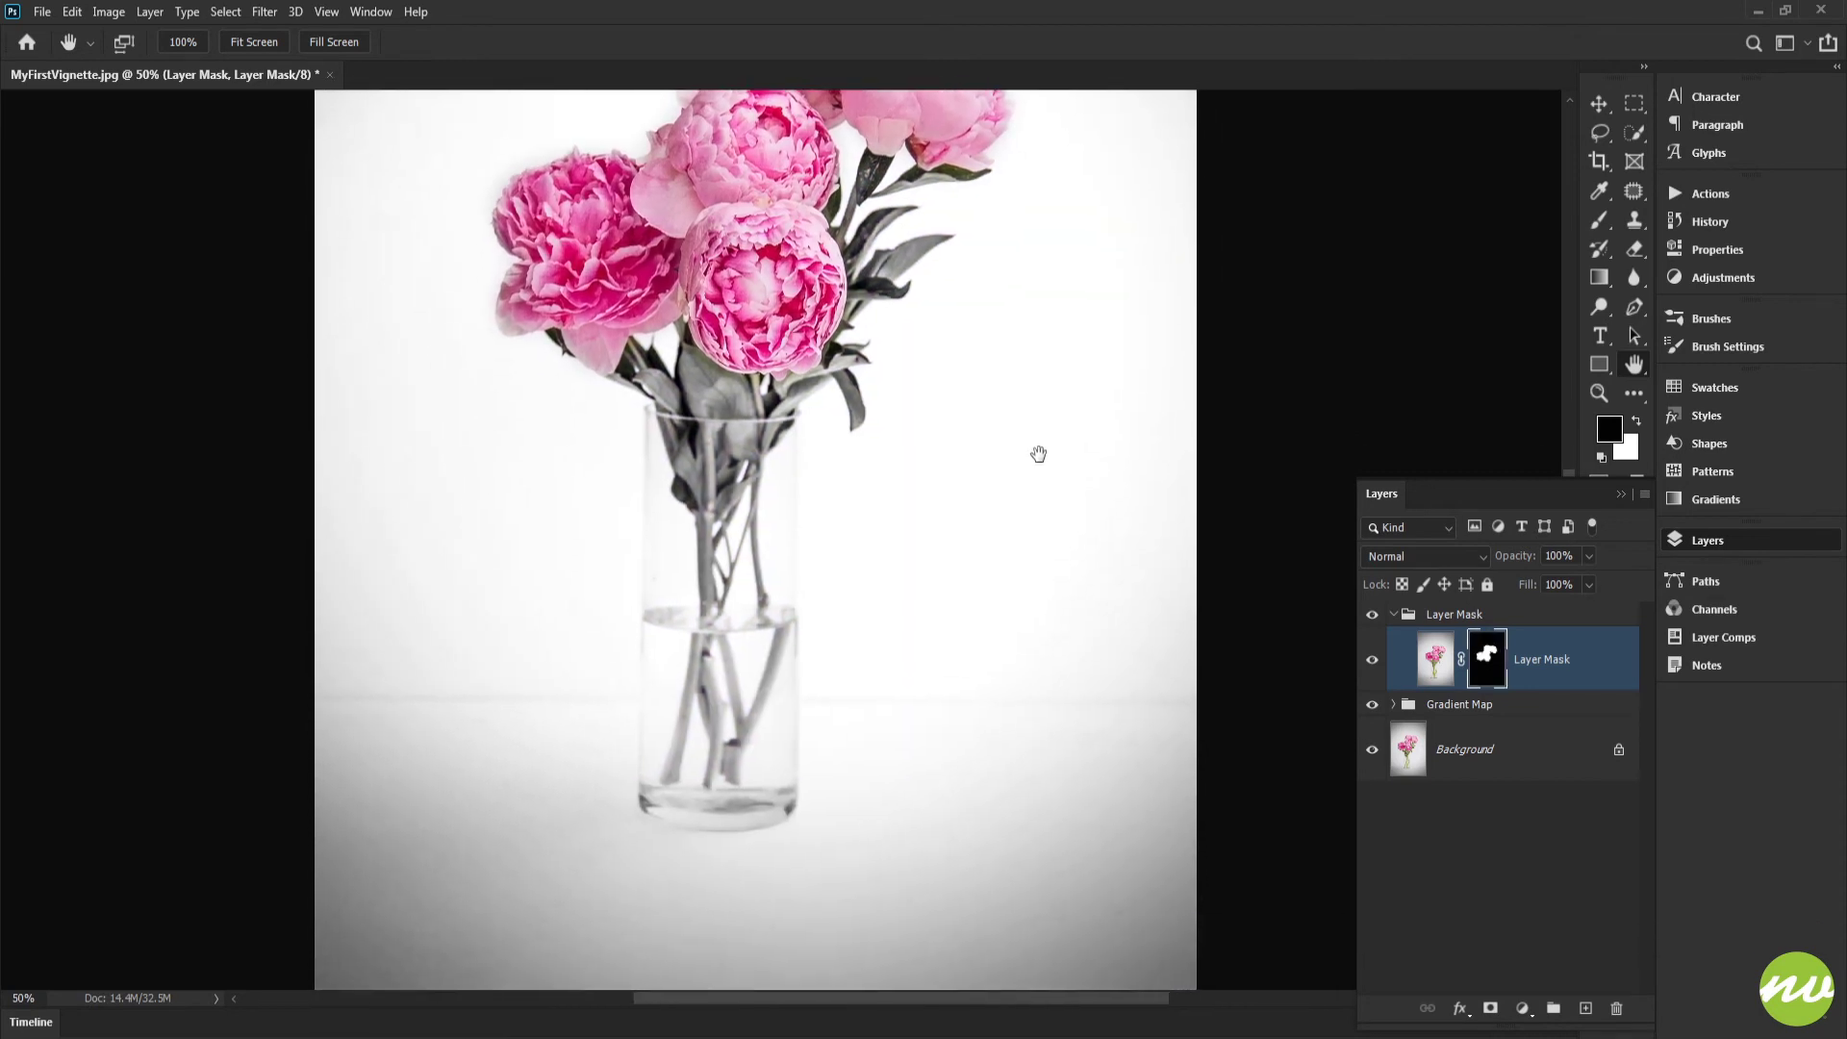
{"action": "left_click_drag", "start_coordinate": [951, 382], "coordinate": [914, 450]}
{"action": "left_click", "coordinate": [258, 47]}
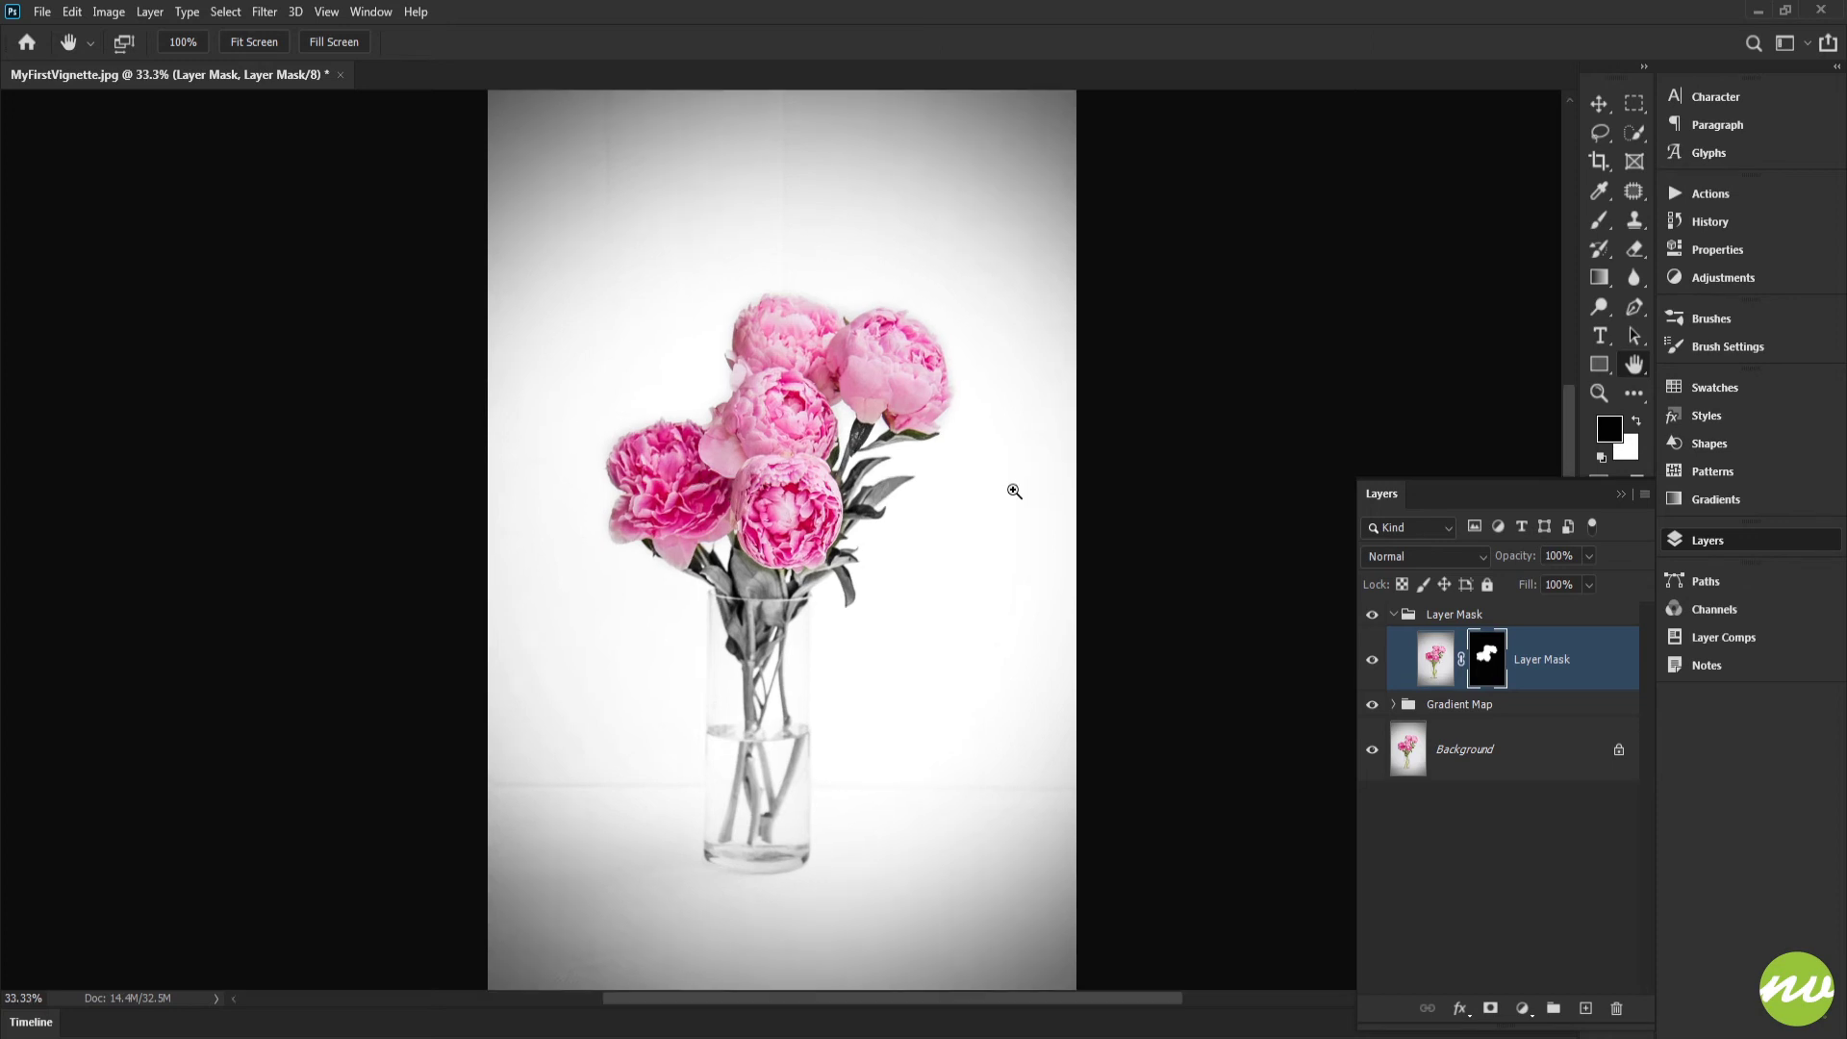
{"action": "key", "text": "ctrl+plus"}
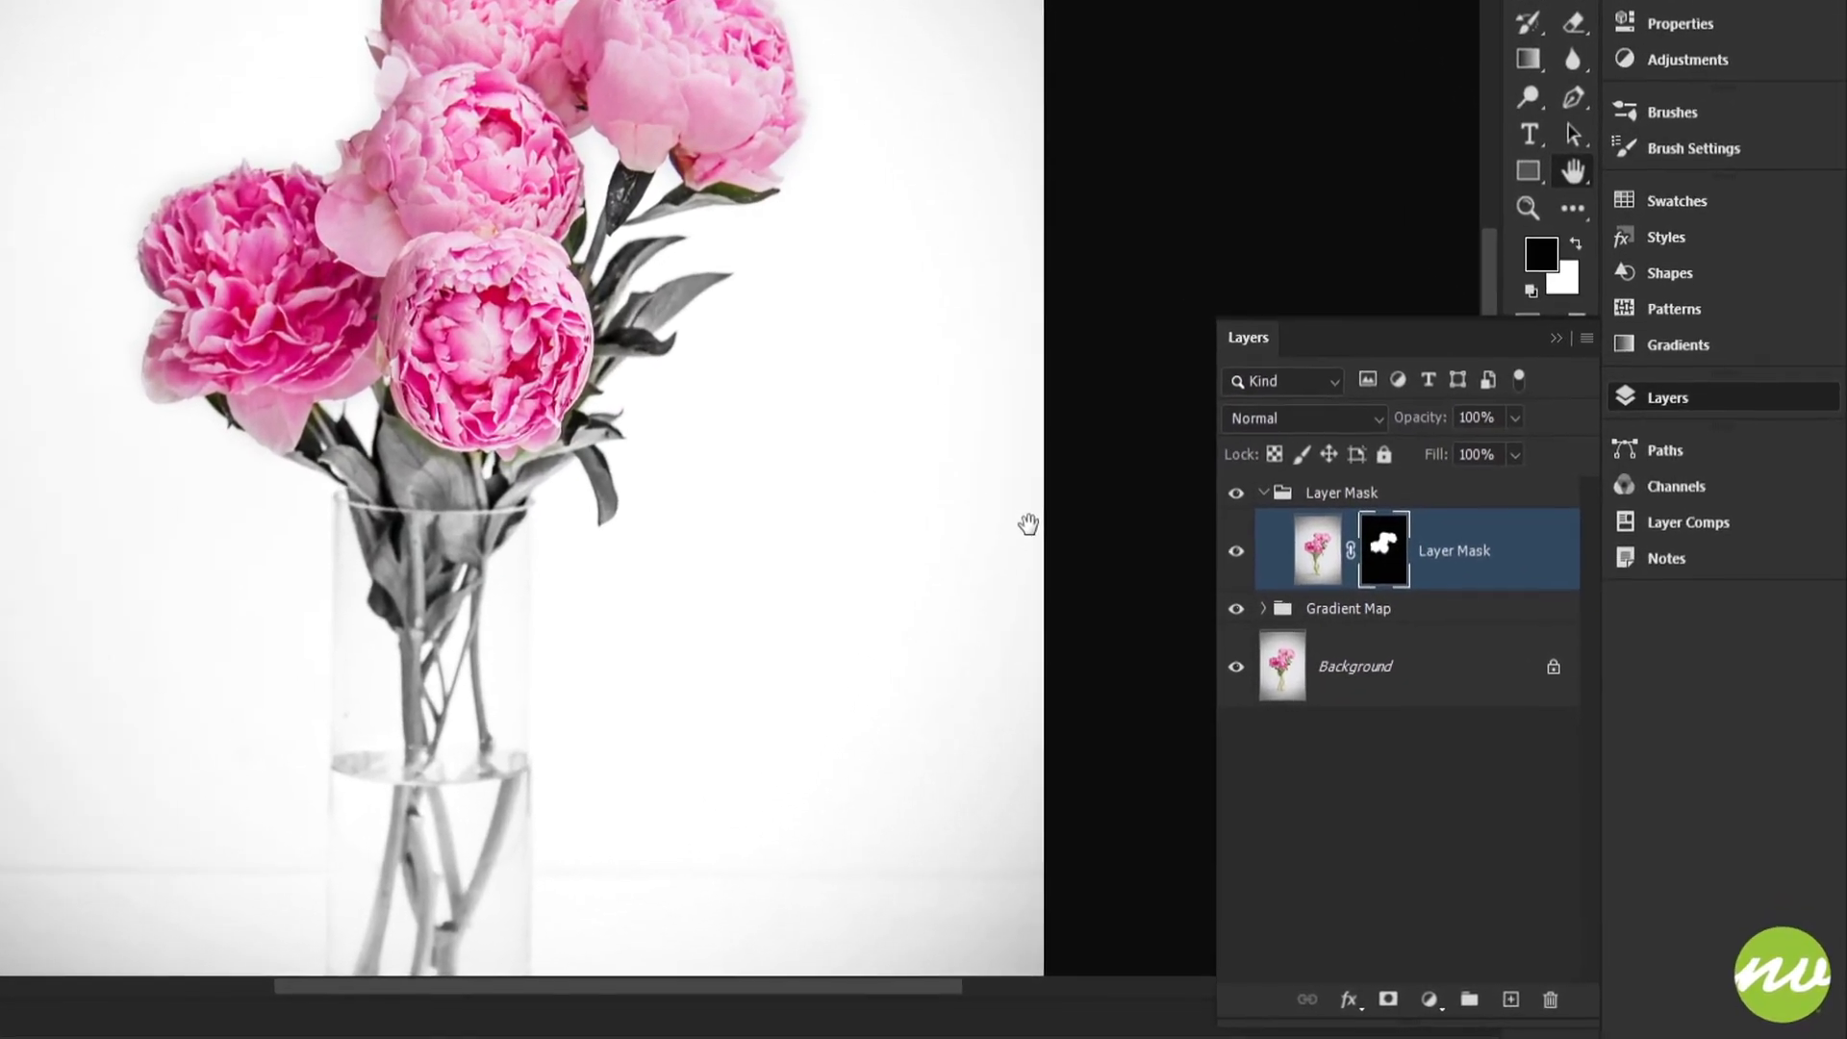
{"action": "key", "text": "ctrl+i"}
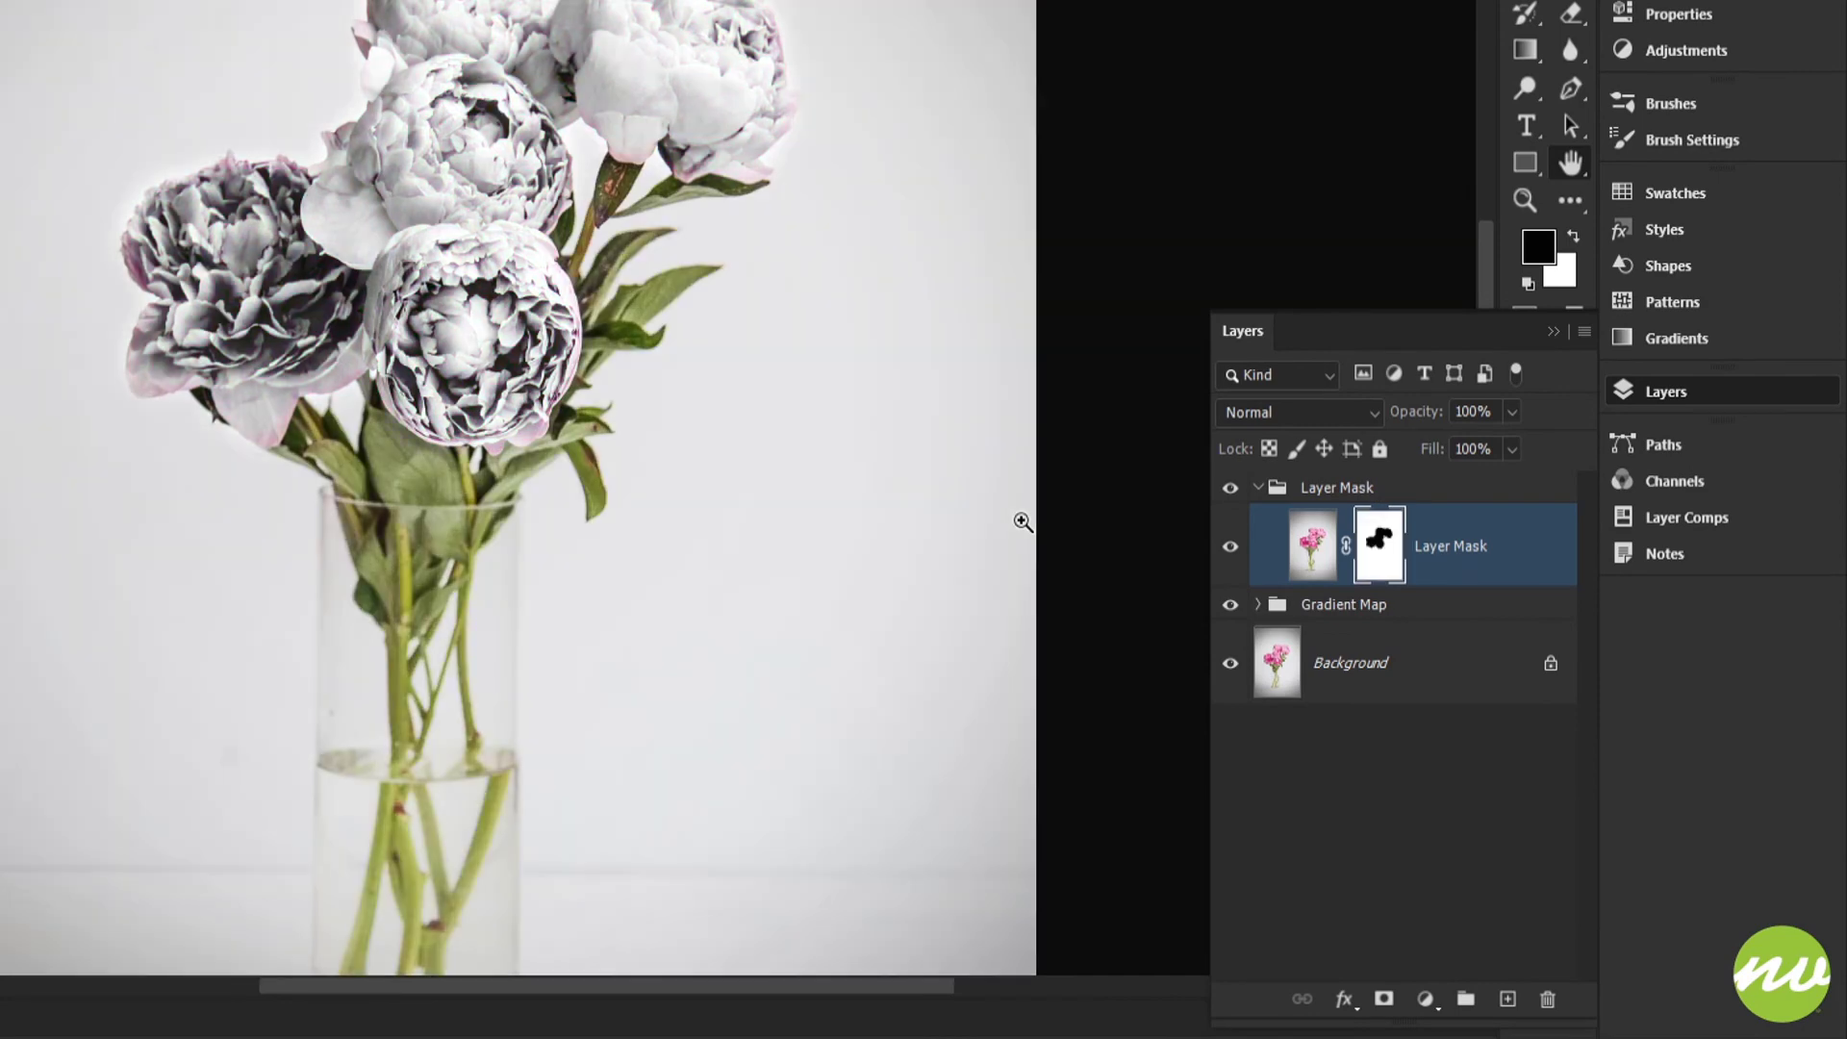
{"action": "key", "text": "ctrl+i"}
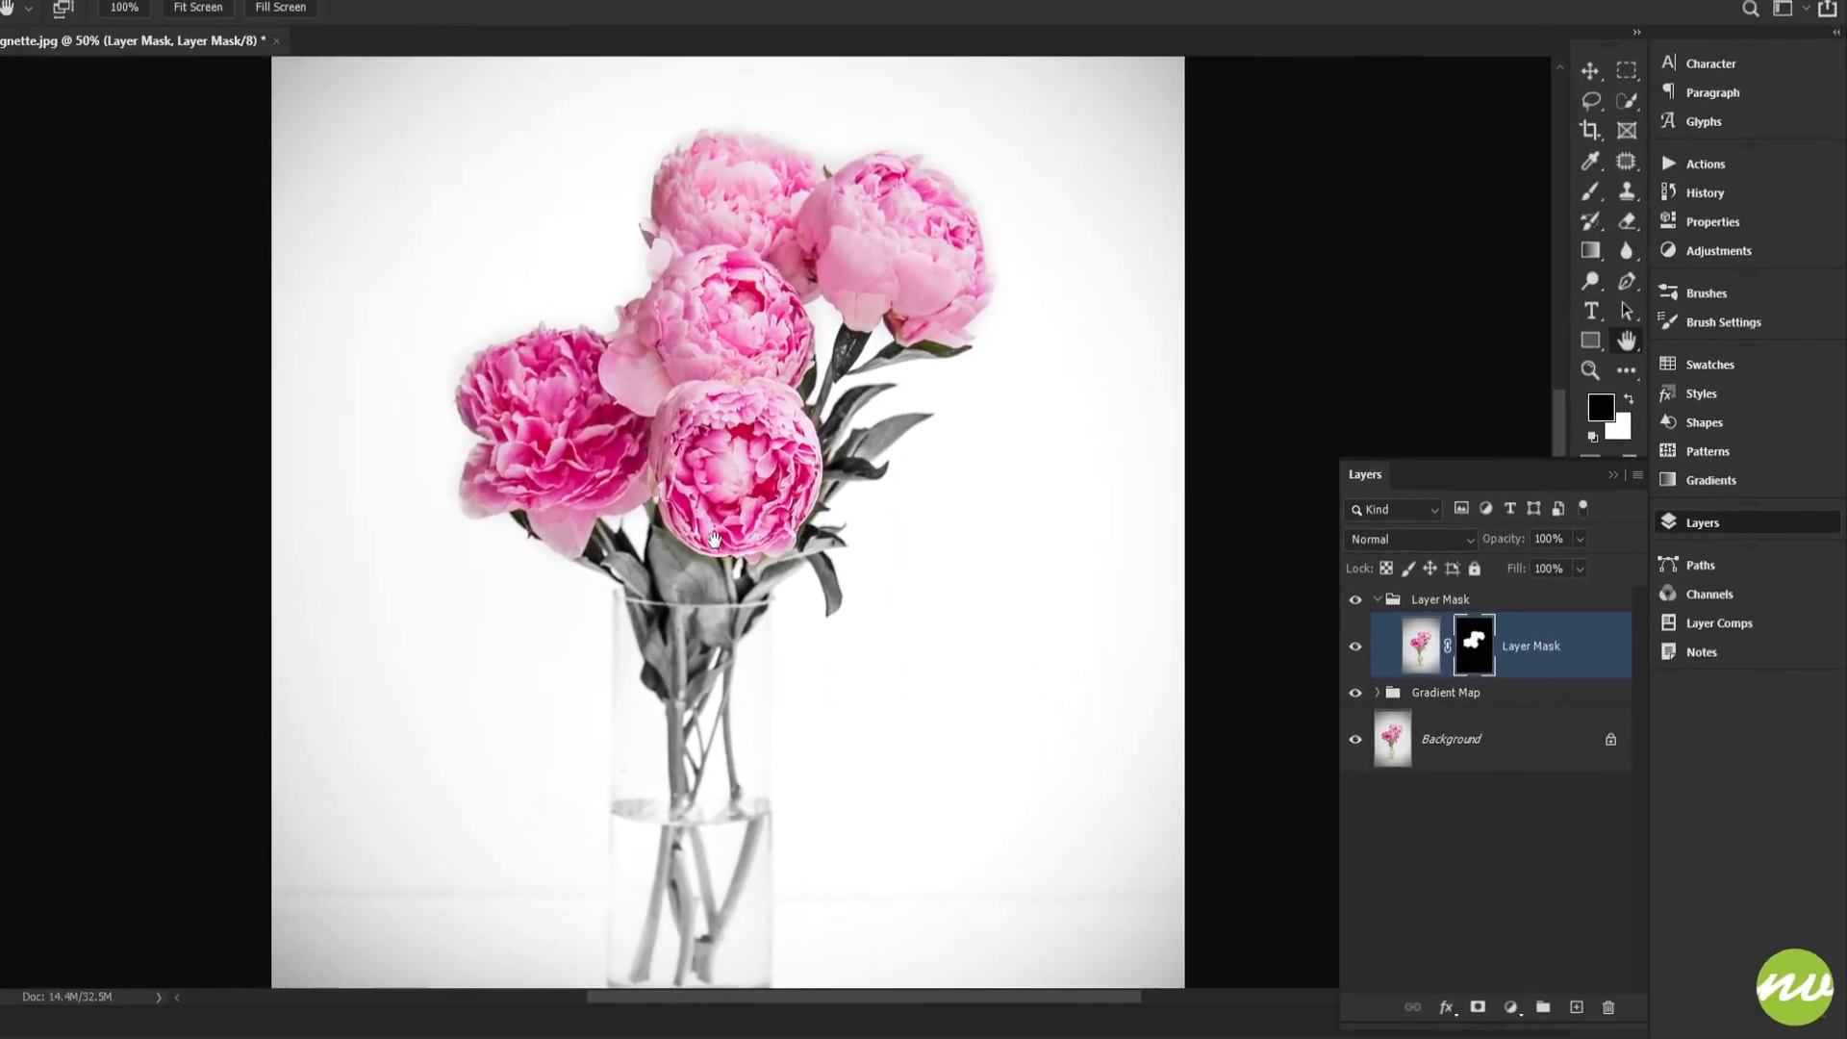
Step: Switch to the Brush tool at the front blossom's lower edge and reduce the brush size to 44 px
{"action": "left_click", "coordinate": [125, 7]}
{"action": "left_click_drag", "start_coordinate": [580, 414], "coordinate": [717, 362]}
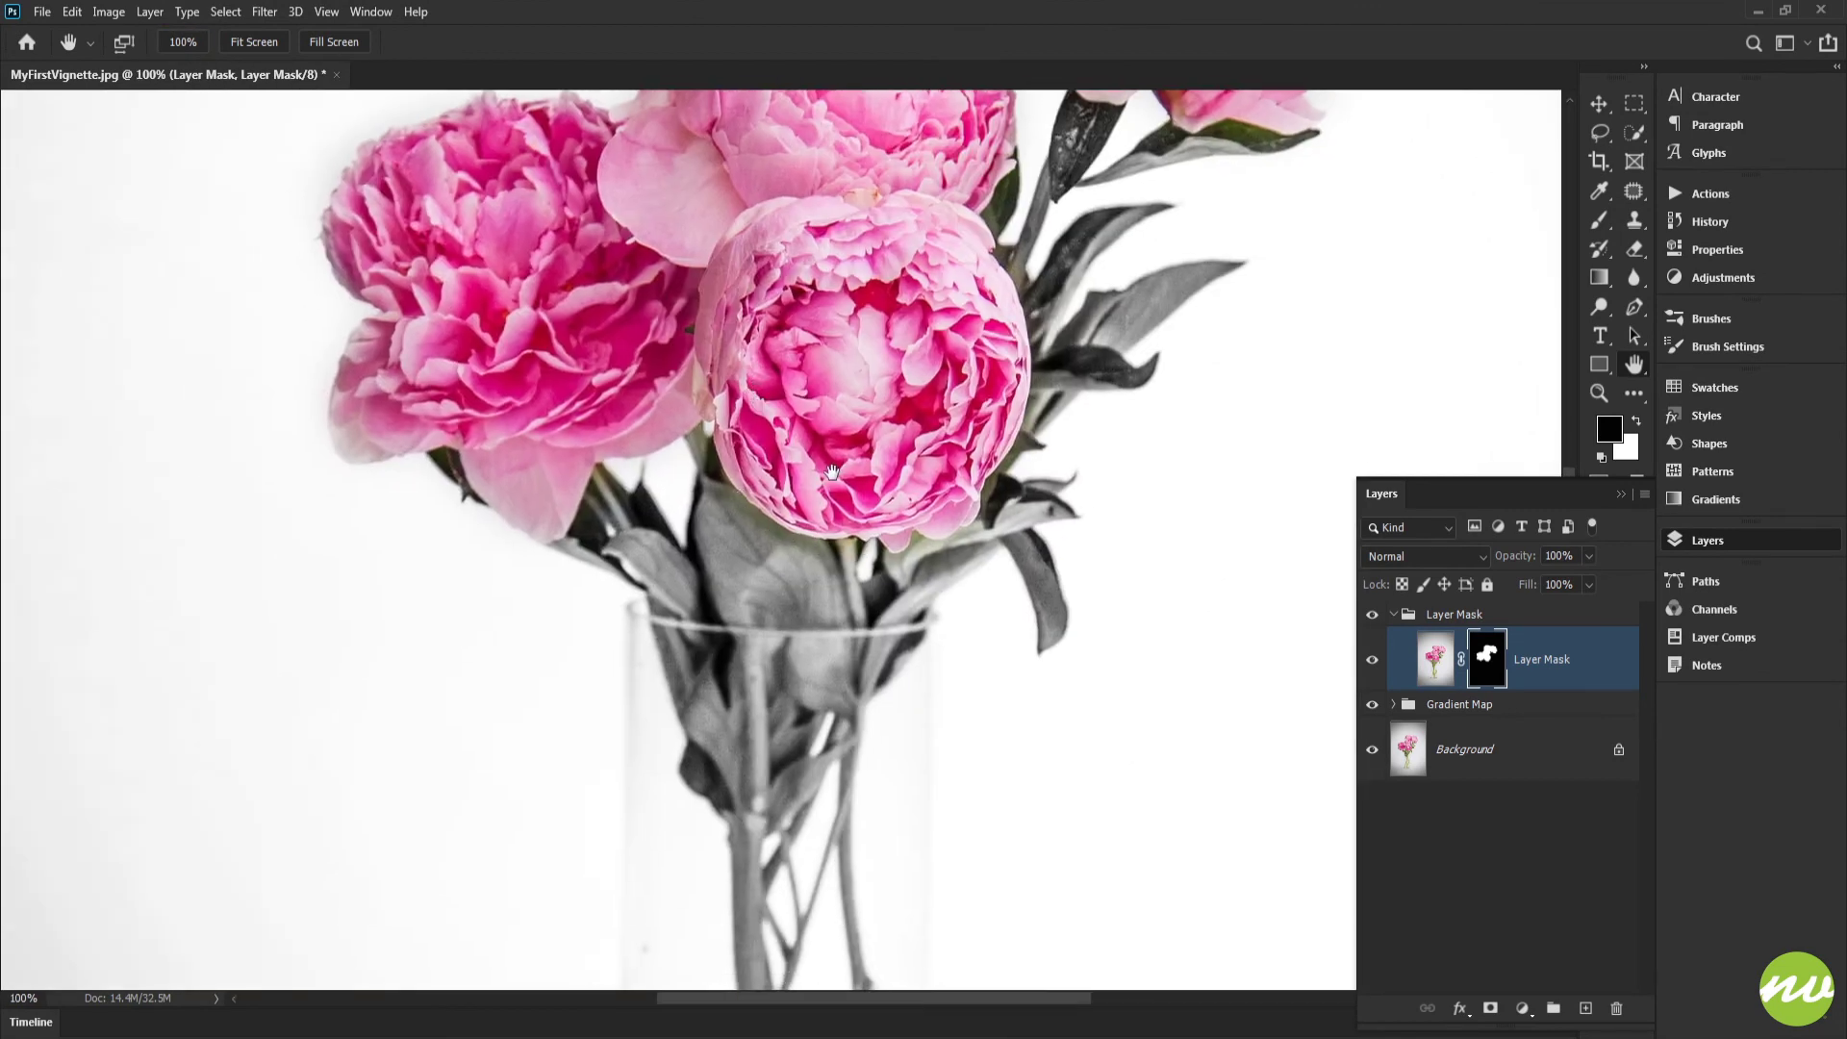
{"action": "left_click_drag", "start_coordinate": [832, 472], "coordinate": [832, 402]}
{"action": "key", "text": "b"}
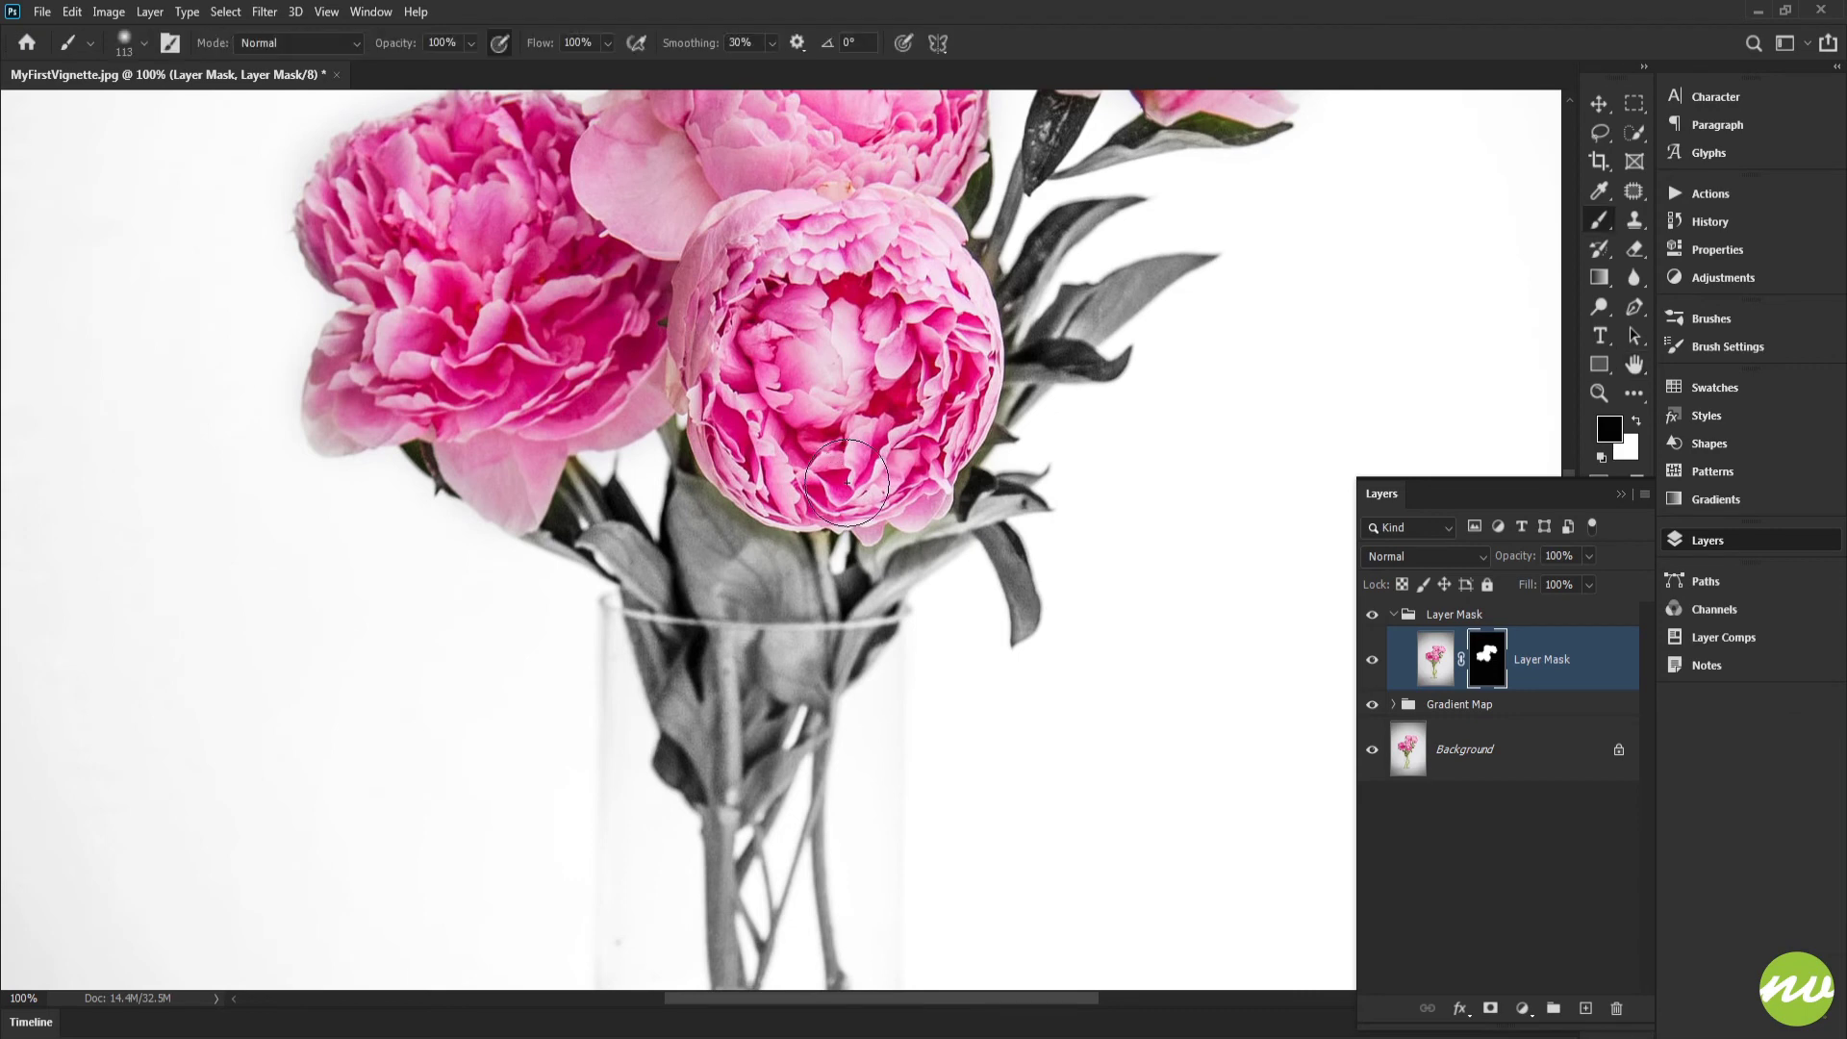
{"action": "scroll", "coordinate": [835, 450], "scroll_direction": "up", "scroll_amount": 3}
{"action": "left_click_drag", "start_coordinate": [850, 439], "coordinate": [847, 431]}
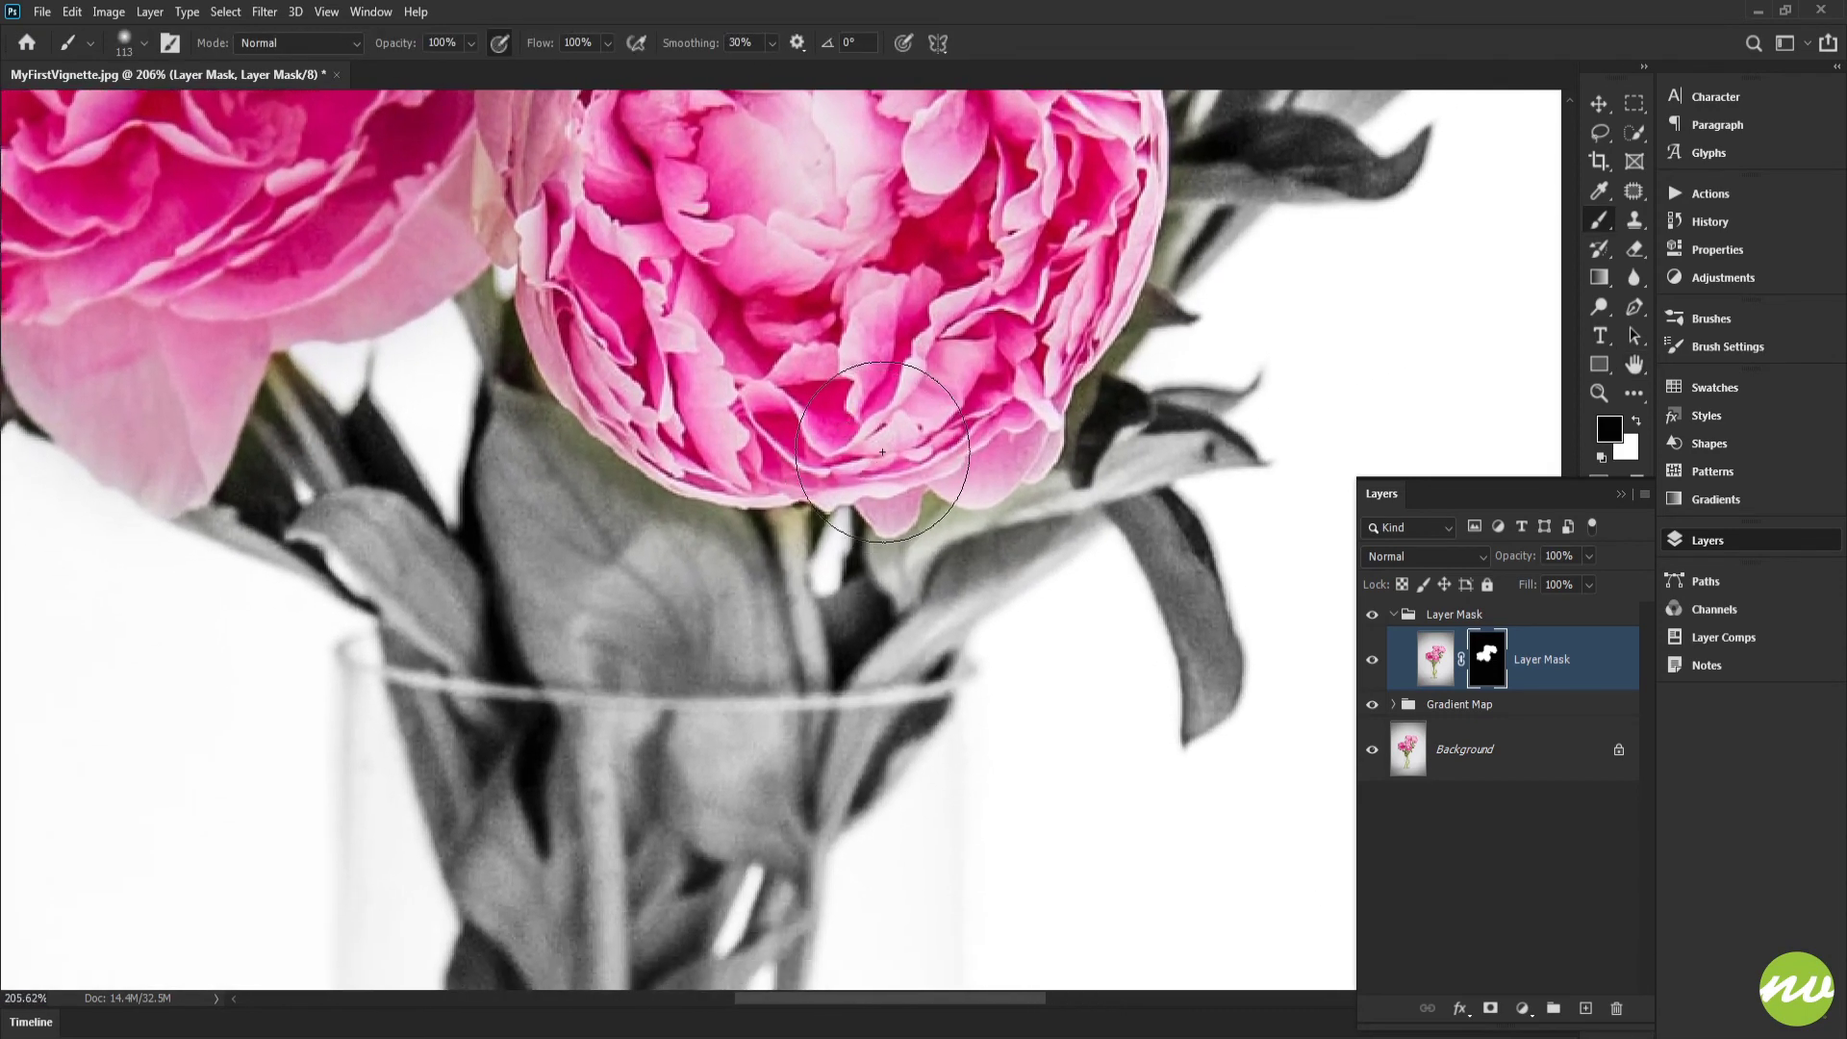
{"action": "left_click", "coordinate": [890, 429]}
{"action": "key", "text": "ctrl+z"}
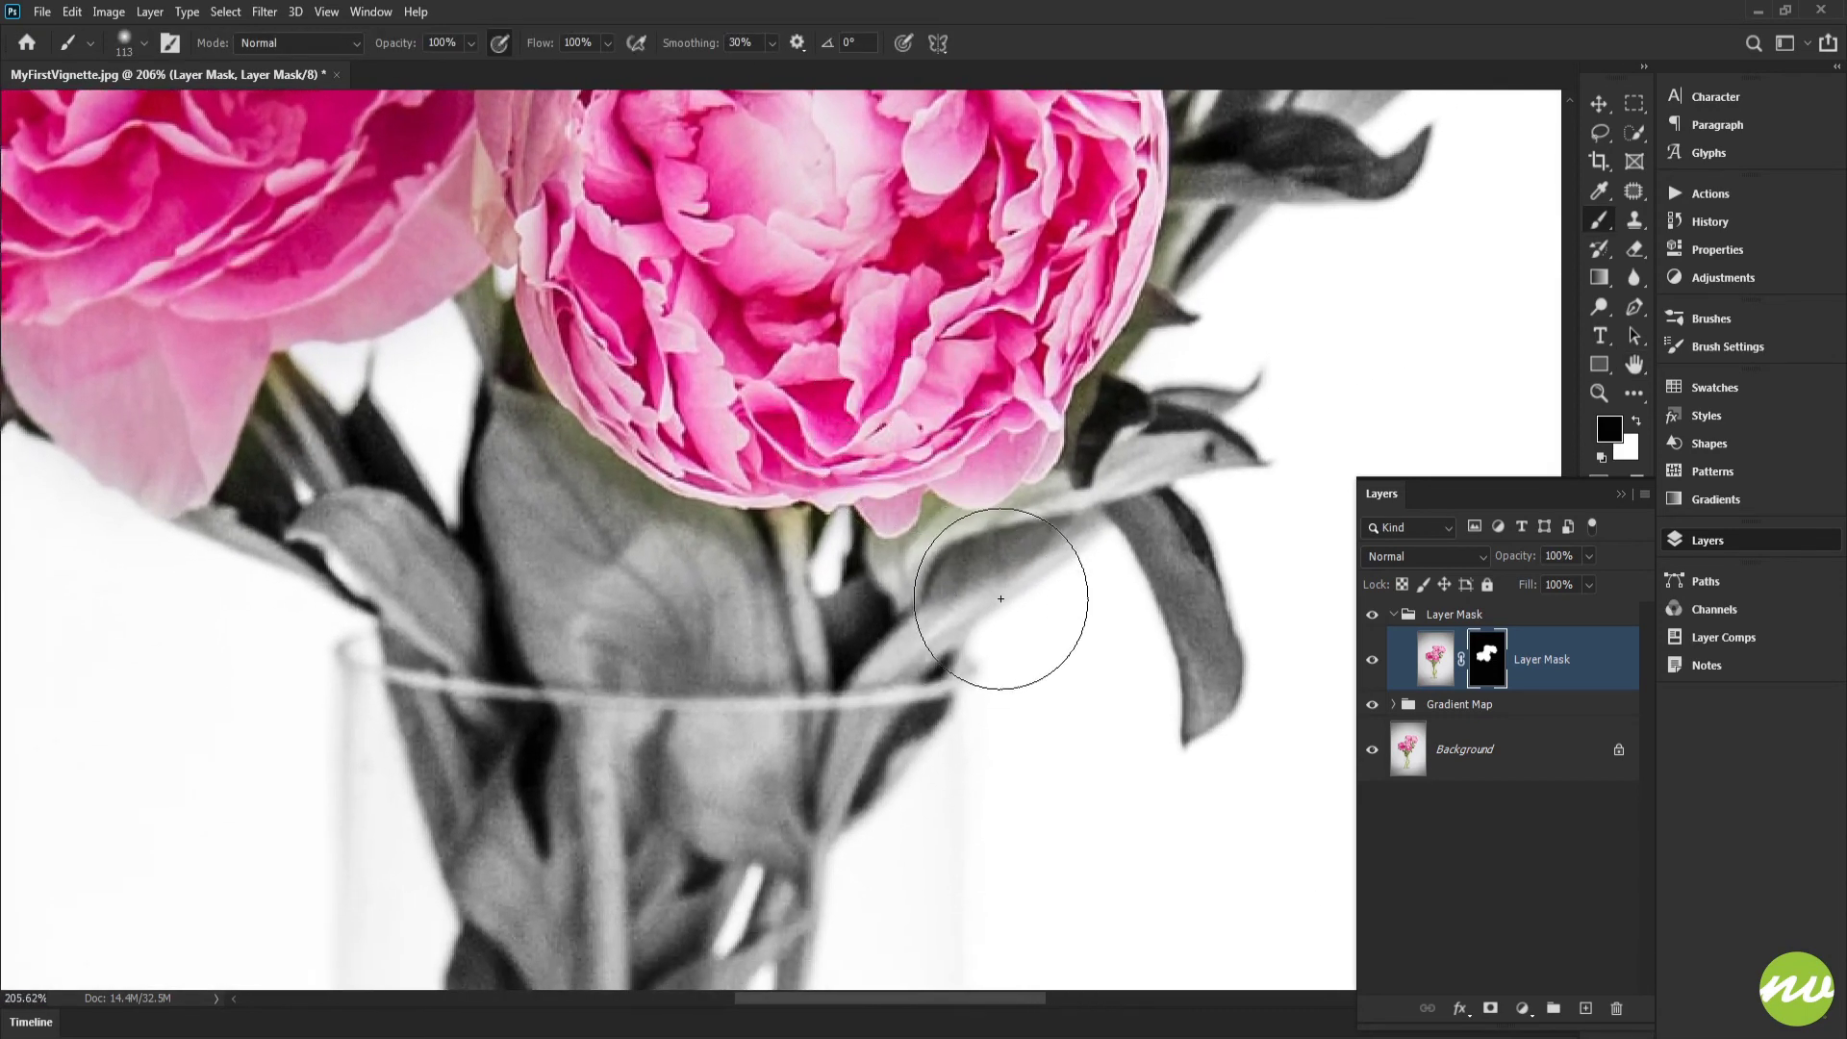
{"action": "left_click_drag", "start_coordinate": [1001, 602], "coordinate": [925, 603]}
Step: Paint black on the layer mask along the front blossom's lower and right edges to remove colour from the adjoining leaves and stems
{"action": "mouse_move", "coordinate": [940, 527]}
{"action": "left_mouse_down"}
{"action": "mouse_move", "coordinate": [952, 563]}
{"action": "mouse_move", "coordinate": [1115, 427]}
{"action": "mouse_move", "coordinate": [1167, 455]}
{"action": "mouse_move", "coordinate": [1108, 541]}
{"action": "left_mouse_up"}
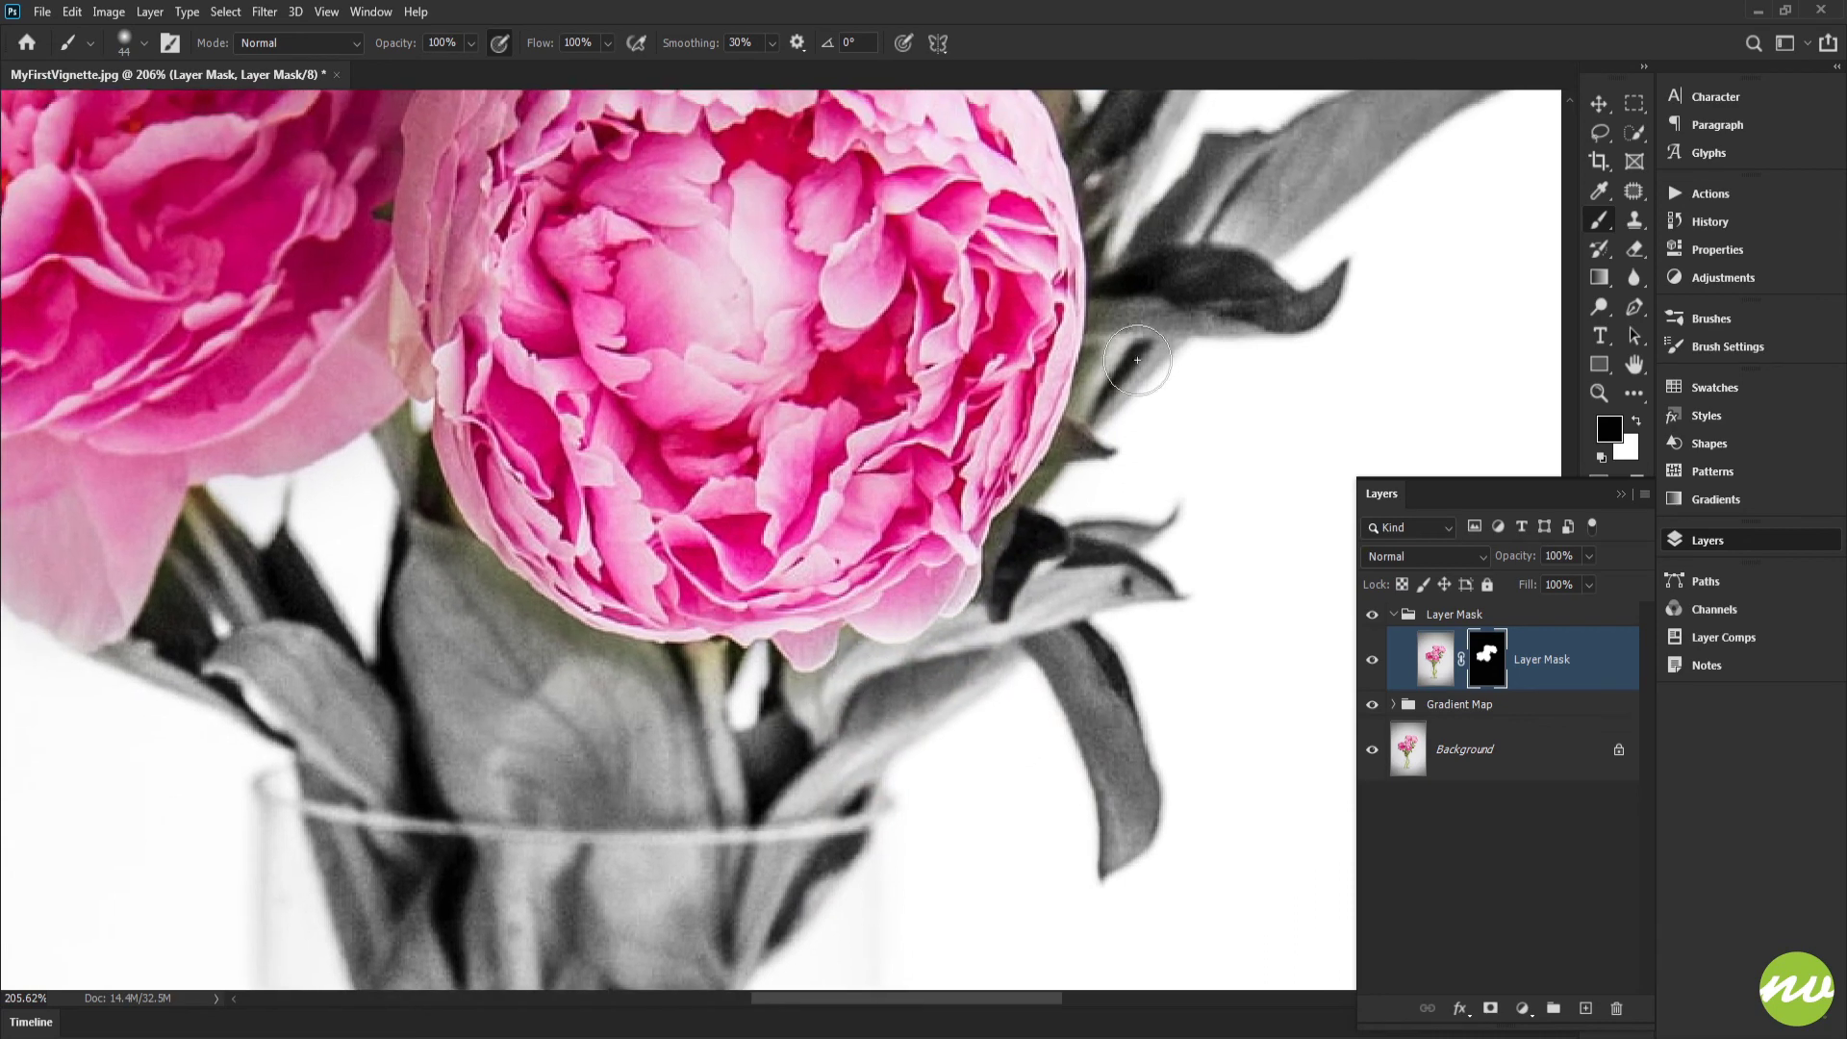
{"action": "mouse_move", "coordinate": [1130, 429]}
{"action": "left_mouse_down"}
{"action": "mouse_move", "coordinate": [1127, 408]}
{"action": "mouse_move", "coordinate": [1045, 533]}
{"action": "mouse_move", "coordinate": [1074, 494]}
{"action": "left_mouse_up"}
{"action": "left_click_drag", "start_coordinate": [980, 608], "coordinate": [1206, 406]}
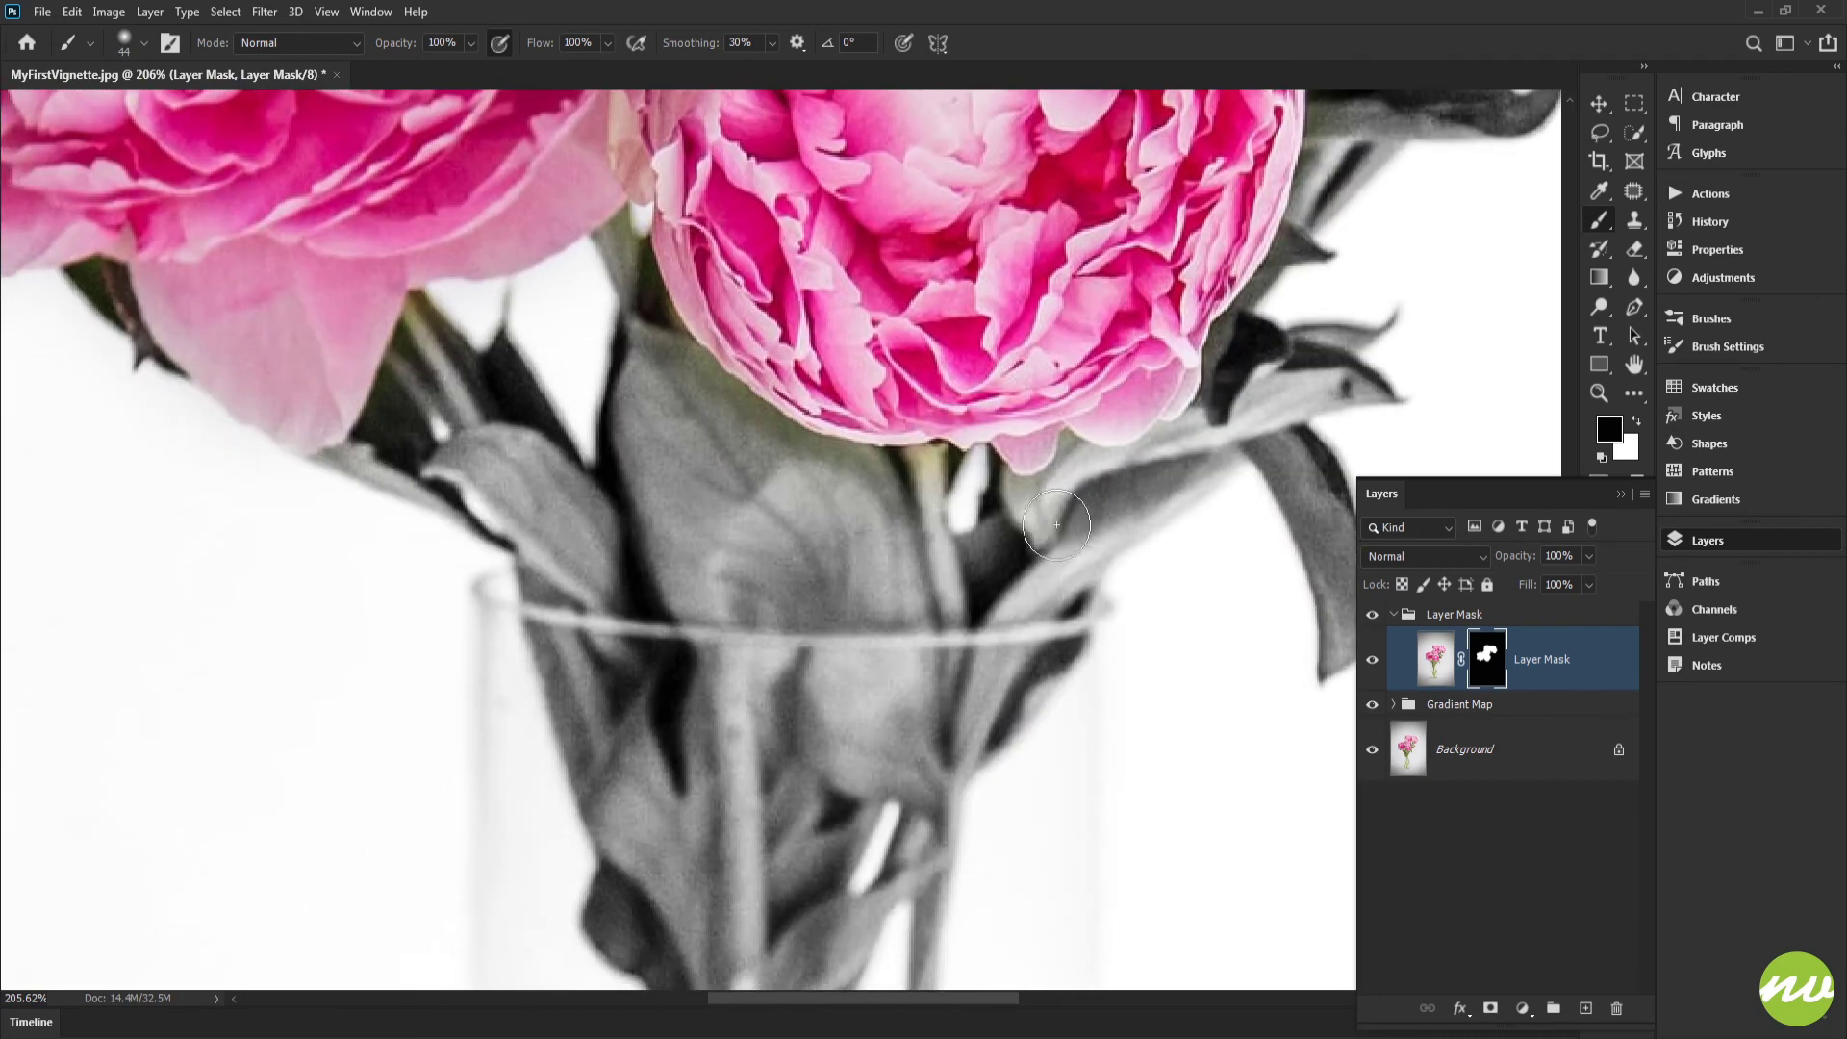
{"action": "mouse_move", "coordinate": [634, 353]}
{"action": "left_mouse_down"}
{"action": "mouse_move", "coordinate": [617, 263]}
{"action": "mouse_move", "coordinate": [654, 308]}
{"action": "left_mouse_up"}
{"action": "left_click_drag", "start_coordinate": [941, 475], "coordinate": [1263, 645]}
{"action": "left_click_drag", "start_coordinate": [752, 508], "coordinate": [756, 508]}
{"action": "left_click_drag", "start_coordinate": [962, 404], "coordinate": [361, 863]}
{"action": "mouse_move", "coordinate": [991, 378]}
{"action": "left_mouse_down"}
{"action": "mouse_move", "coordinate": [980, 358]}
{"action": "mouse_move", "coordinate": [976, 441]}
{"action": "left_mouse_up"}
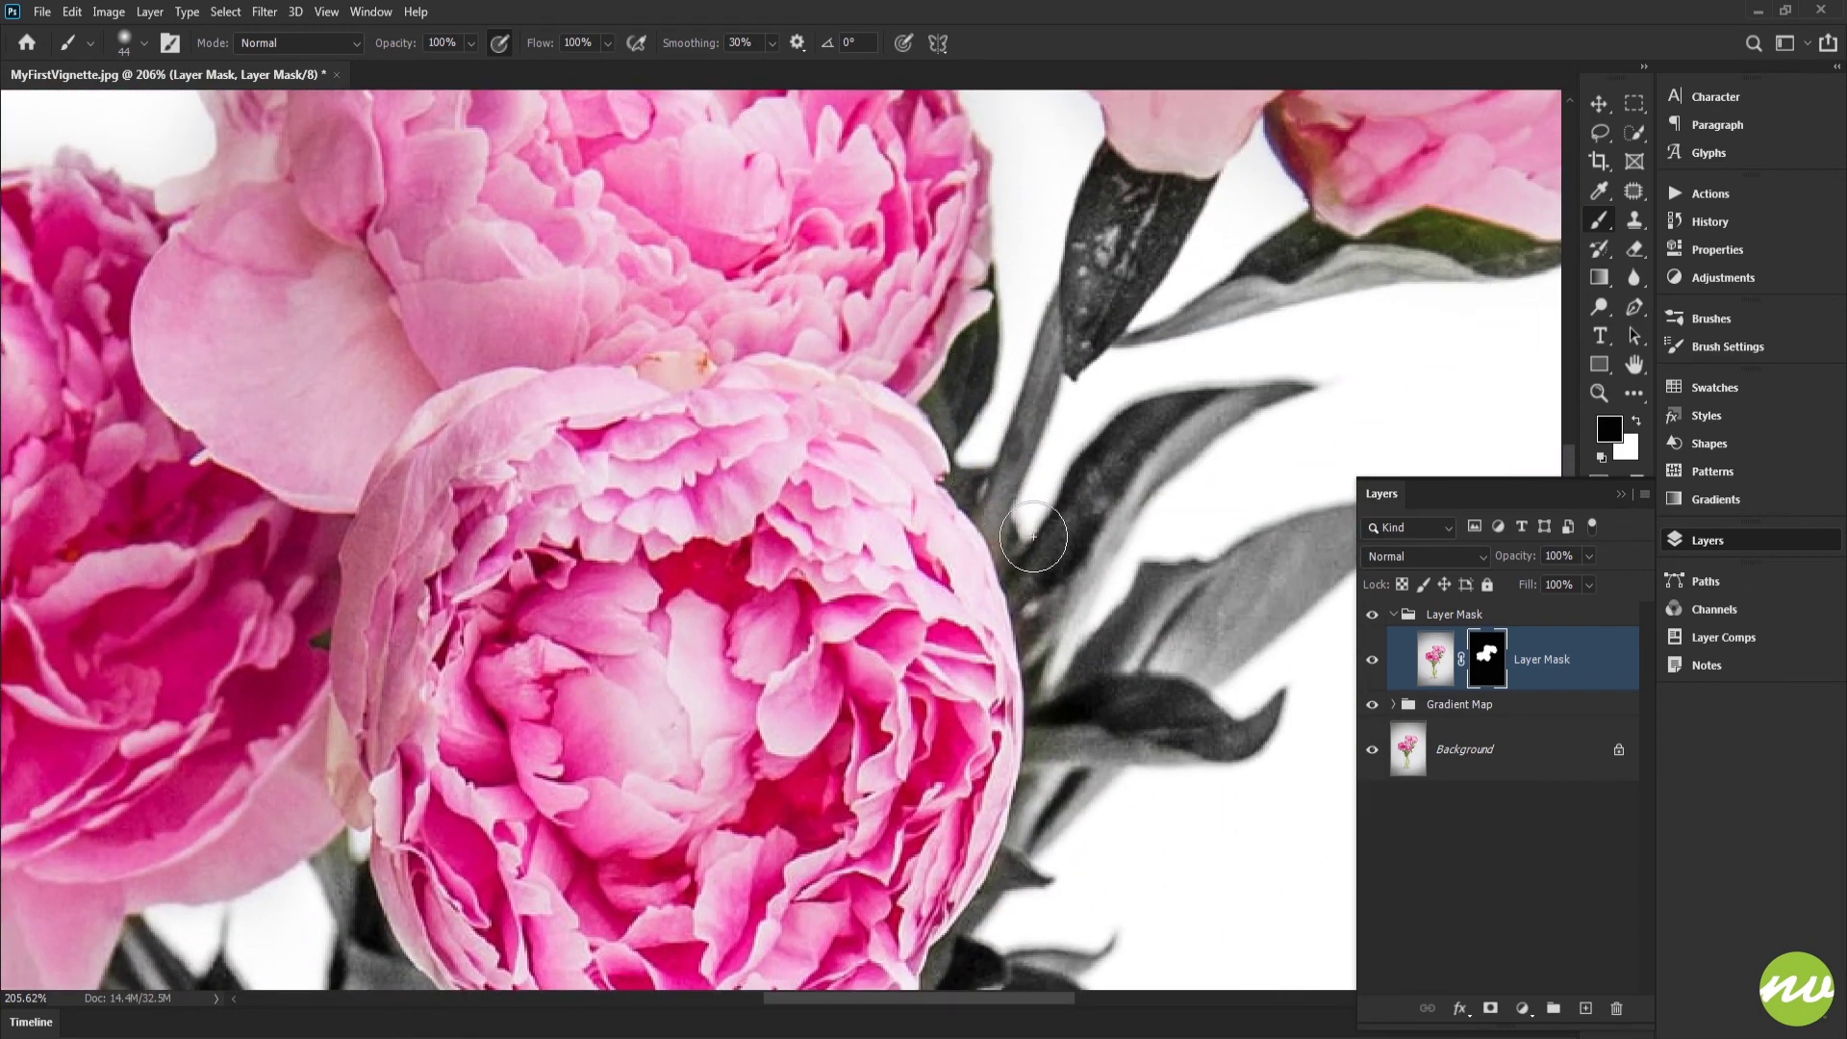
{"action": "mouse_move", "coordinate": [1116, 618]}
{"action": "left_mouse_down"}
{"action": "mouse_move", "coordinate": [1098, 683]}
{"action": "mouse_move", "coordinate": [852, 918]}
{"action": "left_mouse_up"}
{"action": "mouse_move", "coordinate": [1268, 584]}
{"action": "left_mouse_down"}
{"action": "mouse_move", "coordinate": [1196, 555]}
{"action": "mouse_move", "coordinate": [1058, 566]}
{"action": "mouse_move", "coordinate": [994, 519]}
{"action": "mouse_move", "coordinate": [780, 660]}
{"action": "mouse_move", "coordinate": [765, 637]}
{"action": "left_mouse_up"}
{"action": "left_click_drag", "start_coordinate": [994, 689], "coordinate": [1131, 255]}
{"action": "mouse_move", "coordinate": [921, 664]}
{"action": "left_mouse_down"}
{"action": "mouse_move", "coordinate": [990, 367]}
{"action": "mouse_move", "coordinate": [1103, 249]}
{"action": "left_mouse_up"}
{"action": "left_click_drag", "start_coordinate": [915, 501], "coordinate": [1095, 414]}
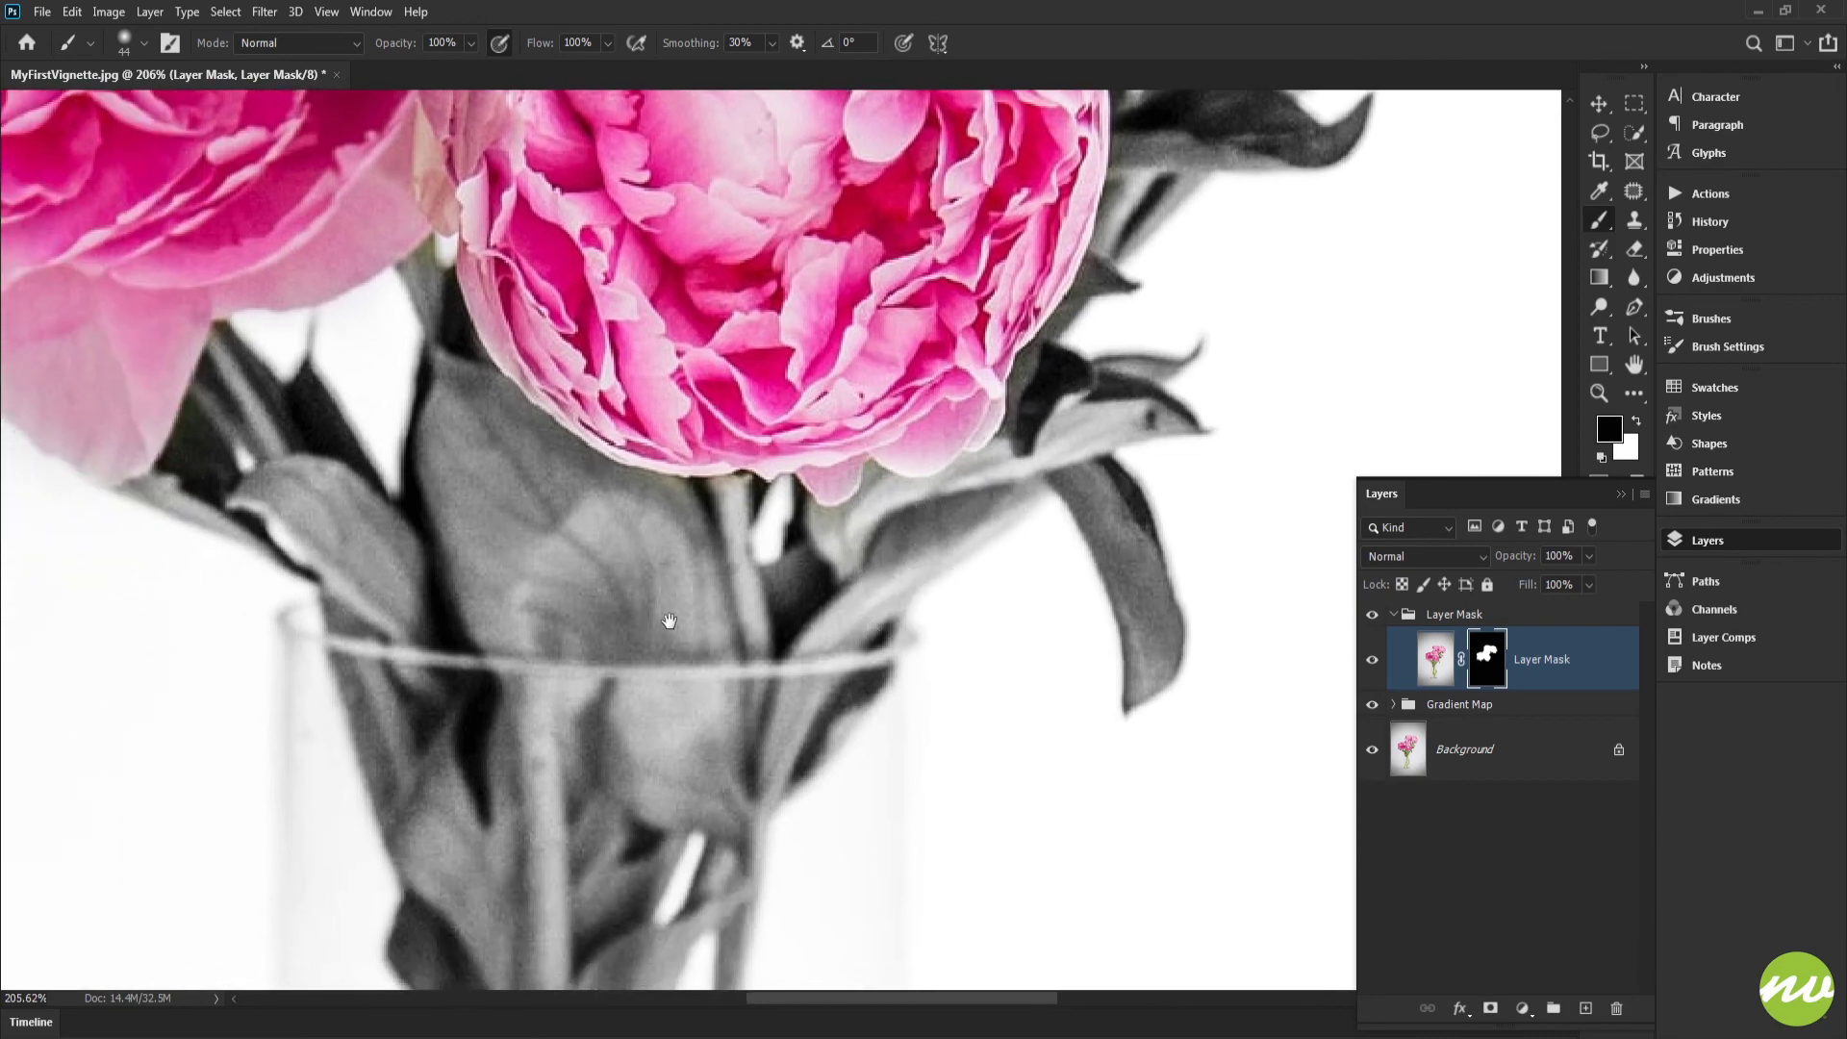
Step: Paint black on the layer mask over the coloured leaf remnants below and between the two lower blossoms, and show the whole image
{"action": "left_click_drag", "start_coordinate": [683, 496], "coordinate": [1058, 539]}
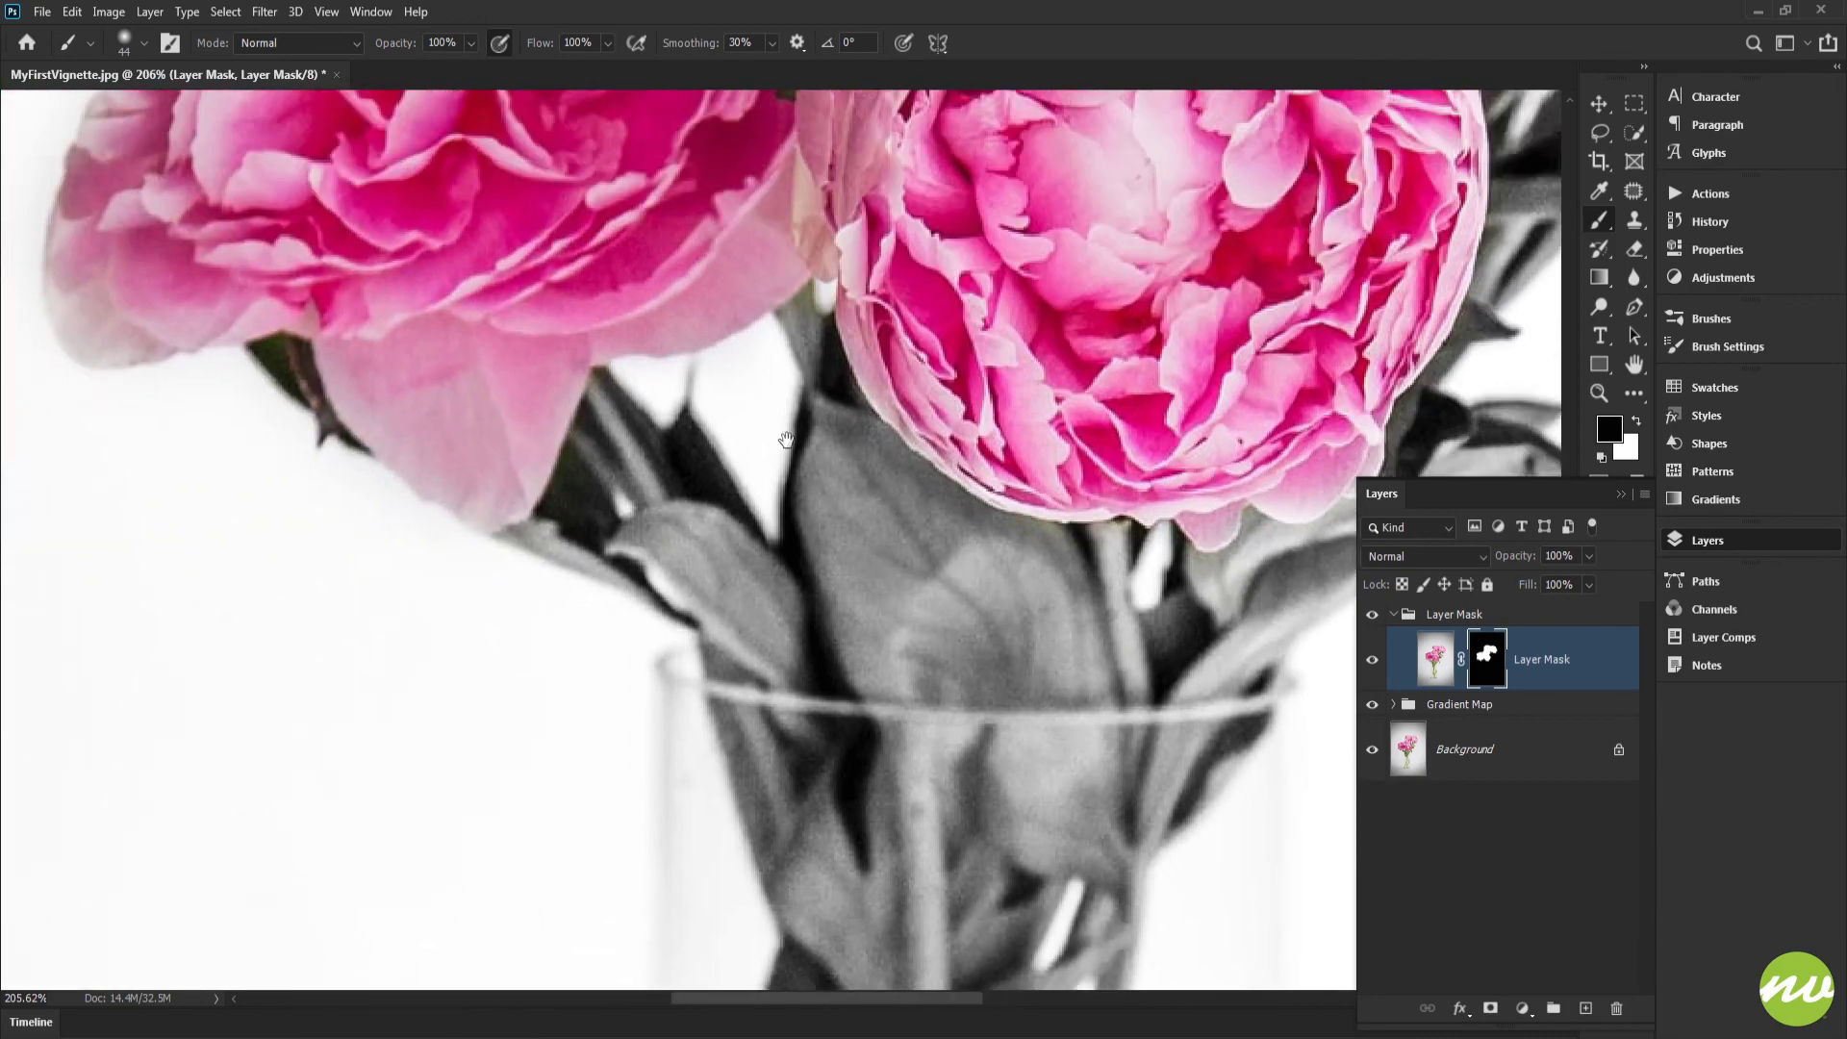
{"action": "left_click_drag", "start_coordinate": [787, 440], "coordinate": [834, 528]}
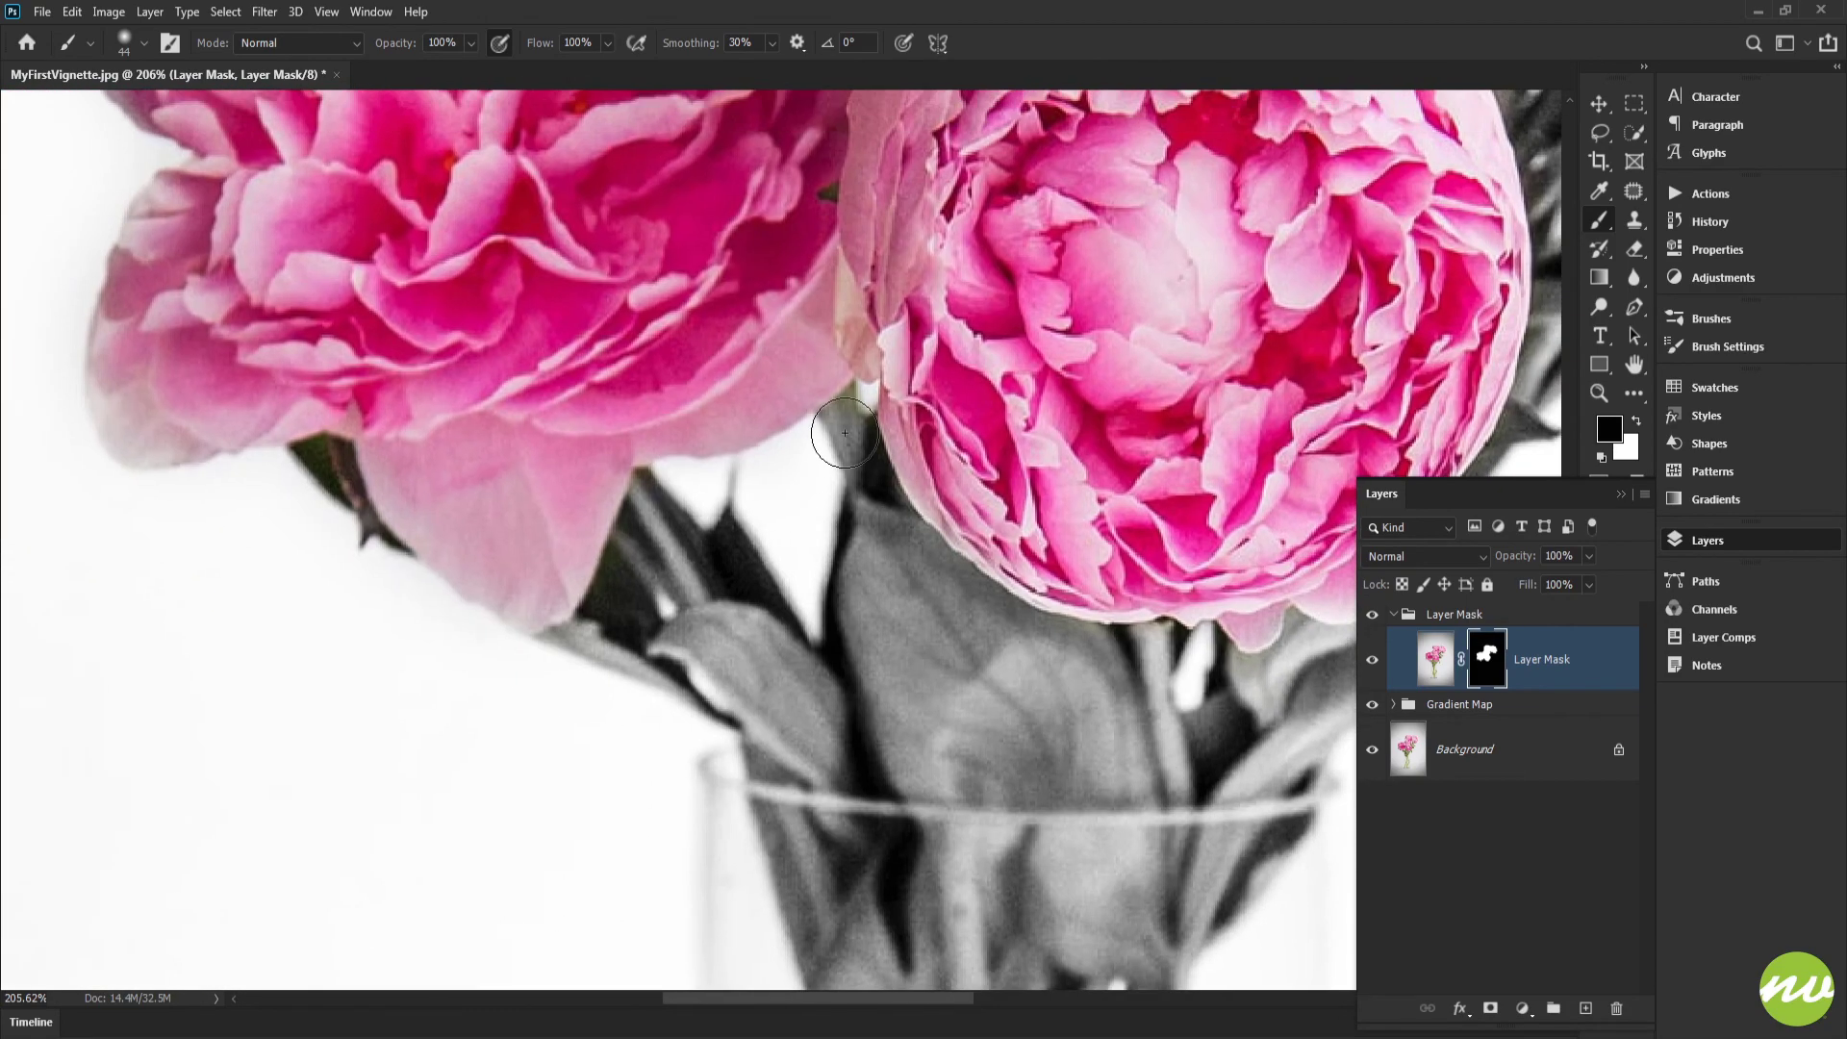
{"action": "left_click_drag", "start_coordinate": [720, 299], "coordinate": [739, 674]}
{"action": "left_click_drag", "start_coordinate": [698, 269], "coordinate": [701, 612]}
{"action": "mouse_move", "coordinate": [1191, 273]}
{"action": "left_mouse_down"}
{"action": "mouse_move", "coordinate": [779, 480]}
{"action": "mouse_move", "coordinate": [828, 536]}
{"action": "mouse_move", "coordinate": [812, 478]}
{"action": "left_mouse_up"}
{"action": "key", "text": "h"}
{"action": "left_click", "coordinate": [258, 43]}
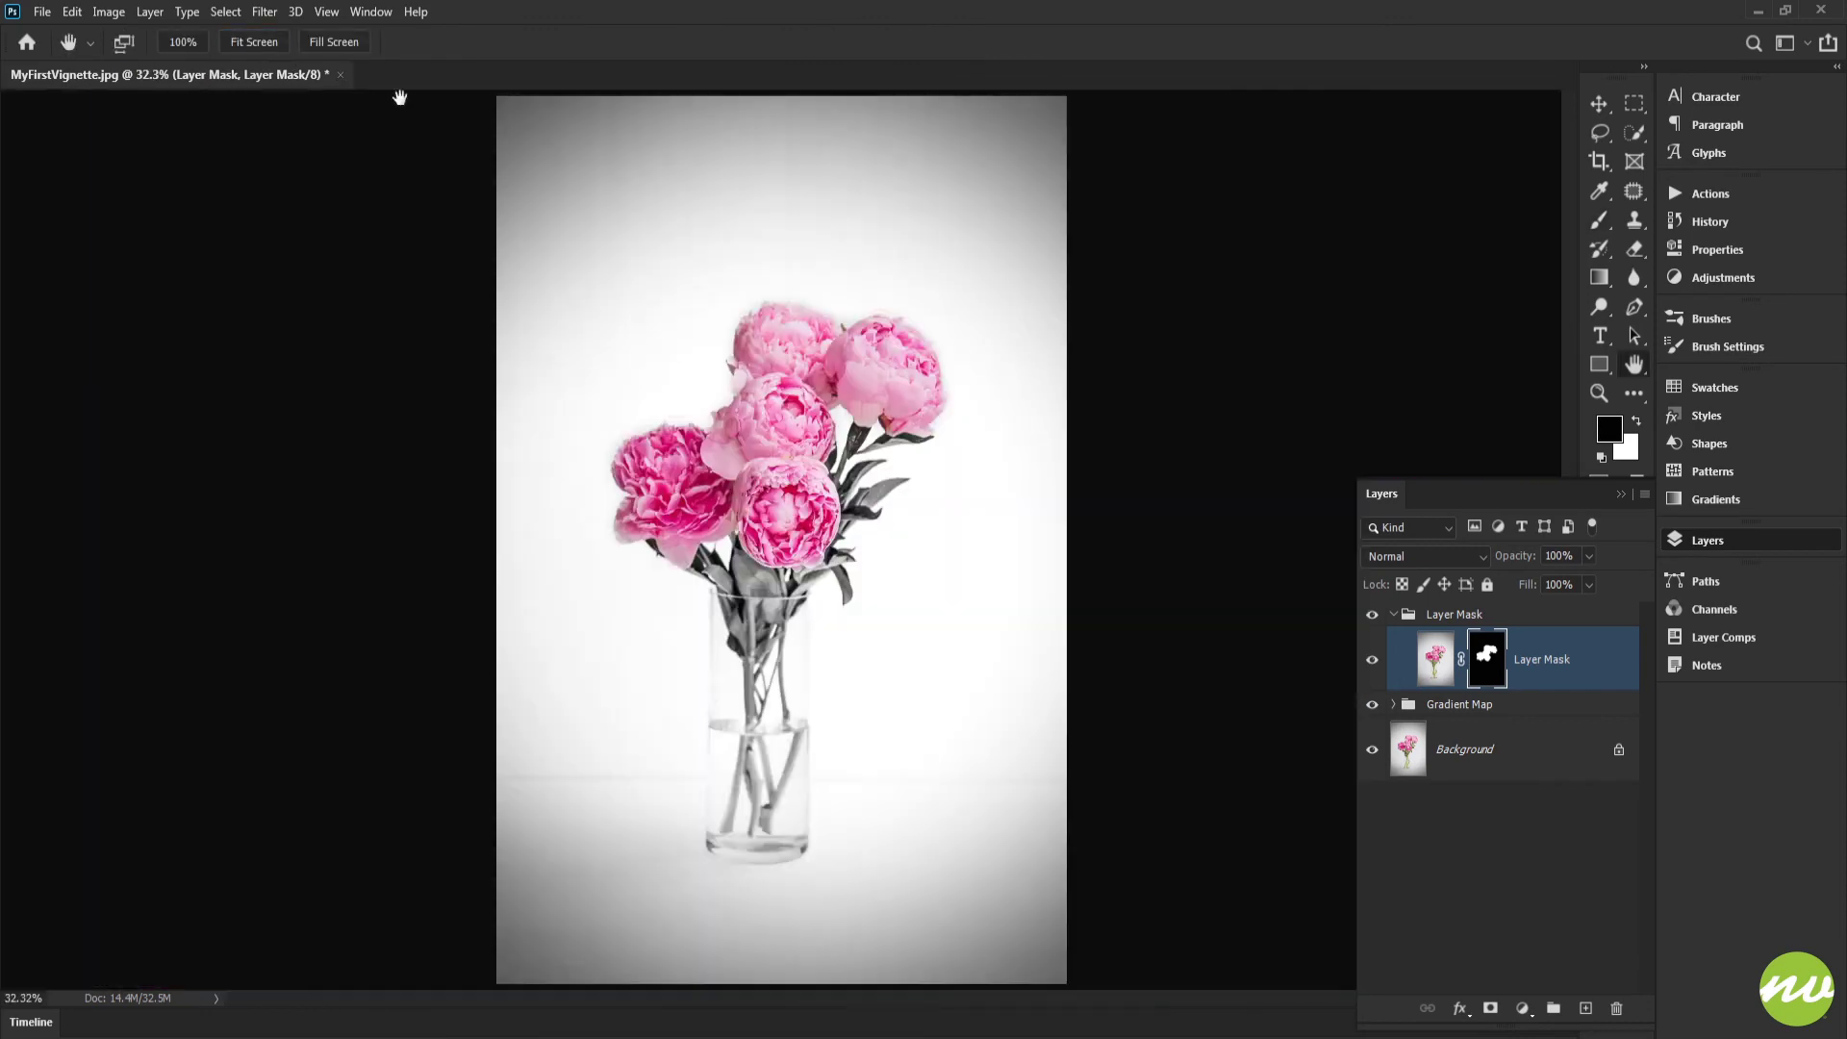
Step: Collapse the Layer Mask group and start saving the document as a Photoshop file on the computer in the Workfiles folder
{"action": "left_click", "coordinate": [1395, 618]}
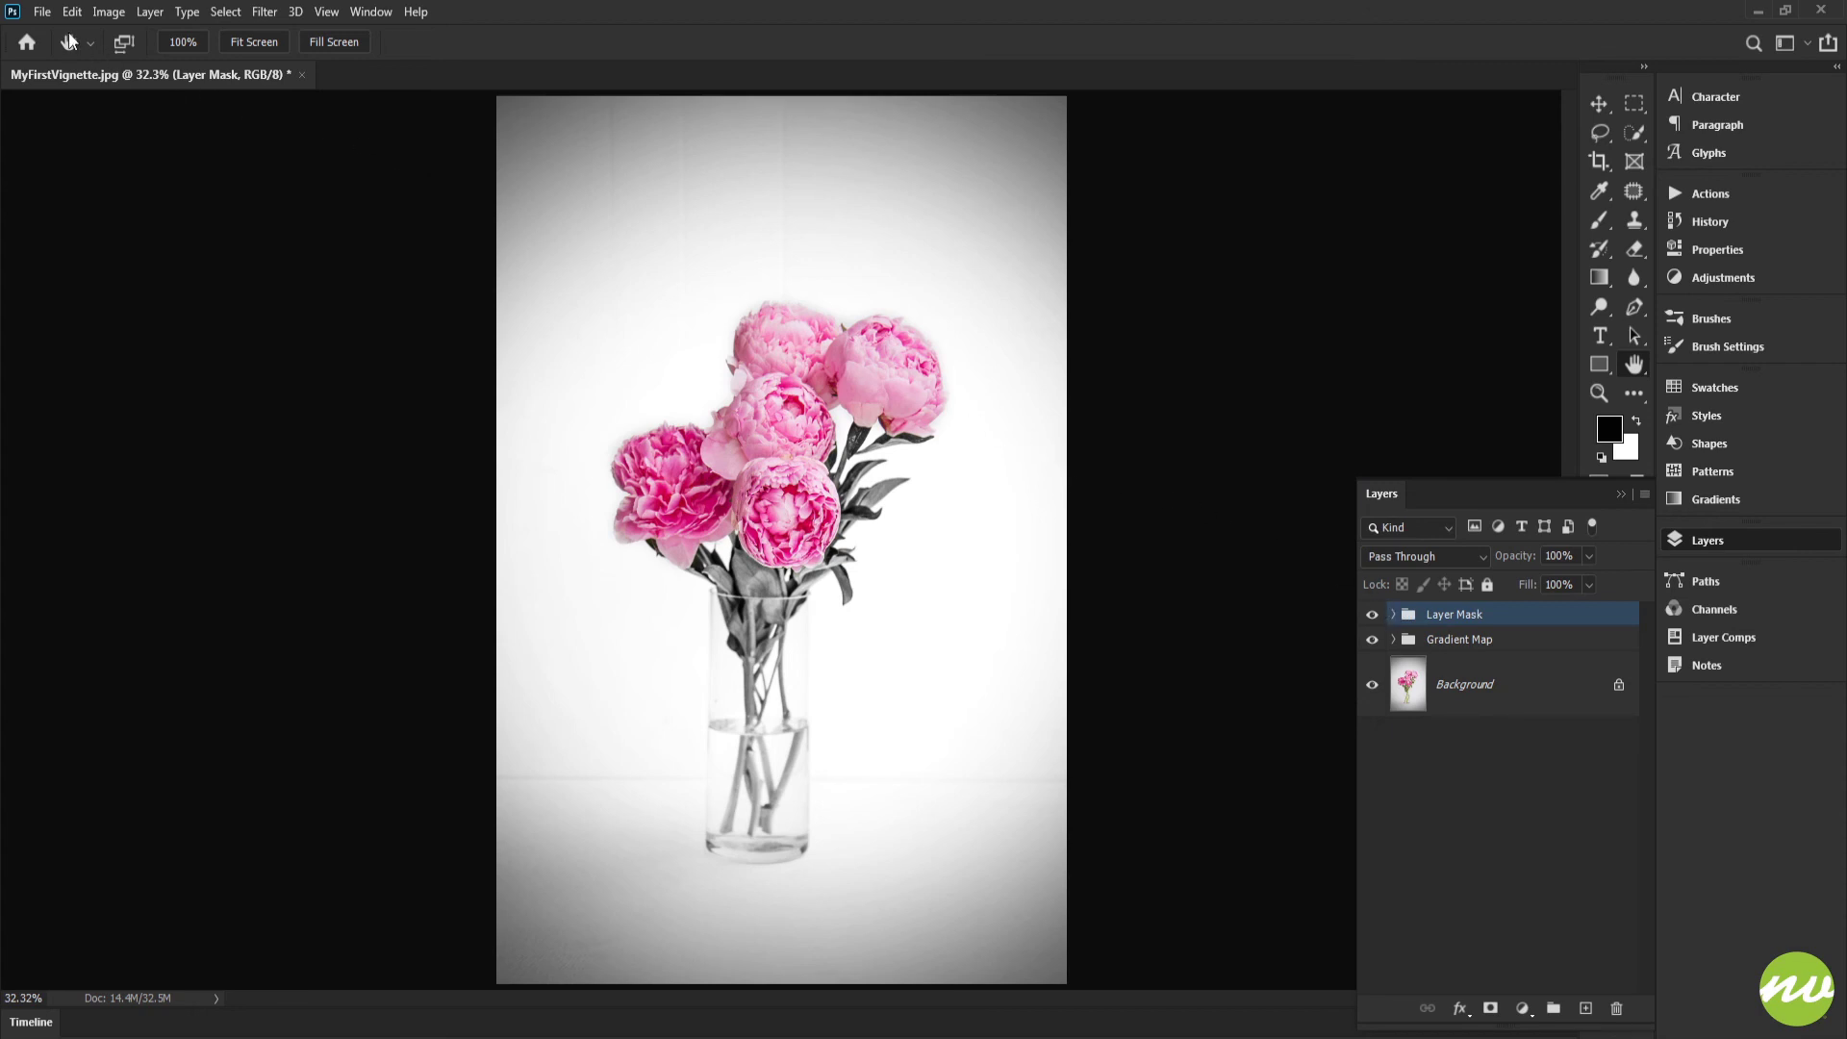
{"action": "left_click", "coordinate": [43, 12]}
{"action": "left_click", "coordinate": [91, 252]}
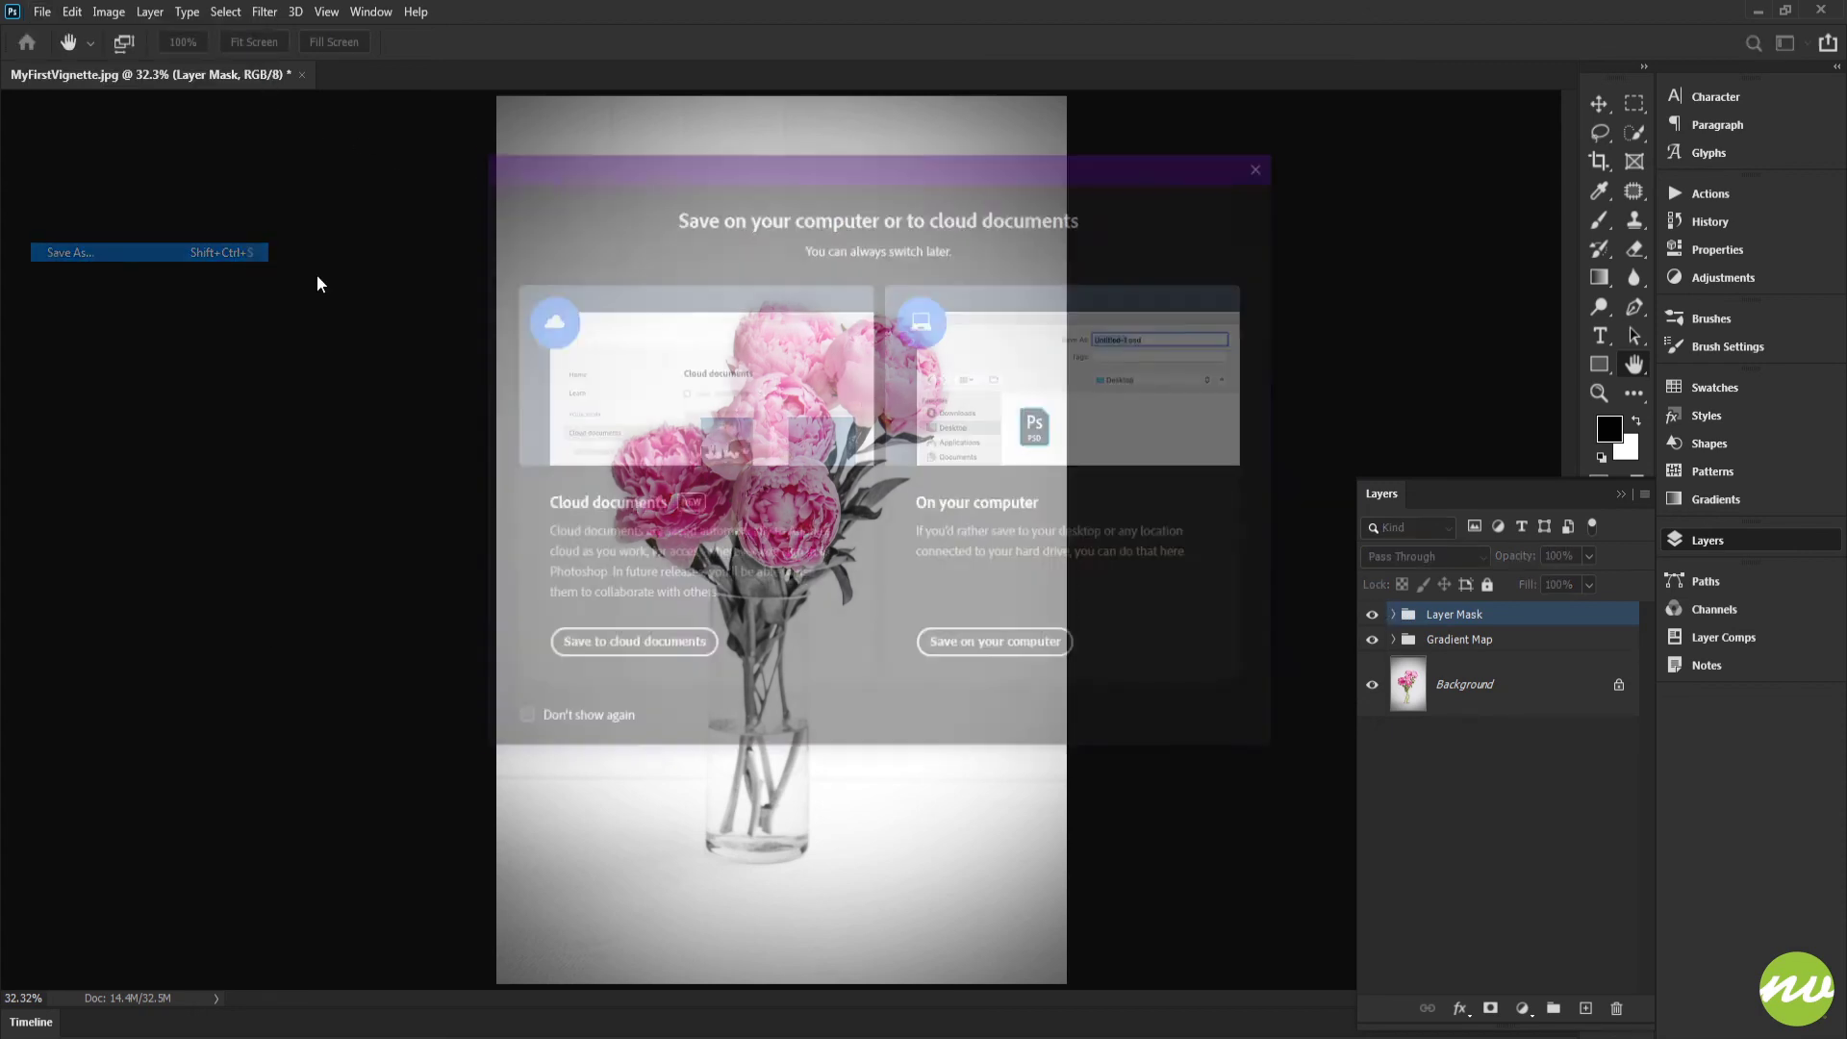
{"action": "left_click", "coordinate": [977, 662]}
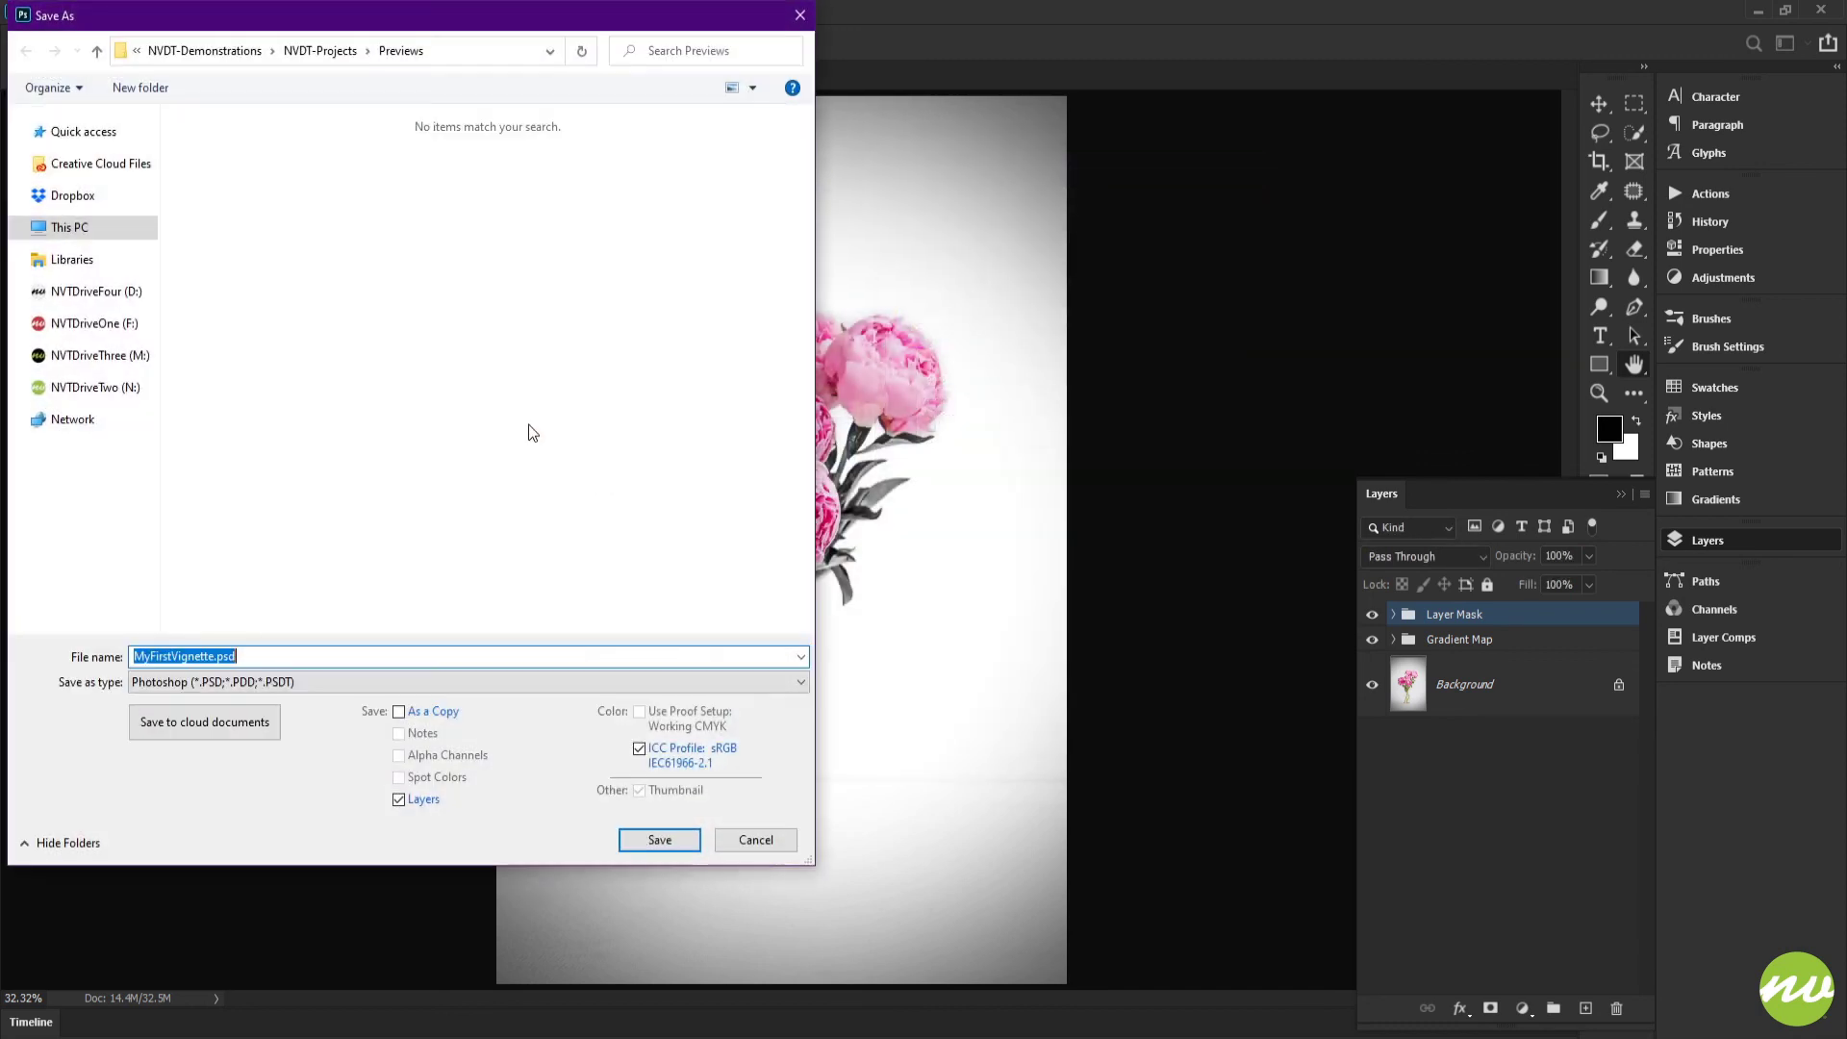
{"action": "left_click", "coordinate": [333, 50]}
{"action": "double_click", "coordinate": [330, 169]}
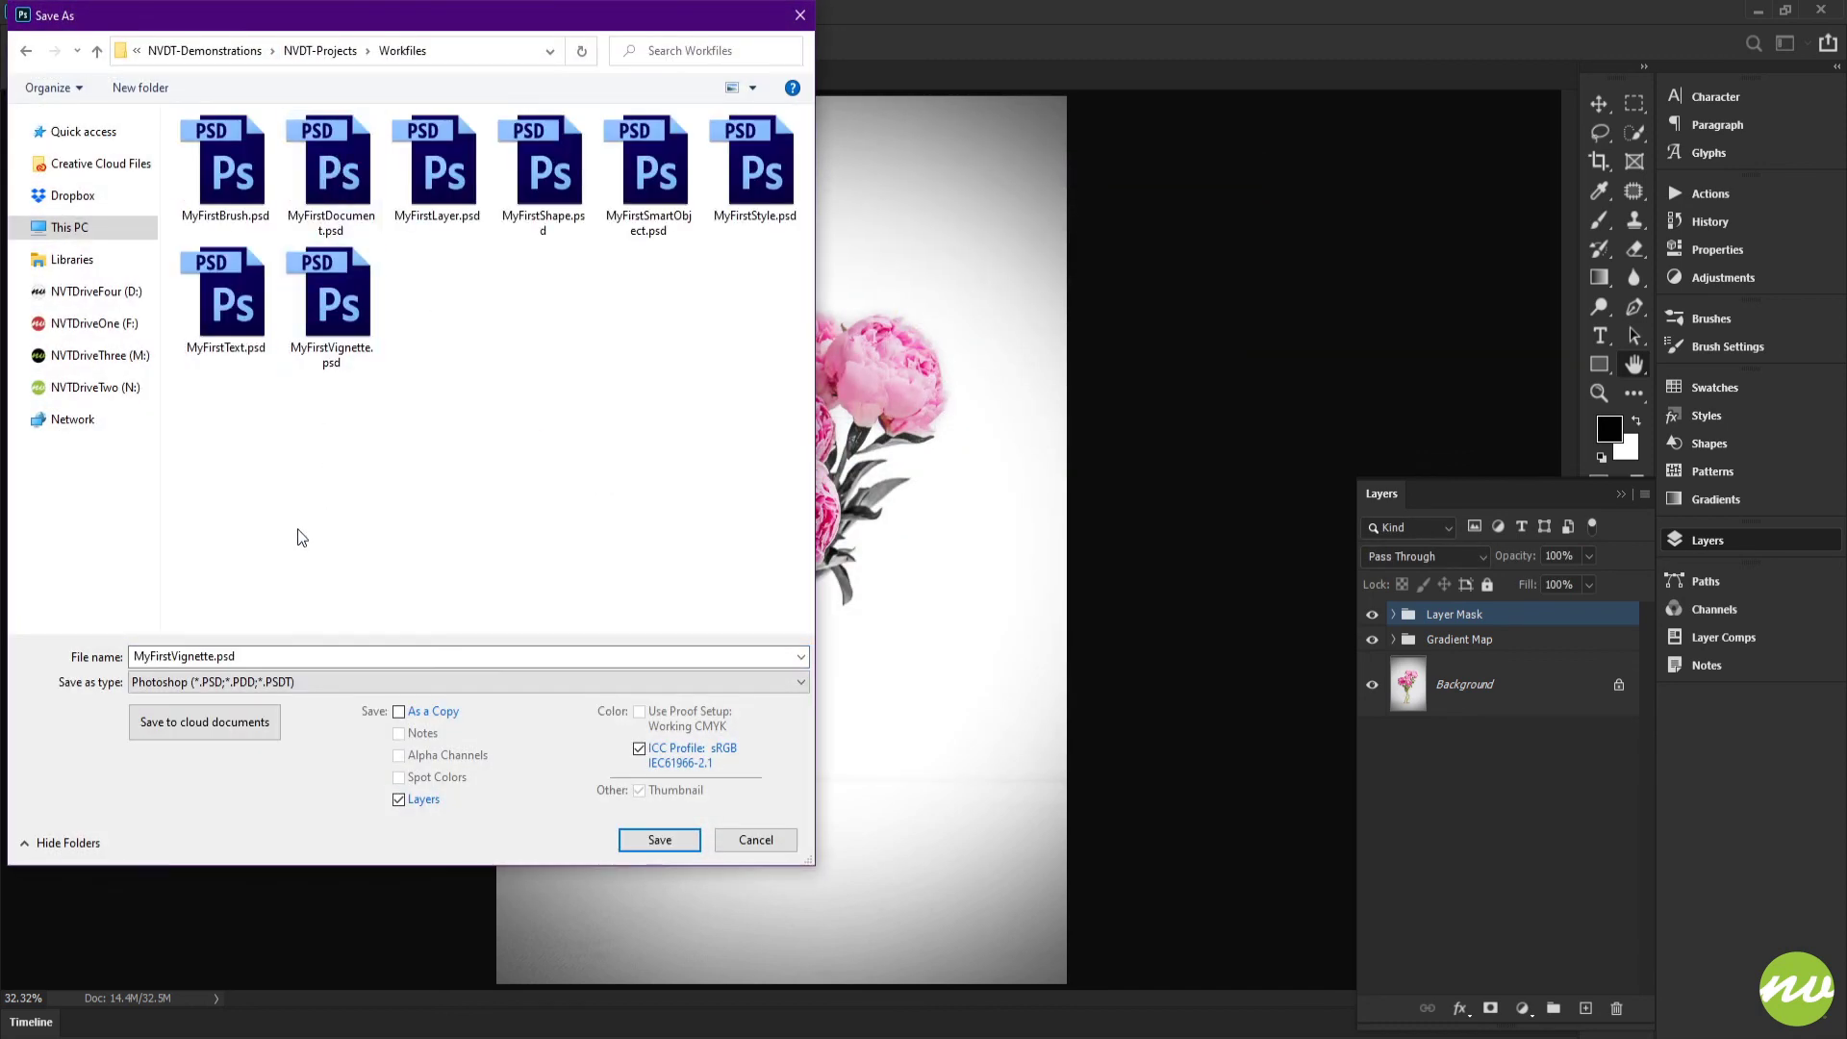
Step: Name the Photoshop file MyFirstLayerMask.psd and save it in the Workfiles folder with Maximize Compatibility on
{"action": "left_click", "coordinate": [217, 656]}
{"action": "double_click", "coordinate": [217, 656]}
{"action": "left_click_drag", "start_coordinate": [213, 657], "coordinate": [178, 656]}
{"action": "type", "text": "La"}
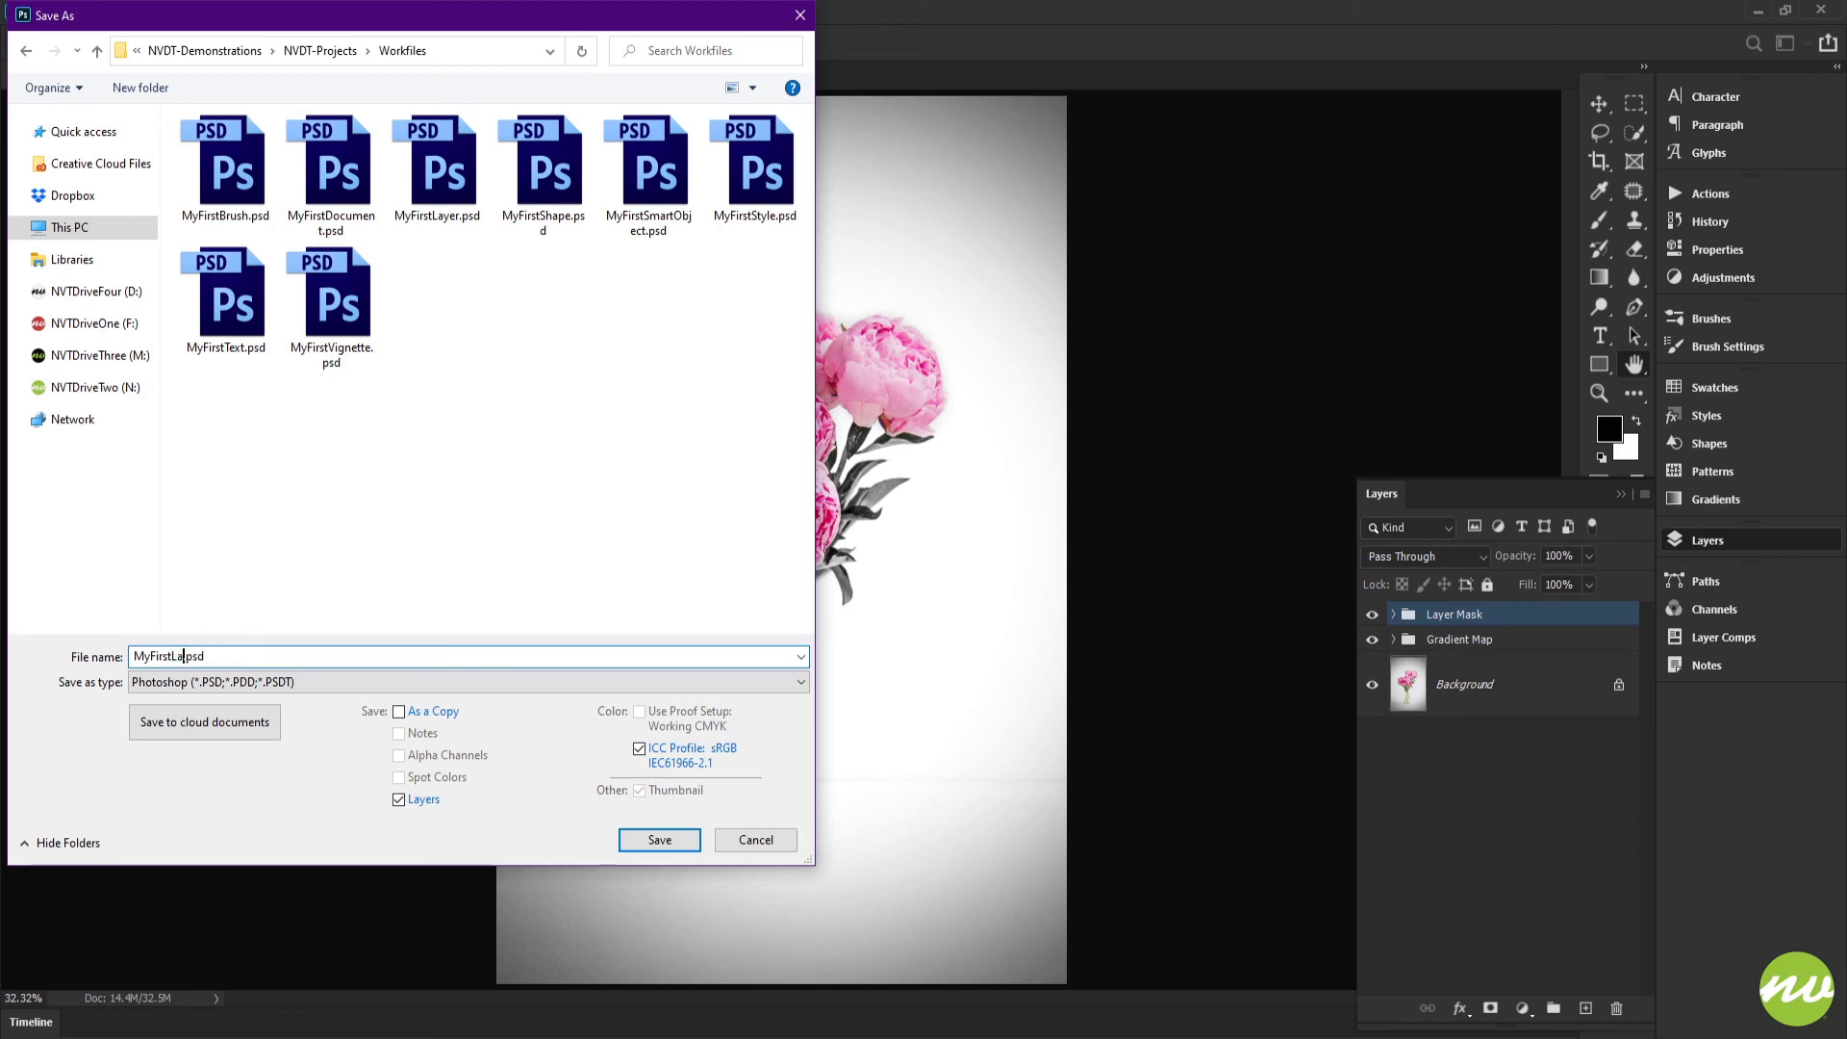
{"action": "type", "text": "yer Mask"}
{"action": "left_click", "coordinate": [659, 840]}
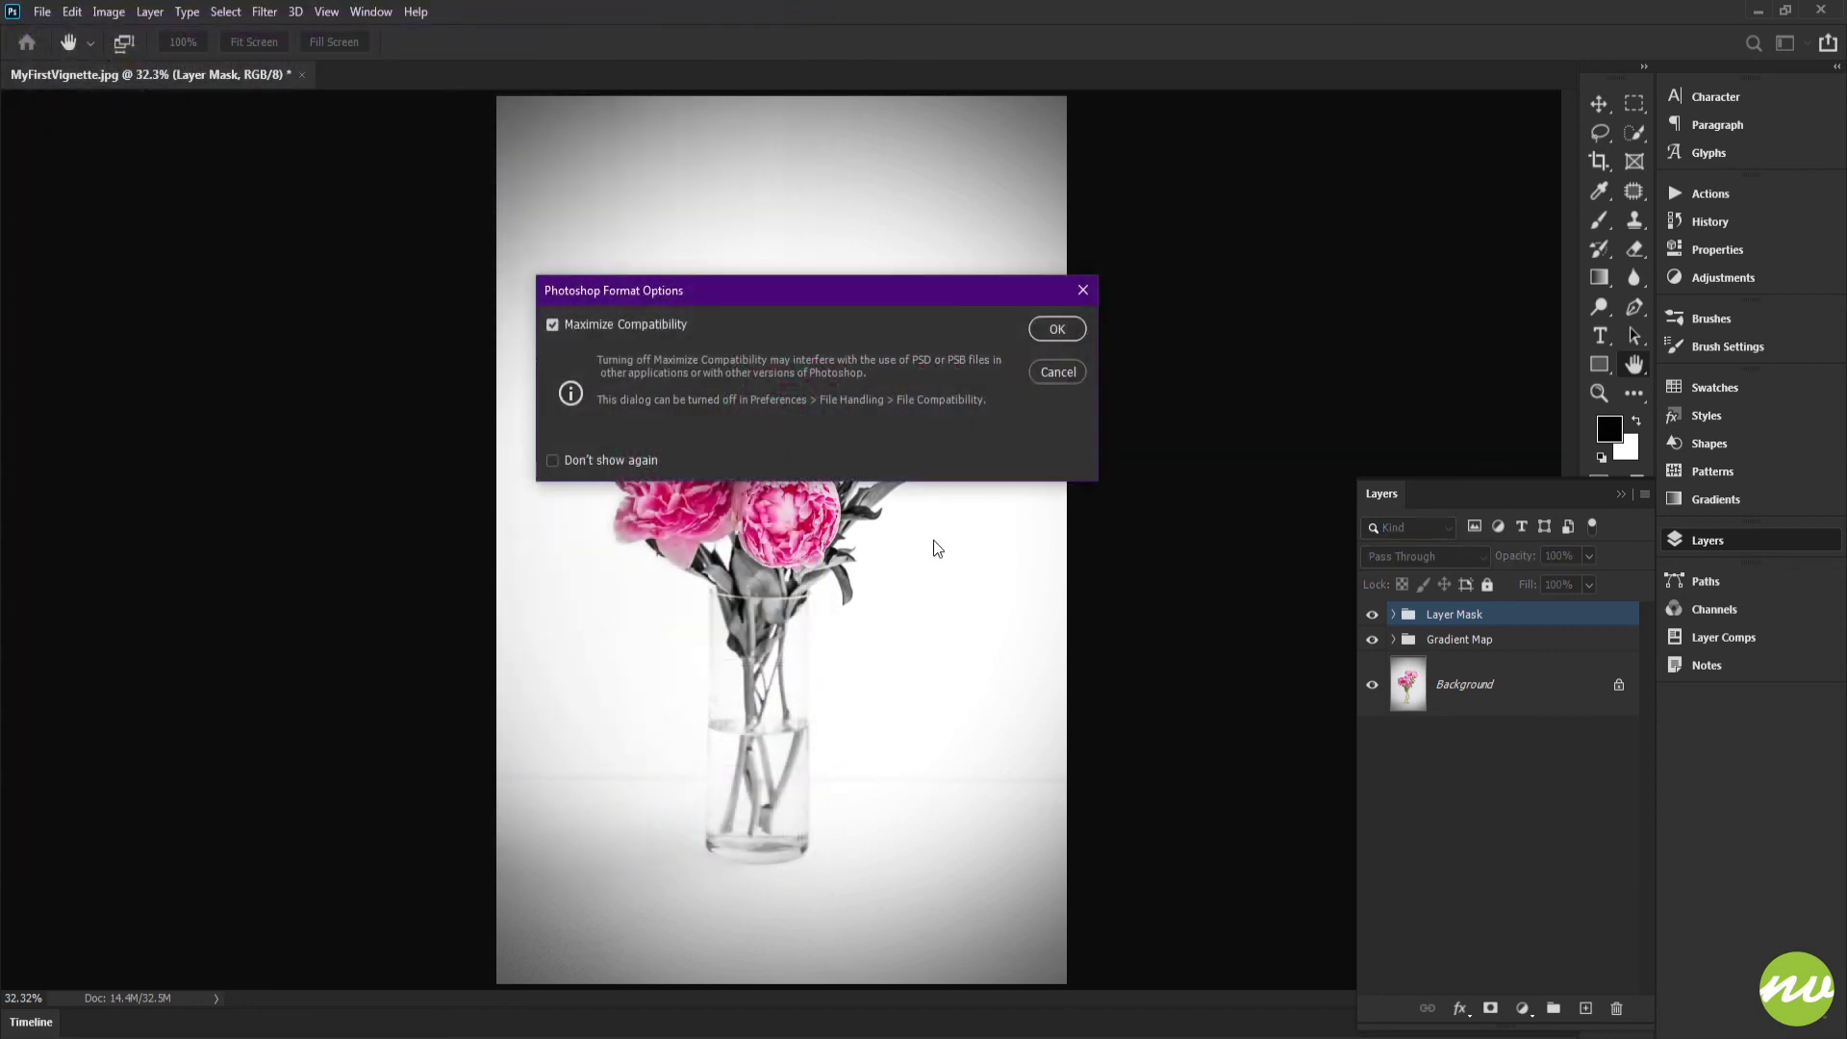
{"action": "left_click", "coordinate": [1056, 329]}
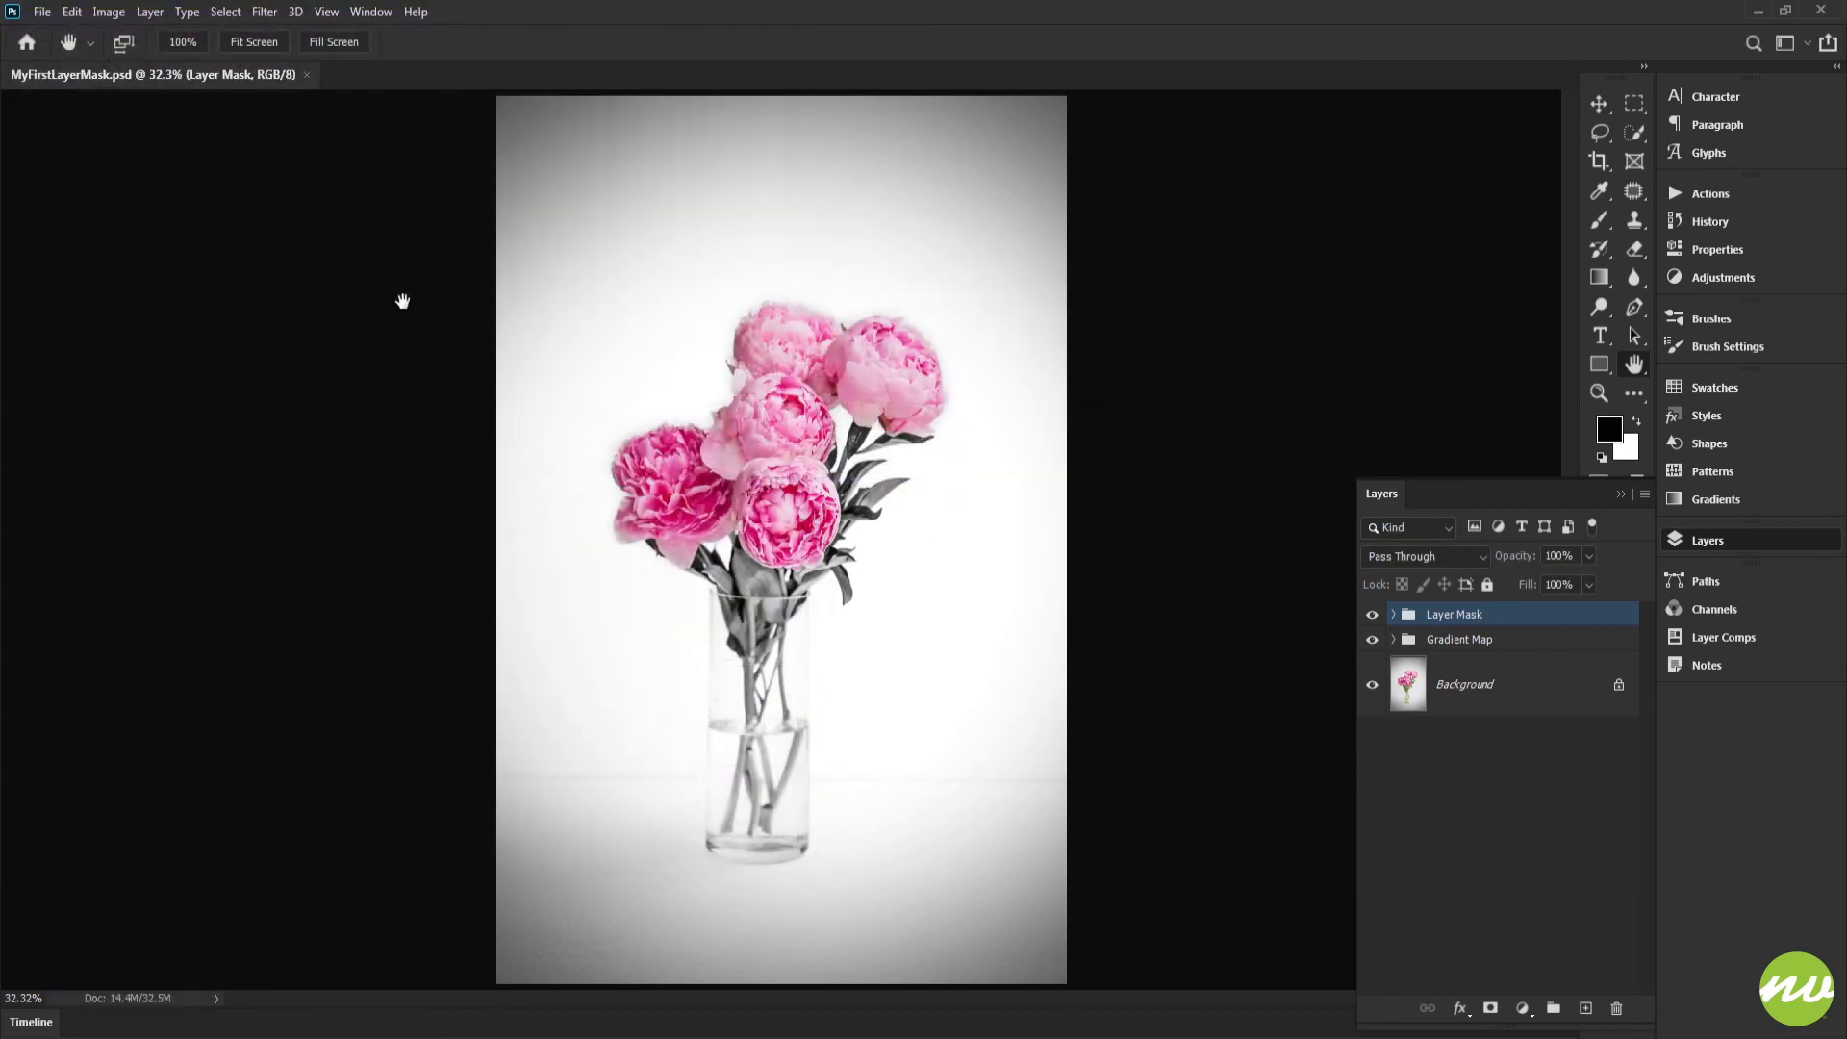
Step: Start saving another copy of the document on the computer, in the Previews folder of NVDT-Projects
{"action": "left_click", "coordinate": [43, 11]}
{"action": "left_click", "coordinate": [91, 254]}
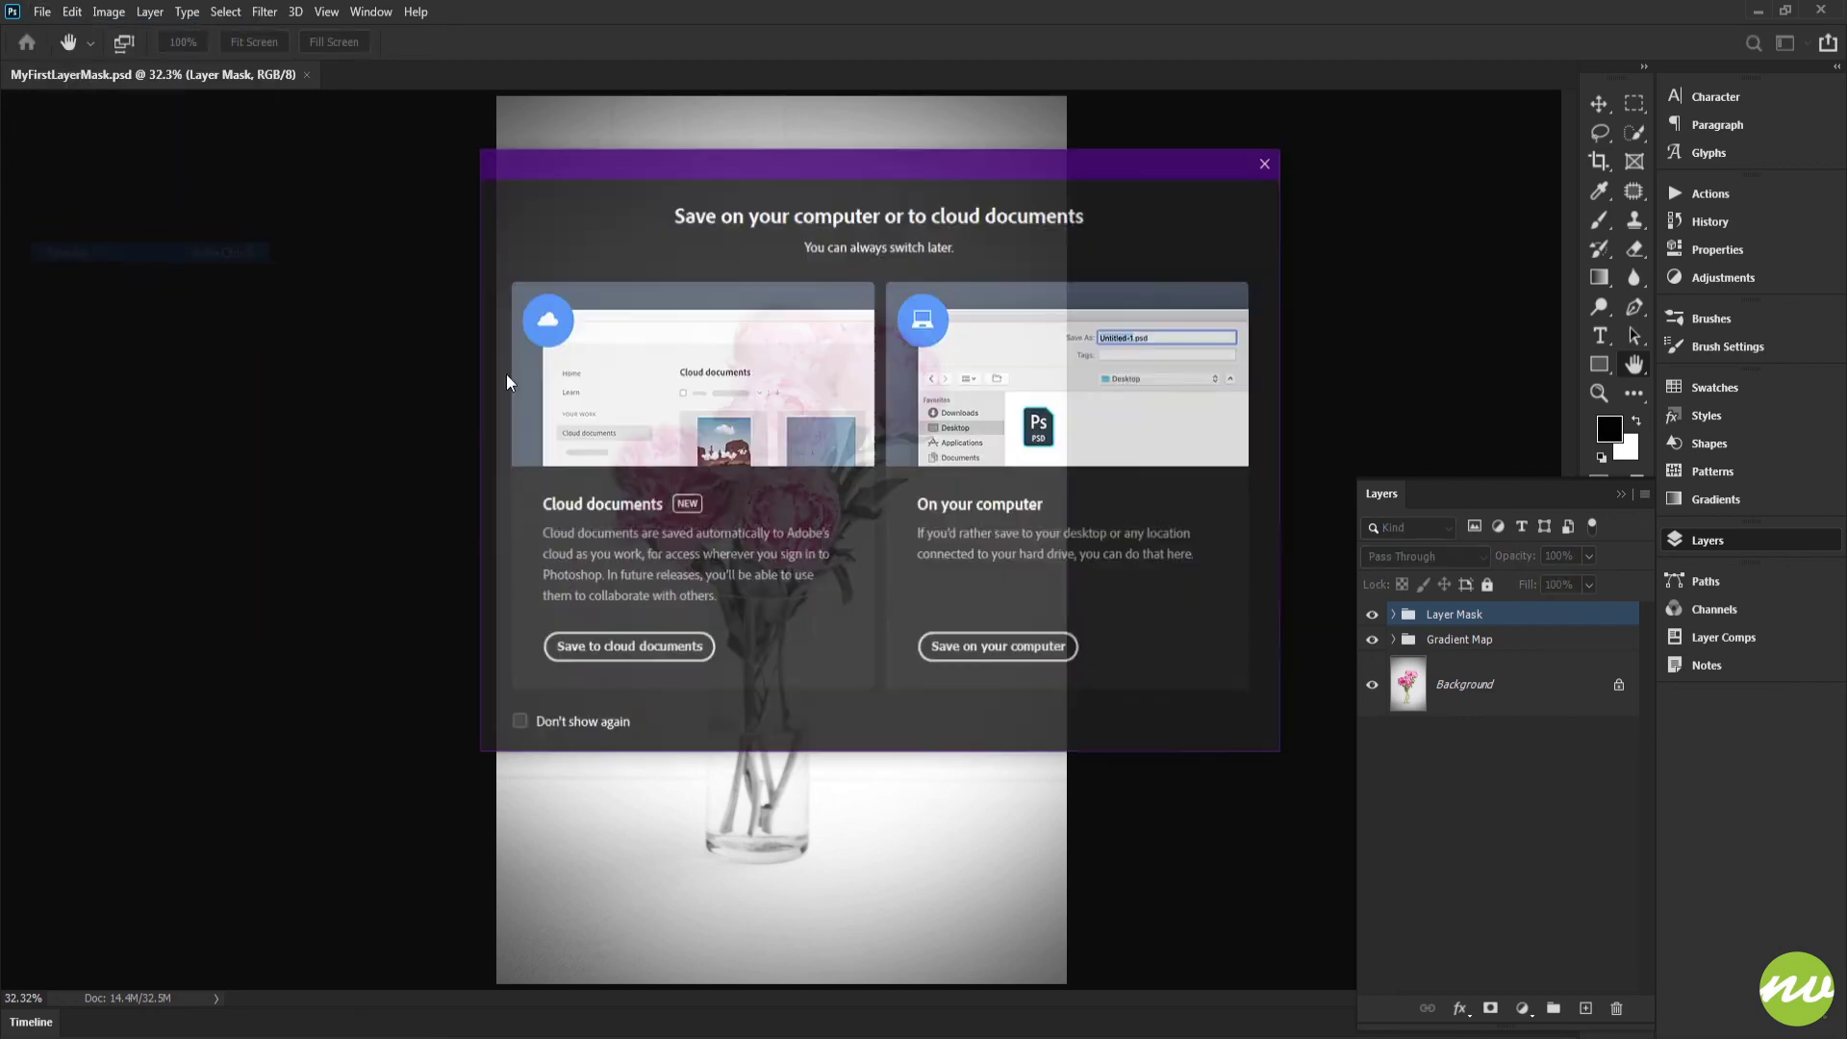
{"action": "left_click", "coordinate": [991, 646]}
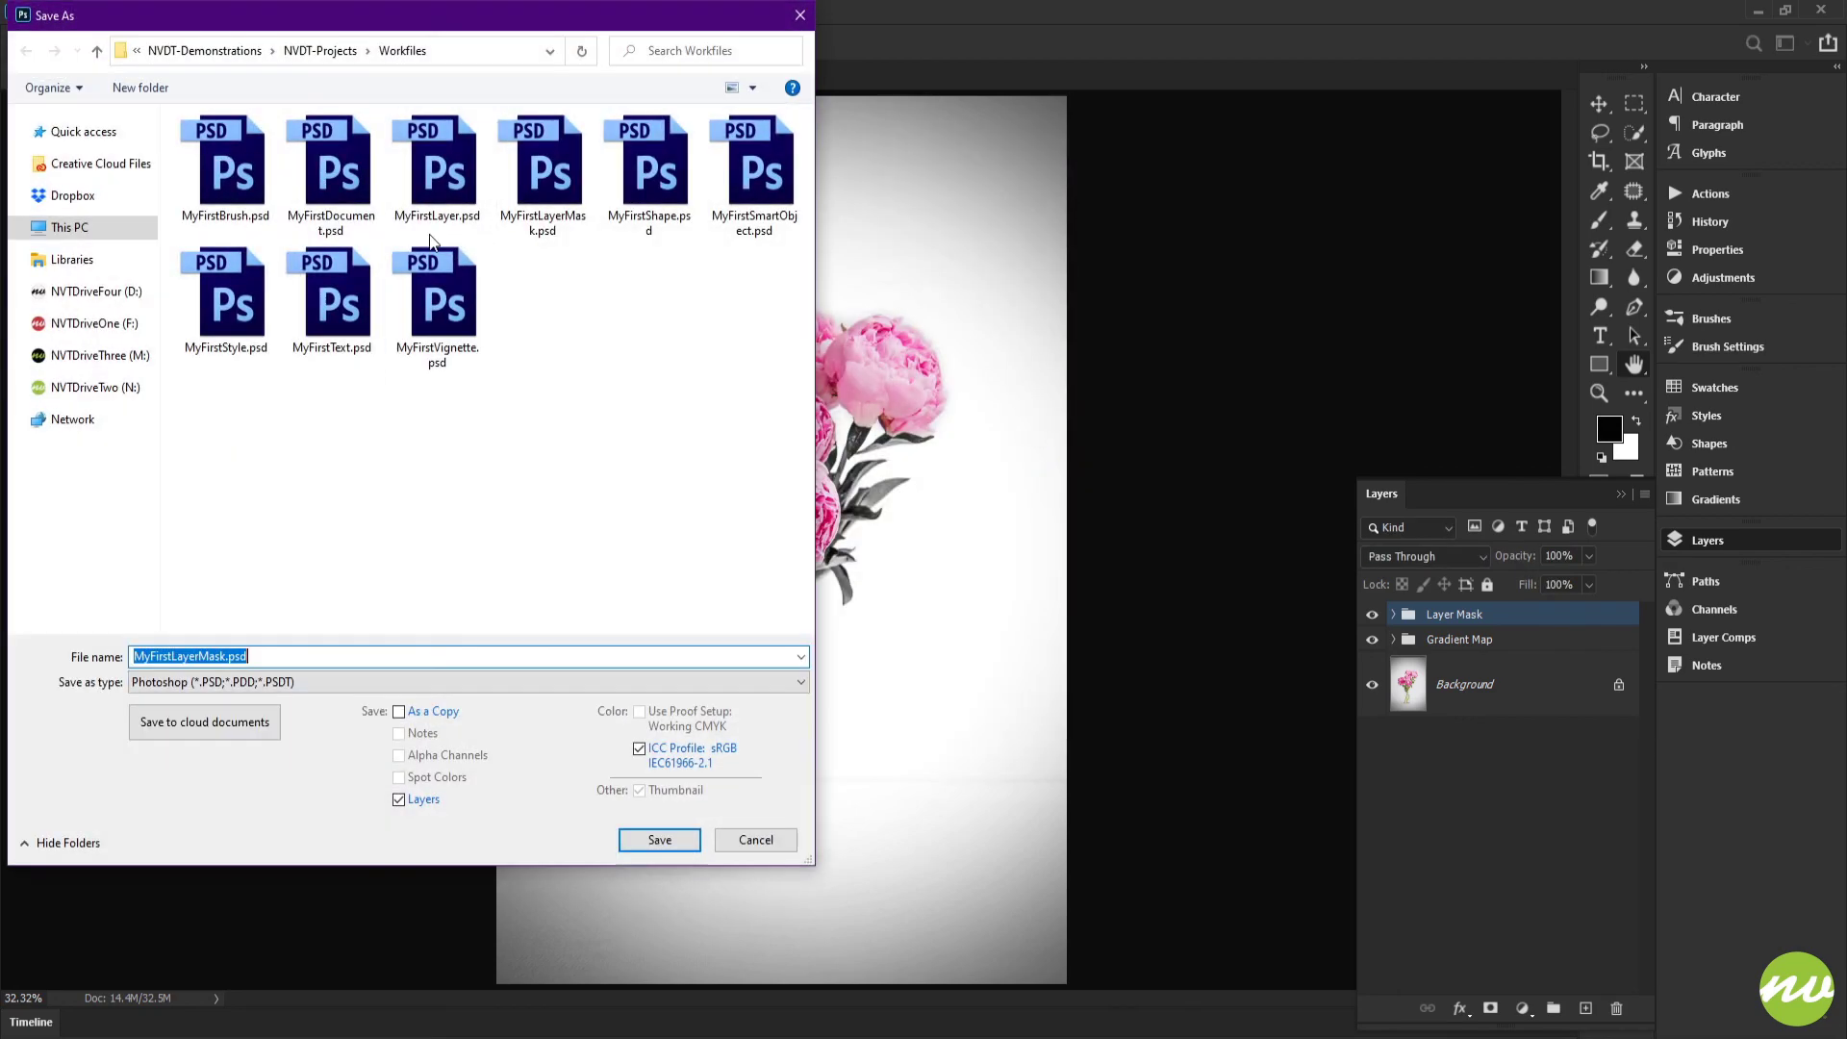
{"action": "left_click", "coordinate": [327, 53]}
{"action": "double_click", "coordinate": [241, 171]}
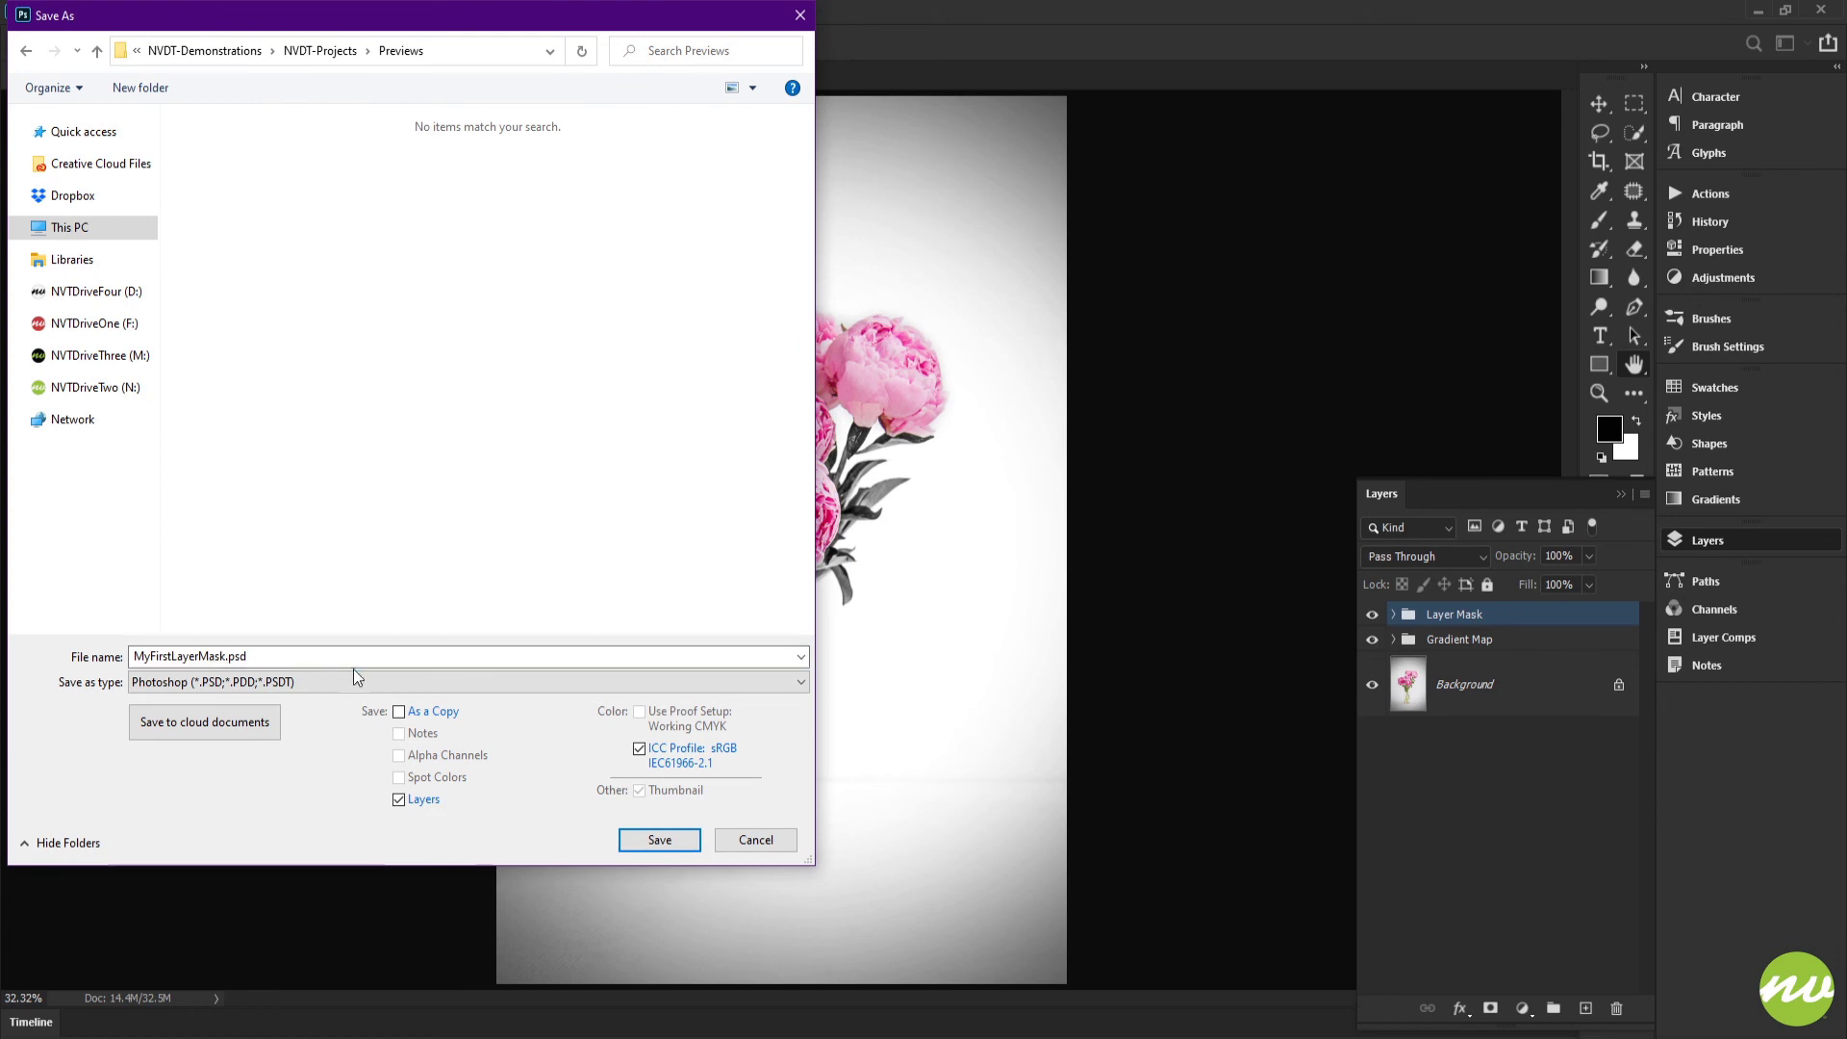
Step: Save the copy in JPEG format as MyFirstLayerMask.jpg with Maximum quality 12 and the Baseline ("Standard") option
{"action": "left_click", "coordinate": [365, 682]}
{"action": "left_click", "coordinate": [366, 679]}
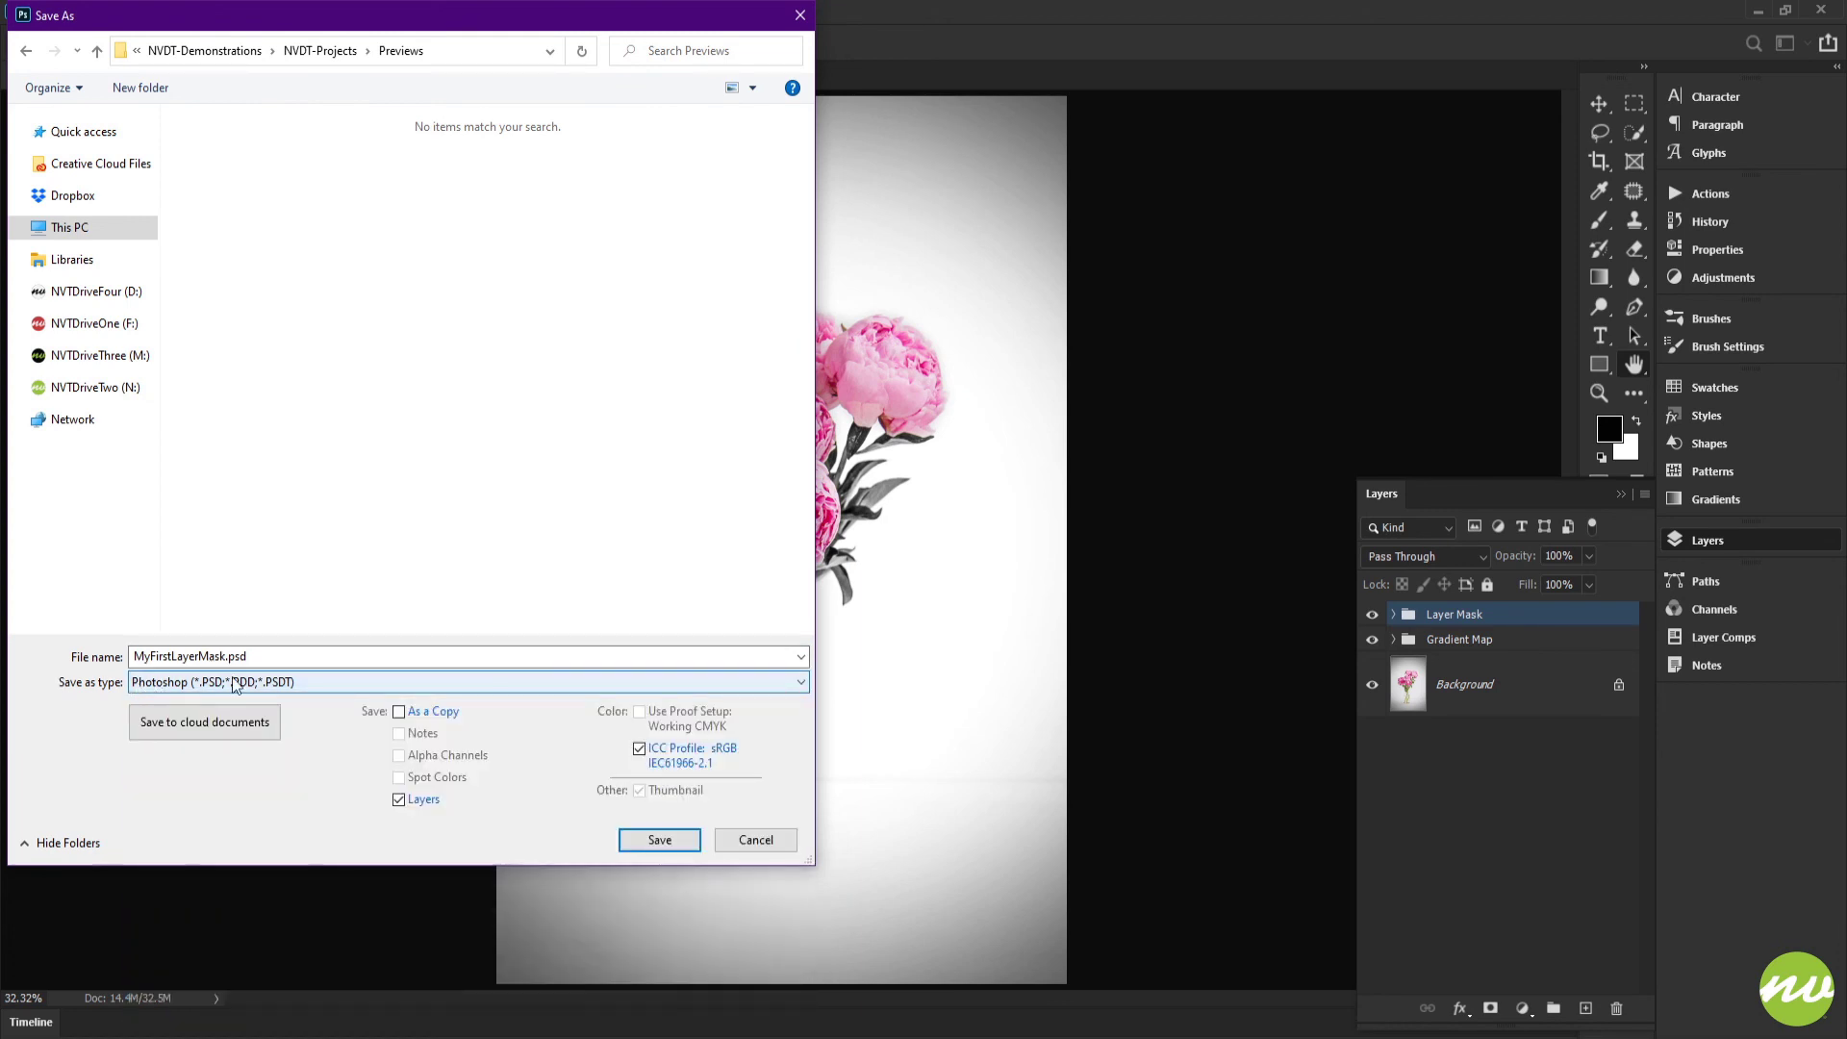
{"action": "left_click", "coordinate": [309, 679]}
{"action": "left_click", "coordinate": [318, 814]}
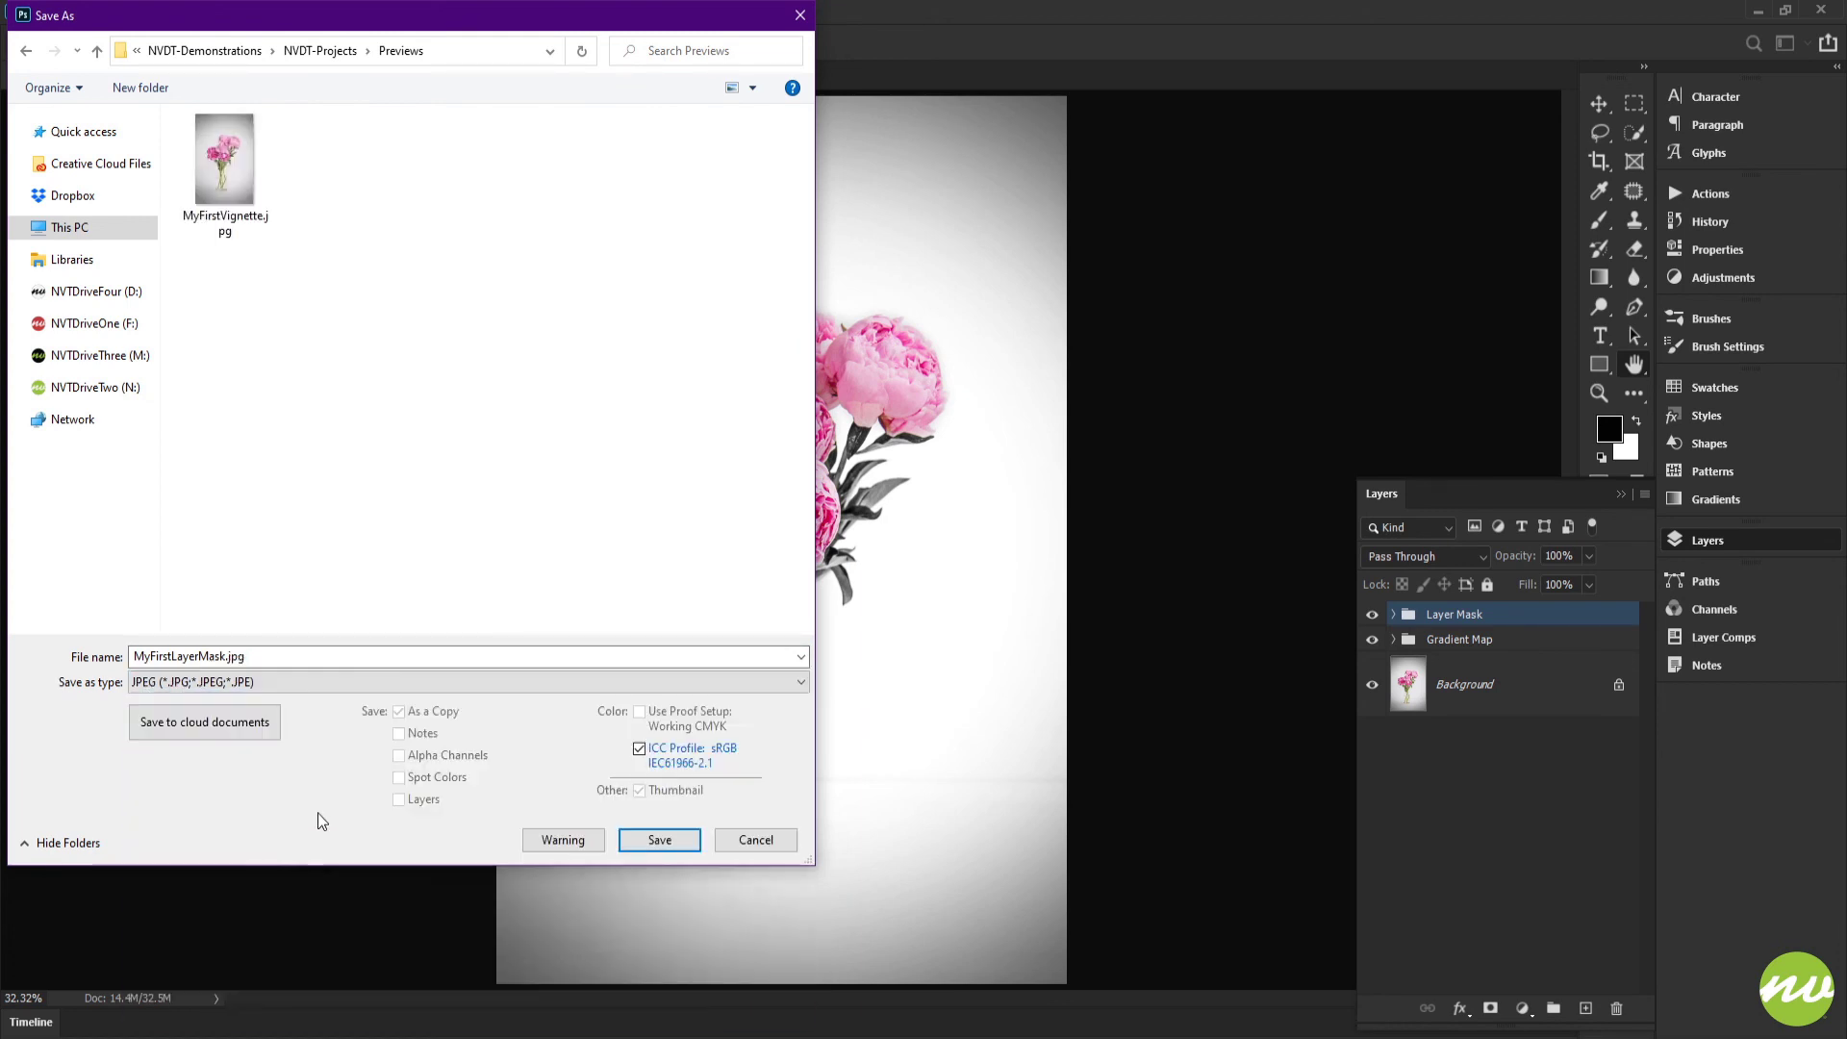
{"action": "double_click", "coordinate": [397, 658]}
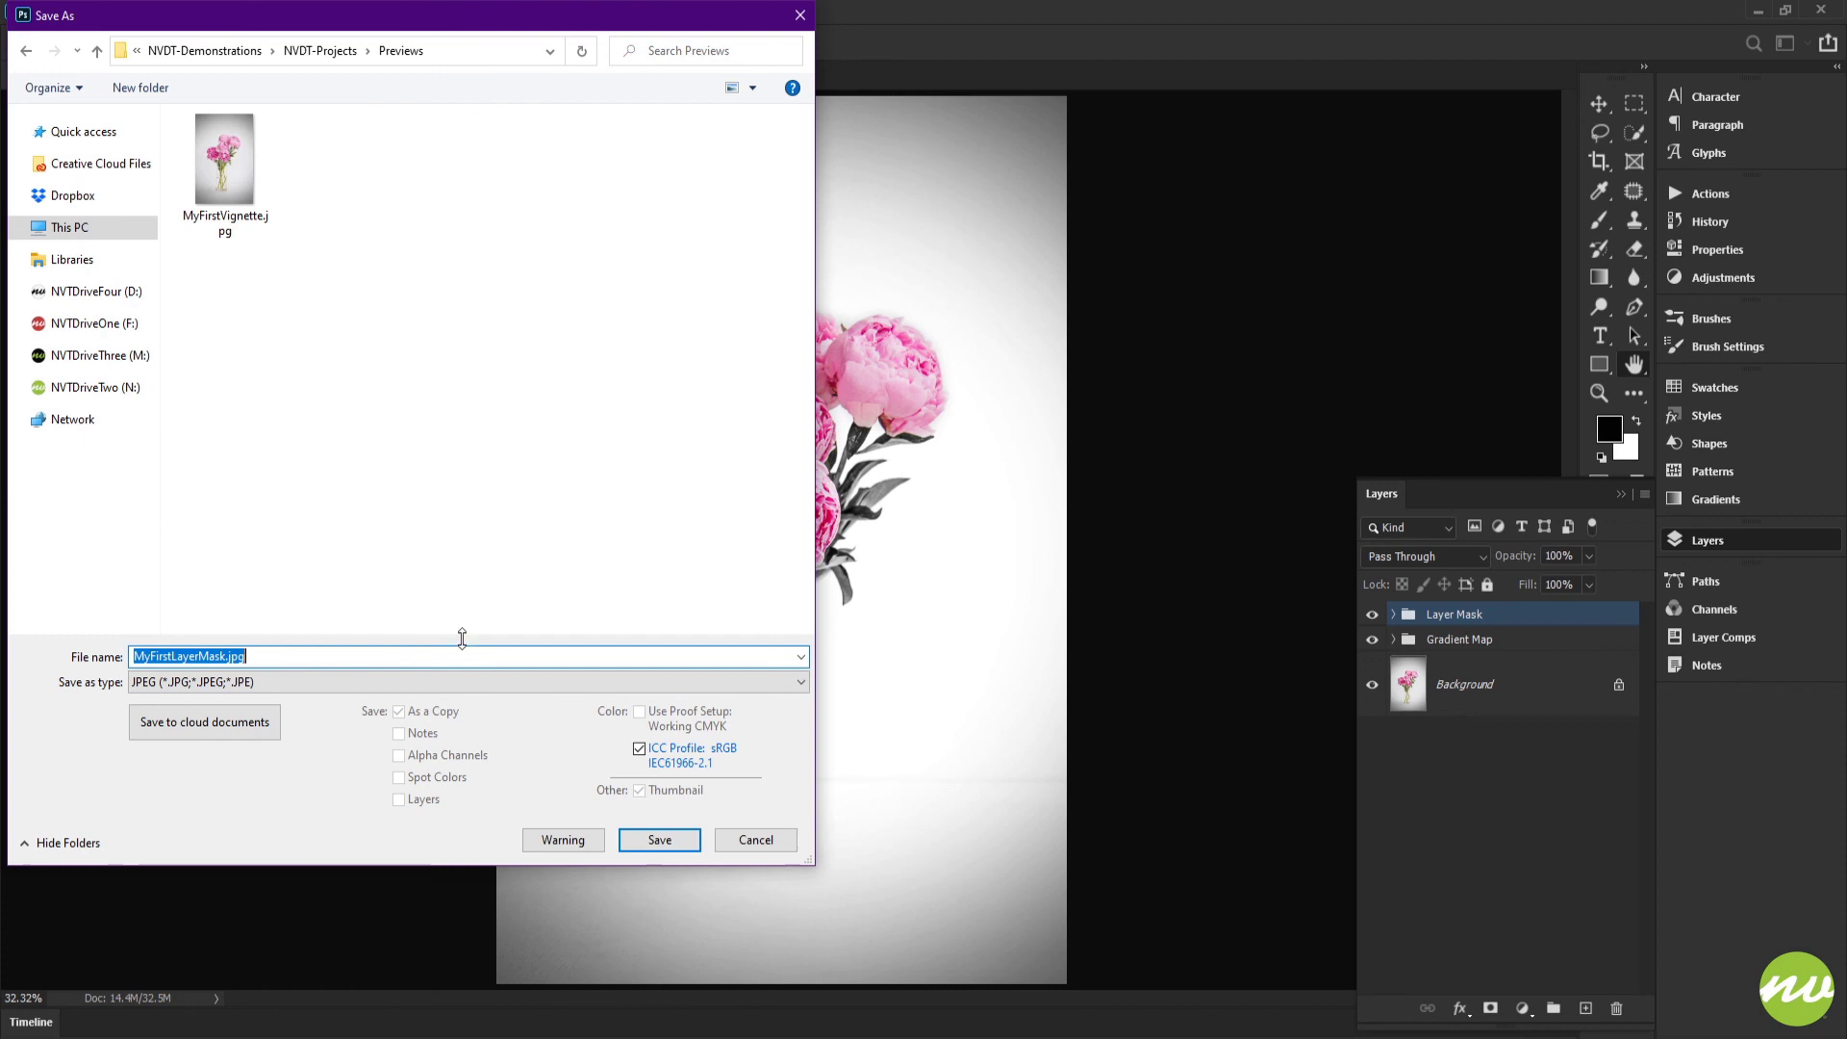
{"action": "left_click", "coordinate": [659, 841]}
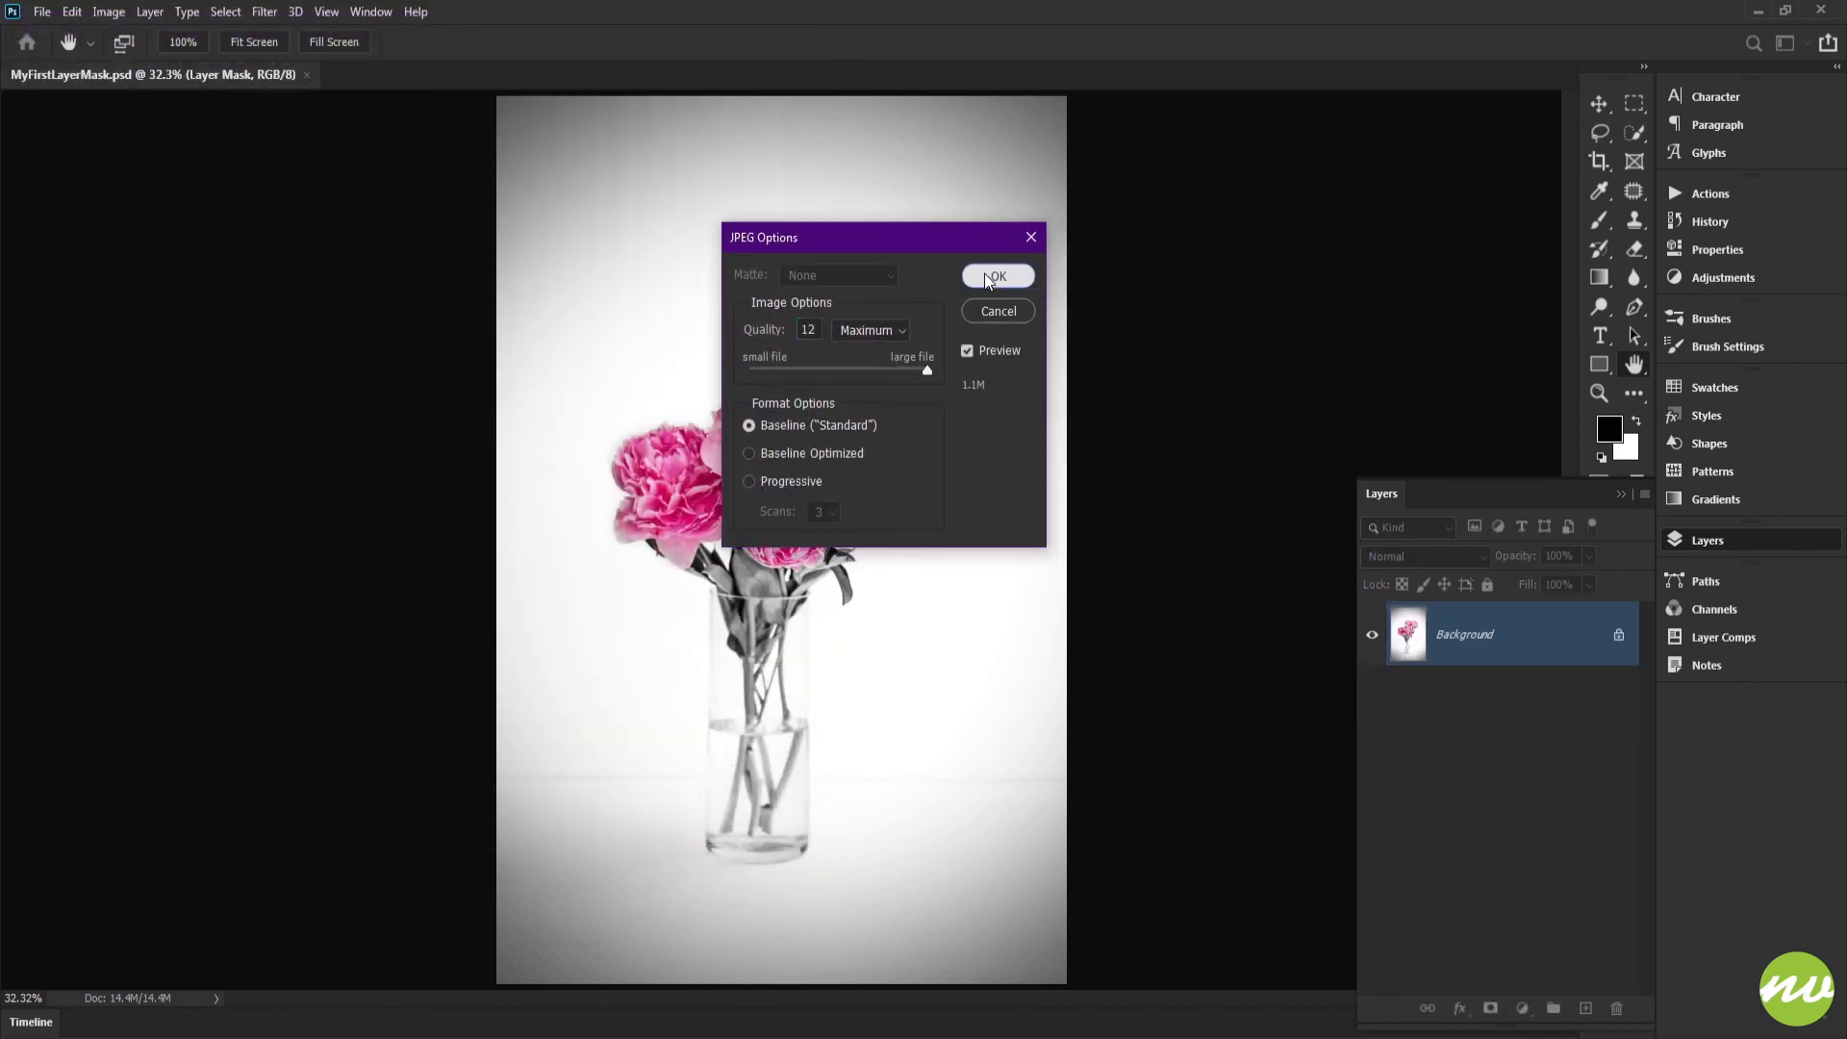
{"action": "left_click", "coordinate": [984, 274]}
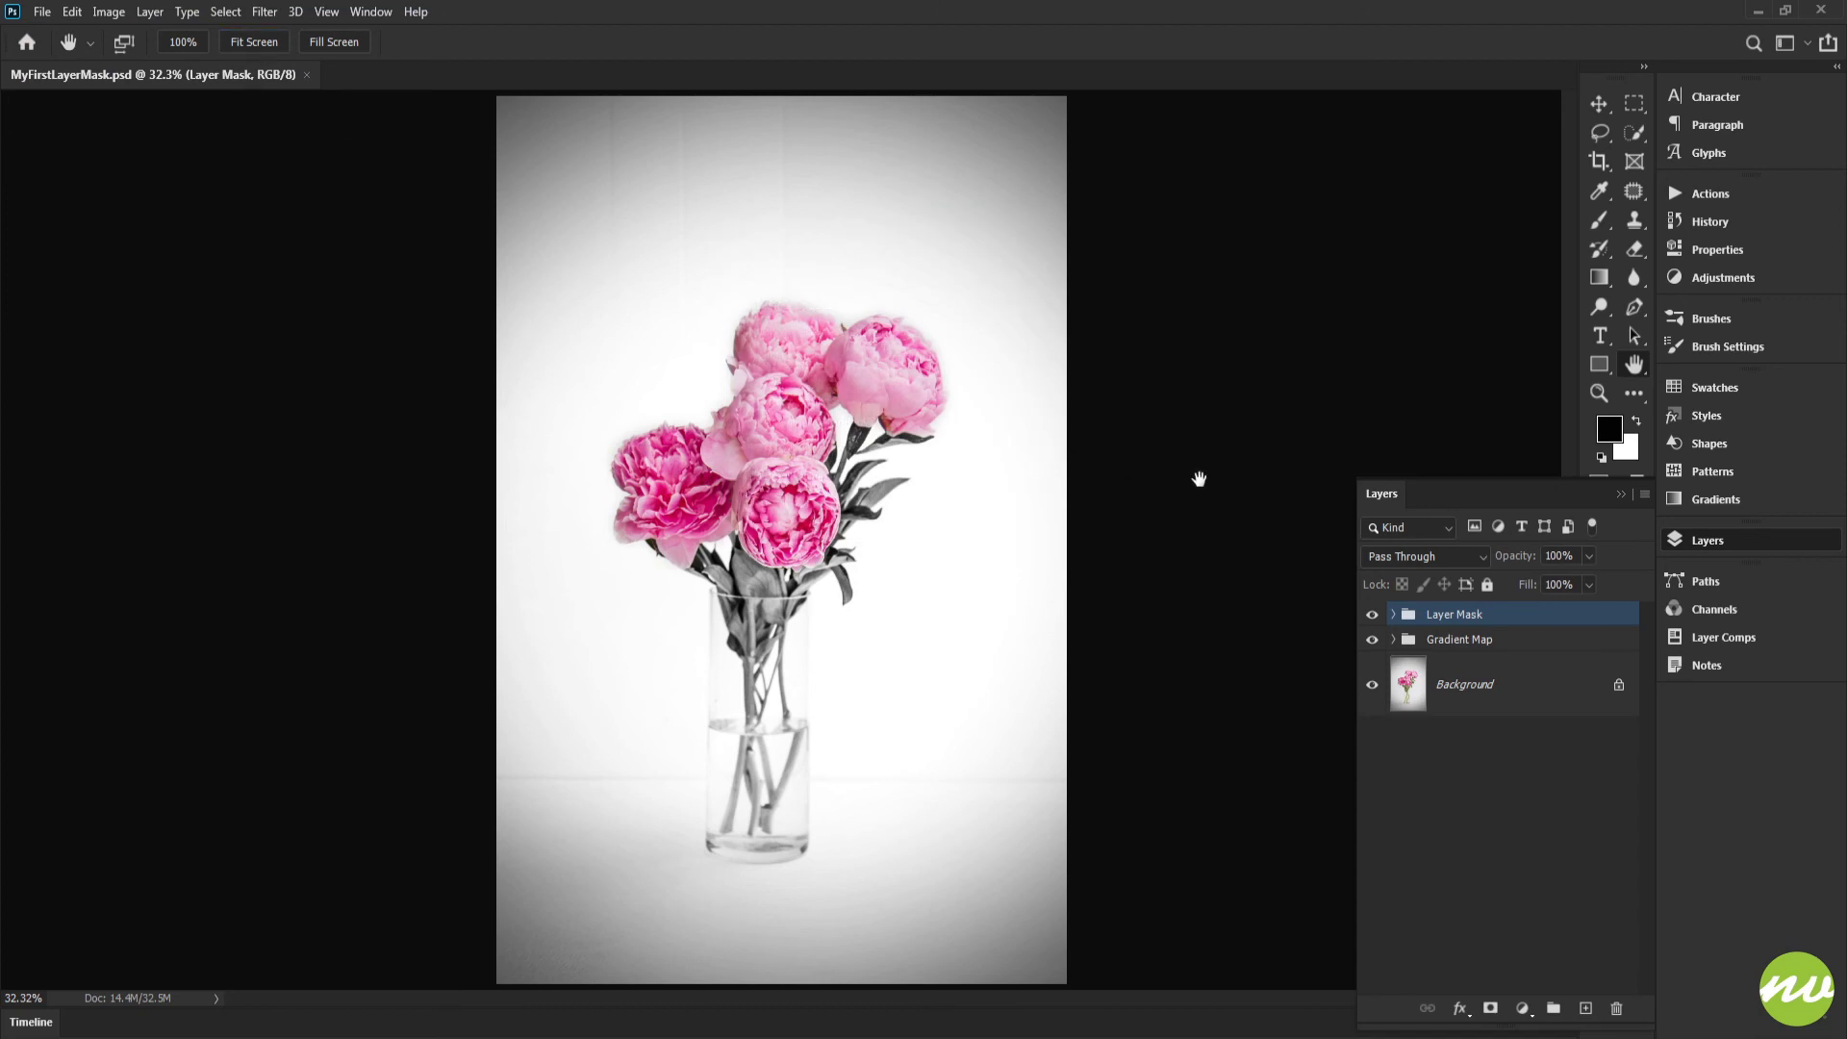